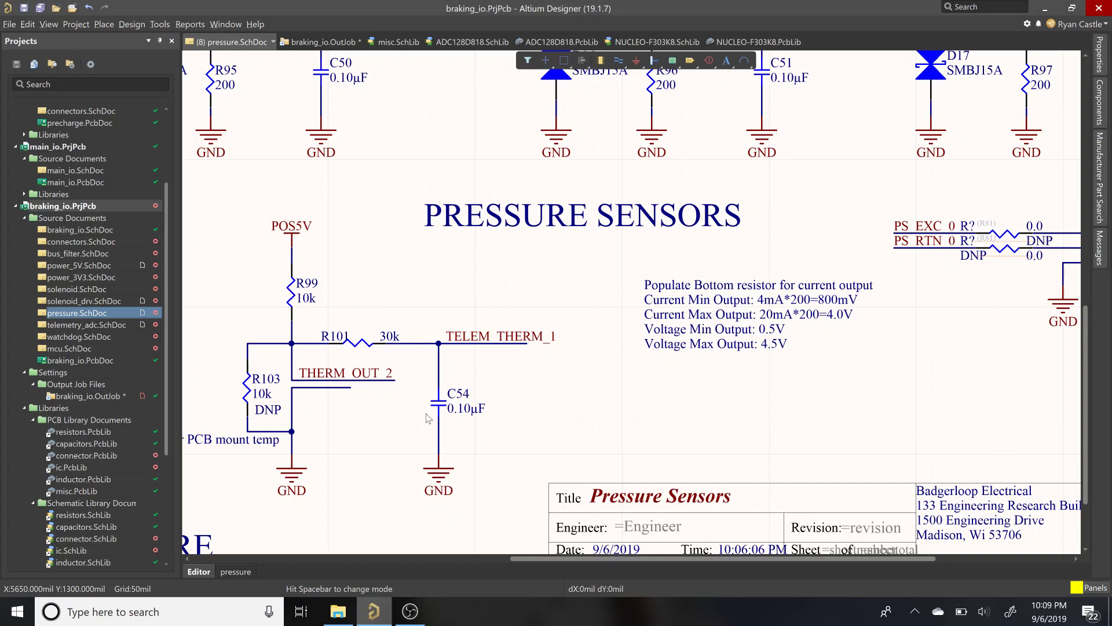
# Step: Inspect the parameters and general properties of resistor R103 in the temperature circuit, including its supplier device package
pyautogui.moveTo(527, 558); pyautogui.dragTo(444, 557)
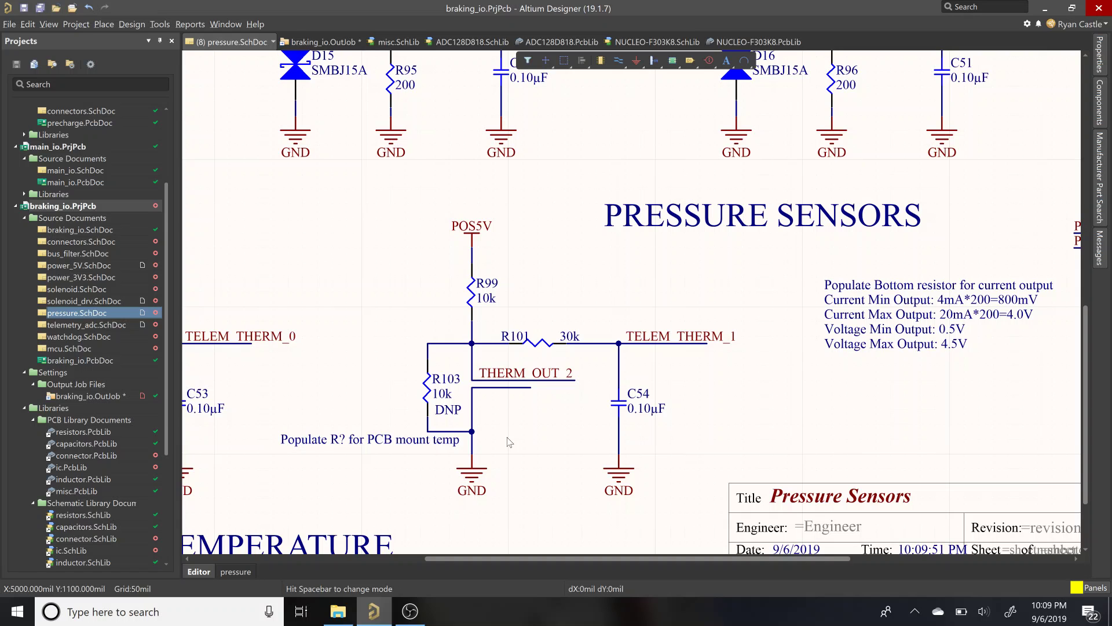
pyautogui.keyDown('ctrl'); pyautogui.scroll(-4, 508, 442); pyautogui.keyUp('ctrl')
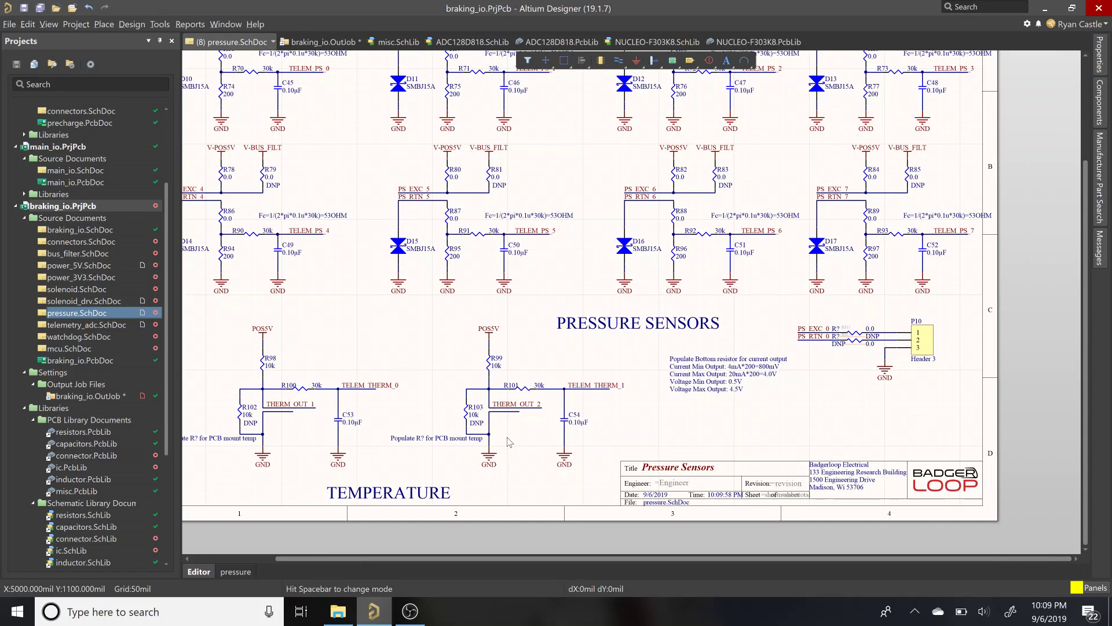
pyautogui.scroll(1, 442, 426)
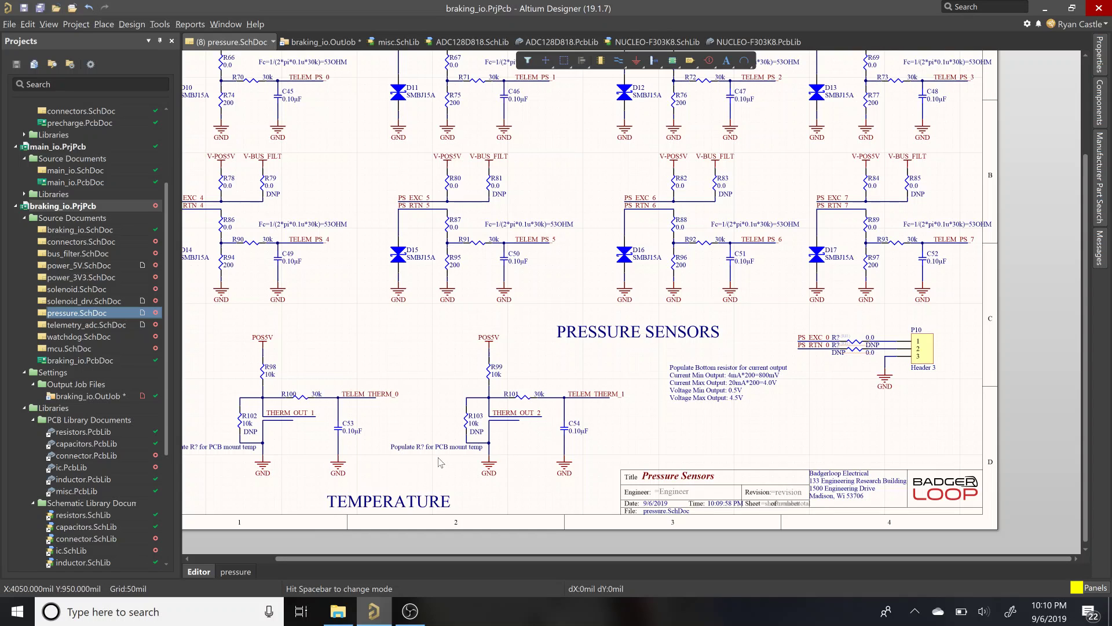
pyautogui.keyDown('ctrl'); pyautogui.scroll(1, 522, 464); pyautogui.keyUp('ctrl')
pyautogui.keyDown('ctrl'); pyautogui.scroll(2, 524, 462); pyautogui.keyUp('ctrl')
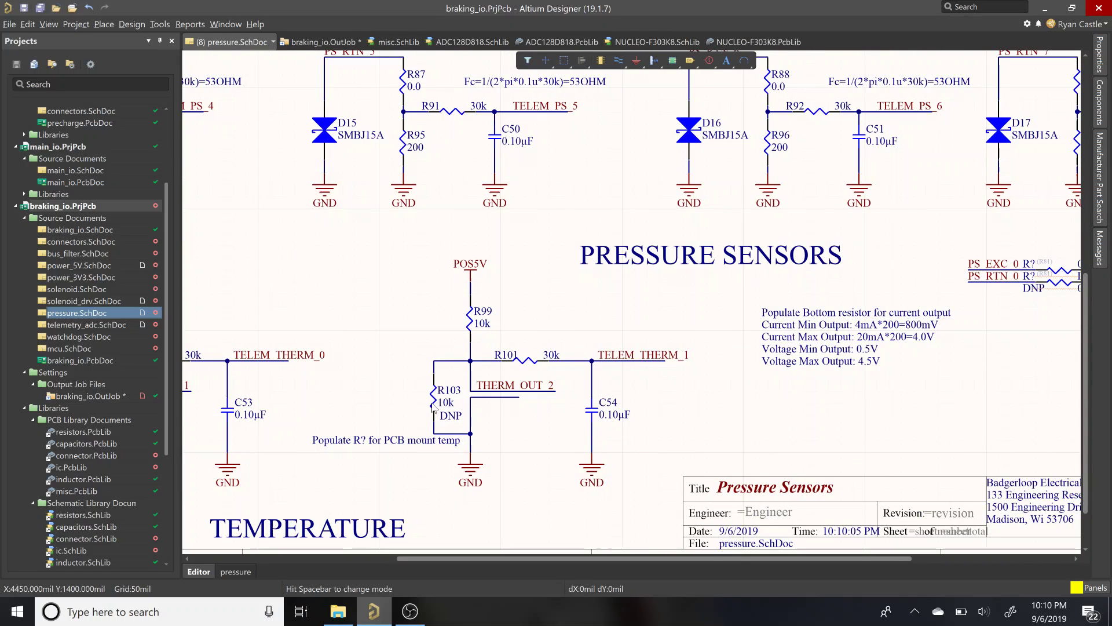
pyautogui.click(438, 398)
pyautogui.click(1100, 55)
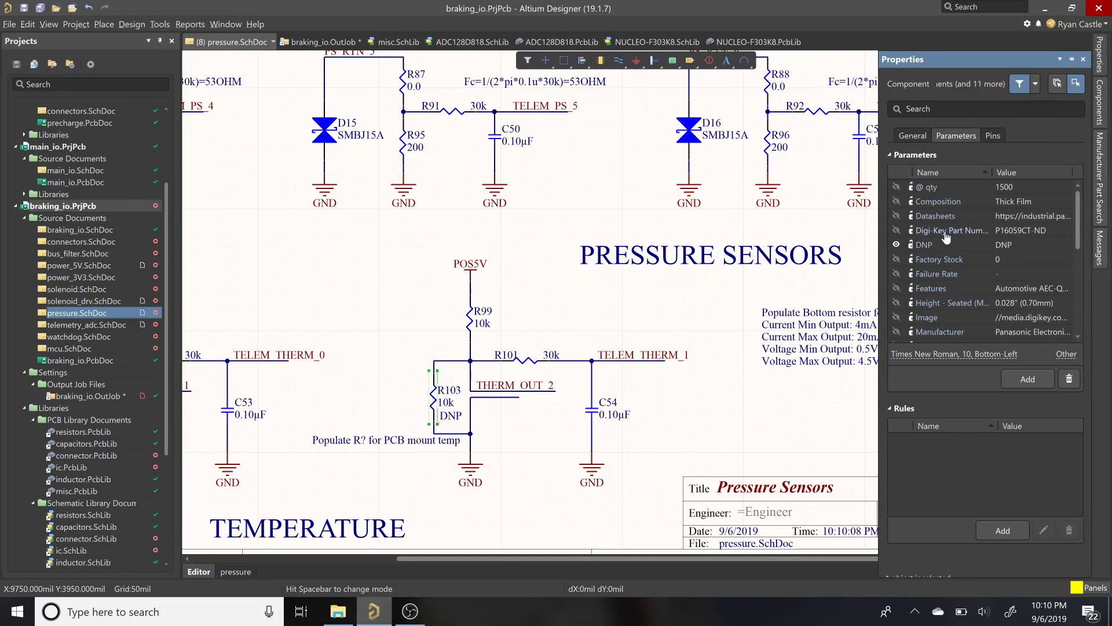
pyautogui.scroll(-5, 1000, 244)
pyautogui.click(1011, 234)
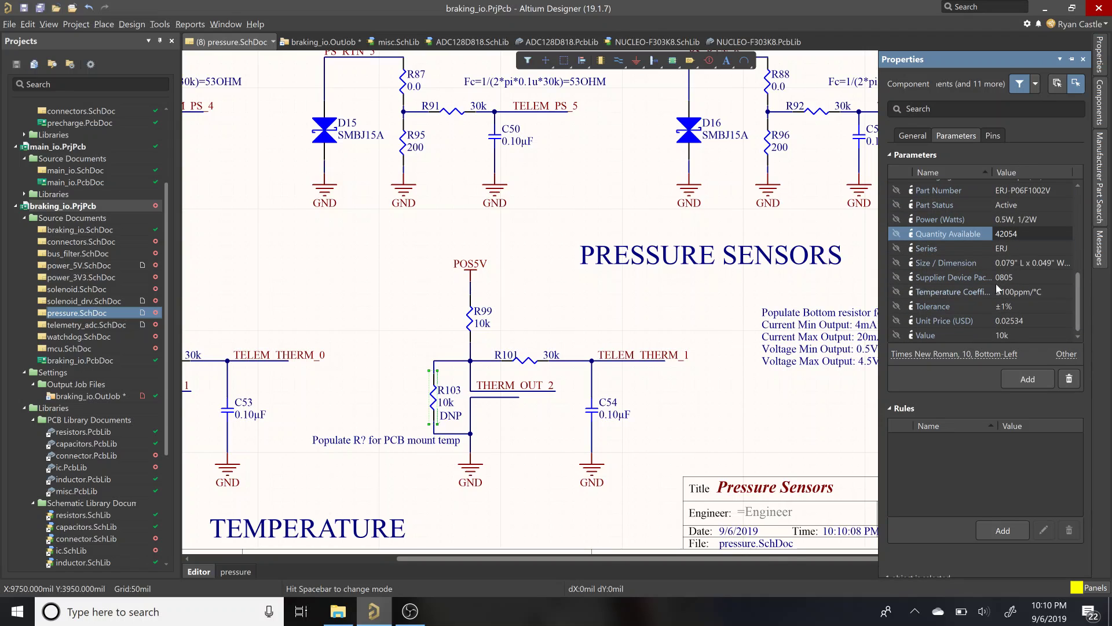
pyautogui.doubleClick(1022, 279)
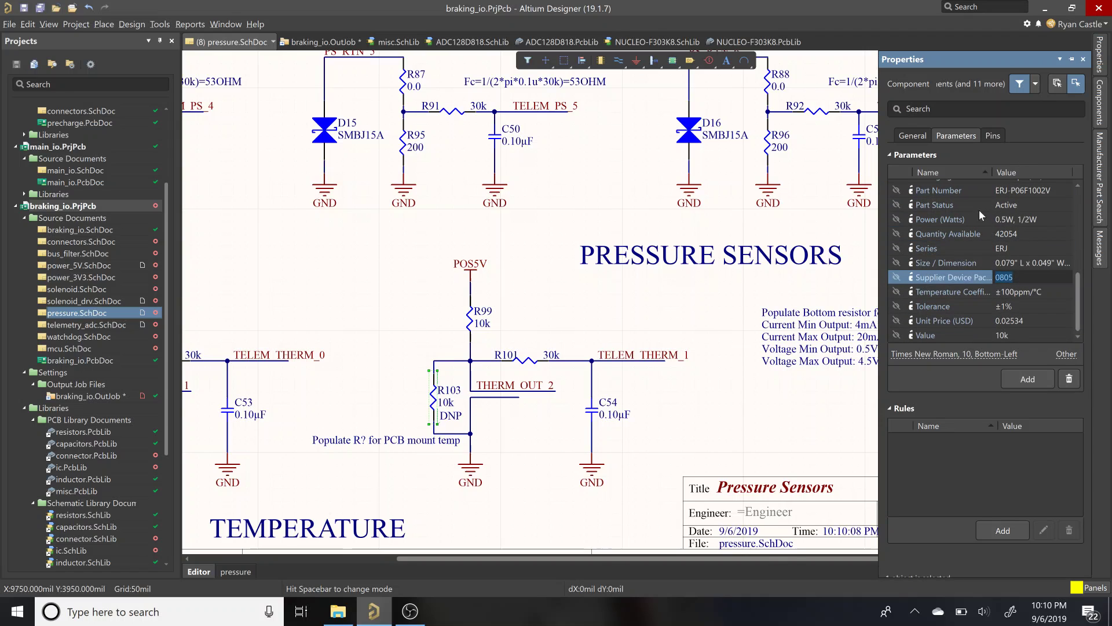
pyautogui.click(921, 139)
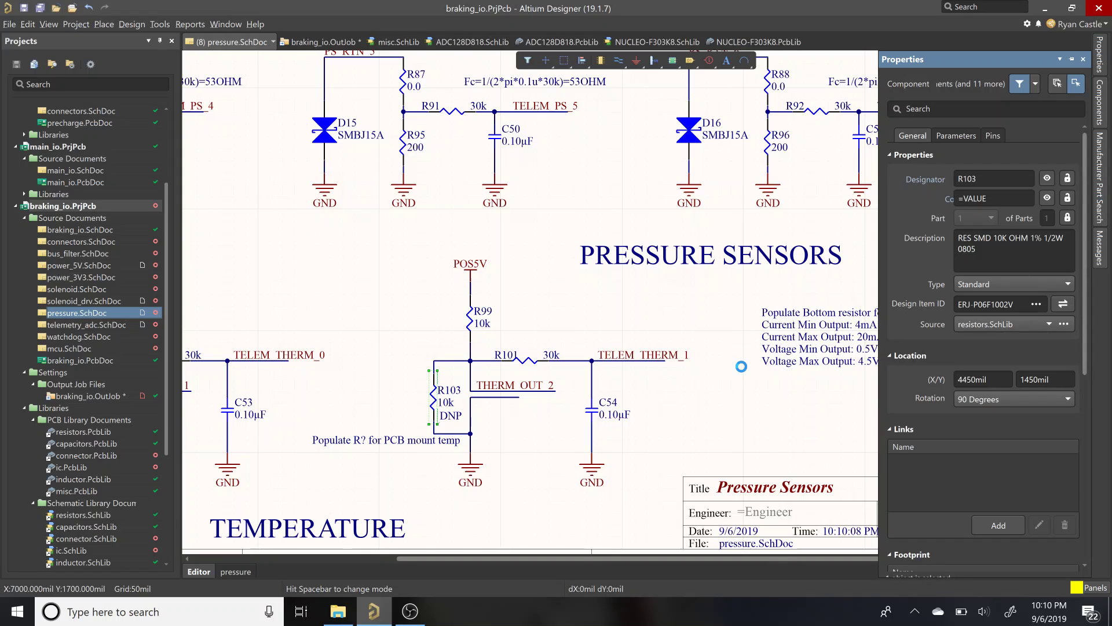
pyautogui.click(463, 521)
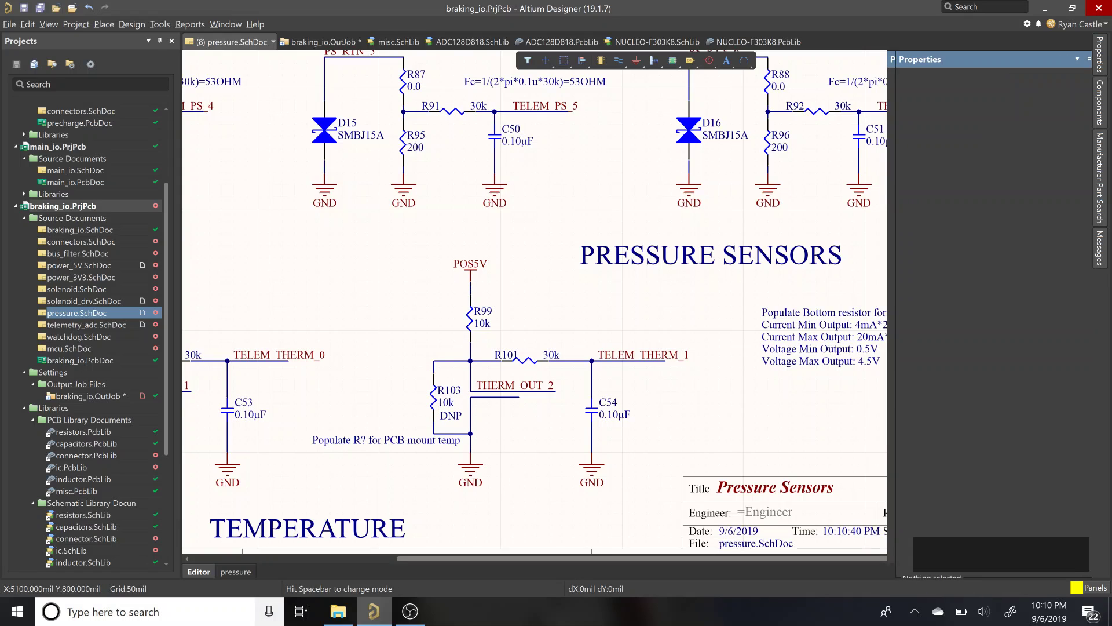
# Step: Switch to Google Chrome and open the digikey.com website in a maximized window
pyautogui.click(150, 623)
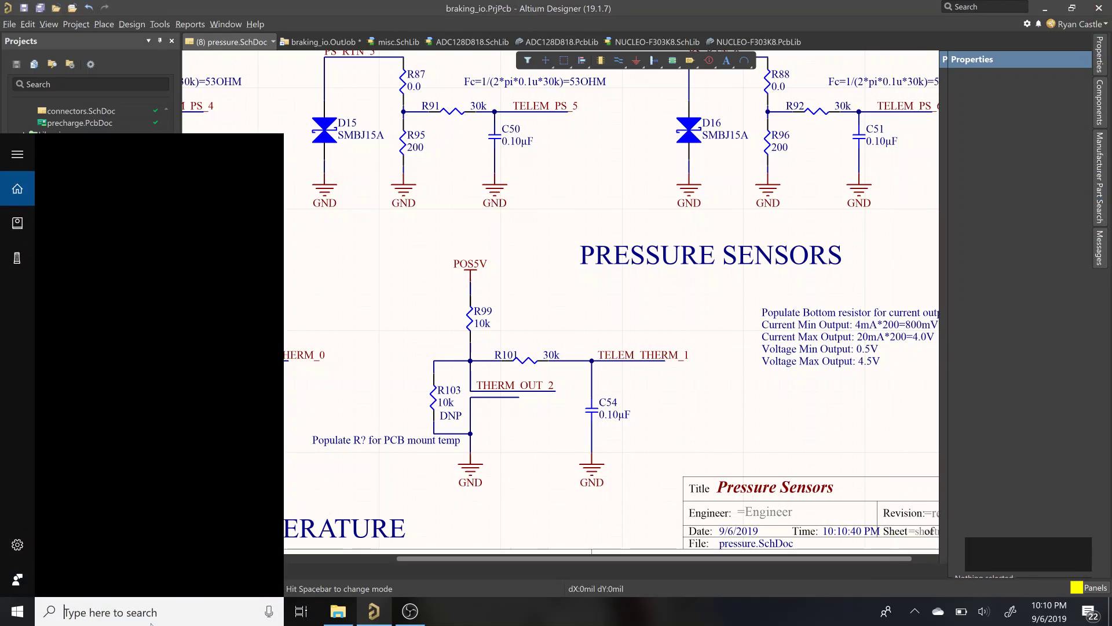
pyautogui.write('chro')
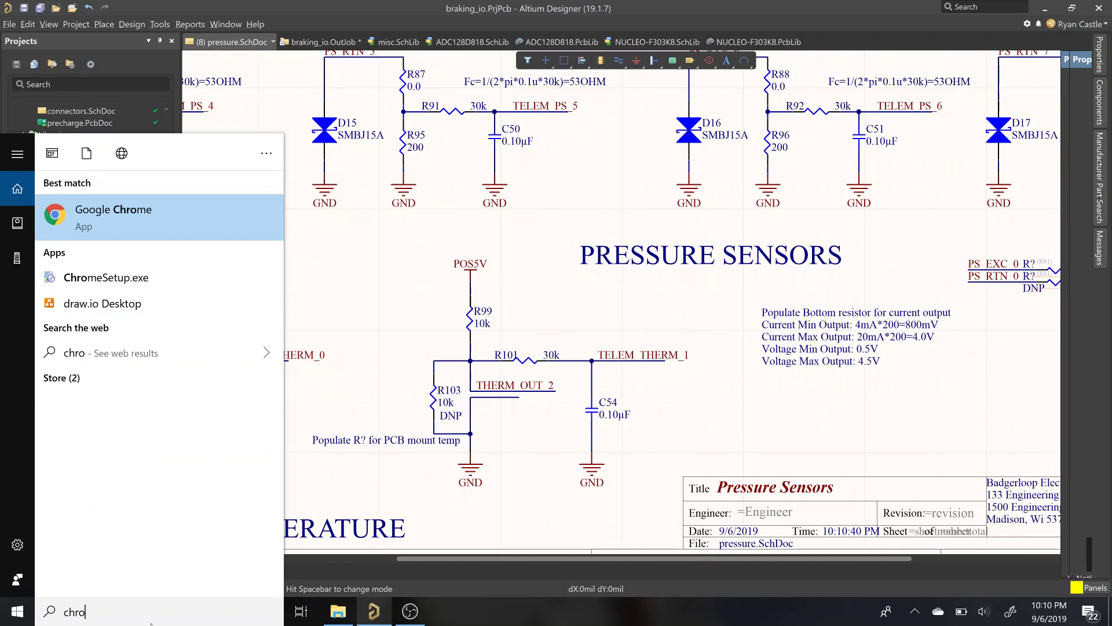
pyautogui.click(368, 316)
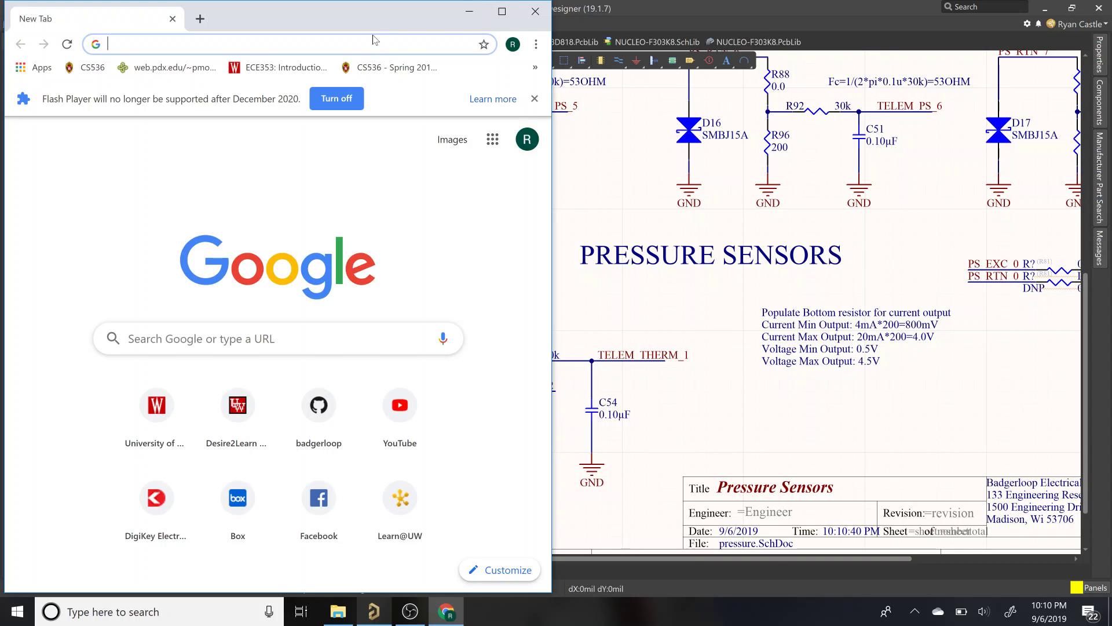
pyautogui.write('digie')
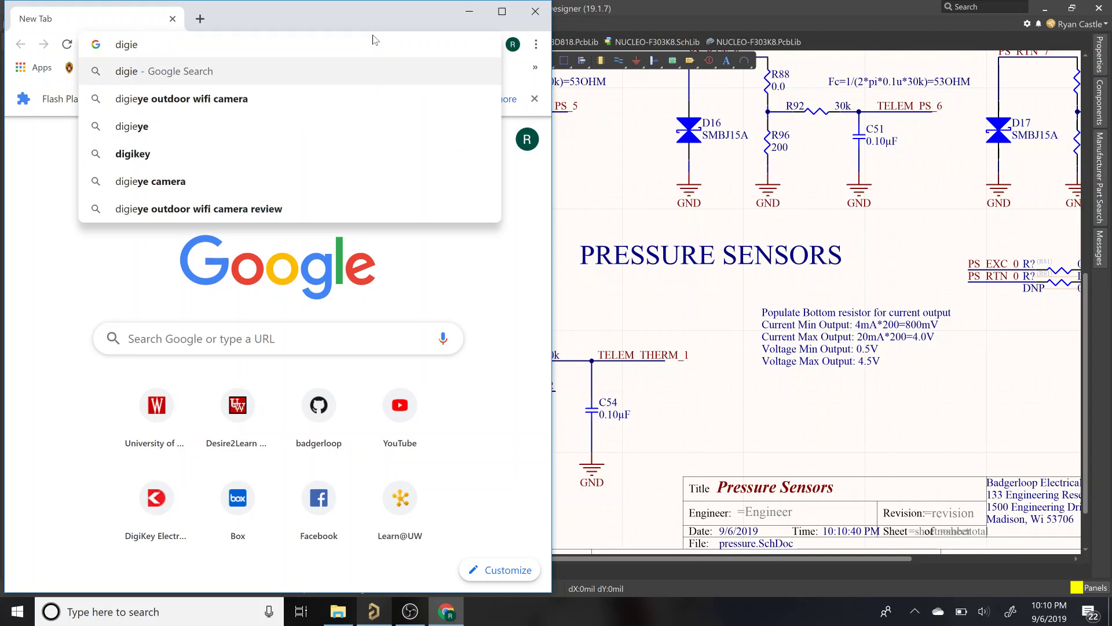
pyautogui.press('BackSpace')
pyautogui.press('BackSpace')
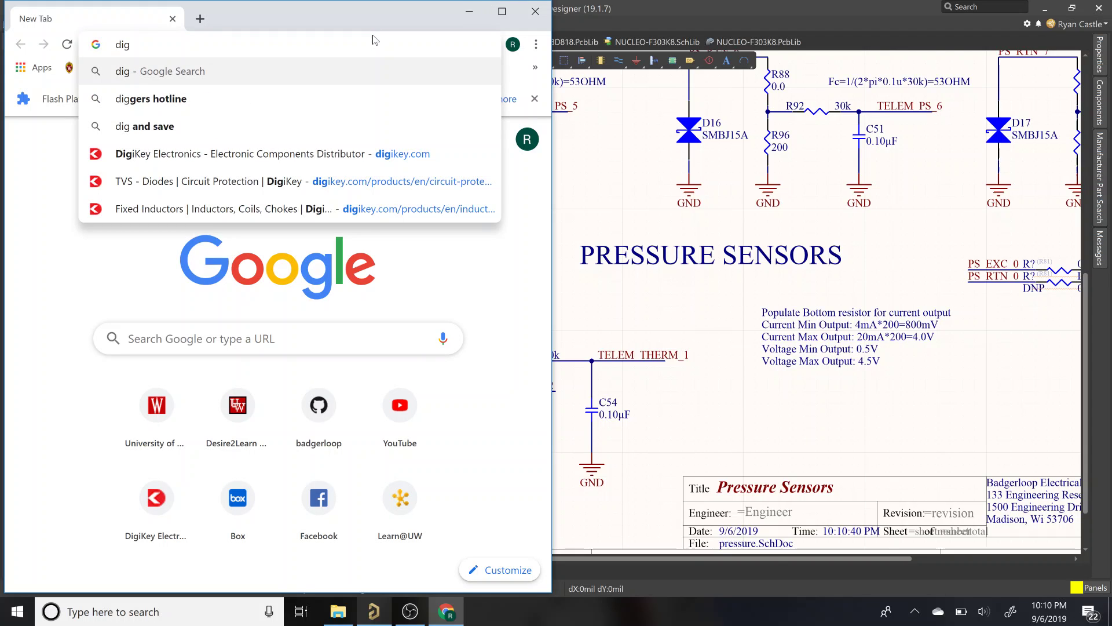
pyautogui.press('Down')
pyautogui.press('Down')
pyautogui.press('Down')
pyautogui.press('Return')
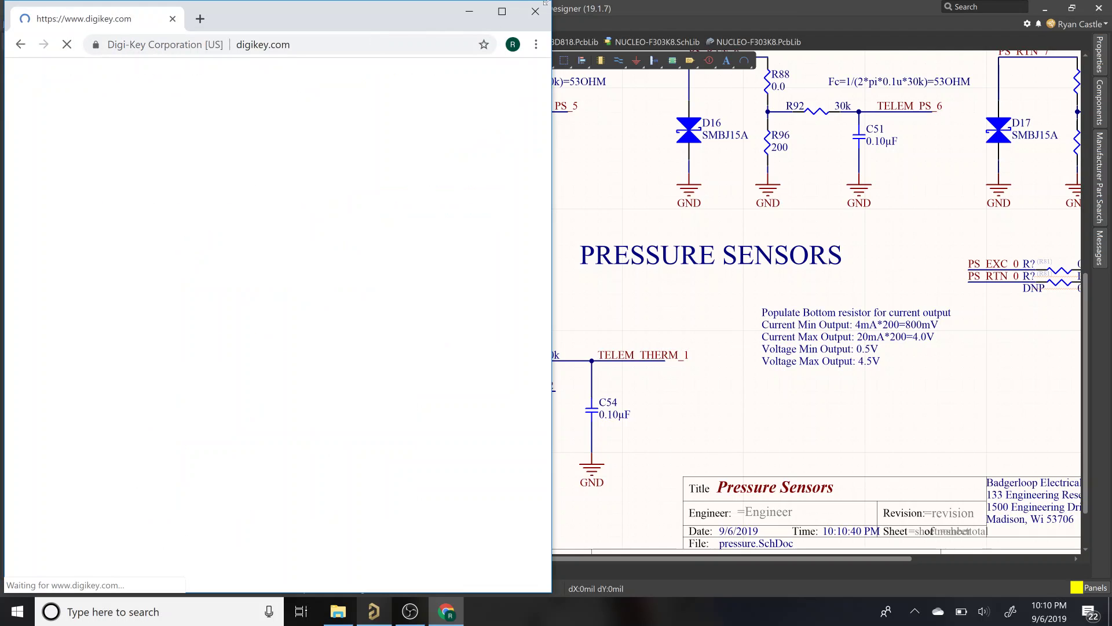
pyautogui.click(502, 11)
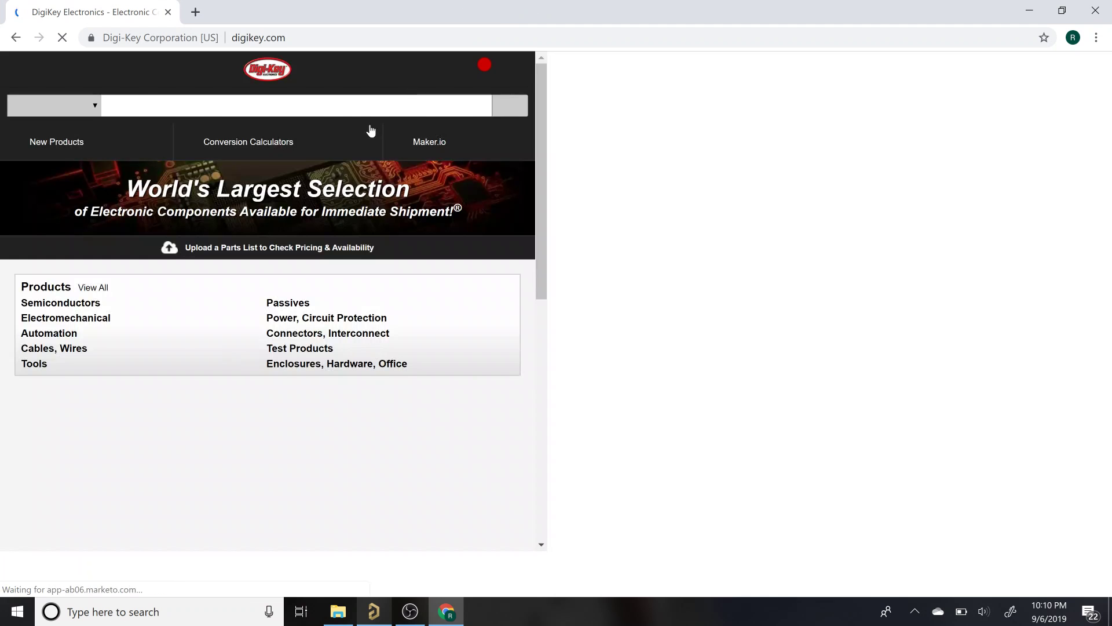
# Step: Search Digi-Key for "thermistor ntc" and open the Temperature Sensors - NTC Thermistors category
pyautogui.moveTo(414, 96)
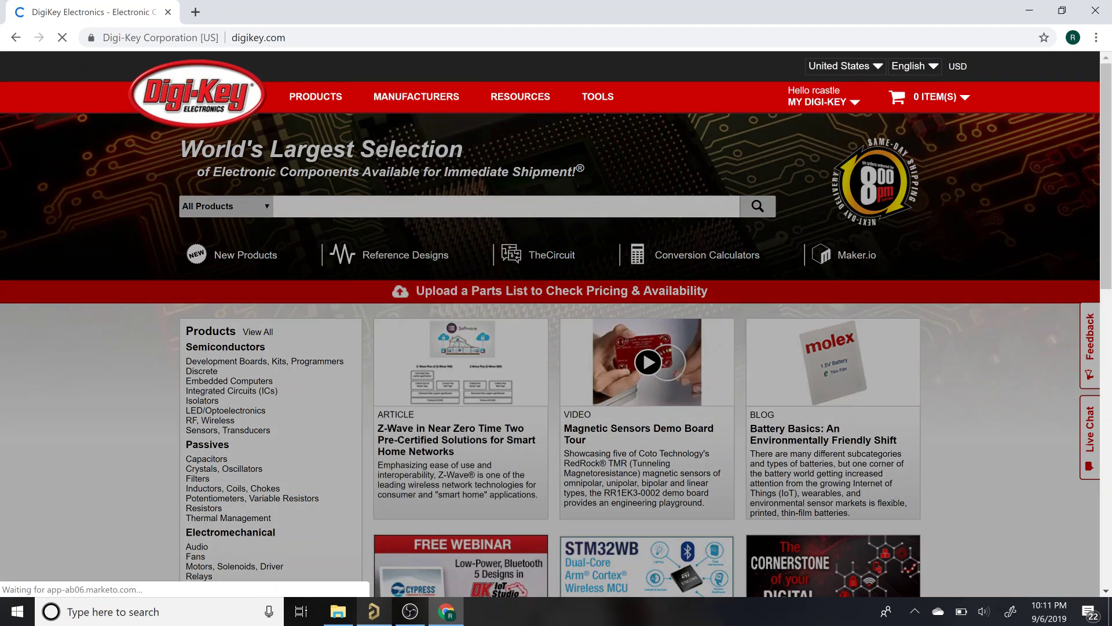
pyautogui.click(571, 206)
pyautogui.write('ther')
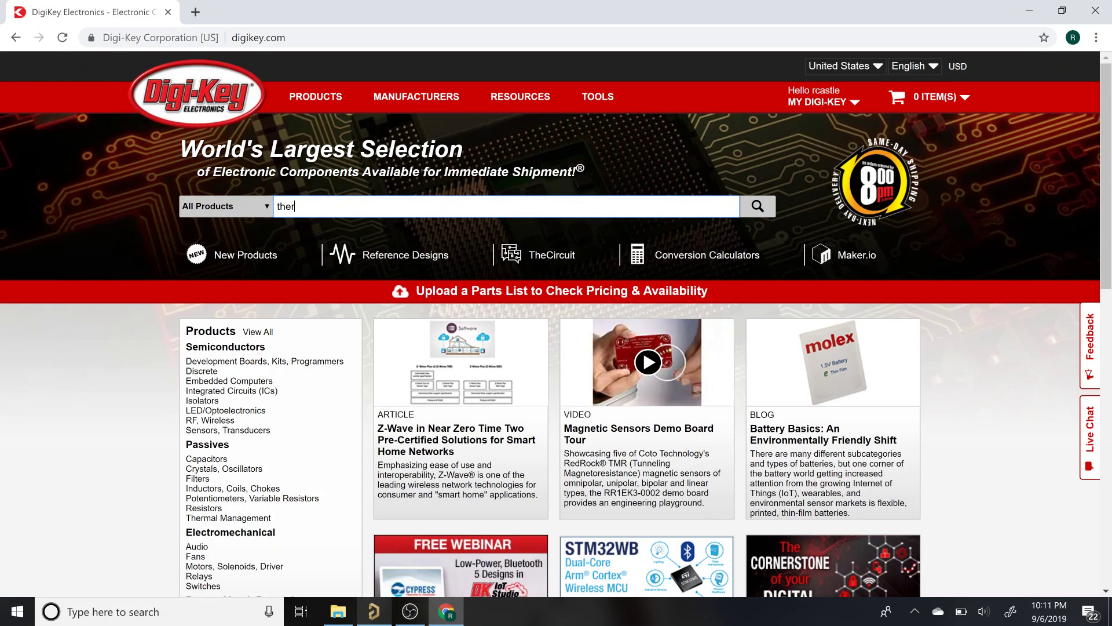
pyautogui.write('mistor ntc')
pyautogui.press('Return')
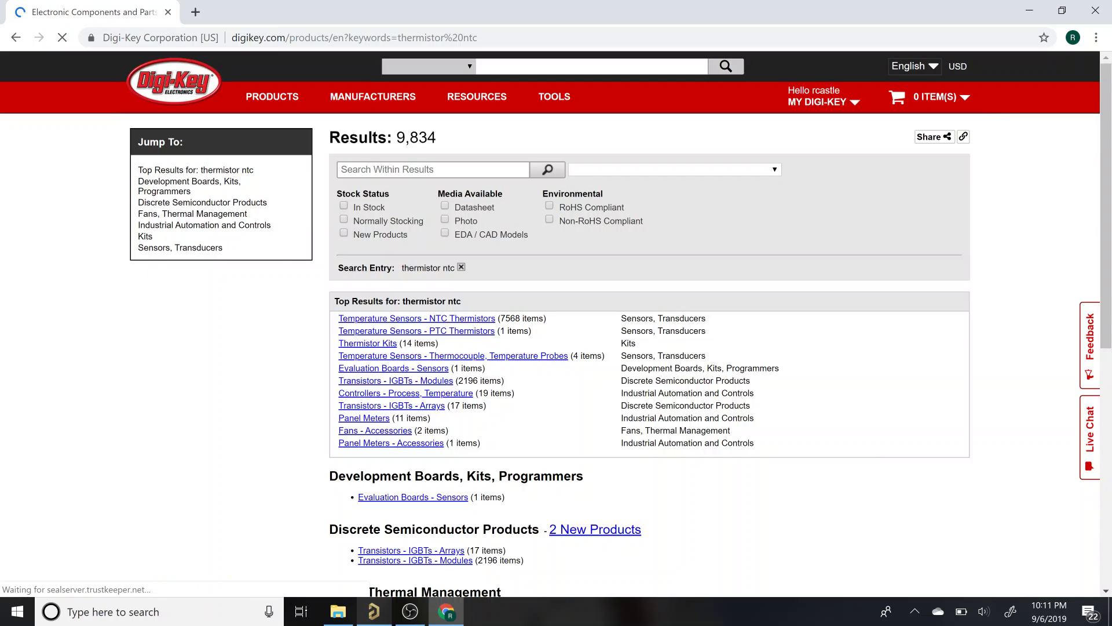
pyautogui.click(436, 319)
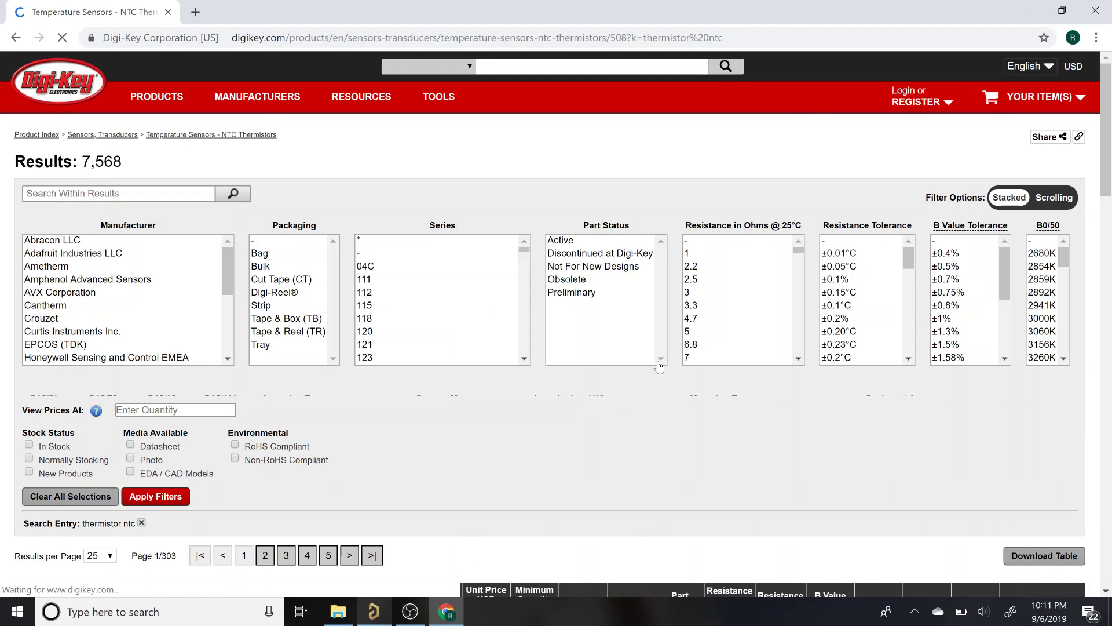
pyautogui.click(570, 392)
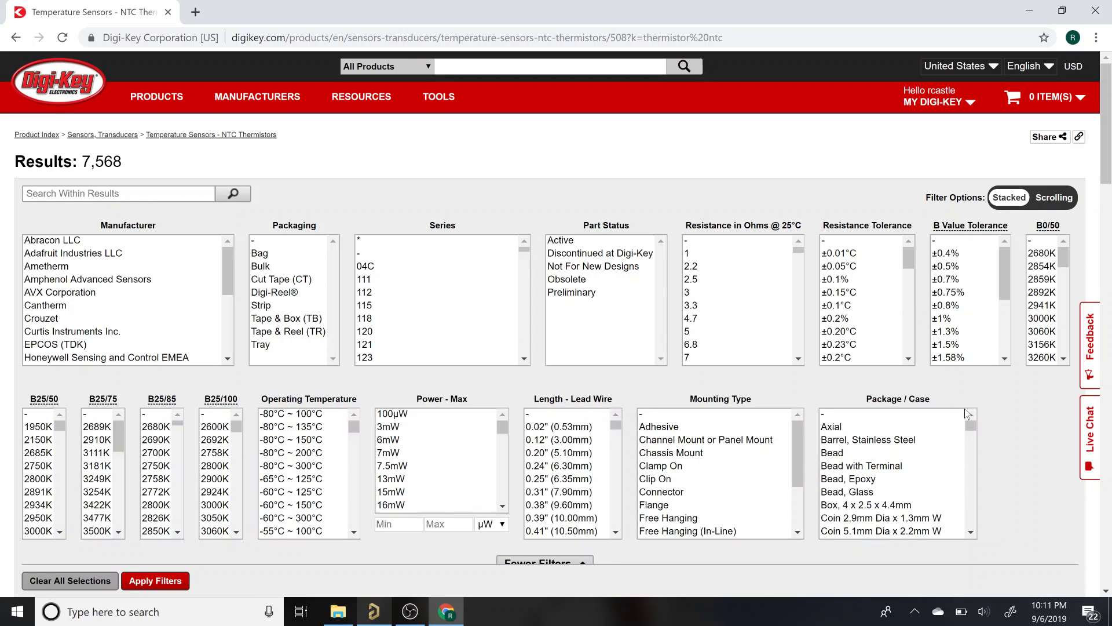
# Step: Choose Active as the part status filter, and 0805 (2012 Metric) and 0805 (2125 Metric) as the package filters
pyautogui.click(581, 242)
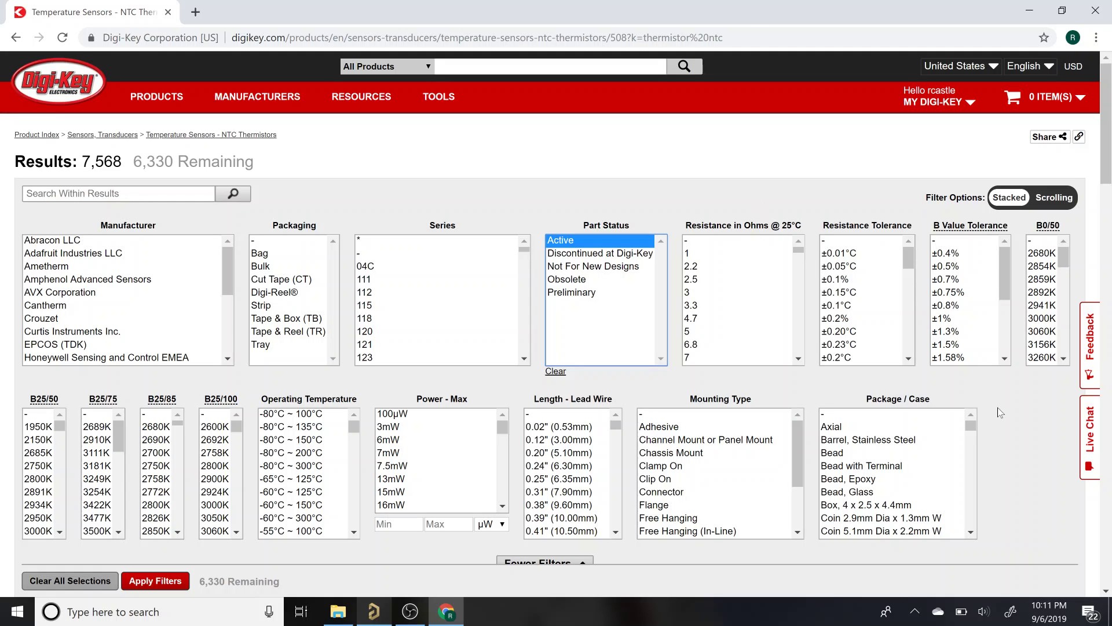
pyautogui.scroll(-1, 1000, 443)
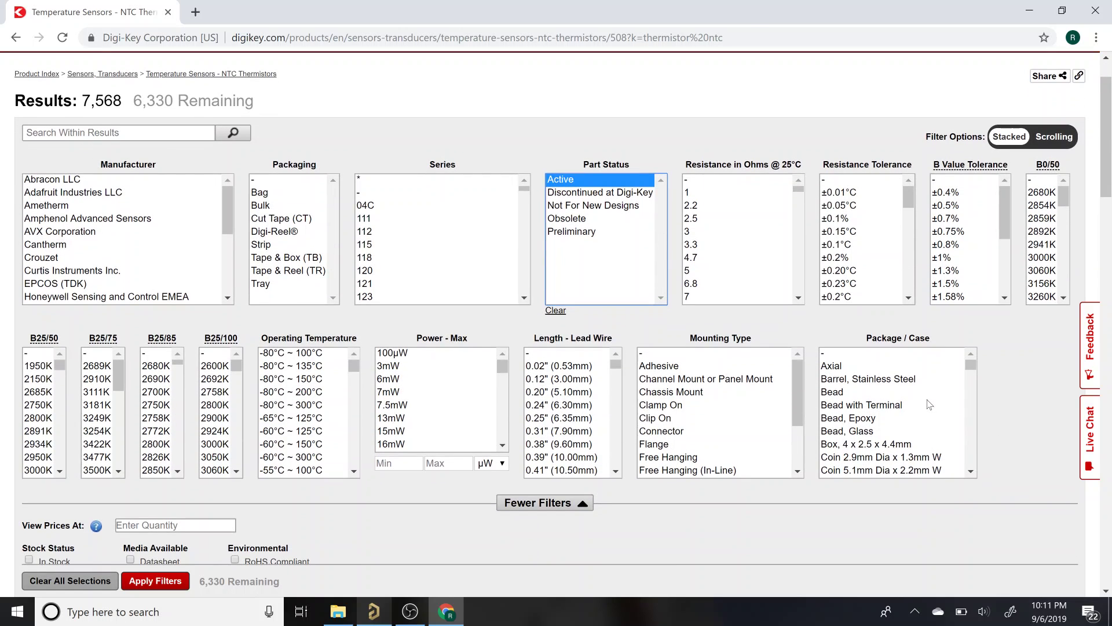
pyautogui.scroll(-5, 929, 403)
pyautogui.scroll(-4, 947, 319)
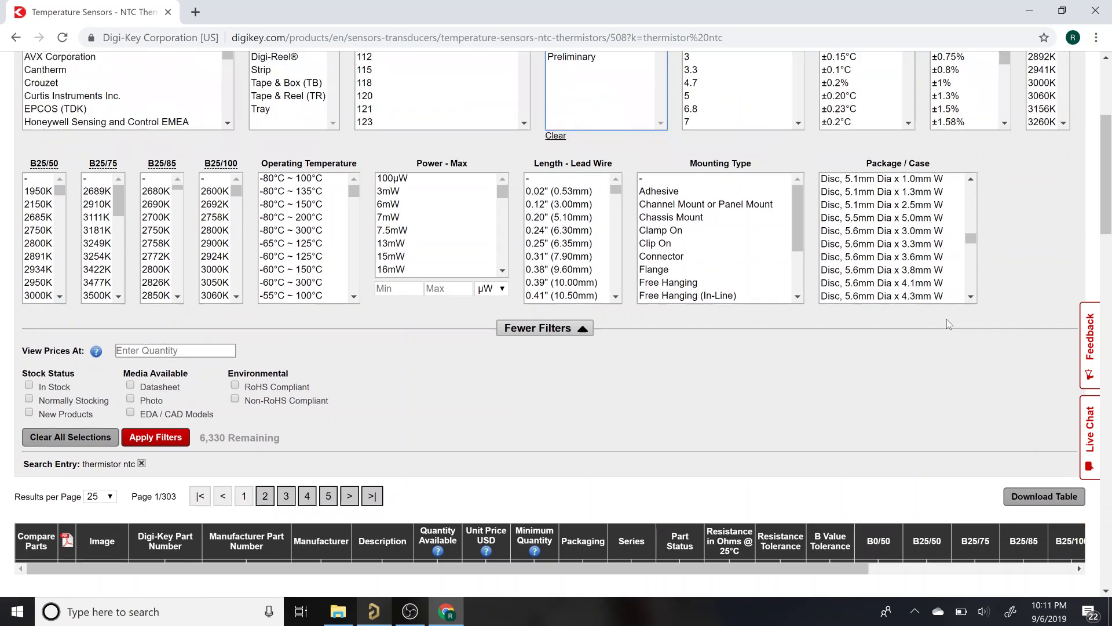
pyautogui.scroll(-4, 947, 323)
pyautogui.scroll(6, 915, 295)
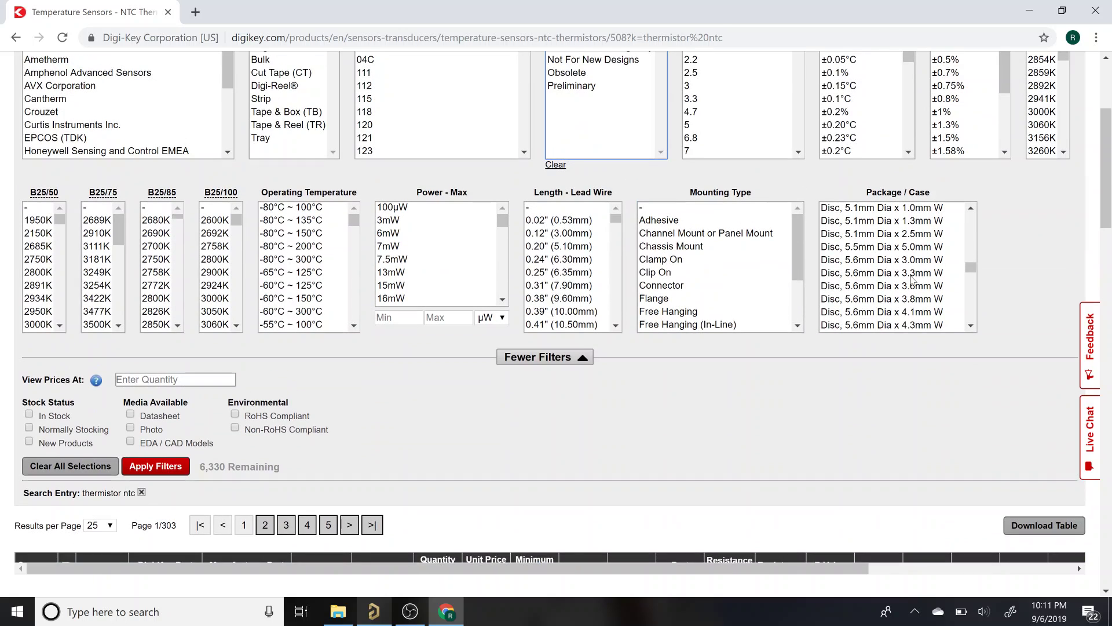
pyautogui.scroll(-10, 885, 269)
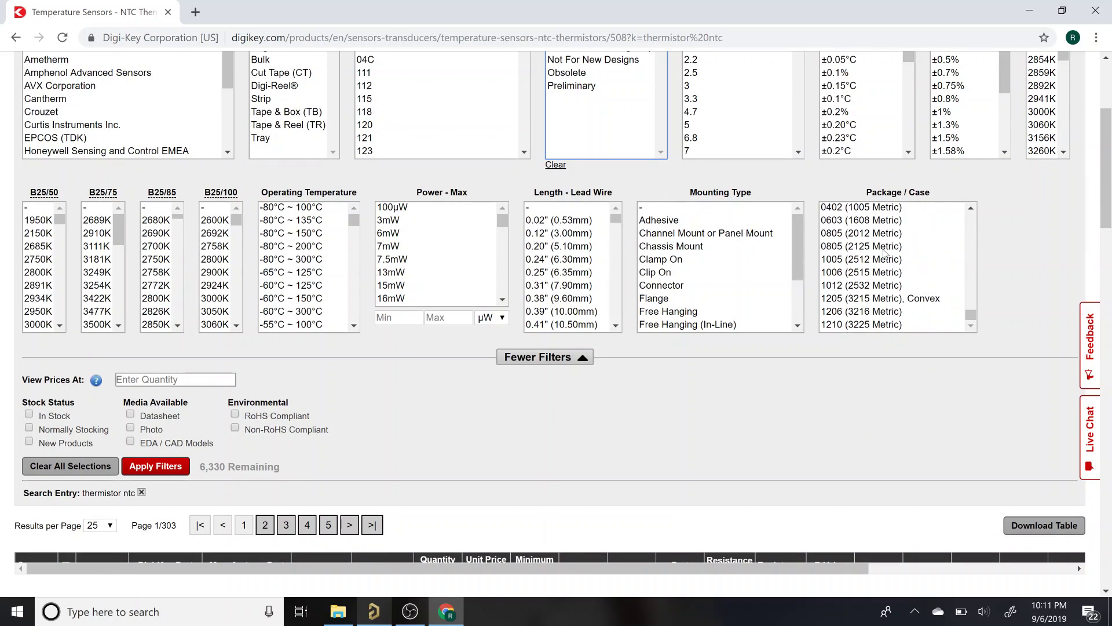
pyautogui.click(844, 233)
pyautogui.keyDown('ctrl'); pyautogui.click(847, 247); pyautogui.keyUp('ctrl')
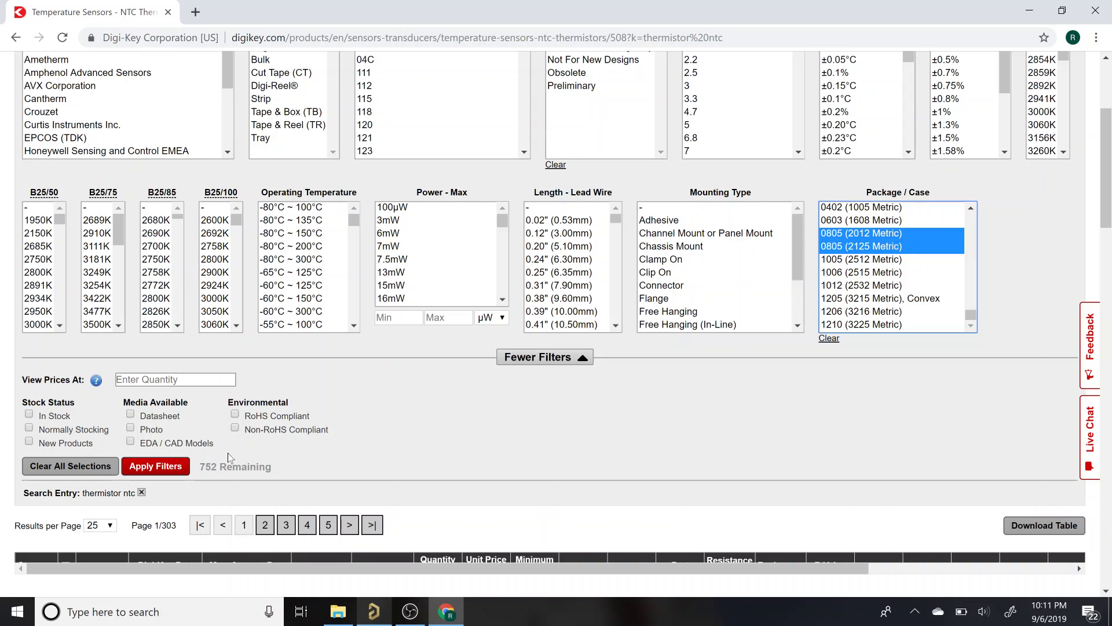
pyautogui.scroll(1, 224, 441)
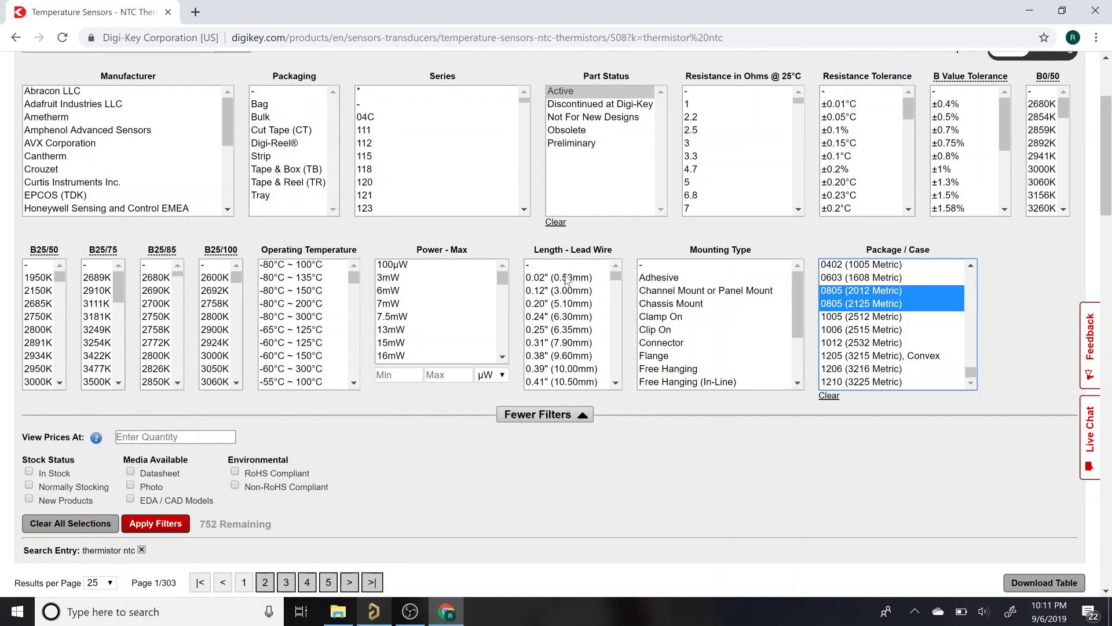
pyautogui.click(568, 278)
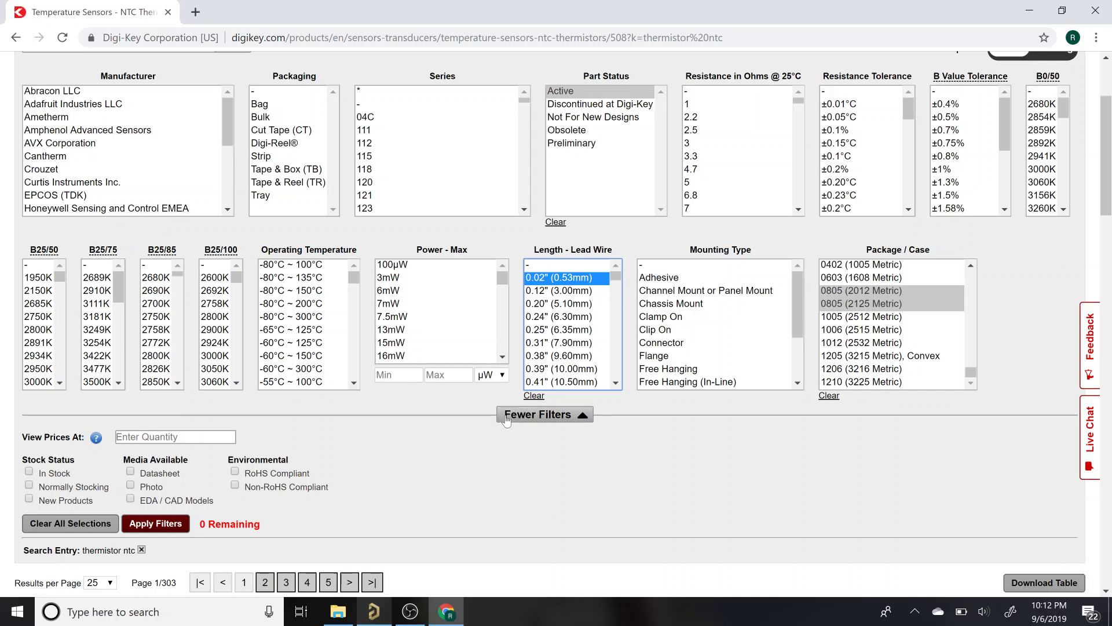
pyautogui.click(529, 396)
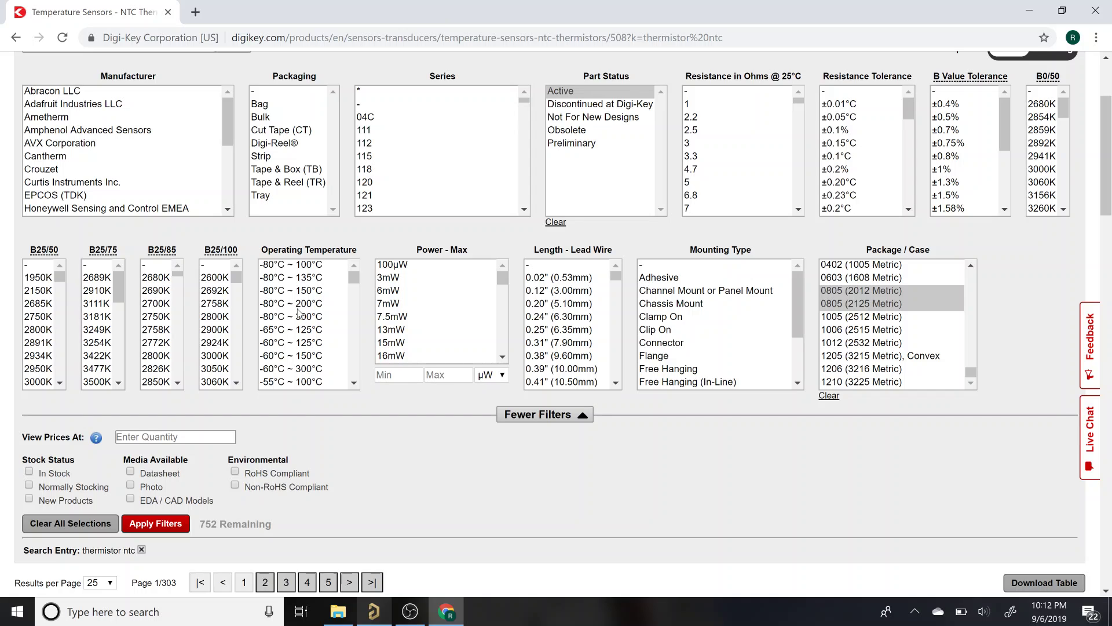
# Step: Sort the NTC thermistor results by unit price in descending order
pyautogui.scroll(-6, 299, 313)
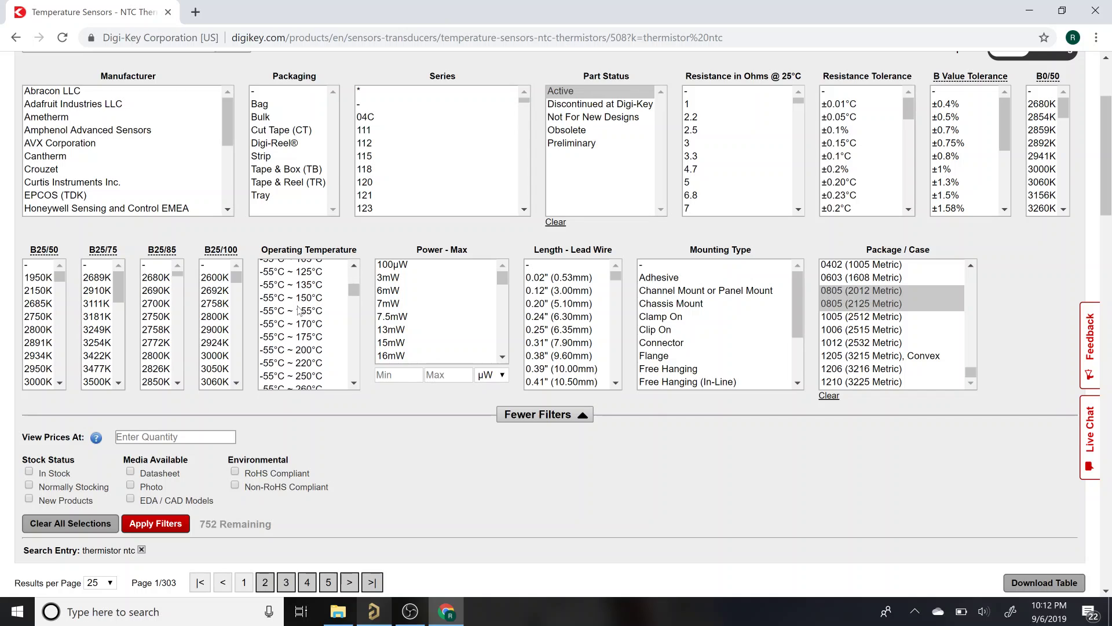
pyautogui.scroll(-5, 299, 313)
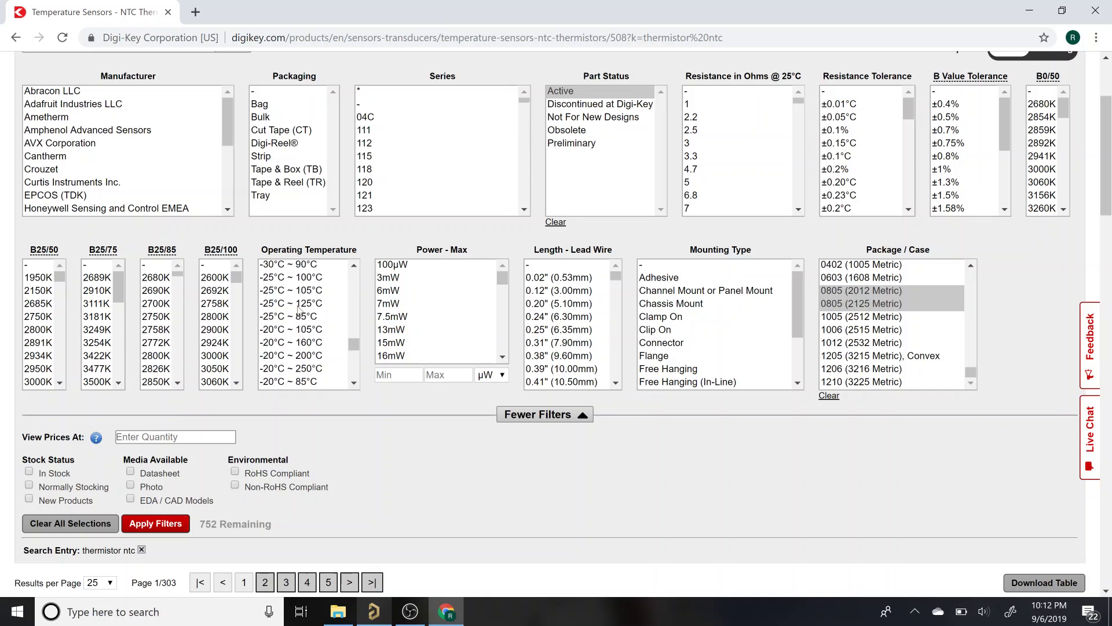
pyautogui.scroll(-5, 507, 423)
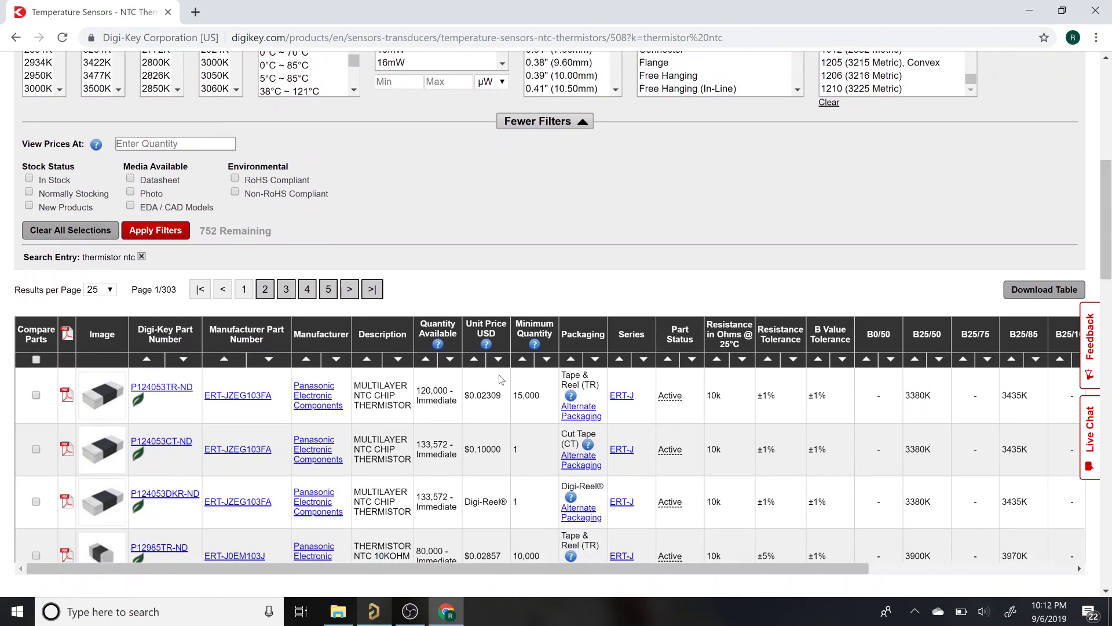
pyautogui.click(497, 360)
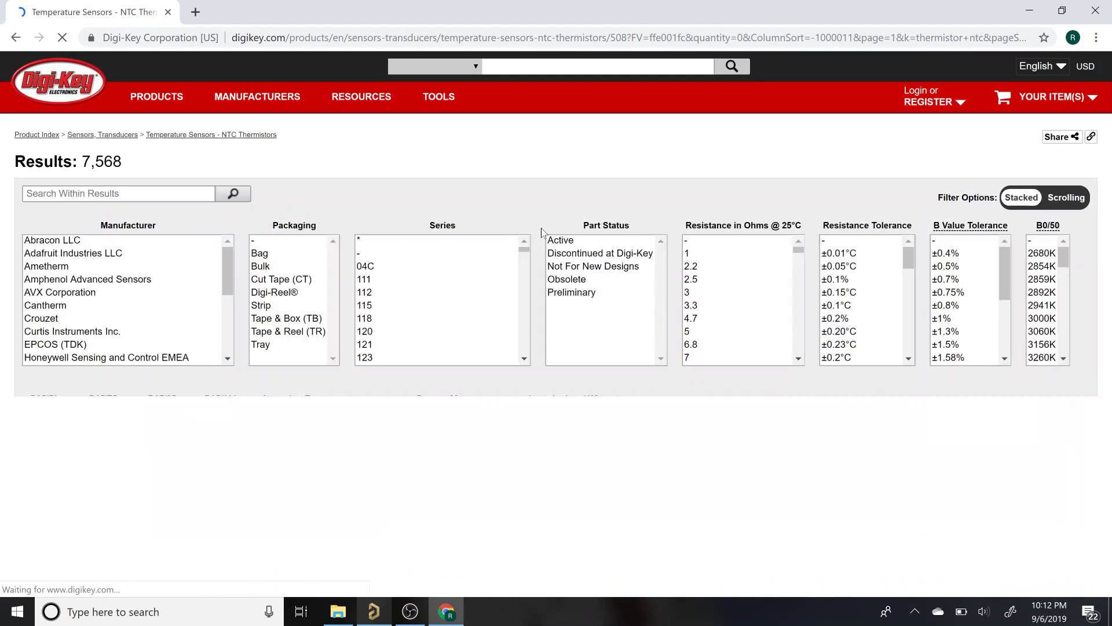
pyautogui.scroll(-5, 541, 227)
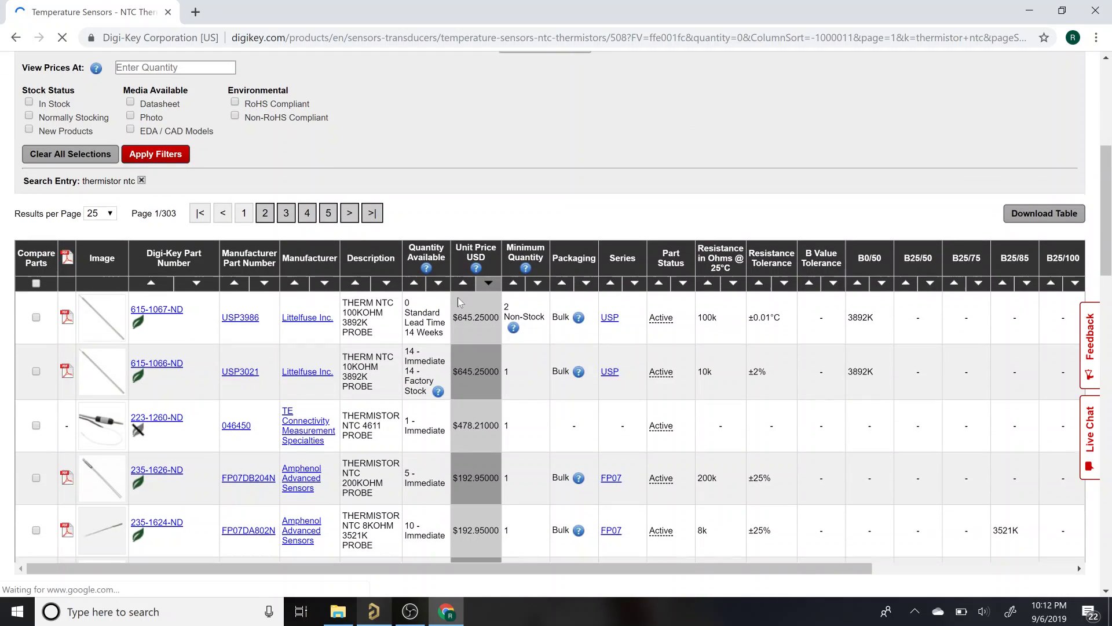
# Step: Sort the NTC thermistor results by unit price in ascending order and look through the first results page
pyautogui.scroll(-1, 461, 254)
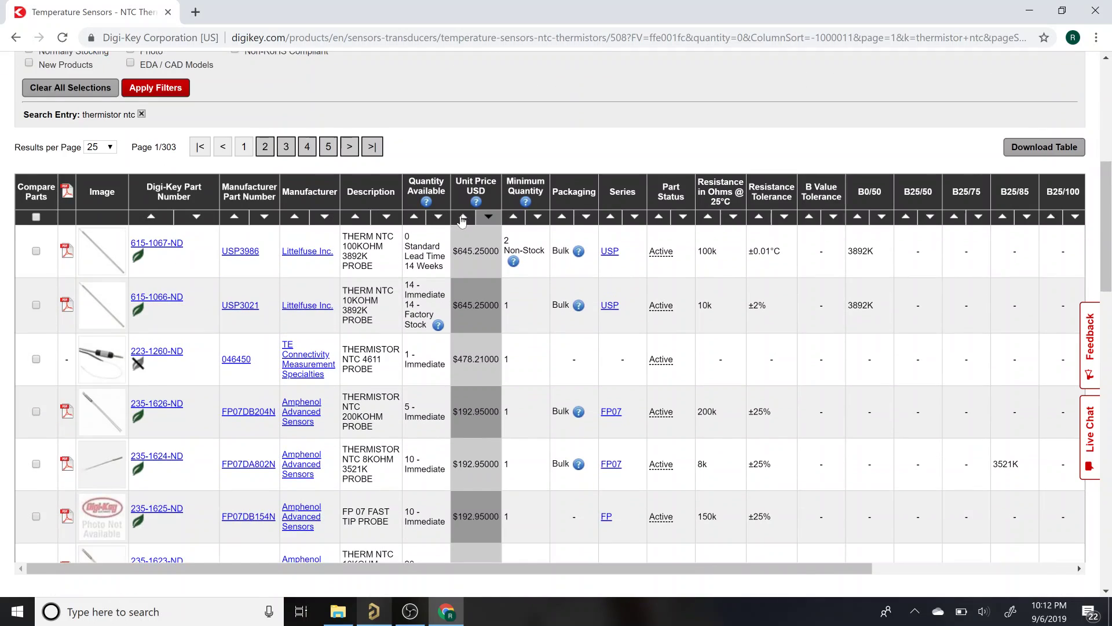
pyautogui.click(463, 219)
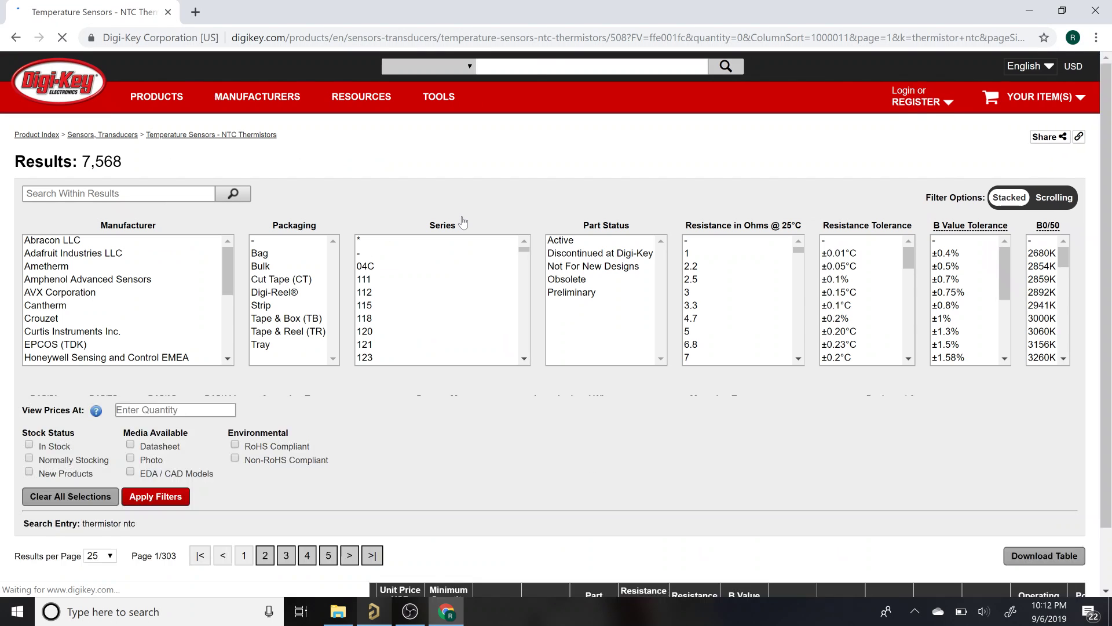
pyautogui.scroll(-5, 463, 210)
pyautogui.scroll(-2, 464, 211)
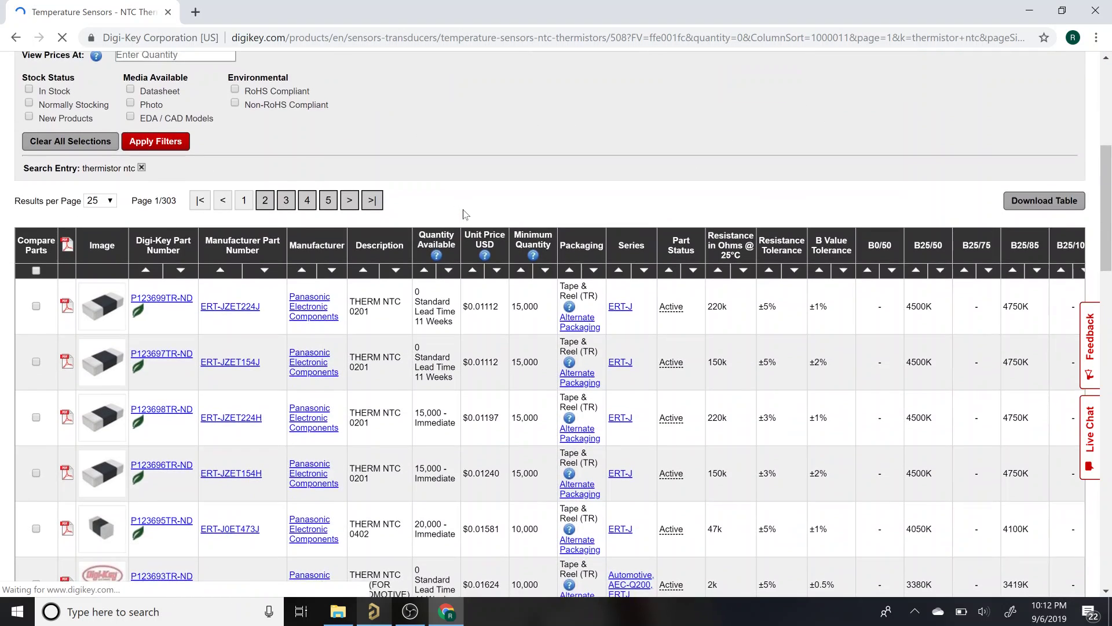
pyautogui.scroll(-1, 469, 348)
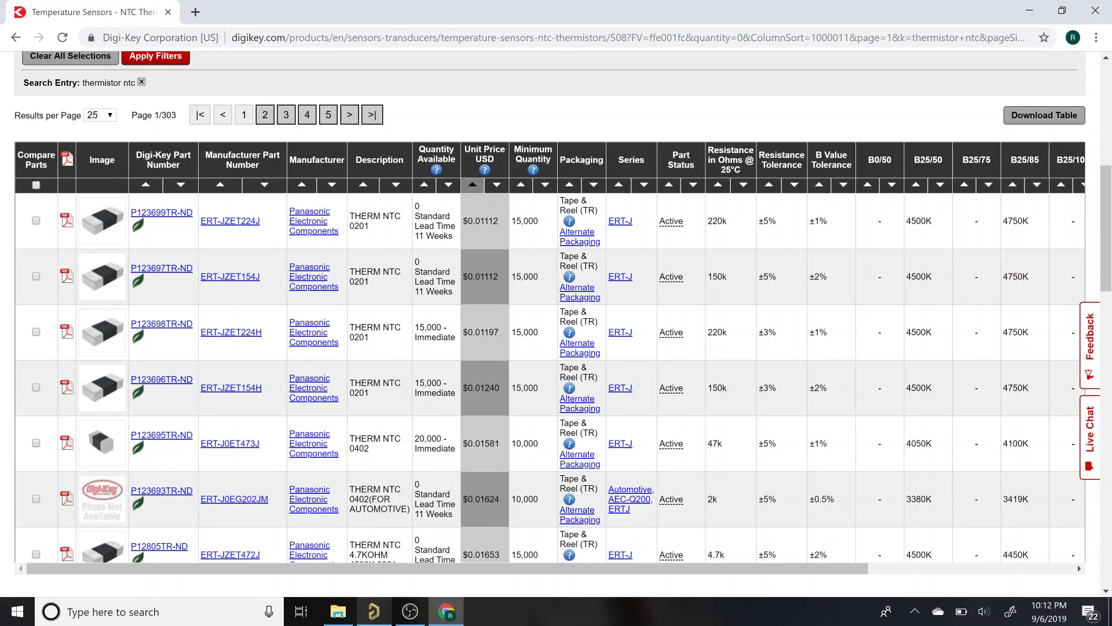
pyautogui.scroll(-7, 468, 329)
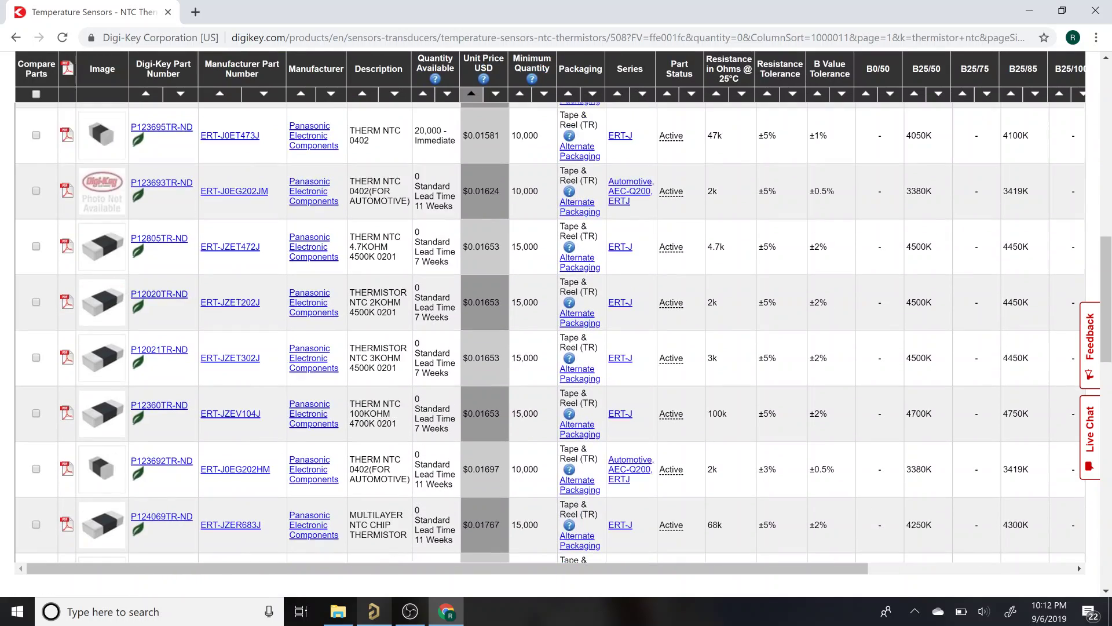
pyautogui.scroll(-10, 466, 319)
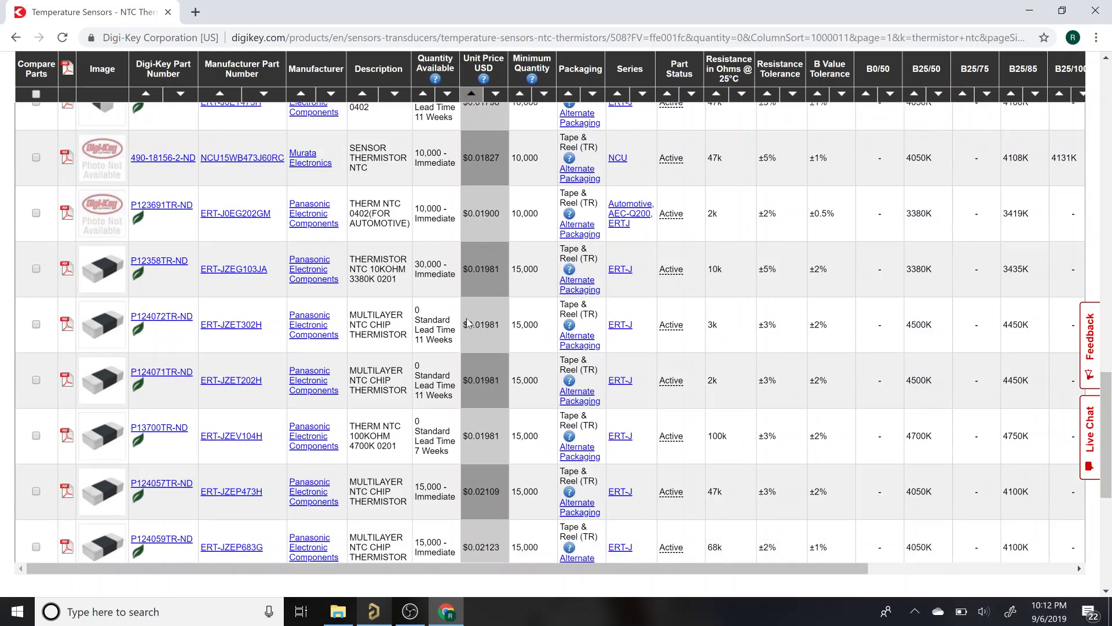
pyautogui.scroll(-3, 467, 318)
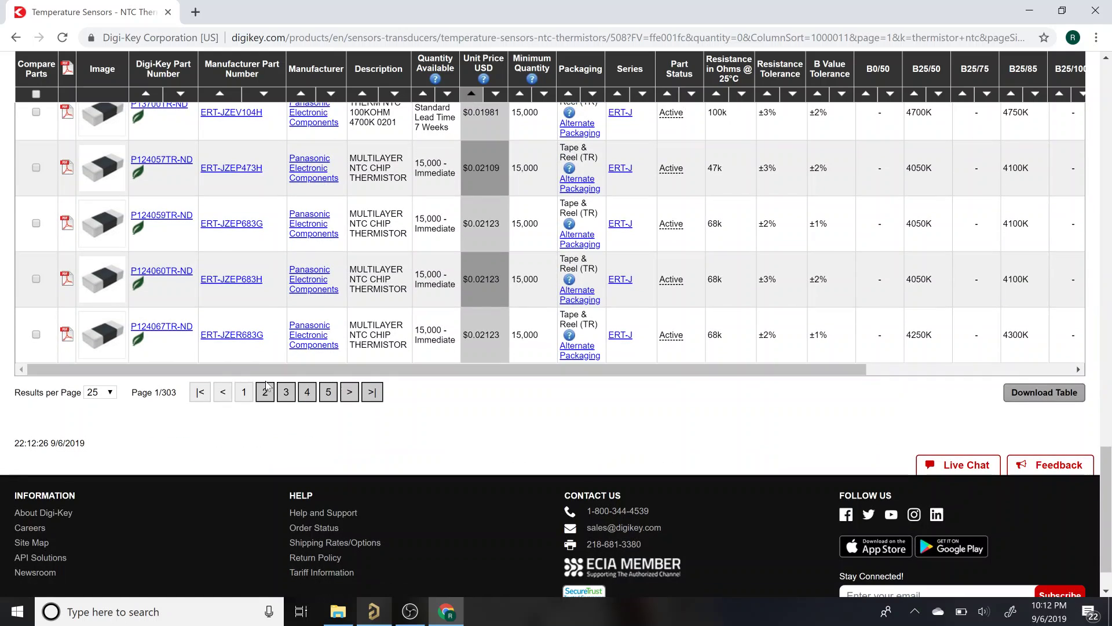
# Step: Open page 3 of the price-sorted thermistor results and look through its parts
pyautogui.click(286, 392)
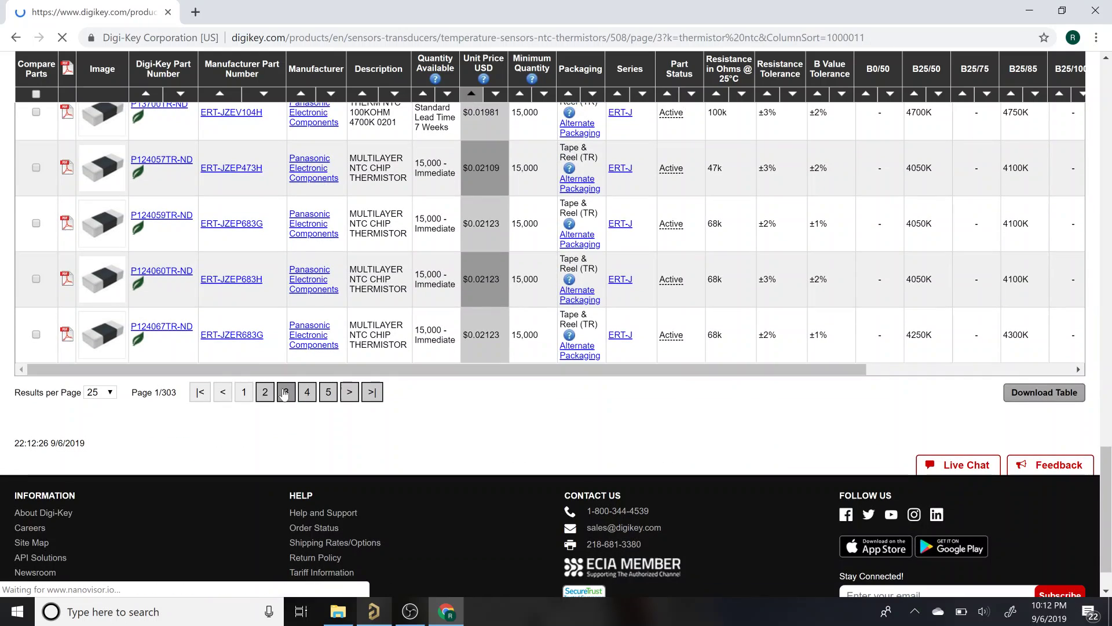
pyautogui.scroll(-10, 435, 348)
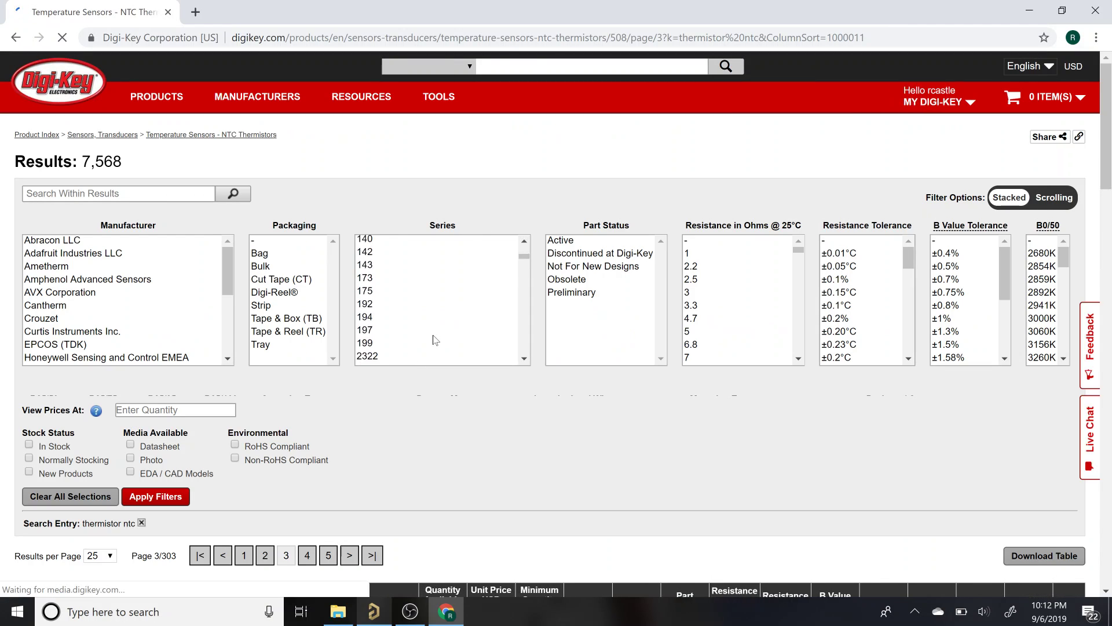
pyautogui.scroll(-10, 481, 409)
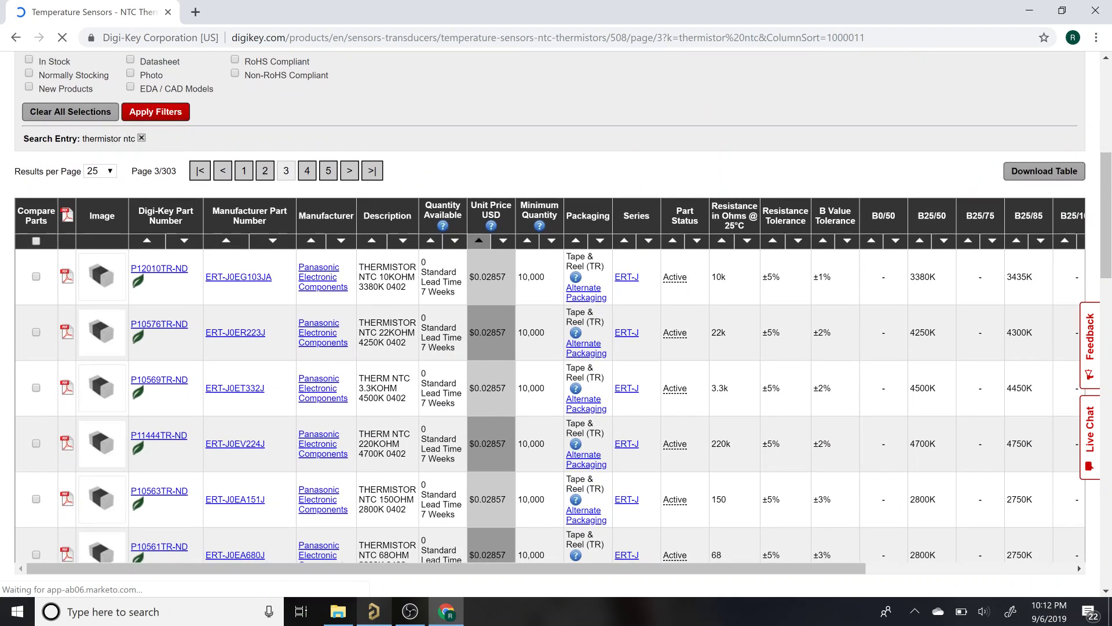
pyautogui.scroll(-5, 17, 121)
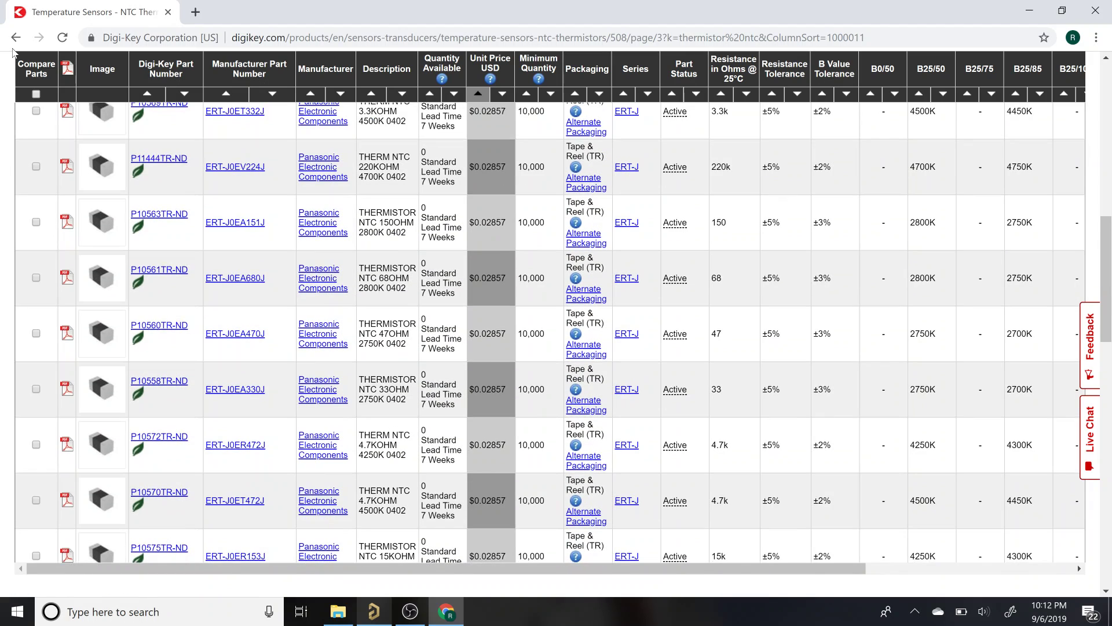
# Step: Go back through the browsing history to the original unsorted NTC thermistor listing
pyautogui.click(16, 37)
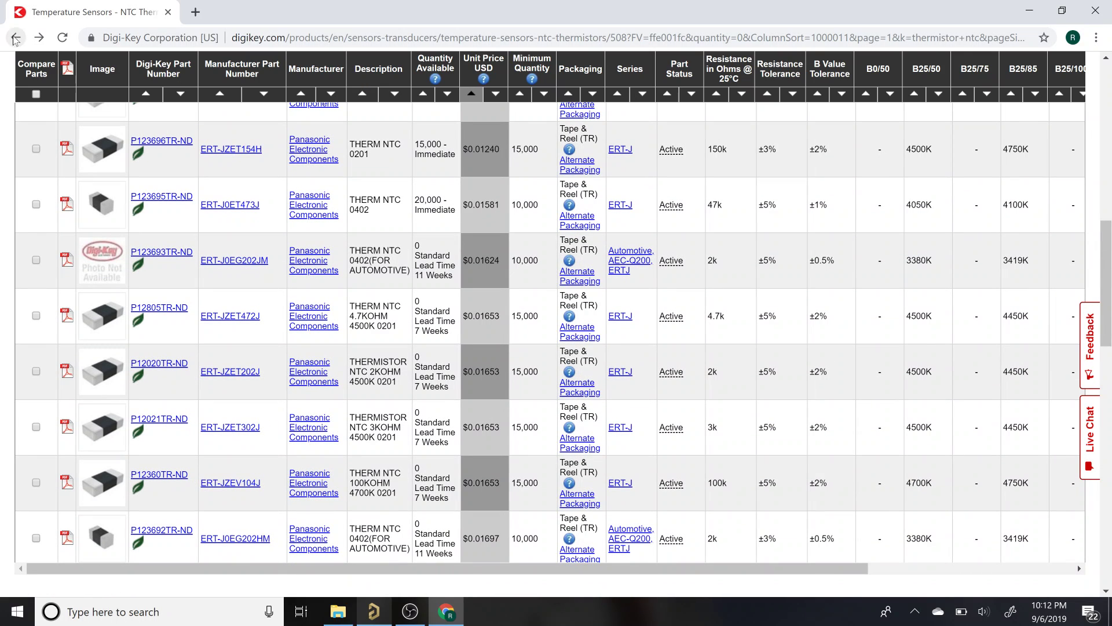
pyautogui.click(15, 39)
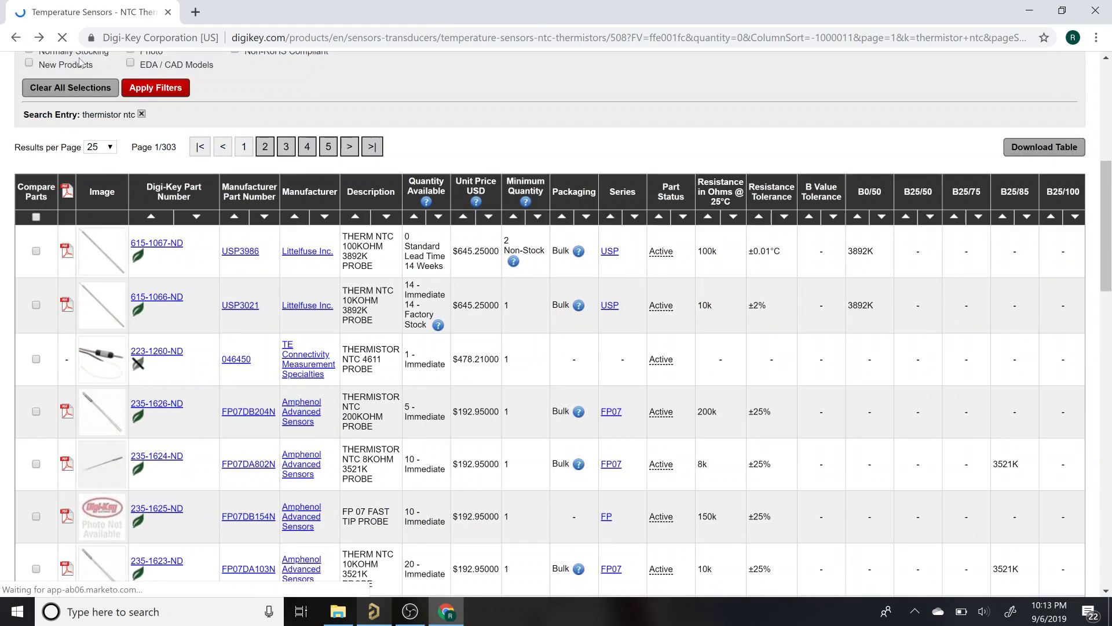
pyautogui.click(14, 39)
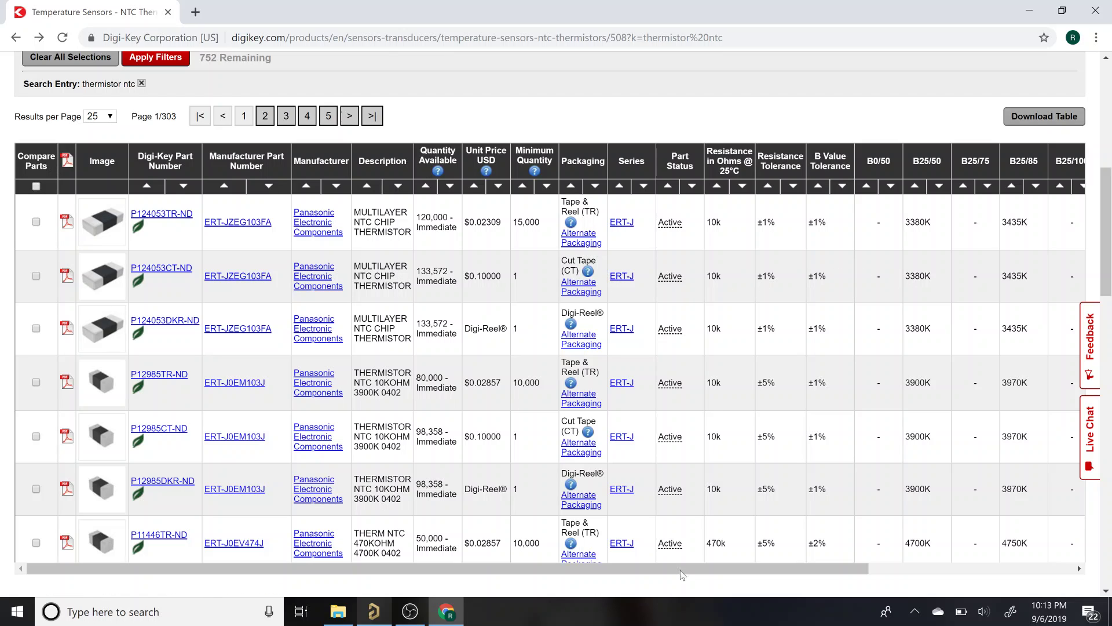
# Step: Check the package columns and the selected 0805 package options, and apply the Active and 0805 filters to the results
pyautogui.moveTo(687, 571); pyautogui.dragTo(921, 576)
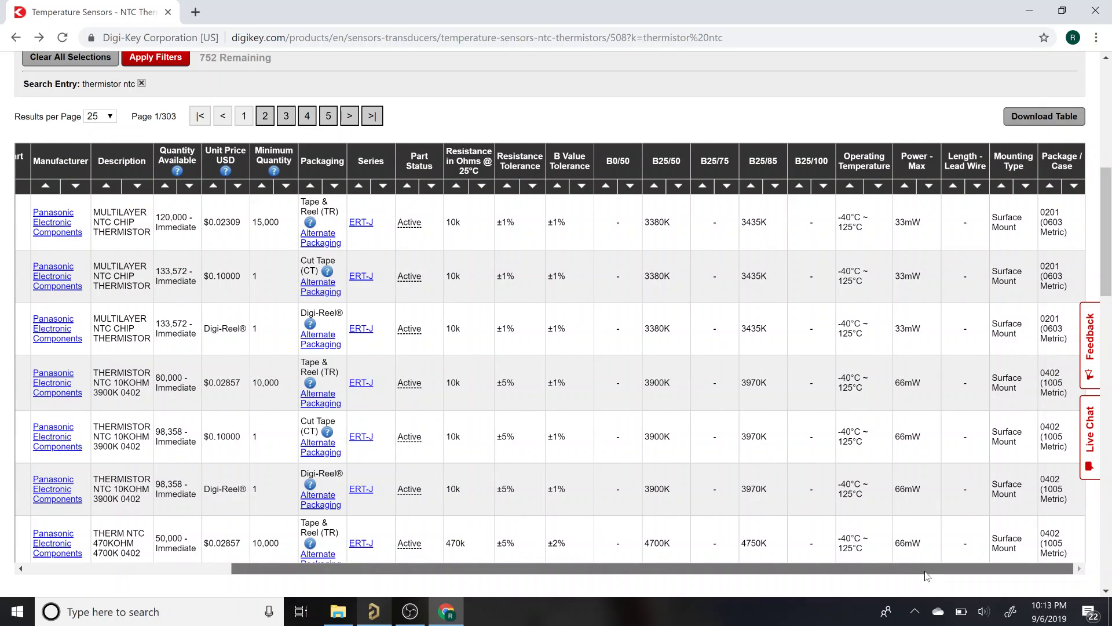
pyautogui.hscroll(-5, 532, 319)
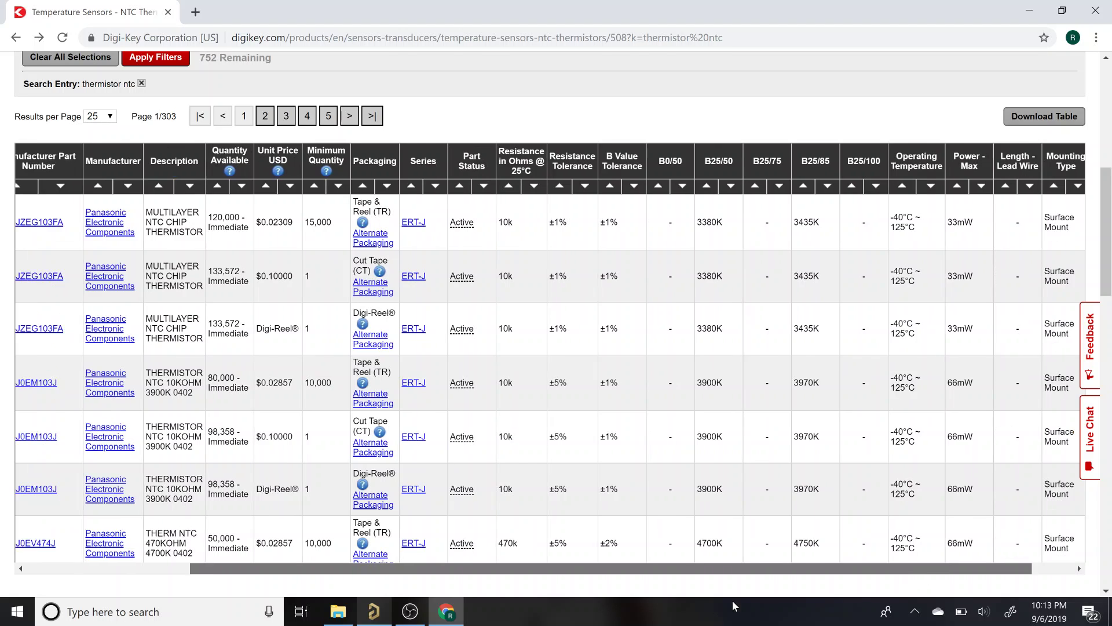
pyautogui.scroll(5, 532, 321)
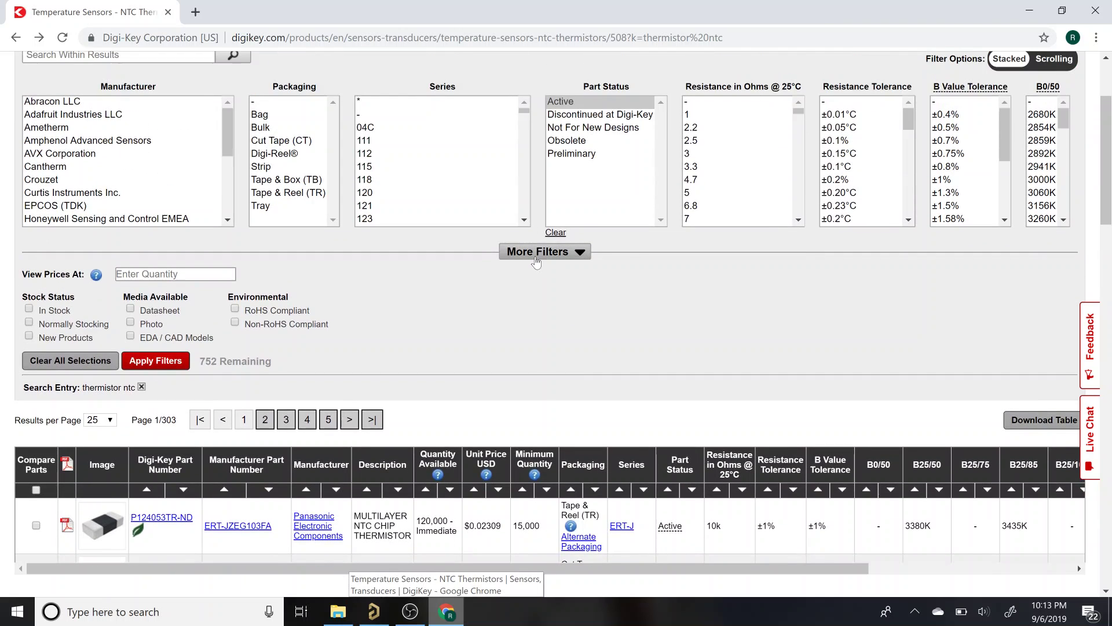
pyautogui.click(536, 253)
pyautogui.scroll(-5, 903, 337)
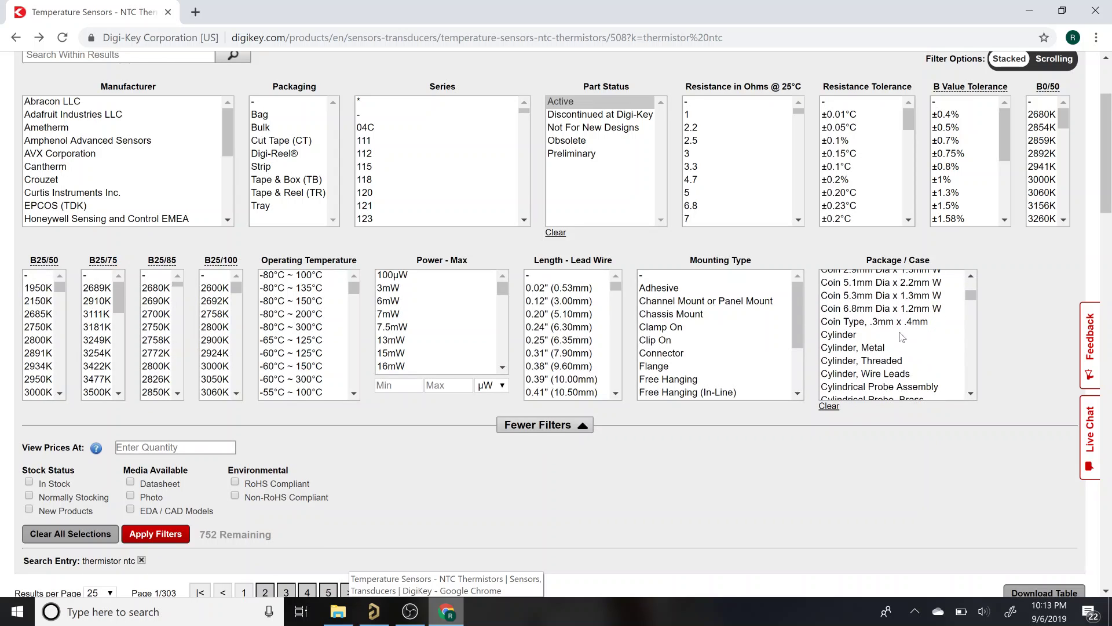
pyautogui.scroll(-10, 902, 338)
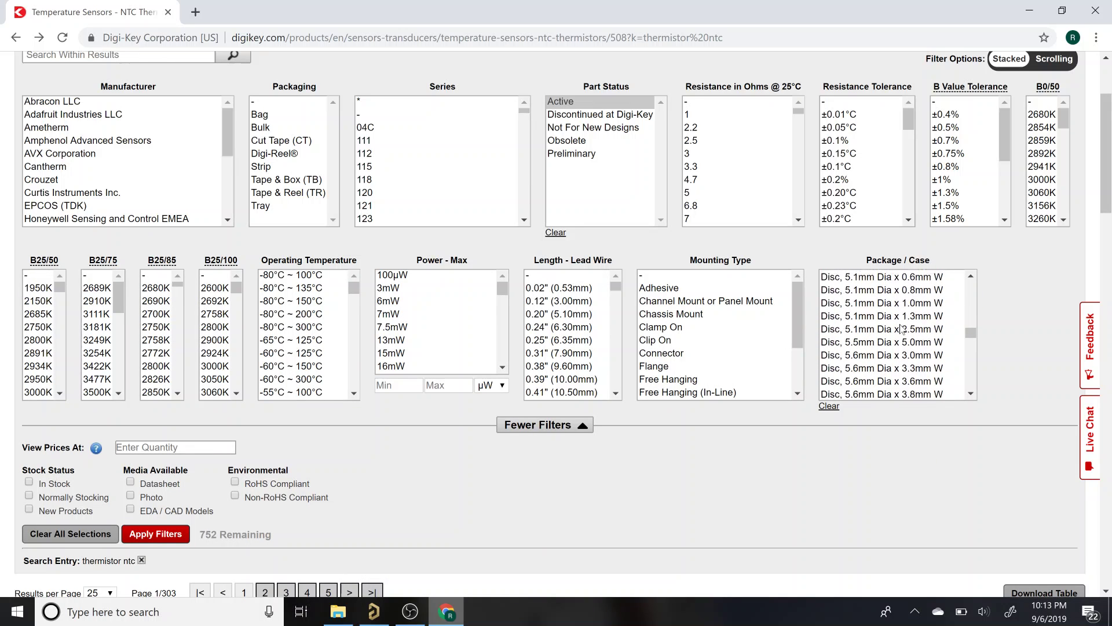
pyautogui.scroll(-10, 902, 329)
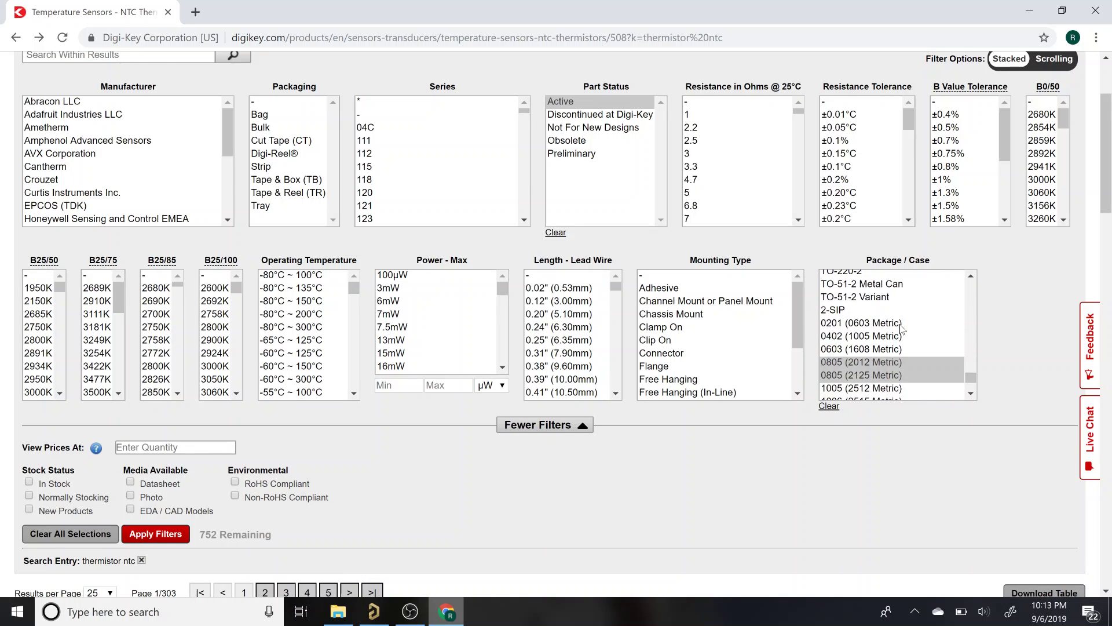
pyautogui.scroll(-2, 902, 329)
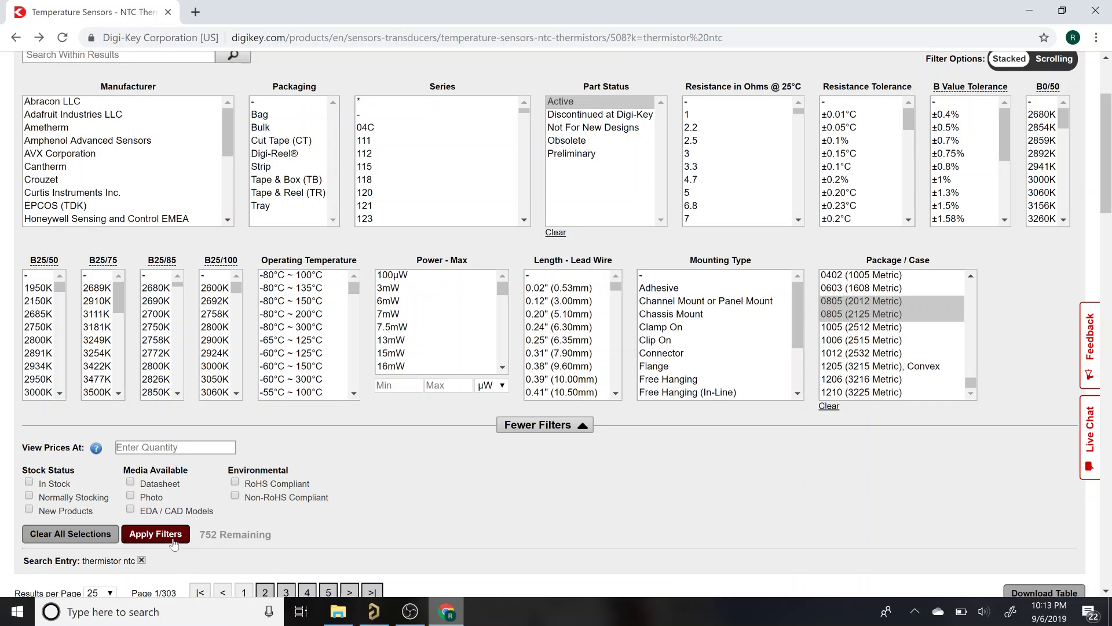
pyautogui.click(155, 534)
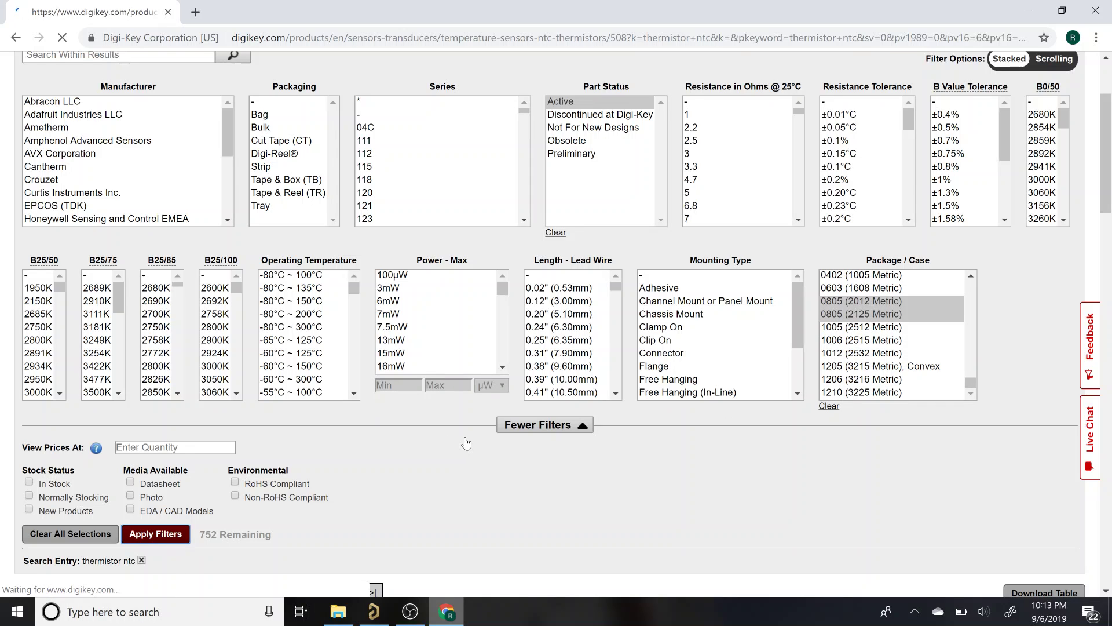
# Step: Open the product page of the cut-tape Murata NCP21XM472J03RA 4.7 kOhm thermistor from the filtered results
pyautogui.scroll(-3, 465, 437)
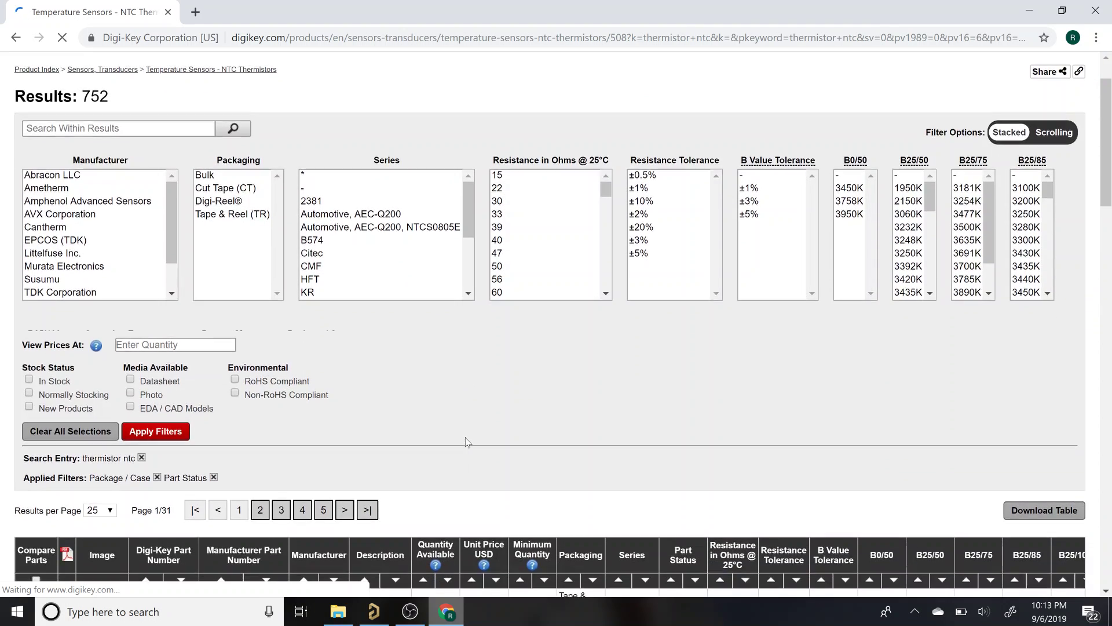
pyautogui.scroll(-8, 467, 429)
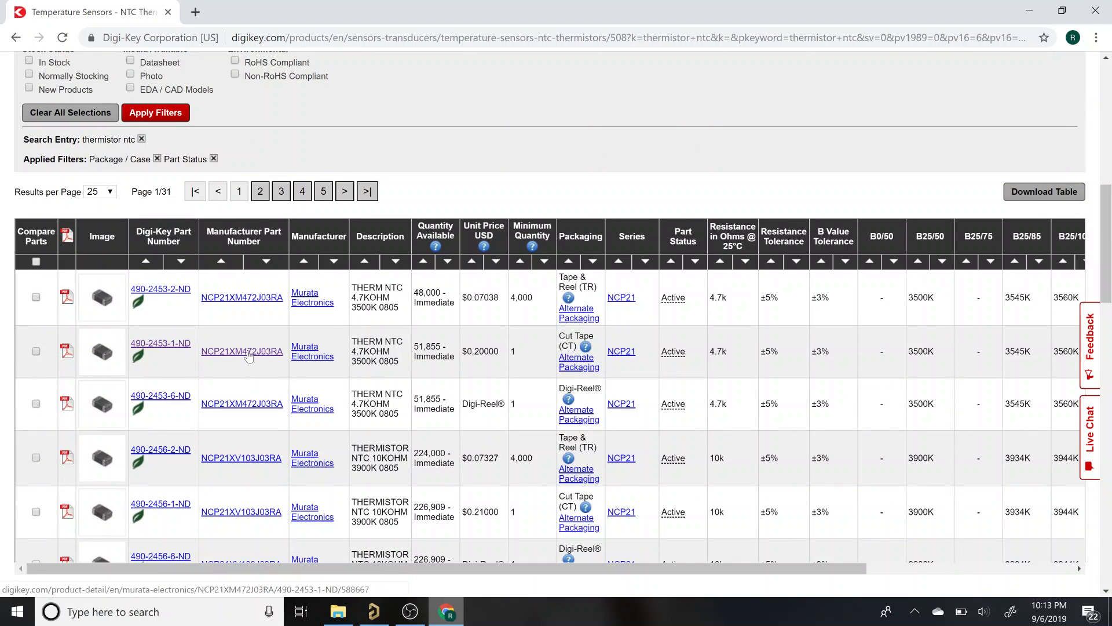
pyautogui.click(248, 352)
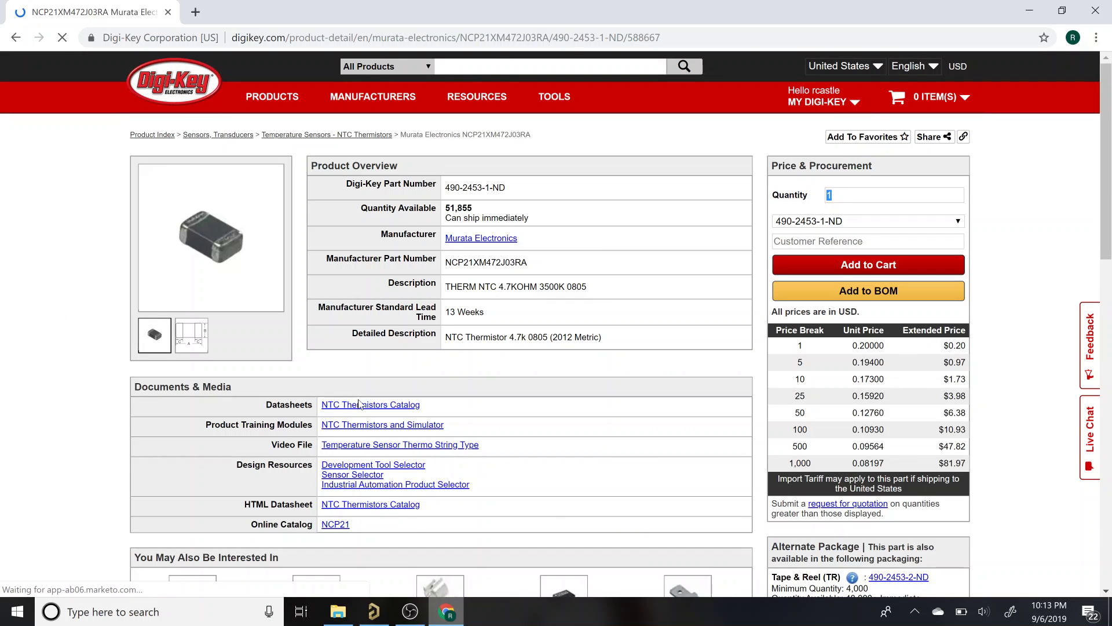
pyautogui.rightClick(359, 402)
pyautogui.click(330, 395)
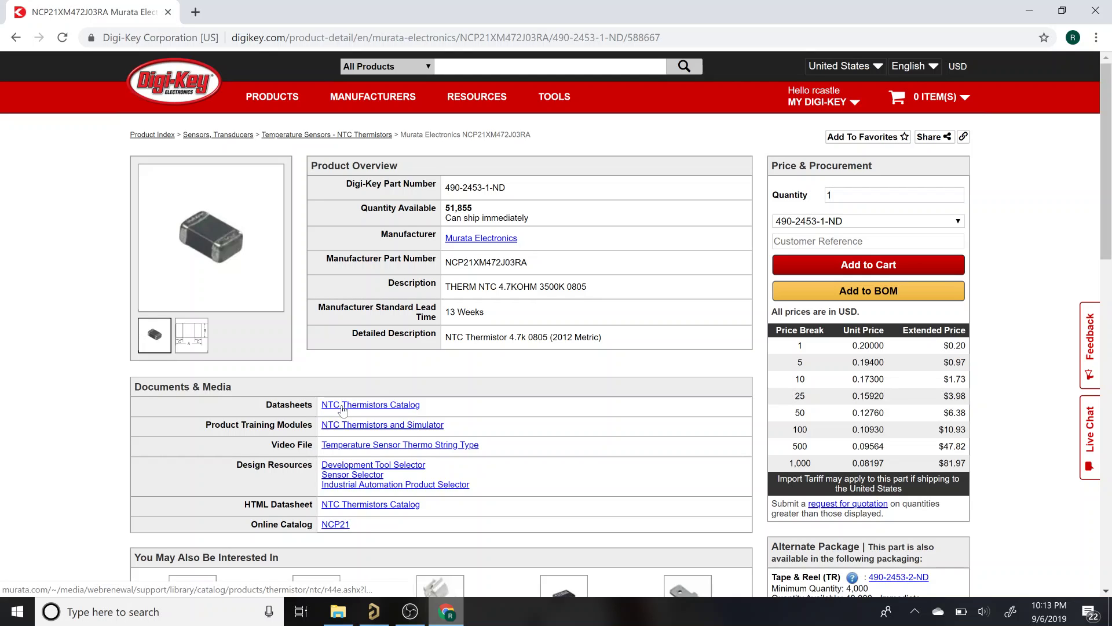
# Step: Review the thermistor's product attributes and copy its manufacturer part number
pyautogui.scroll(-7, 504, 326)
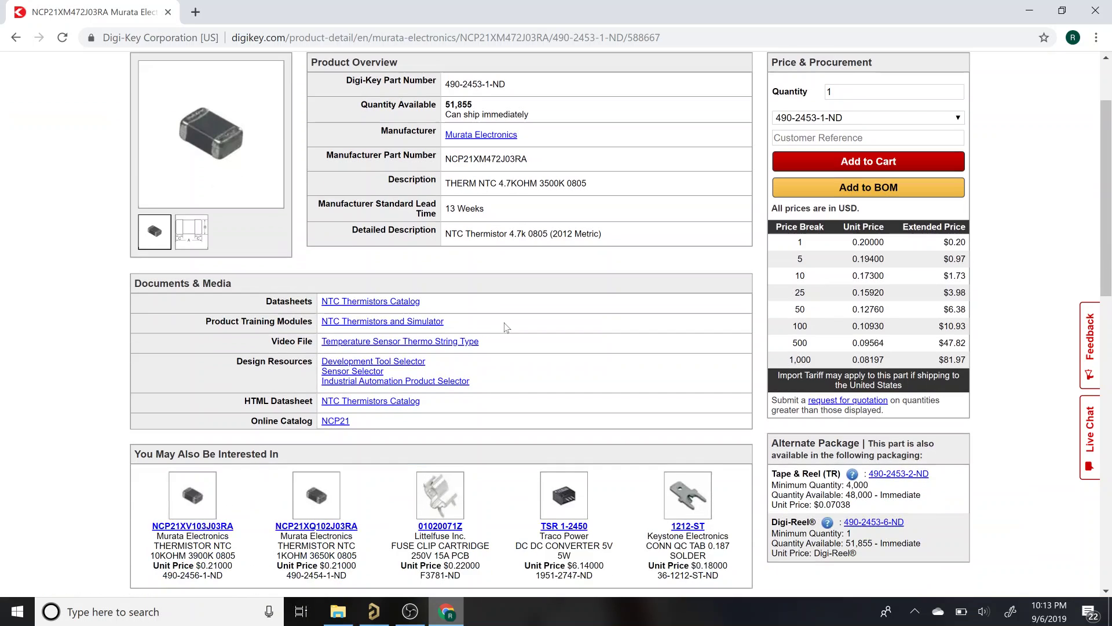
pyautogui.scroll(-6, 506, 327)
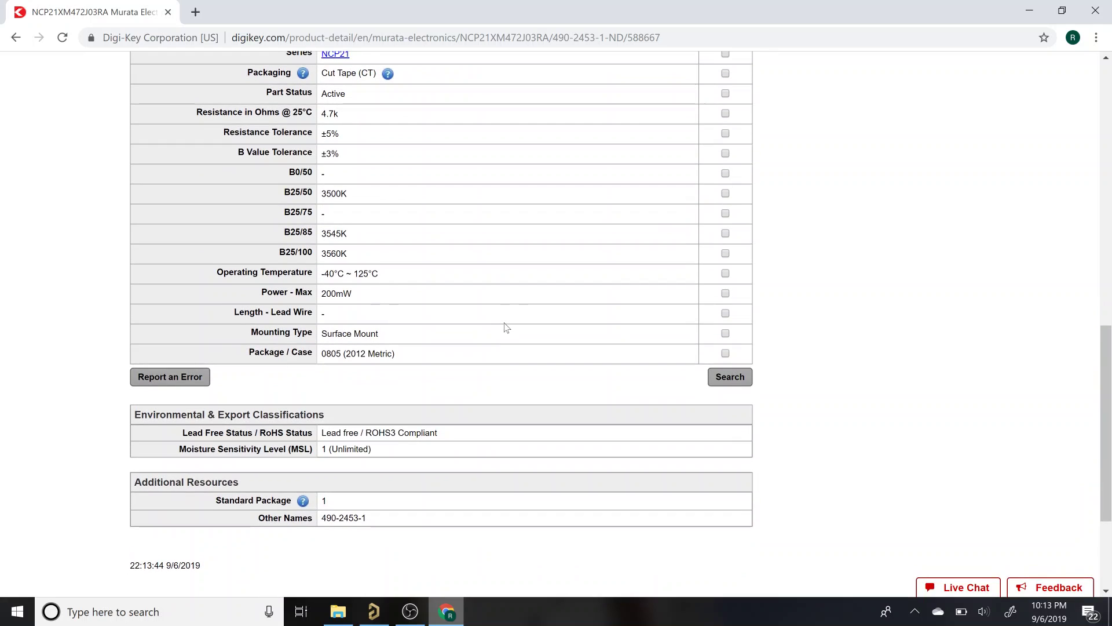
pyautogui.scroll(13, 507, 327)
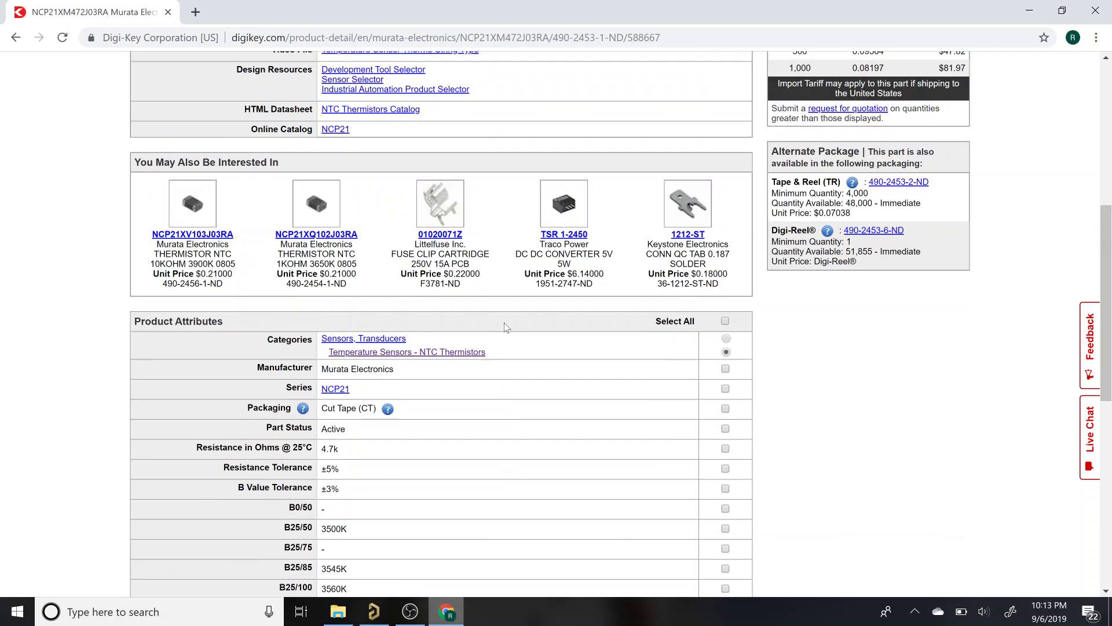
pyautogui.scroll(2, 507, 327)
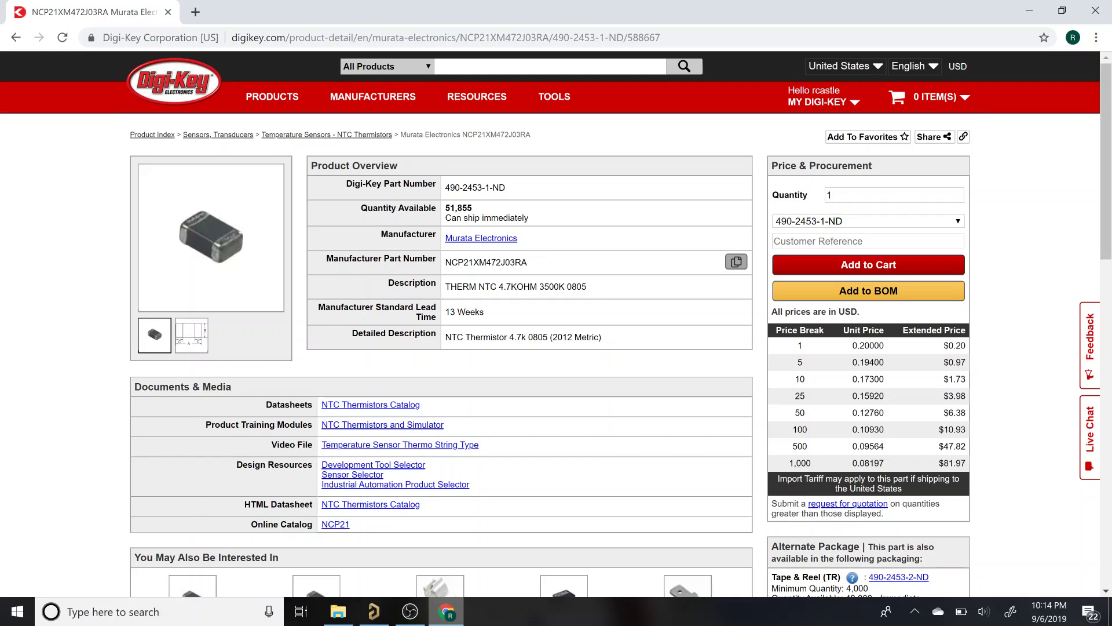
pyautogui.click(737, 262)
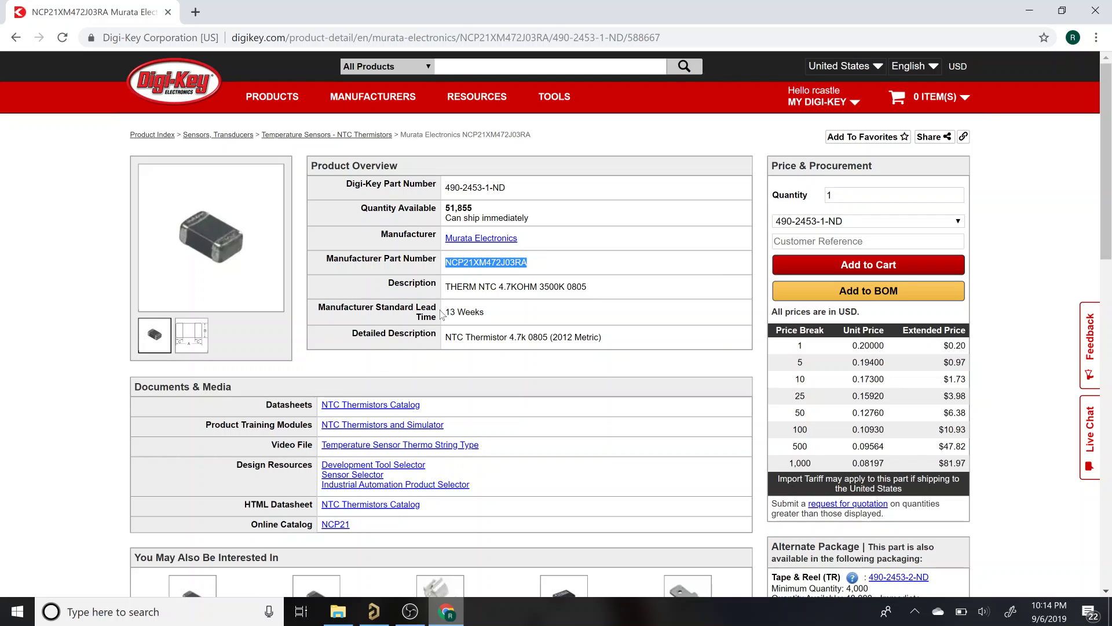
# Step: Switch to Altium Designer and open the misc.SchLib schematic library of the braking_io project
pyautogui.click(374, 611)
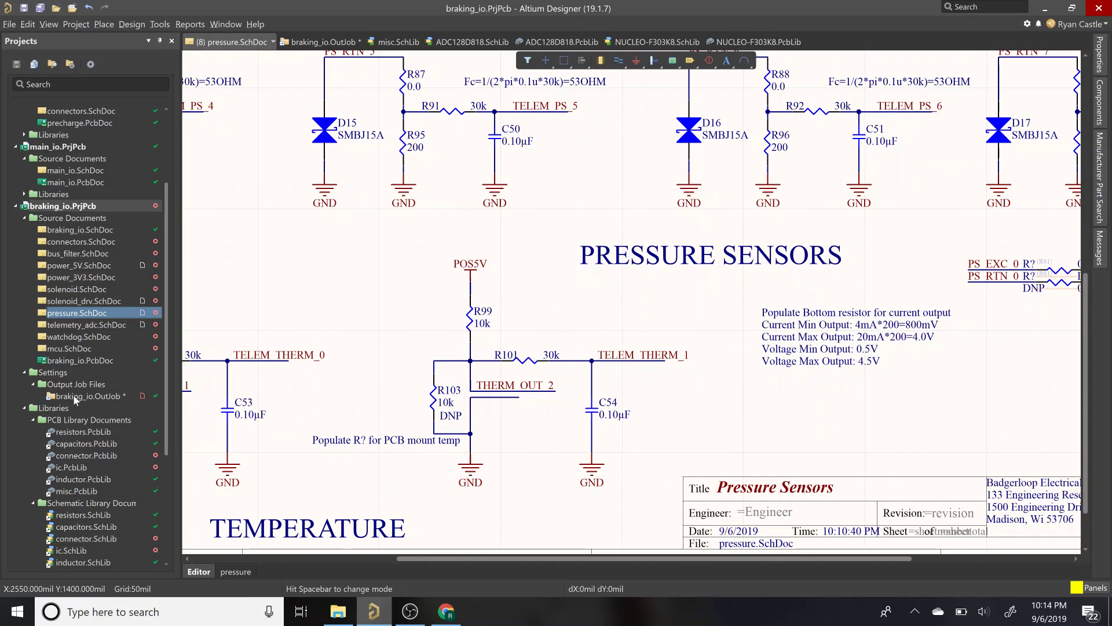
pyautogui.scroll(-2, 70, 435)
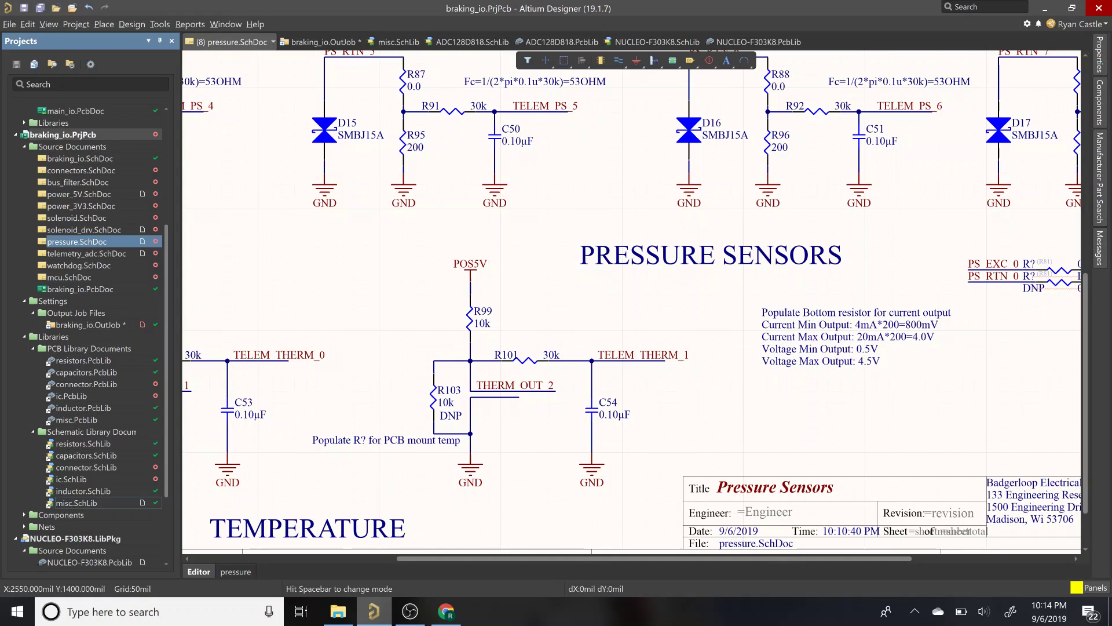
pyautogui.doubleClick(76, 503)
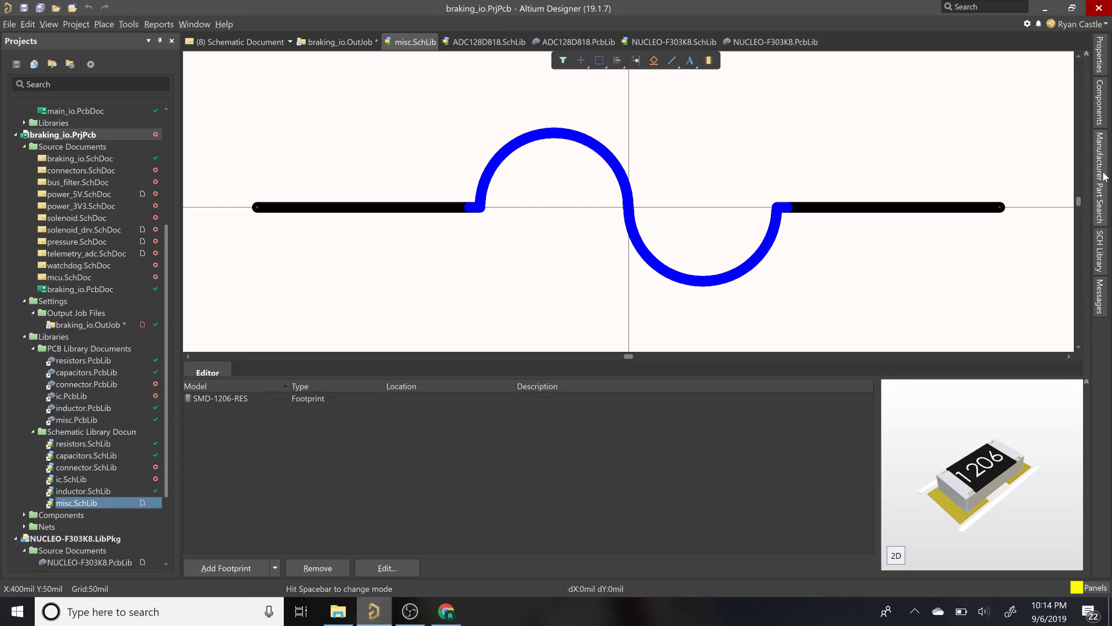
pyautogui.moveTo(1106, 177)
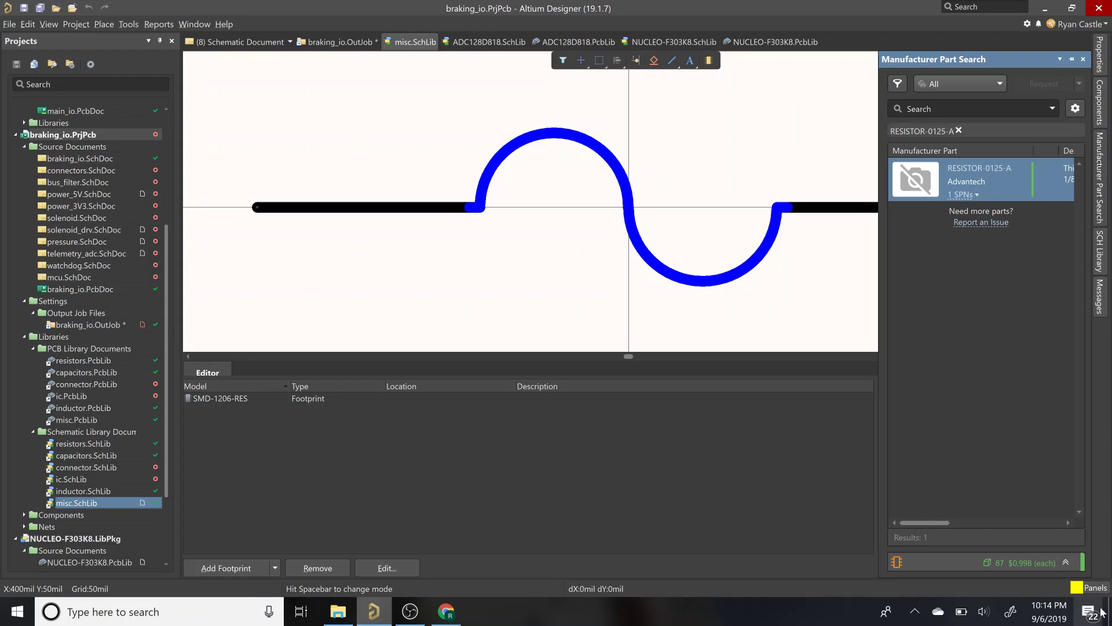
# Step: Search the manufacturer parts for the copied part number NCP21XM472J03RA
pyautogui.click(1094, 587)
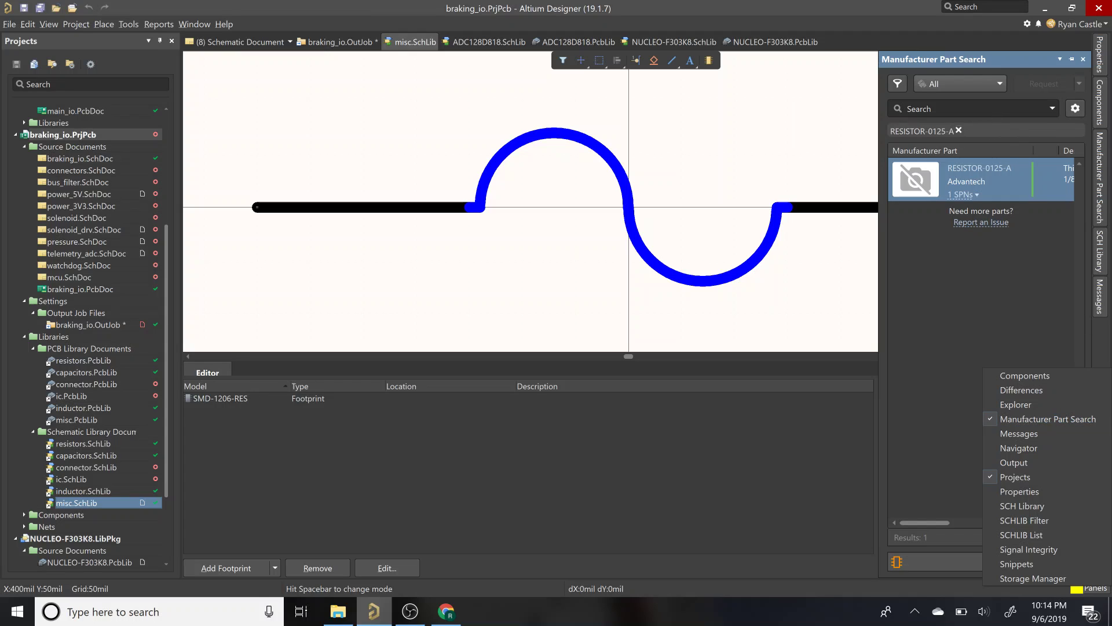
pyautogui.click(973, 108)
pyautogui.hotkey('ctrl', 'v')
pyautogui.press('Return')
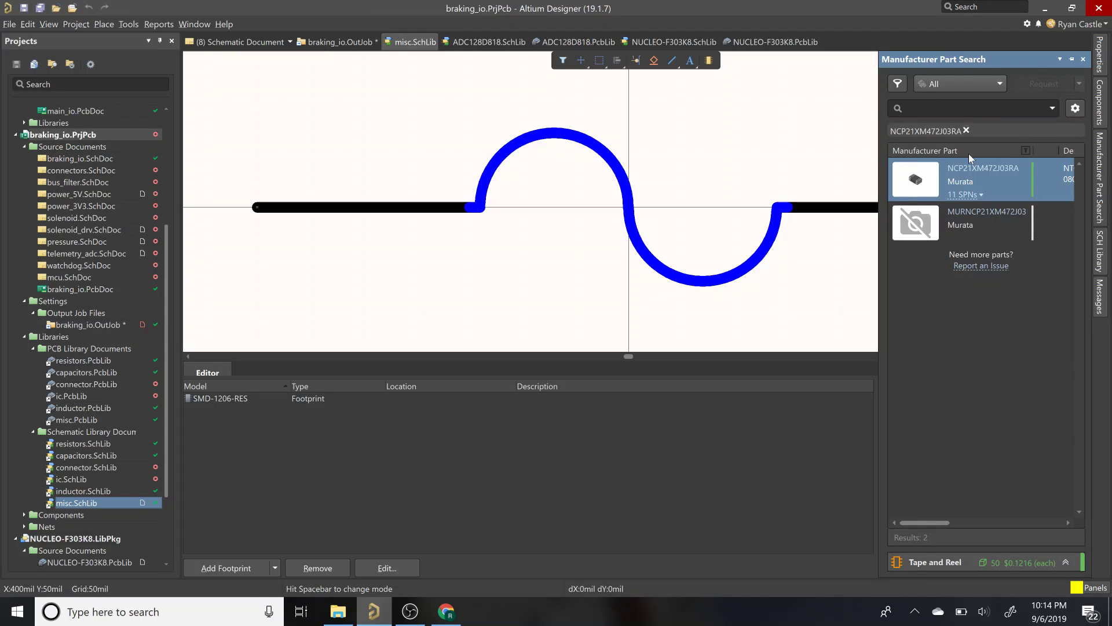
# Step: Import the Murata NCP21XM472J03RA search result into misc.SchLib as a new component
pyautogui.rightClick(964, 177)
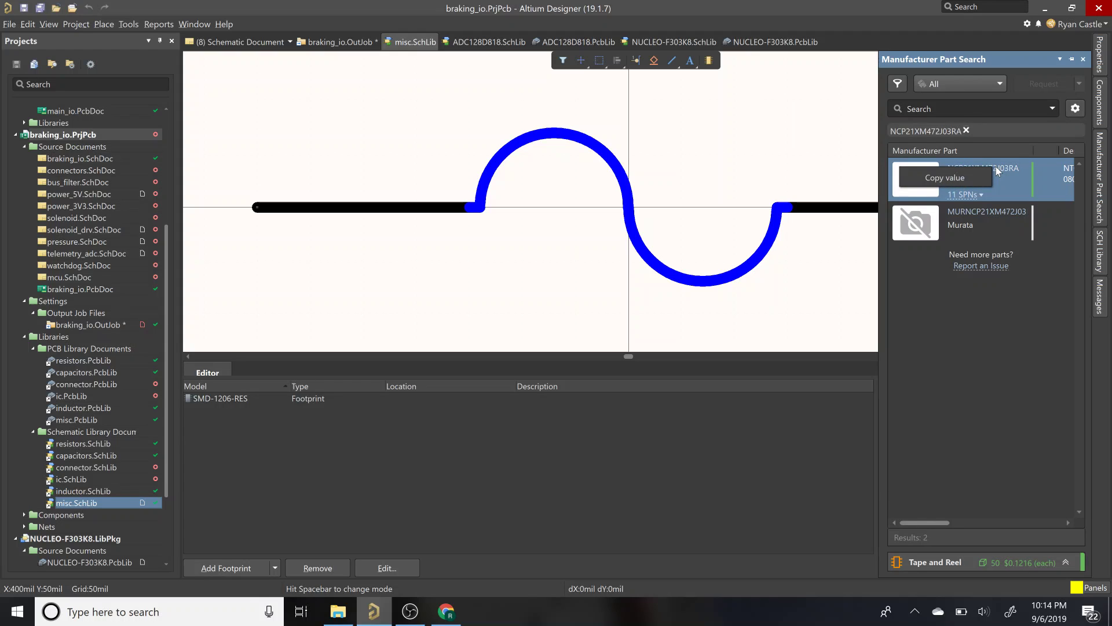
pyautogui.click(1015, 183)
pyautogui.rightClick(1015, 183)
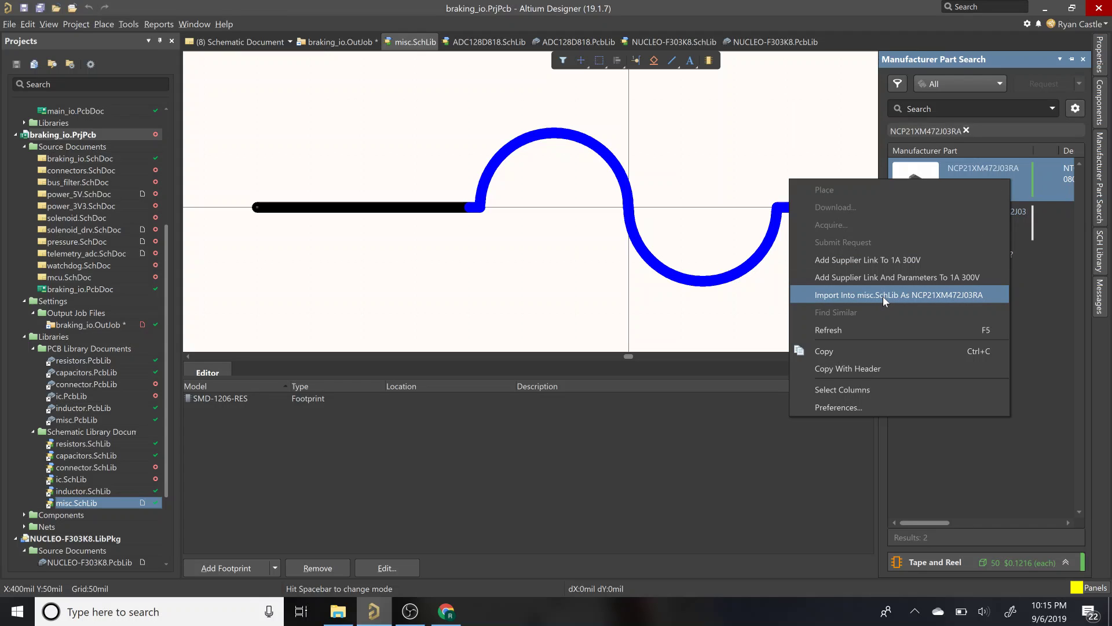
pyautogui.click(852, 296)
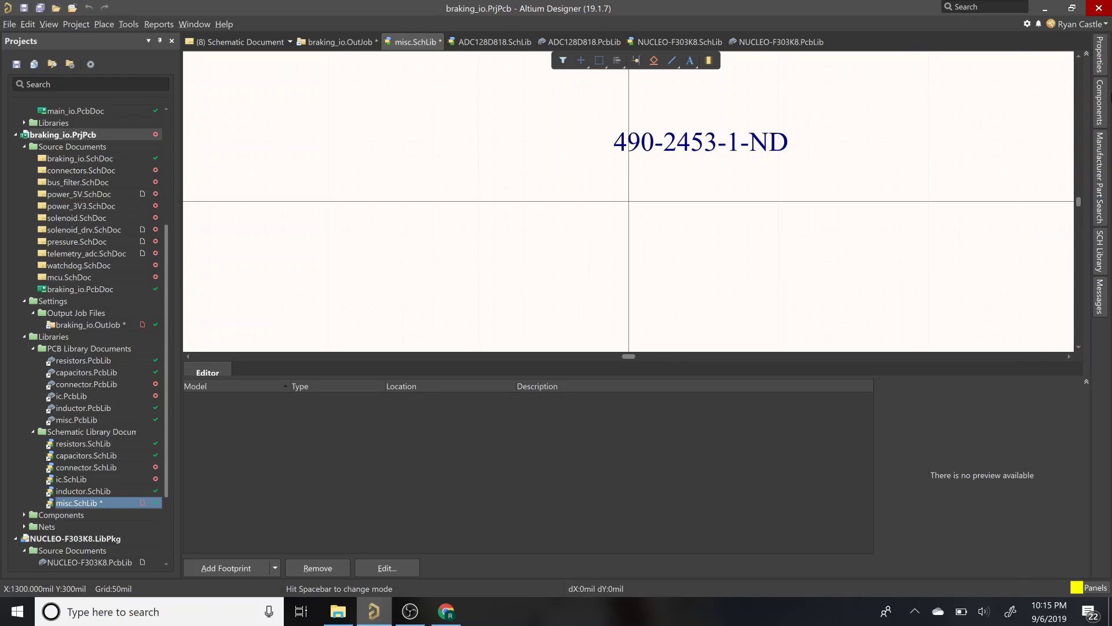
# Step: Set the imported thermistor component's designator to TH?
pyautogui.click(1100, 64)
pyautogui.click(994, 198)
pyautogui.write('TH')
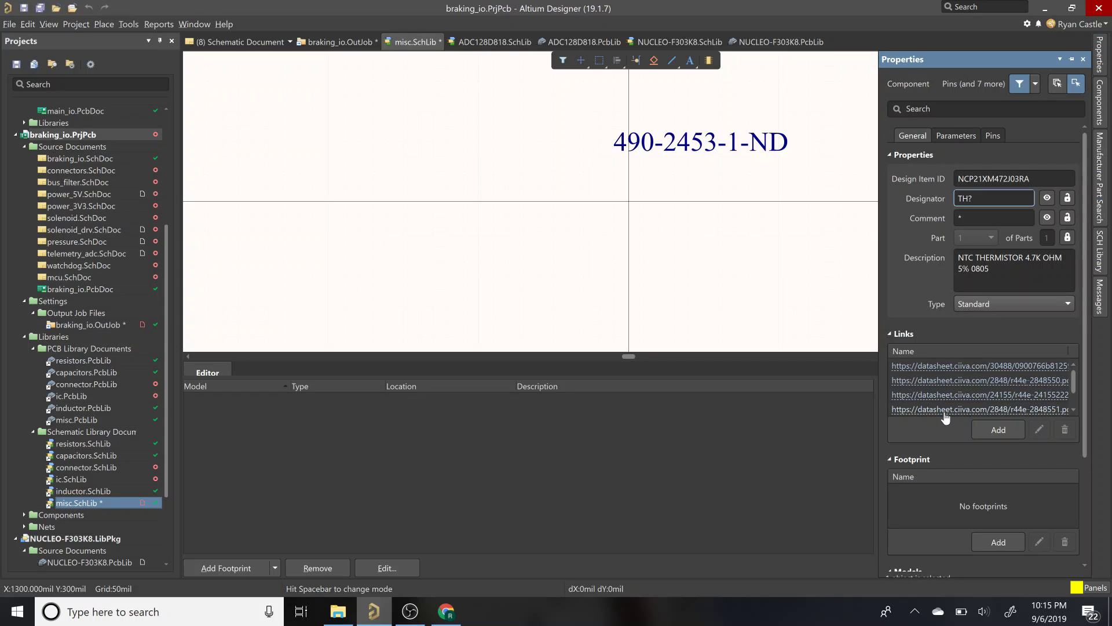
# Step: Hide the thermistor's Supplier Part Number parameter so its text is not shown on the symbol sheet
pyautogui.scroll(-4, 949, 375)
pyautogui.scroll(4, 949, 375)
pyautogui.click(950, 136)
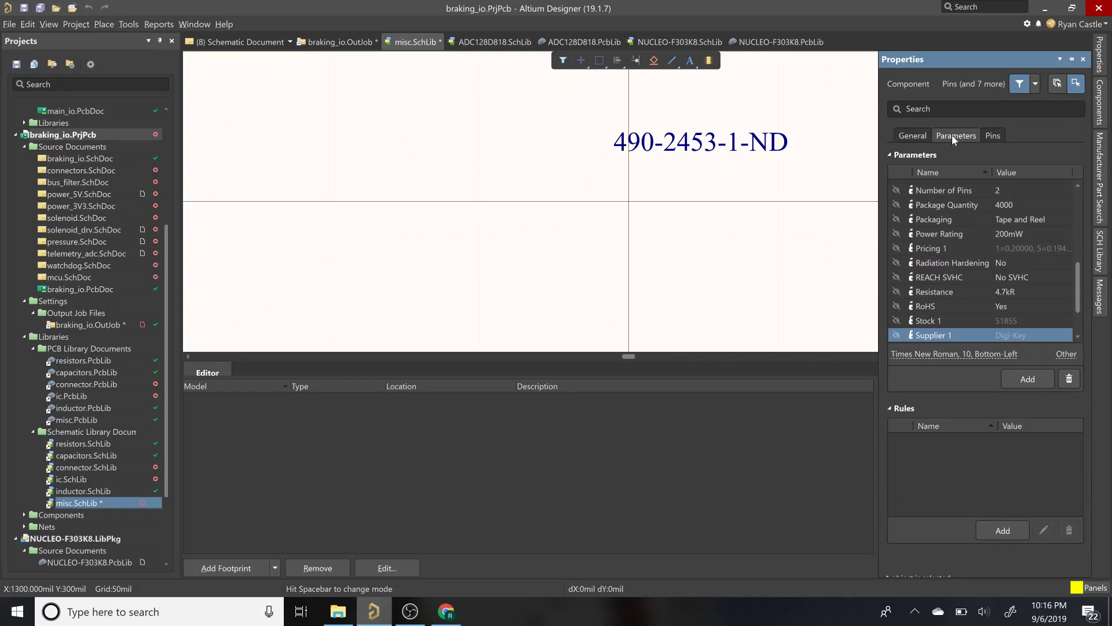
pyautogui.scroll(-1, 971, 249)
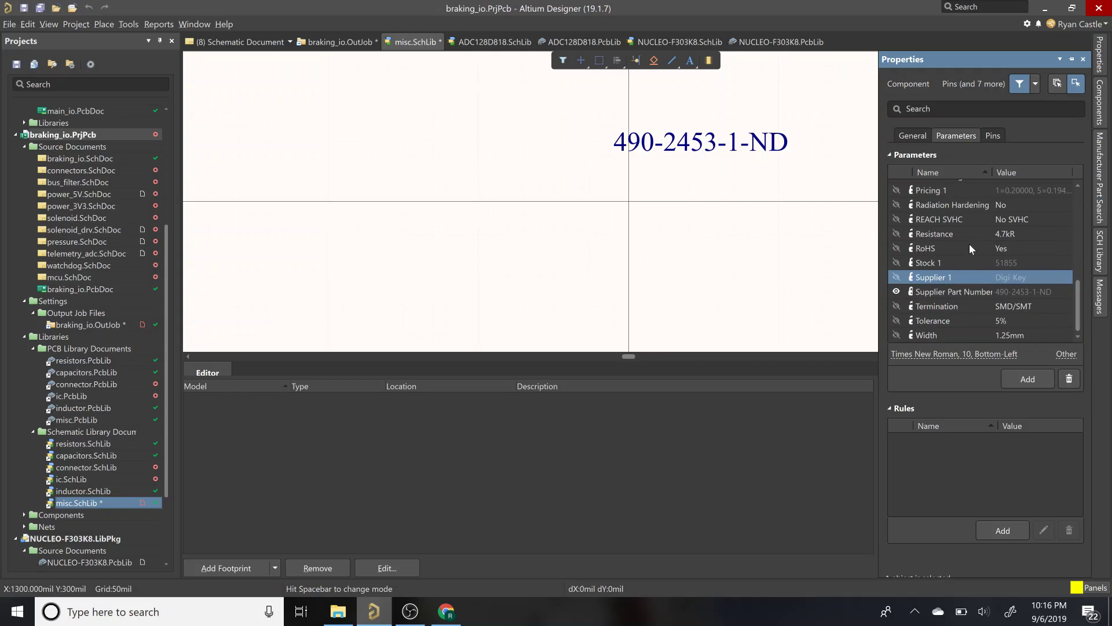
pyautogui.click(897, 292)
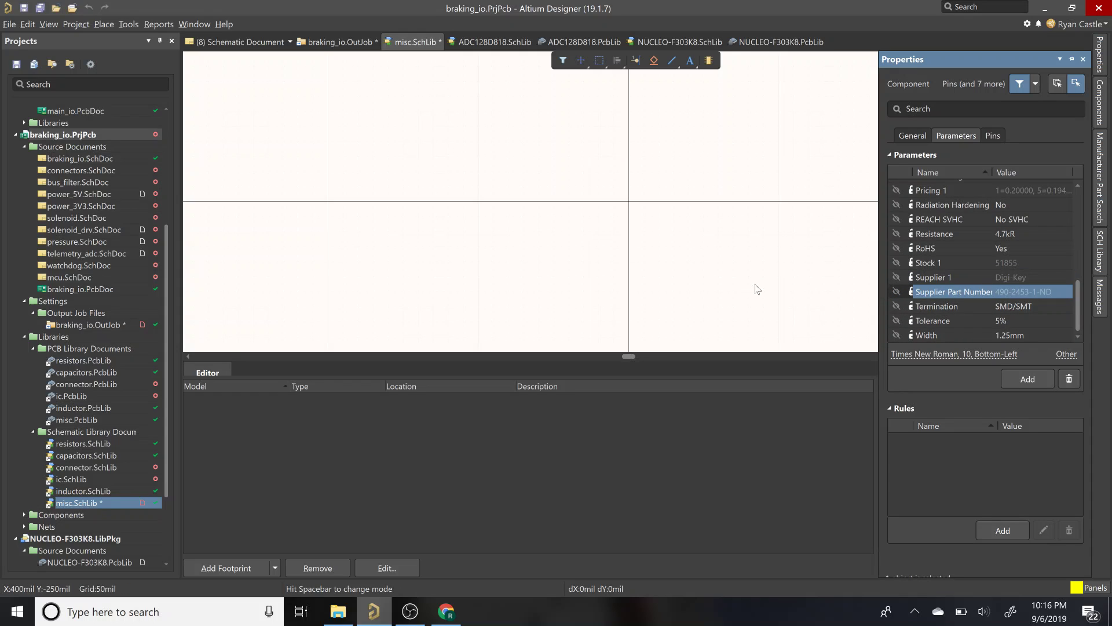
pyautogui.click(834, 285)
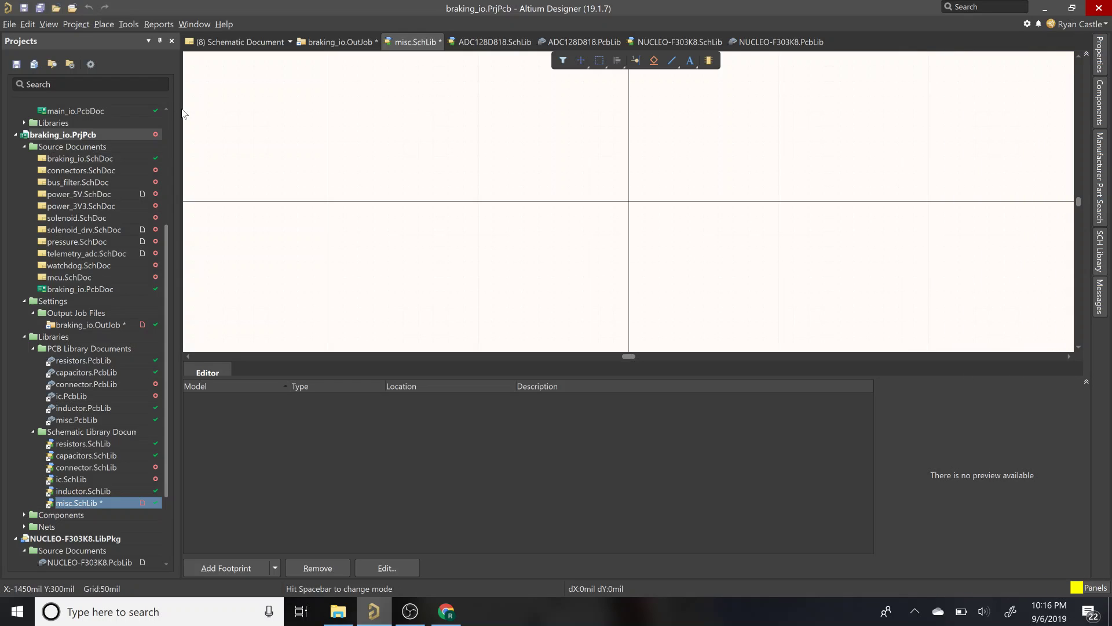
# Step: Start the Symbol Wizard with four pins and give them the display names IN, OUT, VCC and GND
pyautogui.click(131, 27)
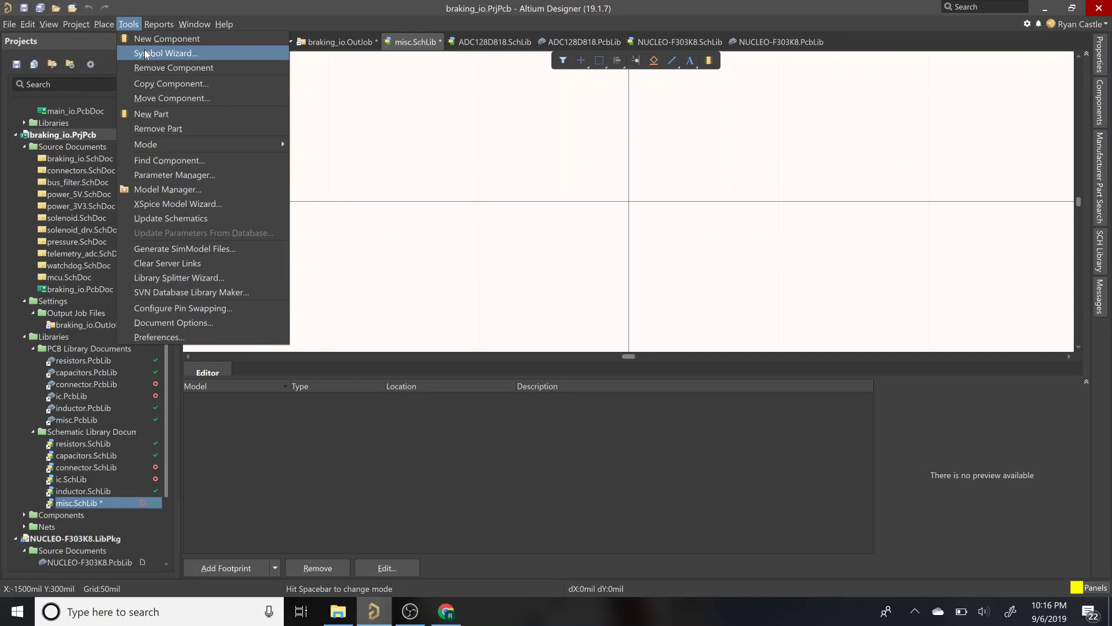
pyautogui.click(146, 54)
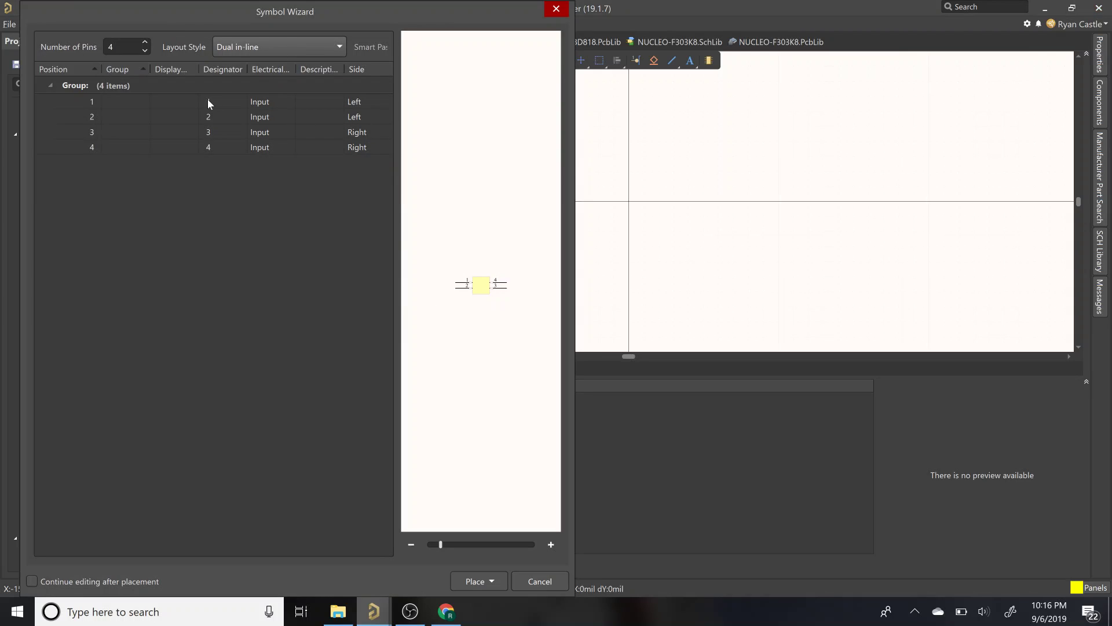
pyautogui.click(186, 102)
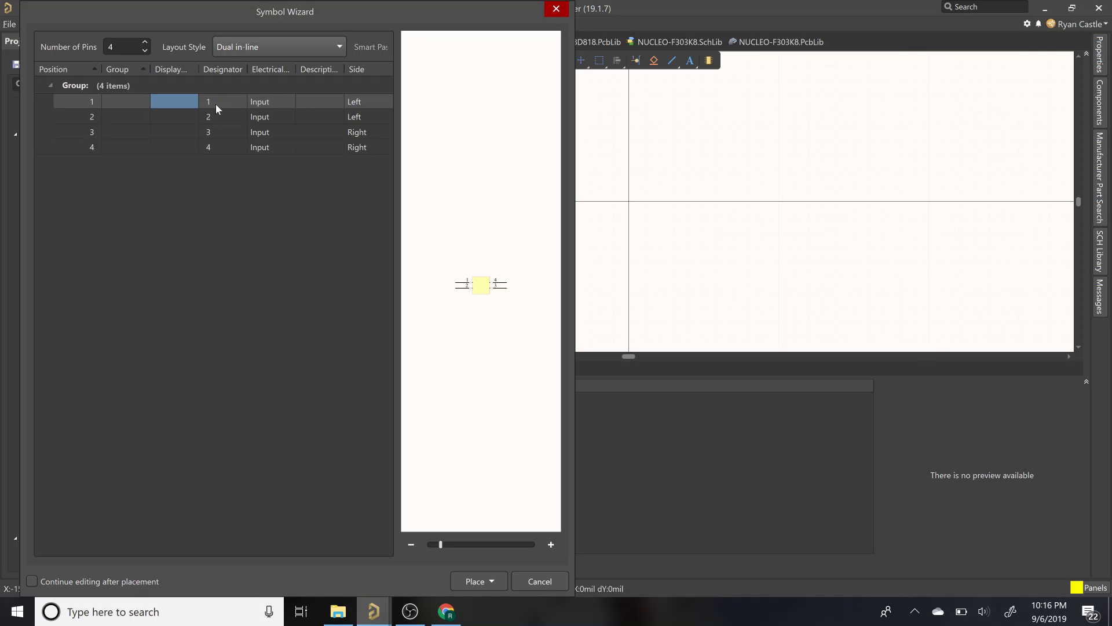
pyautogui.write('IN')
pyautogui.press('Down')
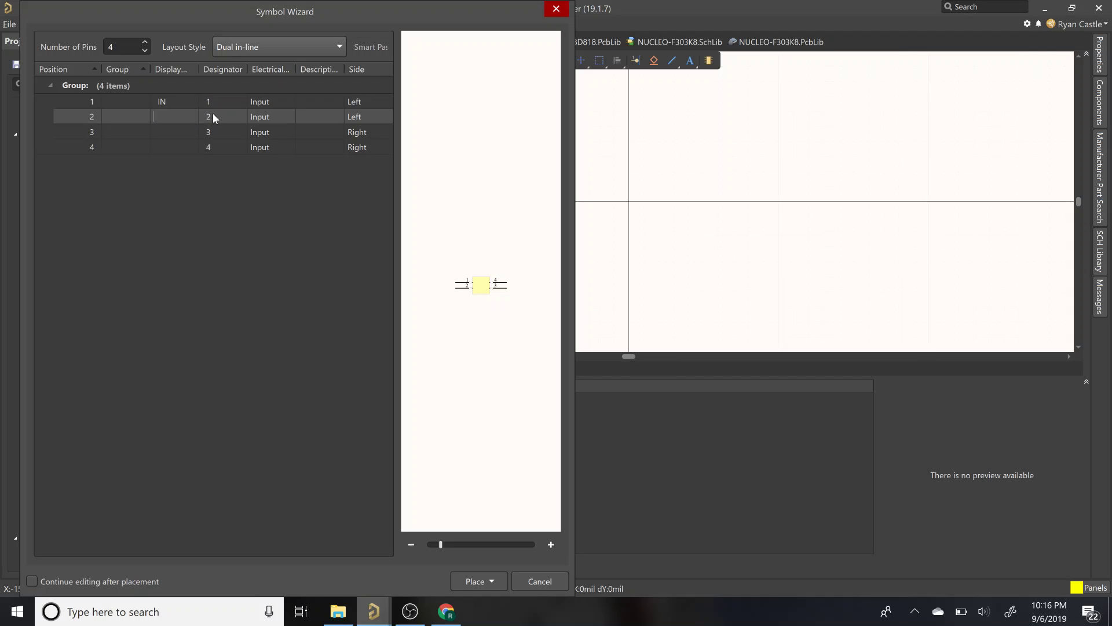
pyautogui.write('OUT')
pyautogui.press('Down')
pyautogui.write('VCC')
pyautogui.press('Down')
pyautogui.write('GND')
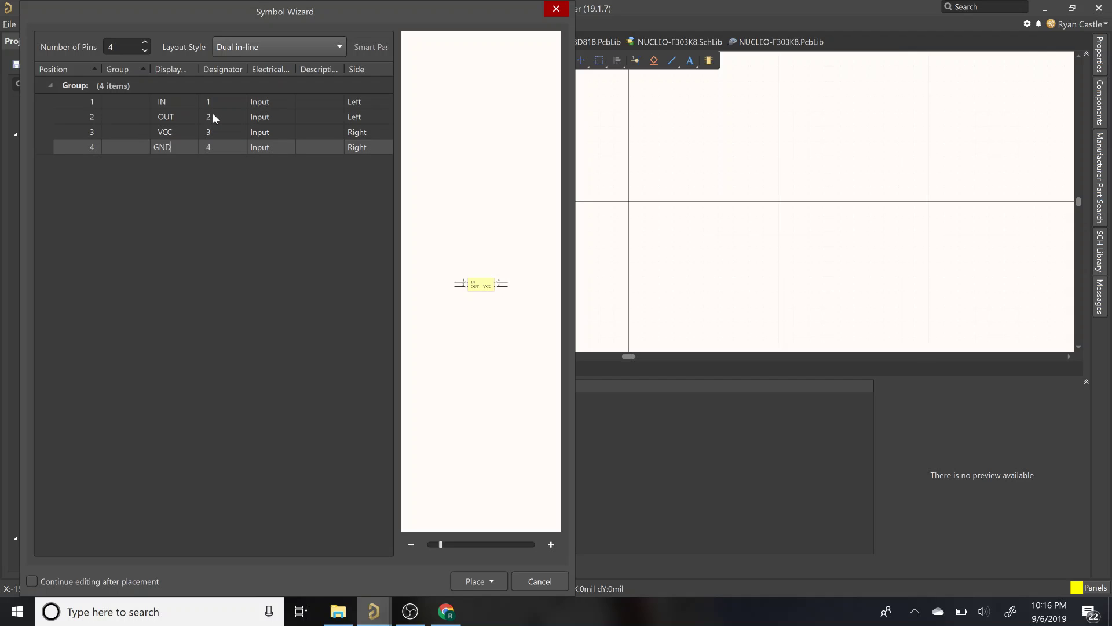
pyautogui.press('Return')
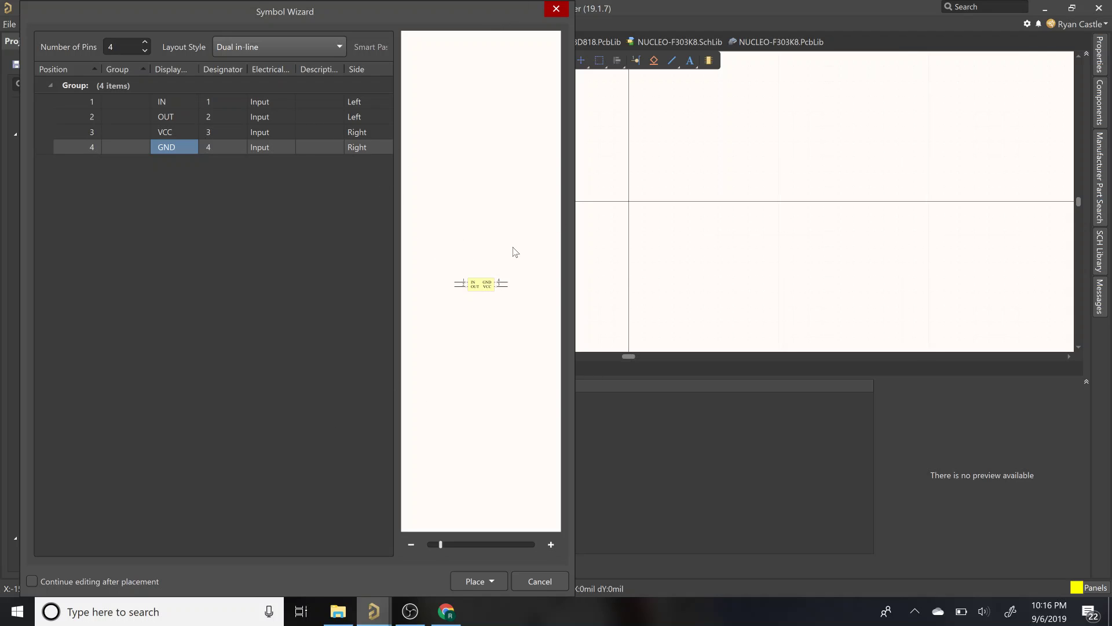
# Step: Set the IN pin's electrical type to Passive, and close the Symbol Wizard without placing the symbol
pyautogui.click(288, 107)
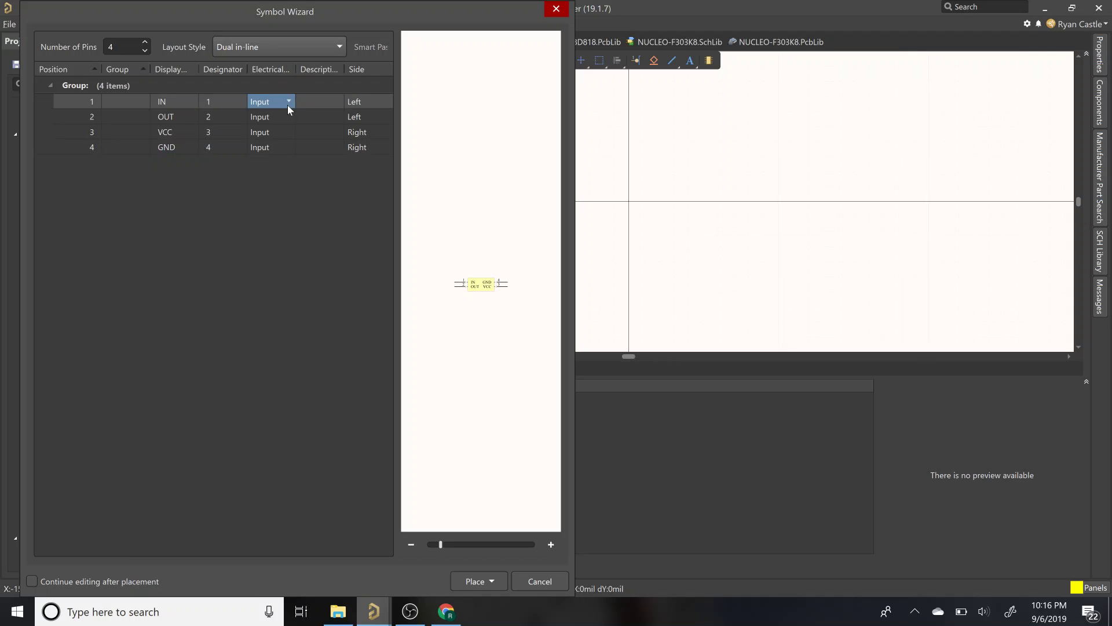
pyautogui.click(289, 106)
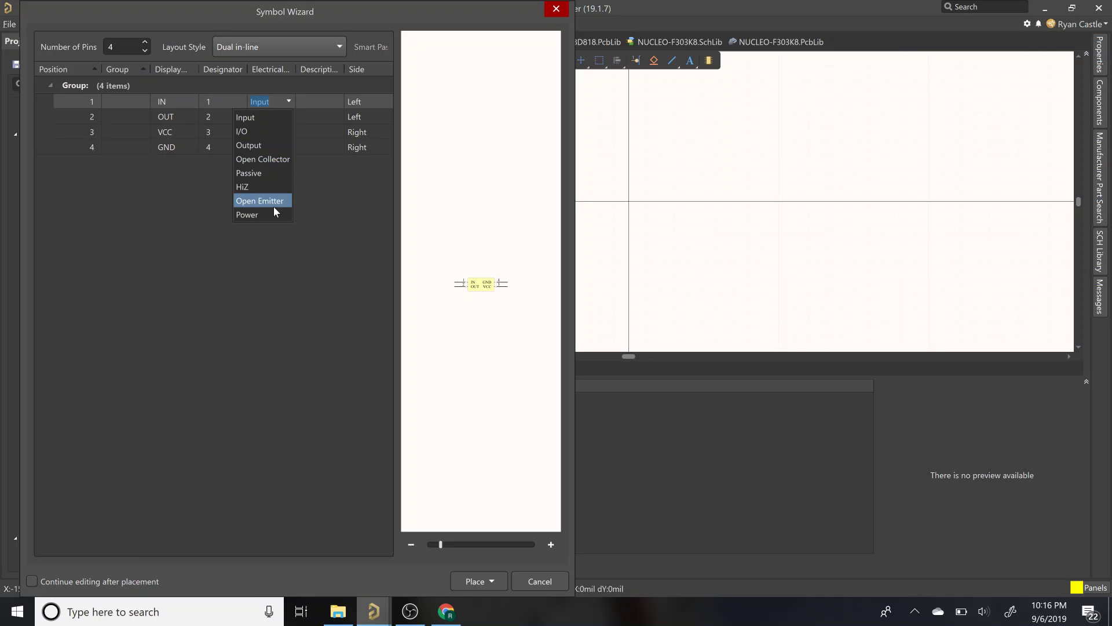
pyautogui.click(268, 172)
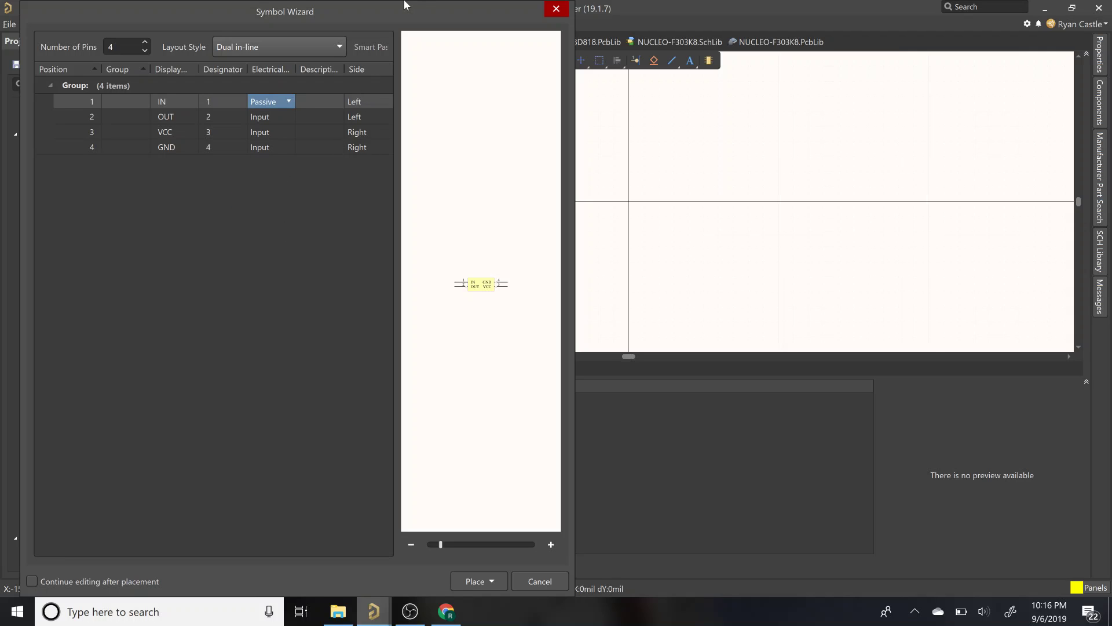
pyautogui.click(311, 46)
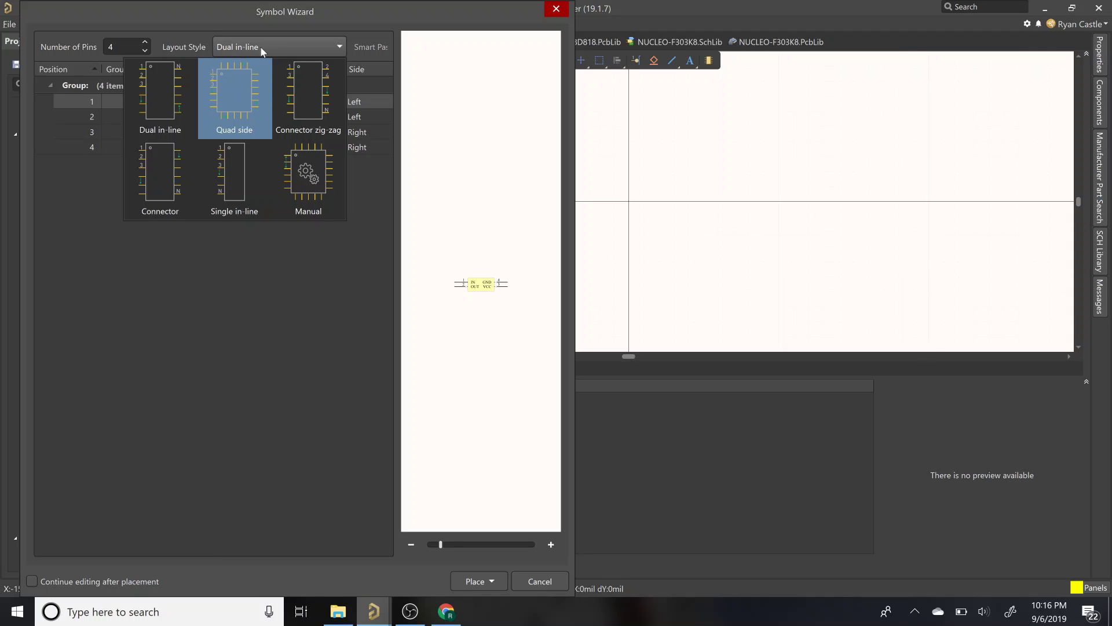
pyautogui.click(253, 321)
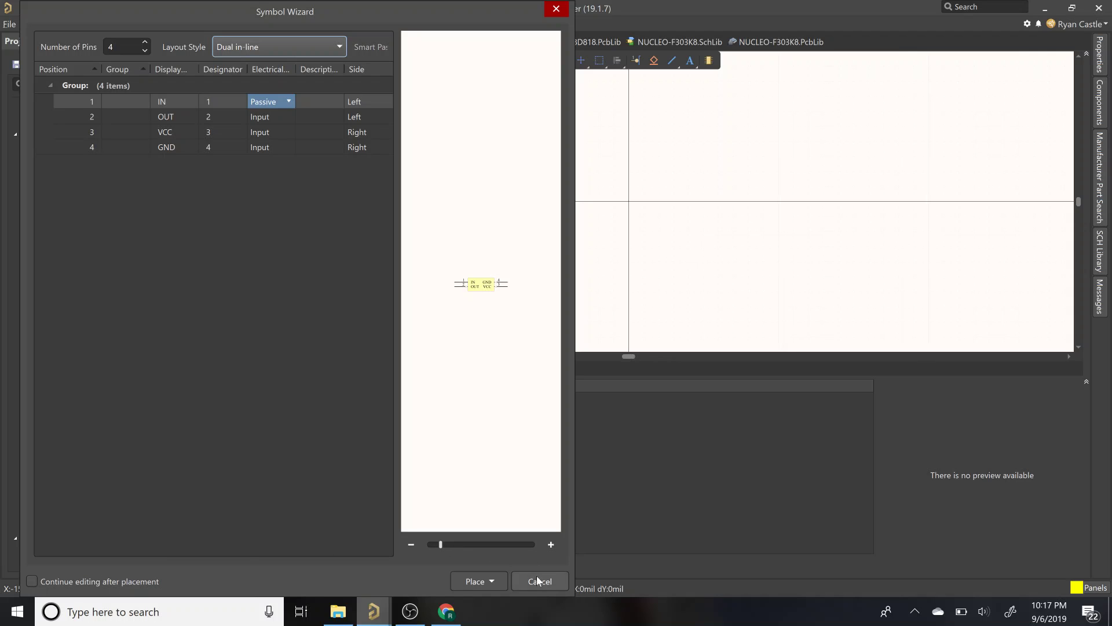
pyautogui.click(497, 583)
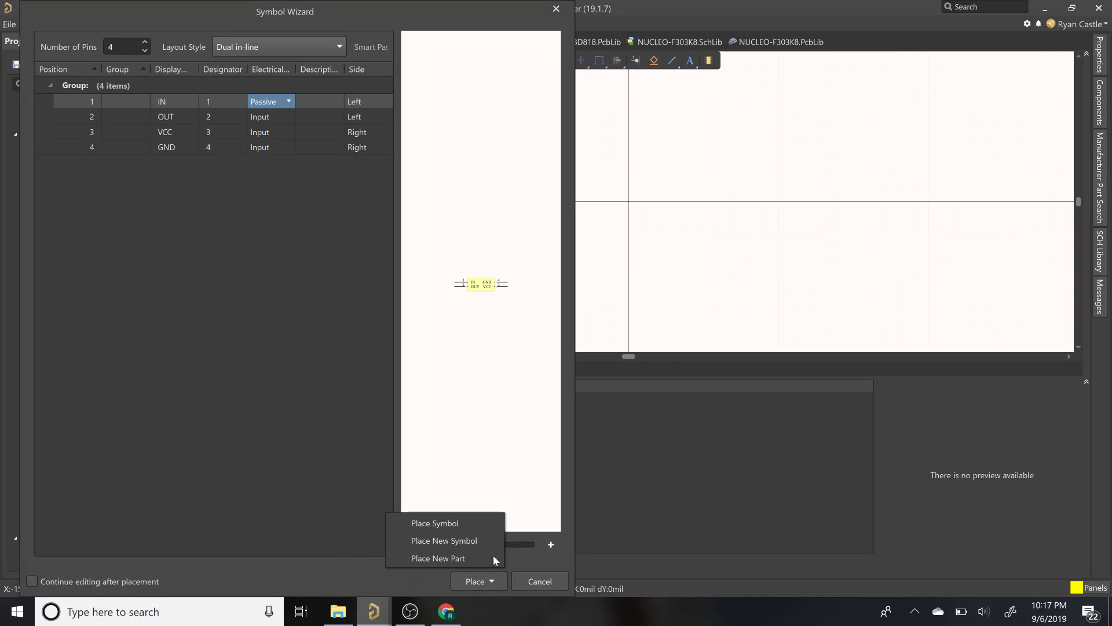
pyautogui.click(488, 522)
pyautogui.click(536, 581)
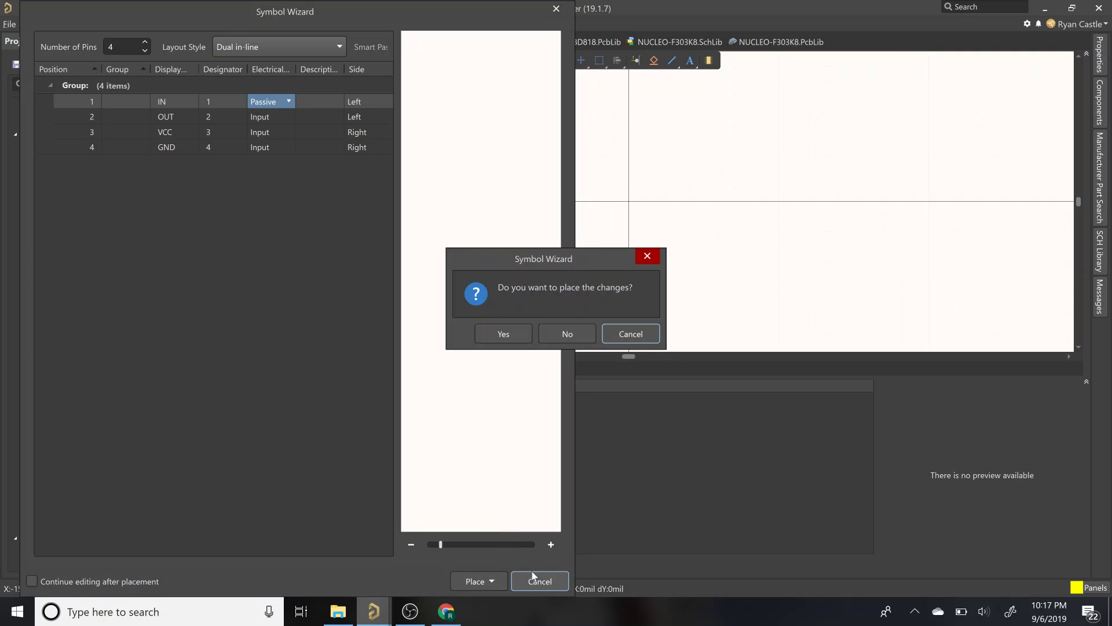
pyautogui.click(579, 334)
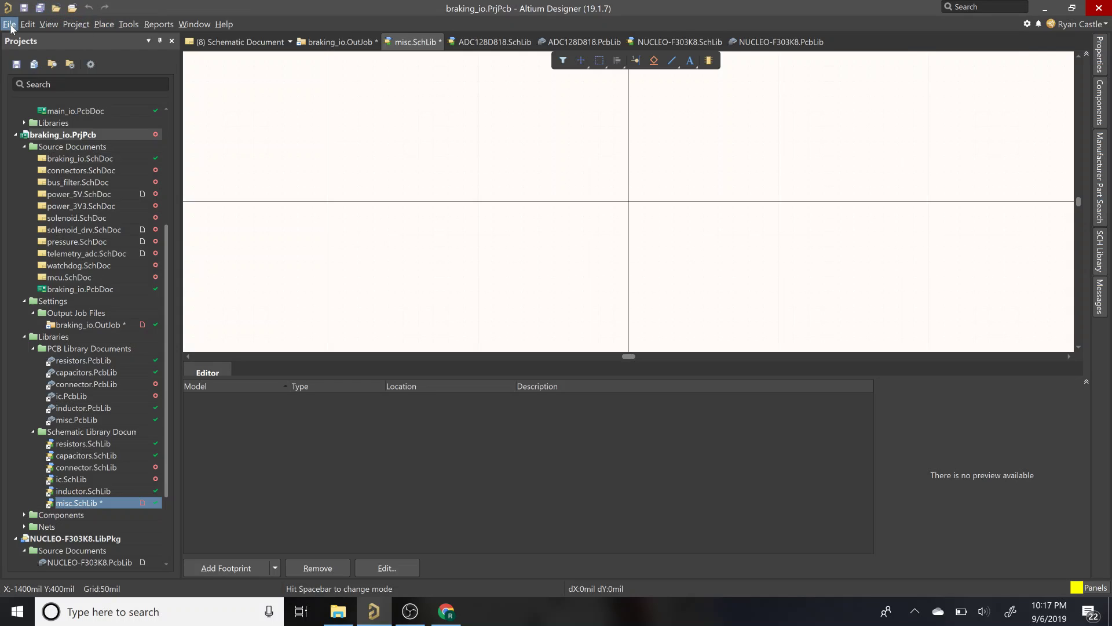
# Step: Start opening an existing document and browse to Altium's AD19 Library folder under C:\Users\Public\Public Documents
pyautogui.scroll(-3, 49, 239)
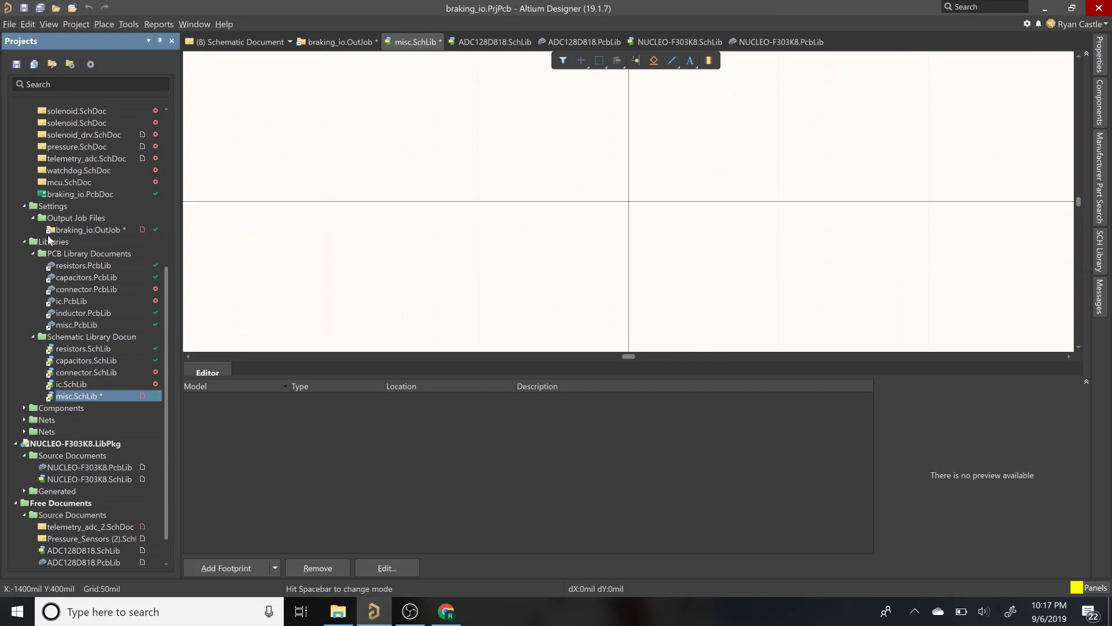
pyautogui.scroll(8, 49, 240)
pyautogui.click(9, 23)
pyautogui.click(44, 54)
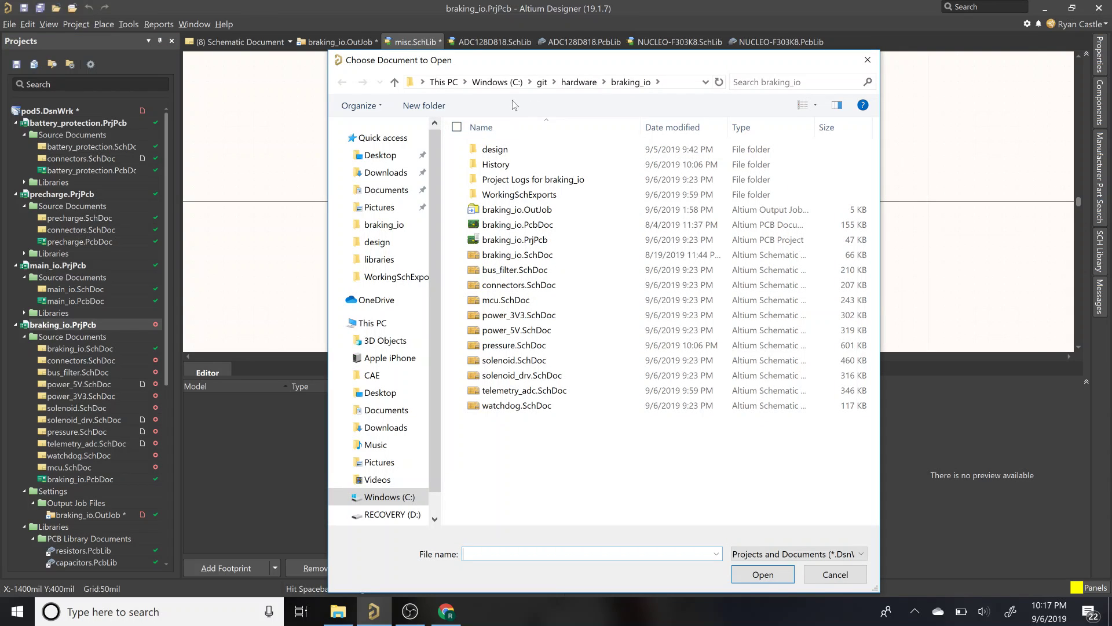
pyautogui.click(505, 82)
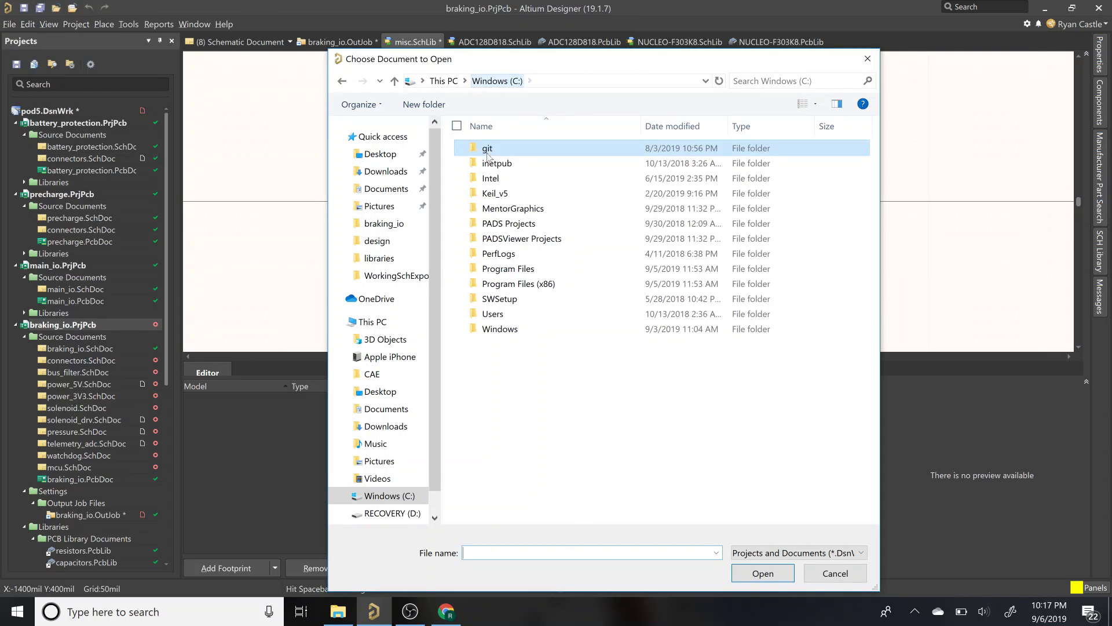
pyautogui.doubleClick(517, 322)
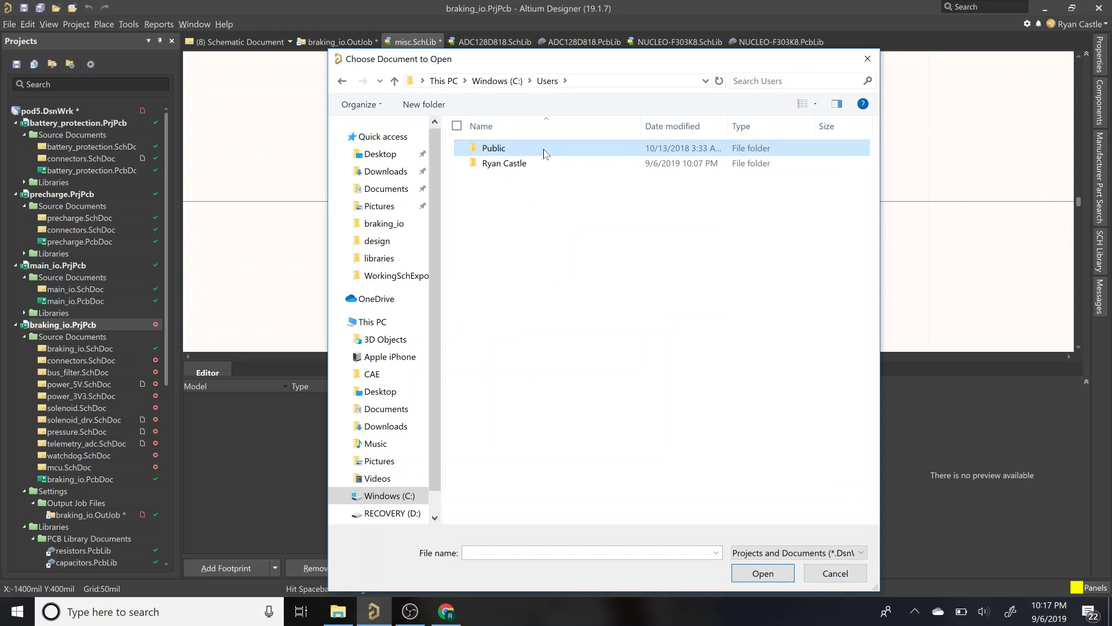
pyautogui.doubleClick(544, 148)
pyautogui.doubleClick(534, 149)
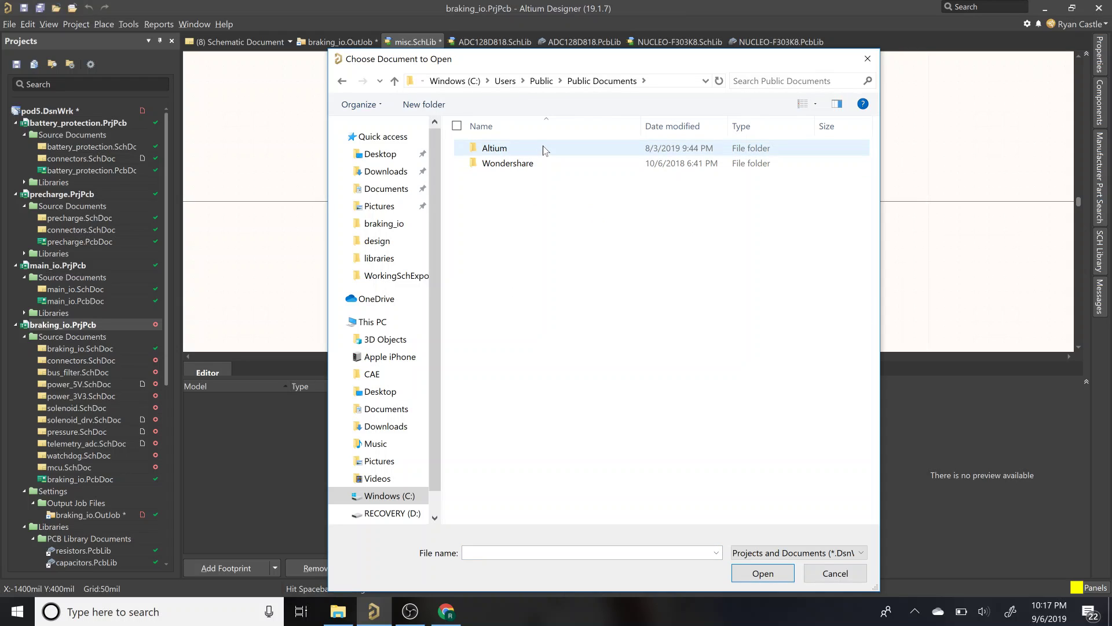
pyautogui.doubleClick(543, 146)
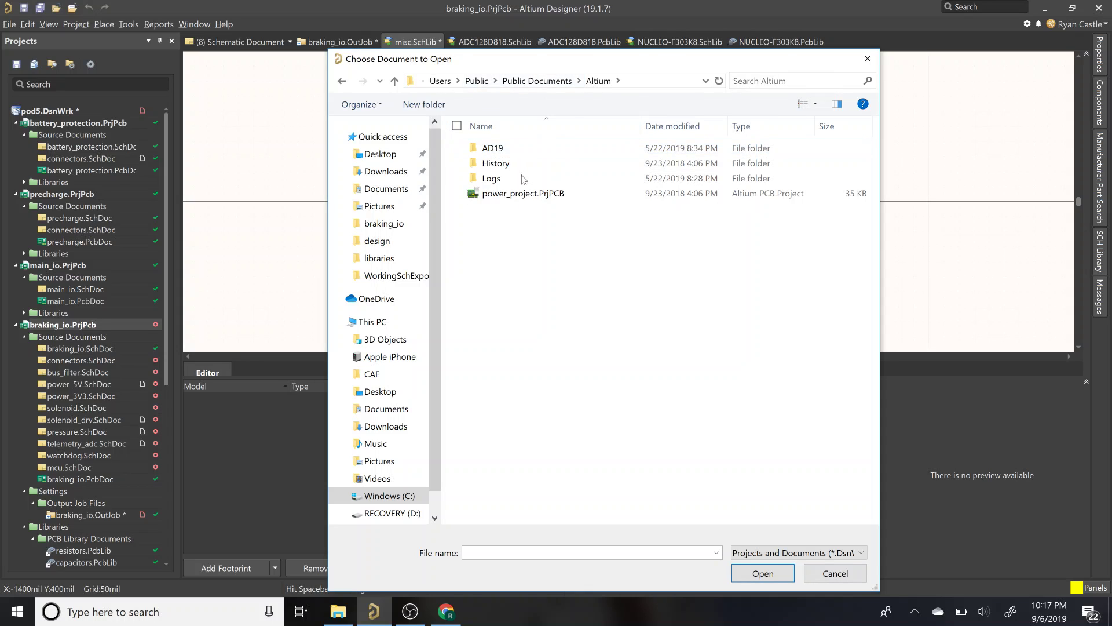
pyautogui.doubleClick(524, 149)
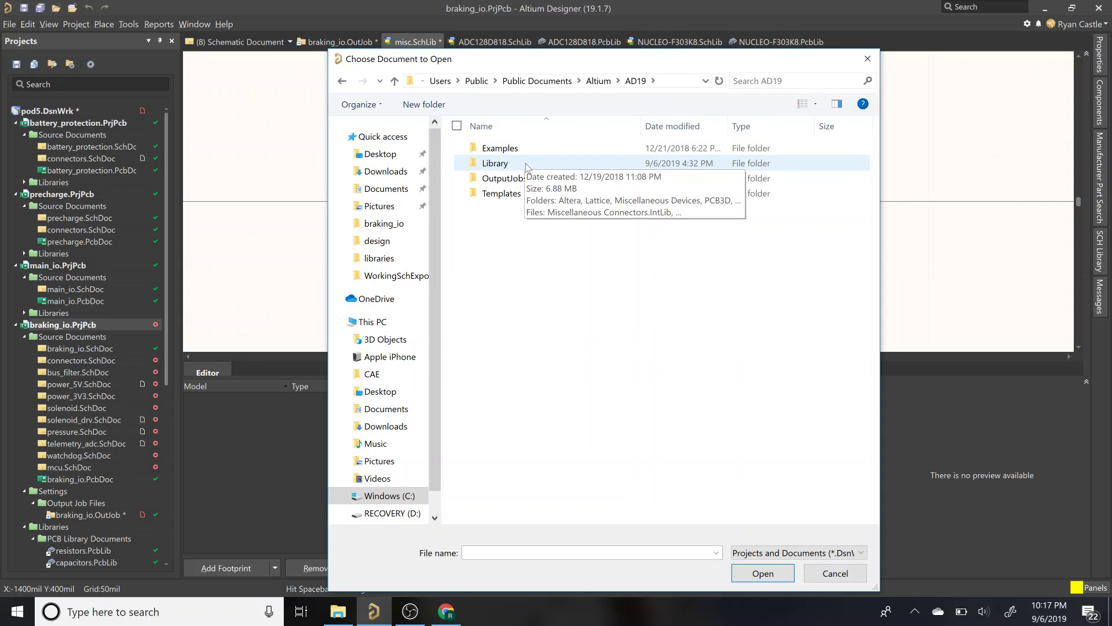
pyautogui.doubleClick(527, 165)
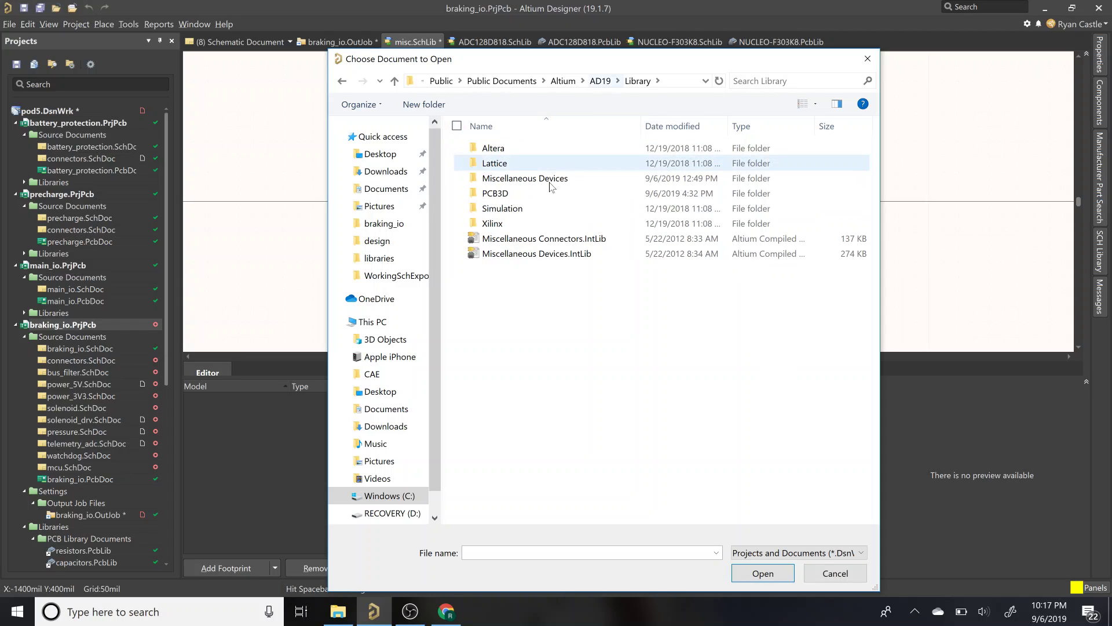
# Step: Open Miscellaneous Devices.IntLib and extract its source libraries, removing the existing data in the directory
pyautogui.click(530, 256)
pyautogui.doubleClick(530, 256)
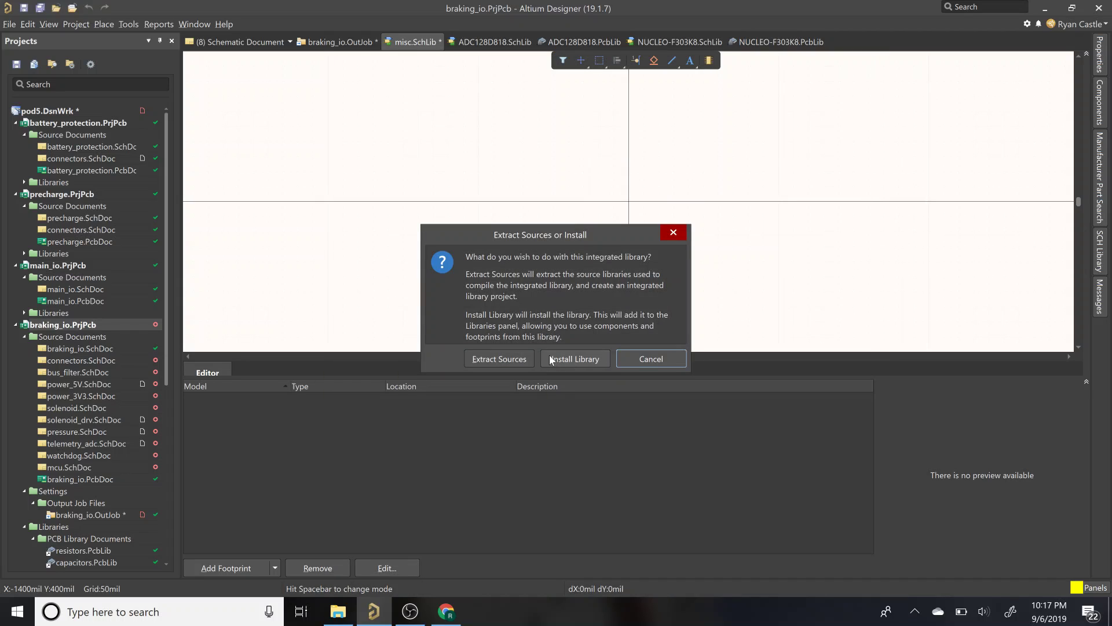
pyautogui.click(514, 360)
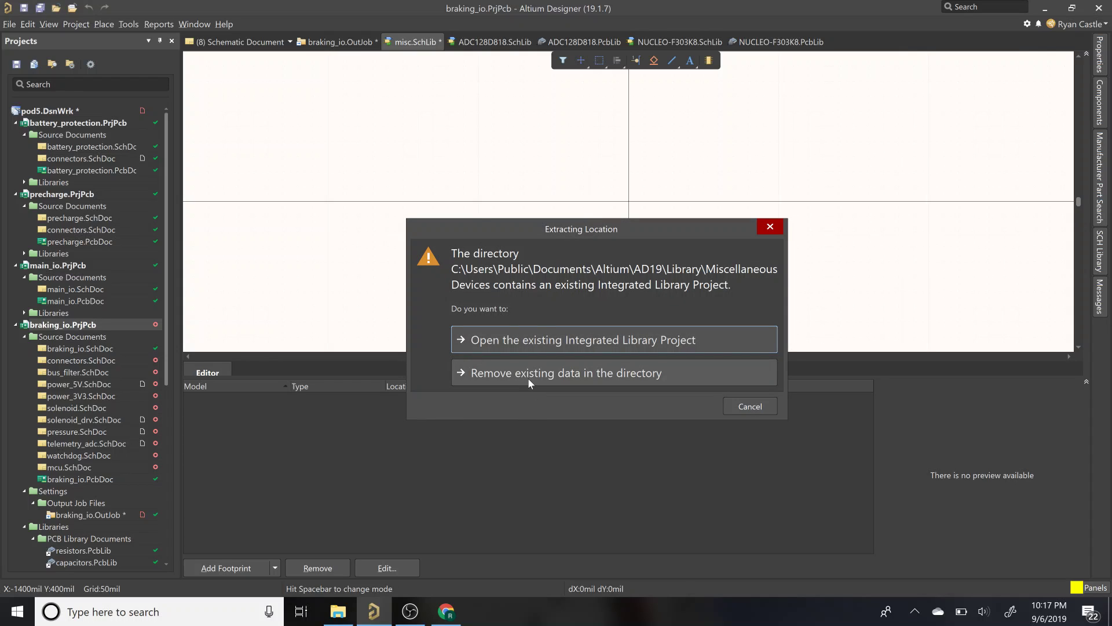
pyautogui.click(529, 382)
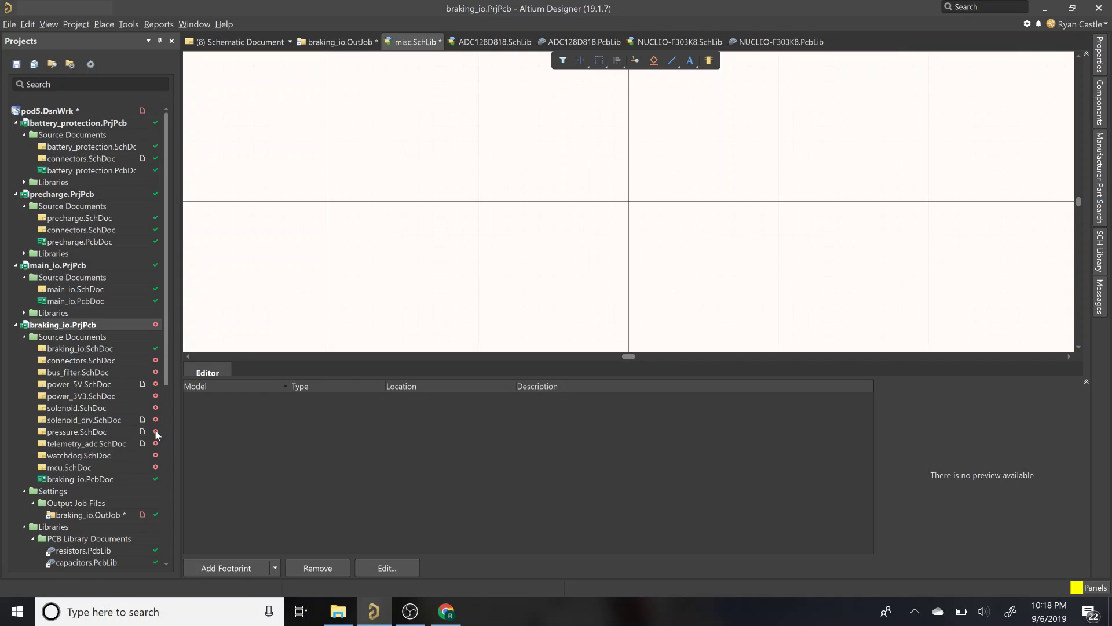
# Step: Open the extracted Miscellaneous Devices schematic library and show its list of component symbols
pyautogui.scroll(-10, 155, 435)
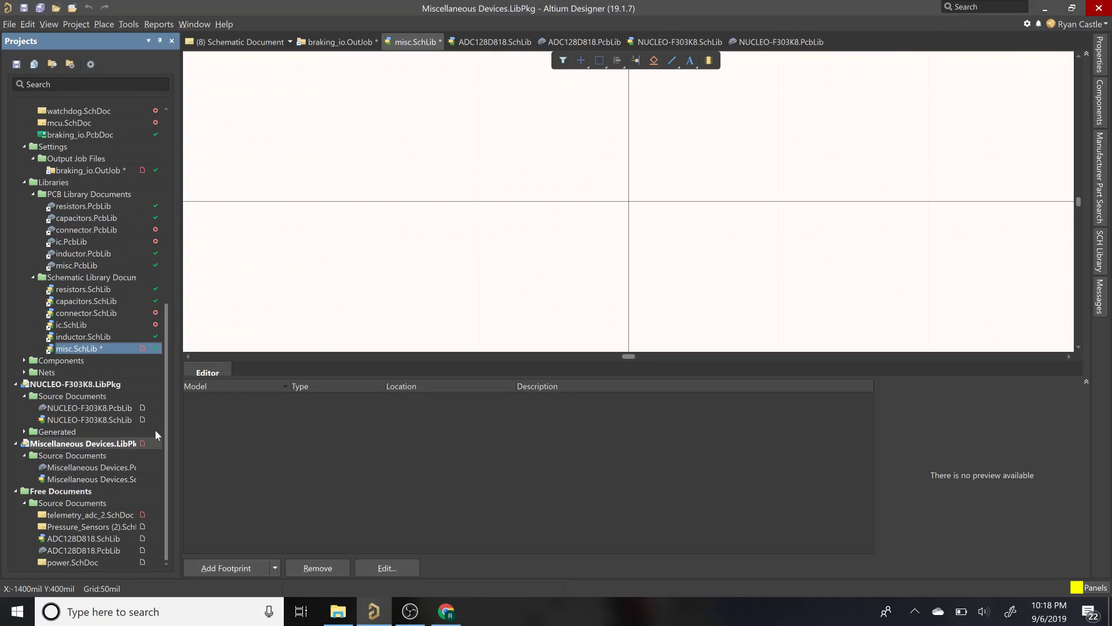
pyautogui.doubleClick(93, 480)
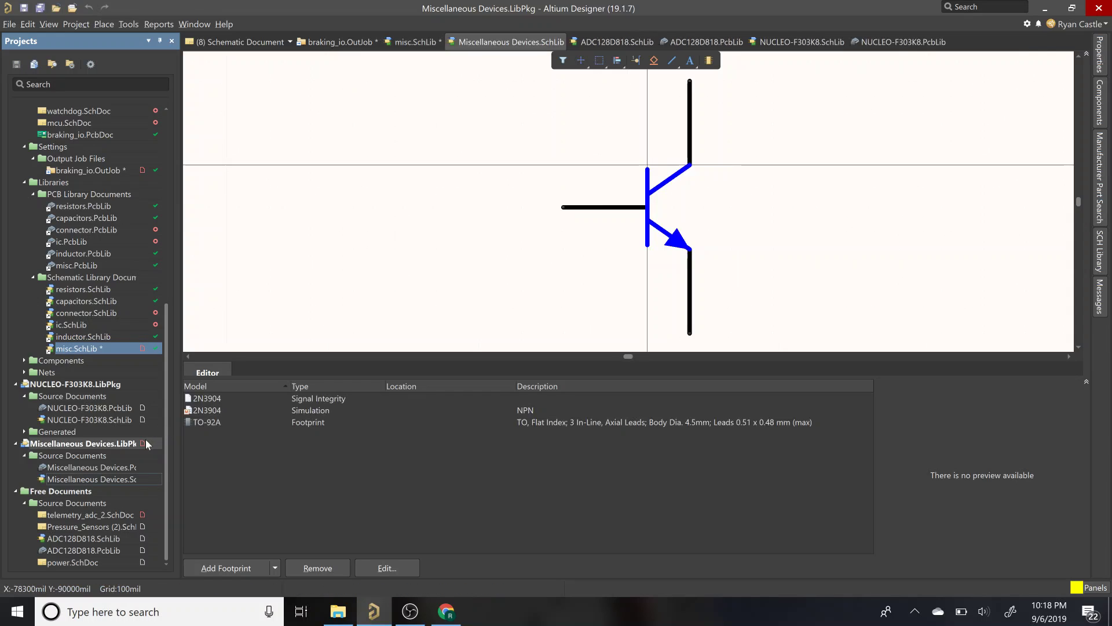
pyautogui.click(1100, 251)
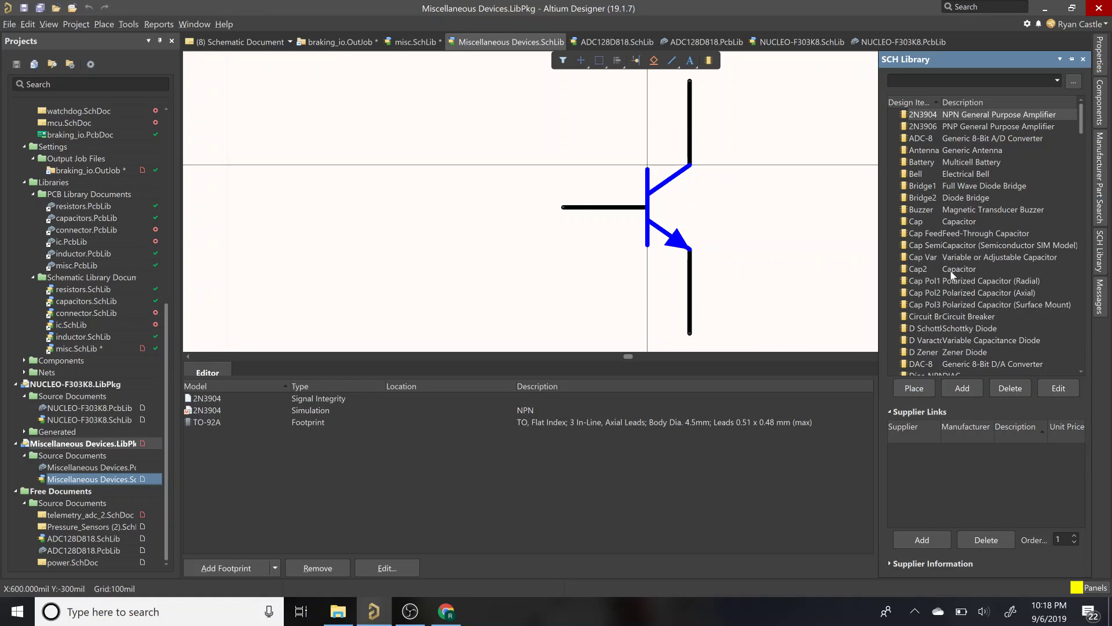
# Step: Review the library's symbols one by one, going backwards from the XTAL crystal oscillator to the Jumper wire, looking for a thermistor
pyautogui.scroll(-12, 953, 269)
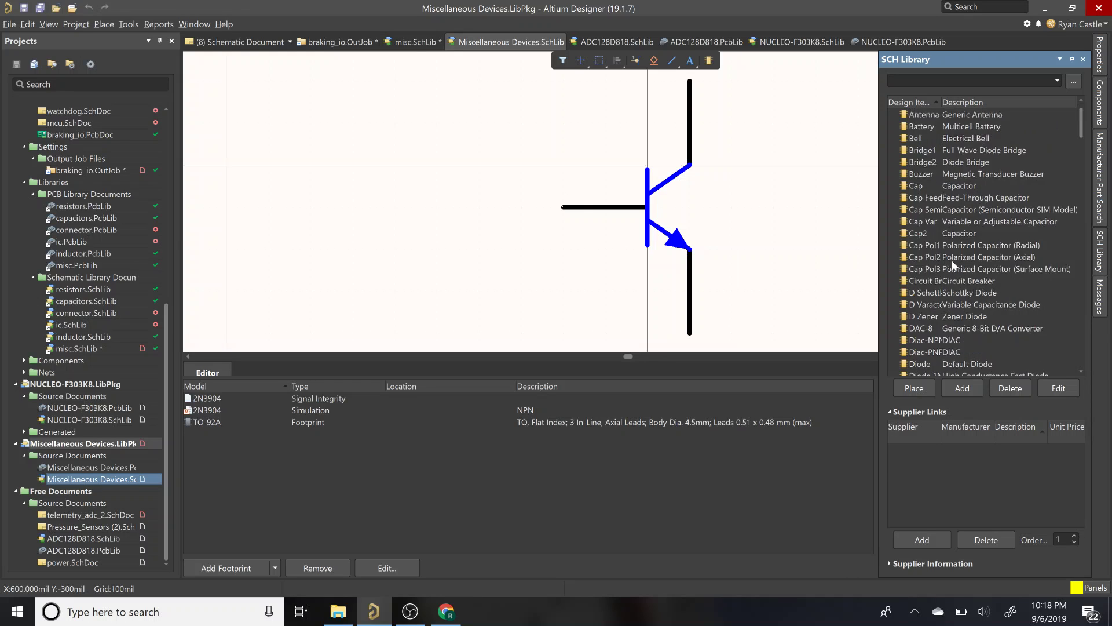
pyautogui.scroll(-12, 953, 264)
pyautogui.scroll(-12, 953, 262)
pyautogui.scroll(-12, 952, 264)
pyautogui.scroll(-1, 941, 296)
pyautogui.click(974, 364)
pyautogui.press('Up')
pyautogui.press('Up')
pyautogui.press('Up')
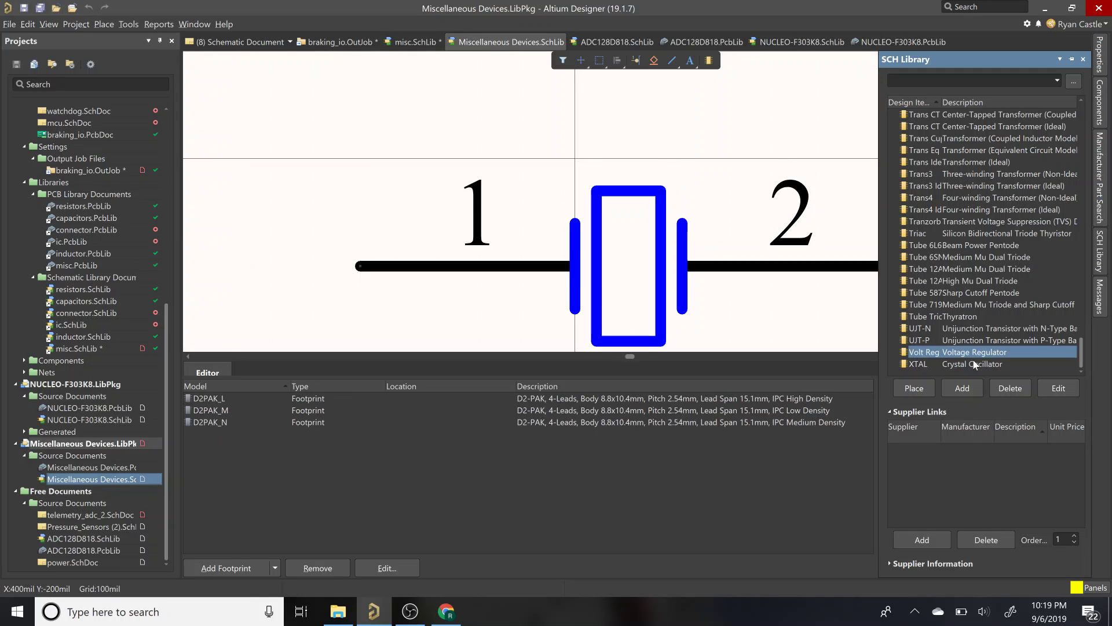
pyautogui.press('Up')
pyautogui.press('Up')
pyautogui.press('Up')
pyautogui.press('Up')
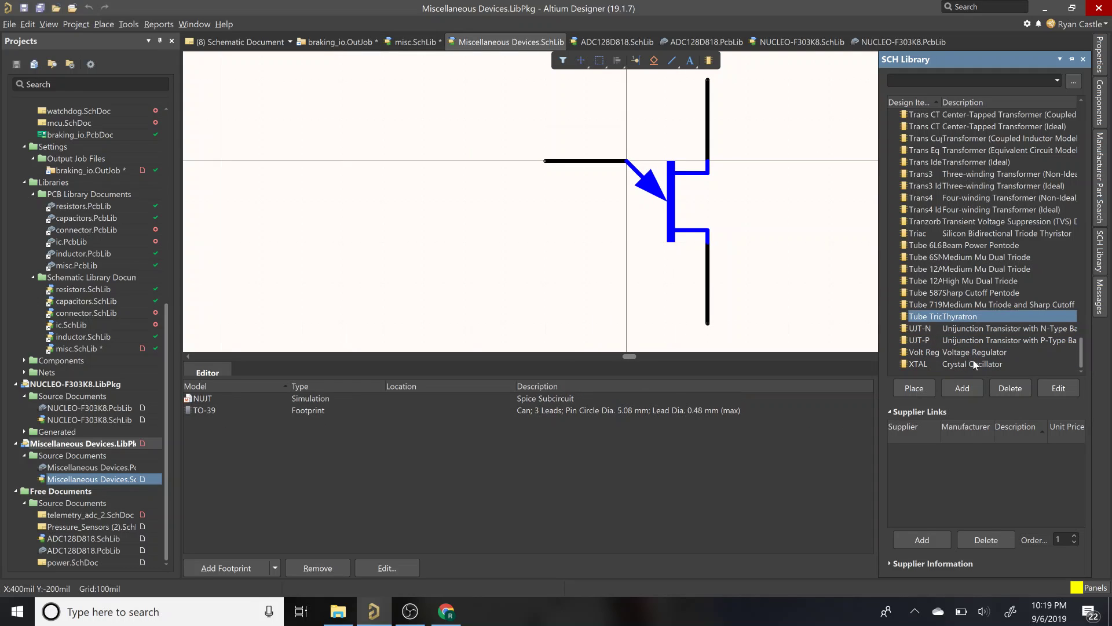
pyautogui.press('Up')
pyautogui.press('Up')
pyautogui.press('Up')
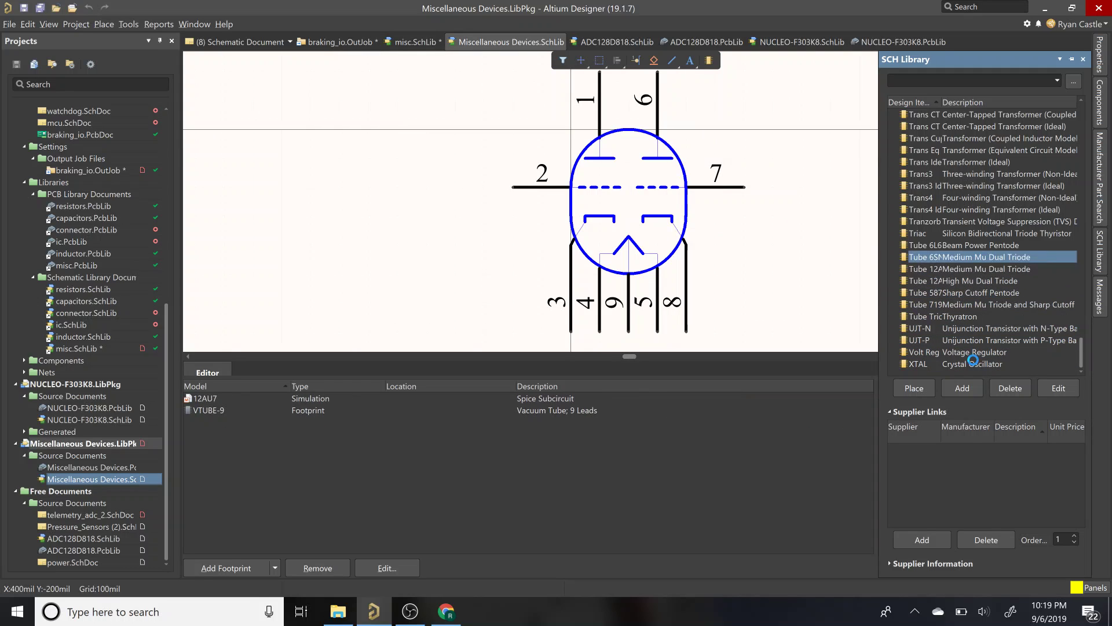
pyautogui.press('Up')
pyautogui.press('Up')
pyautogui.press('Up')
pyautogui.press('Up')
pyautogui.press('Up')
pyautogui.press('Up')
pyautogui.press('Up')
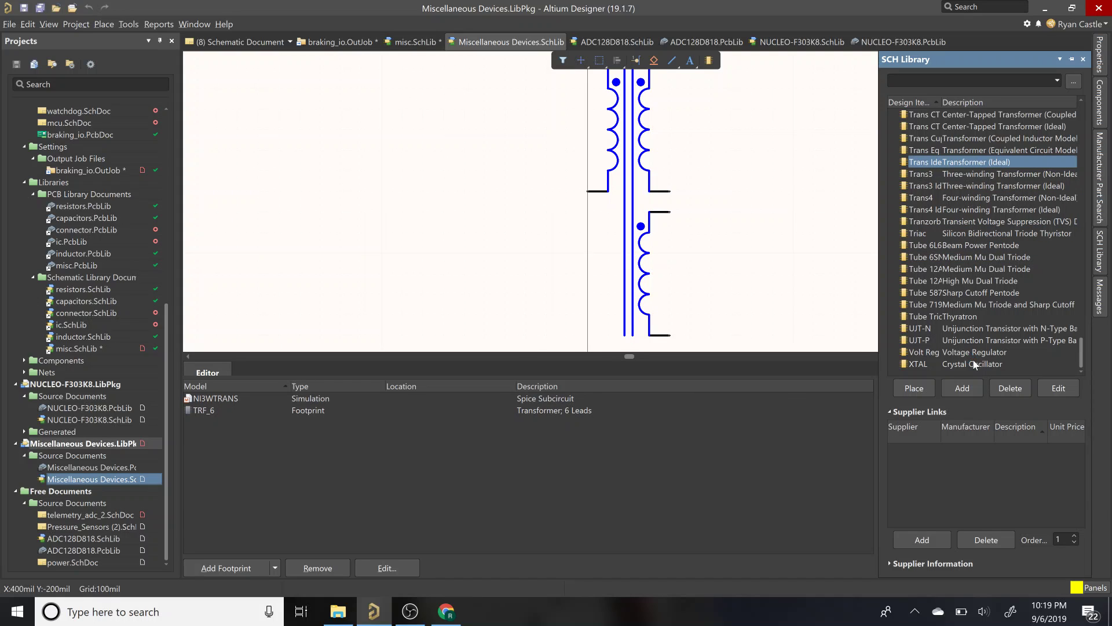
pyautogui.press('Up')
pyautogui.press('Up')
pyautogui.press('Up')
pyautogui.press('Up')
pyautogui.press('Up')
pyautogui.press('Up')
pyautogui.press('Up')
pyautogui.press('Up')
pyautogui.press('Up')
pyautogui.press('Up')
pyautogui.press('Up')
pyautogui.press('Up')
pyautogui.press('Up')
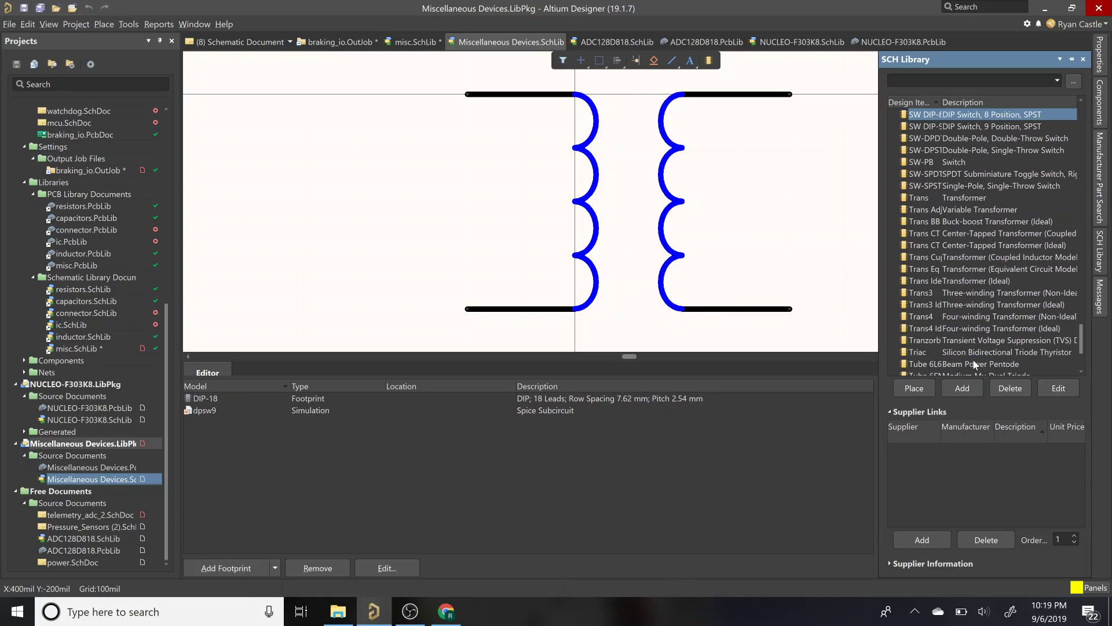
pyautogui.press('Up')
pyautogui.press('Up')
pyautogui.press('Up')
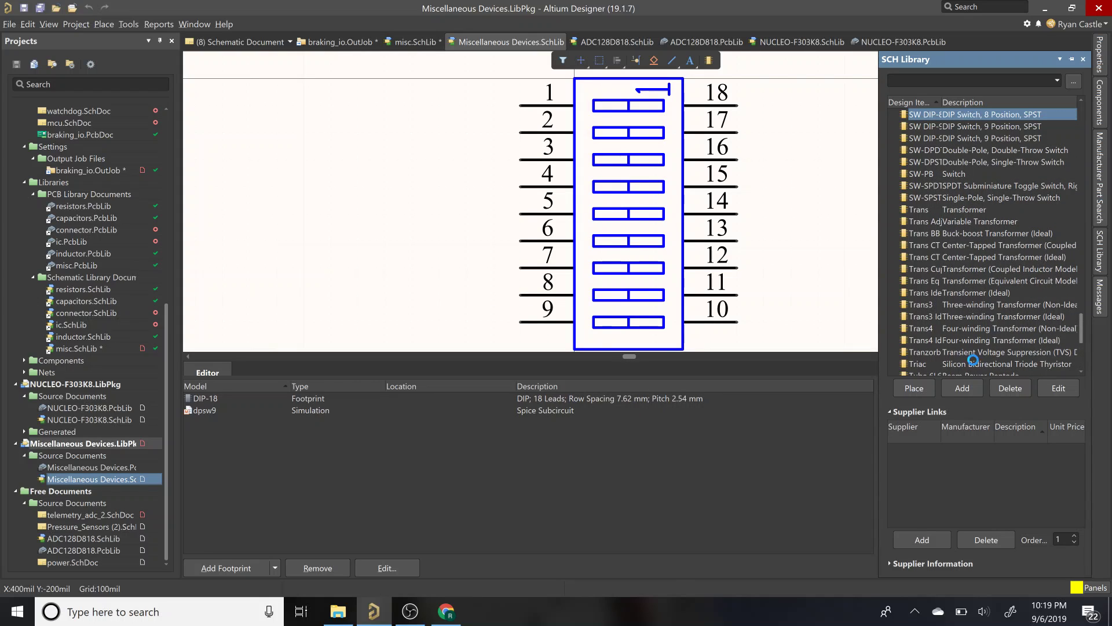
pyautogui.press('Up')
pyautogui.press('Up')
pyautogui.press('Up')
pyautogui.press('Up')
pyautogui.press('Up')
pyautogui.press('Up')
pyautogui.press('Up')
pyautogui.press('Up')
pyautogui.press('Up')
pyautogui.press('Up')
pyautogui.press('Up')
pyautogui.press('Up')
pyautogui.press('Up')
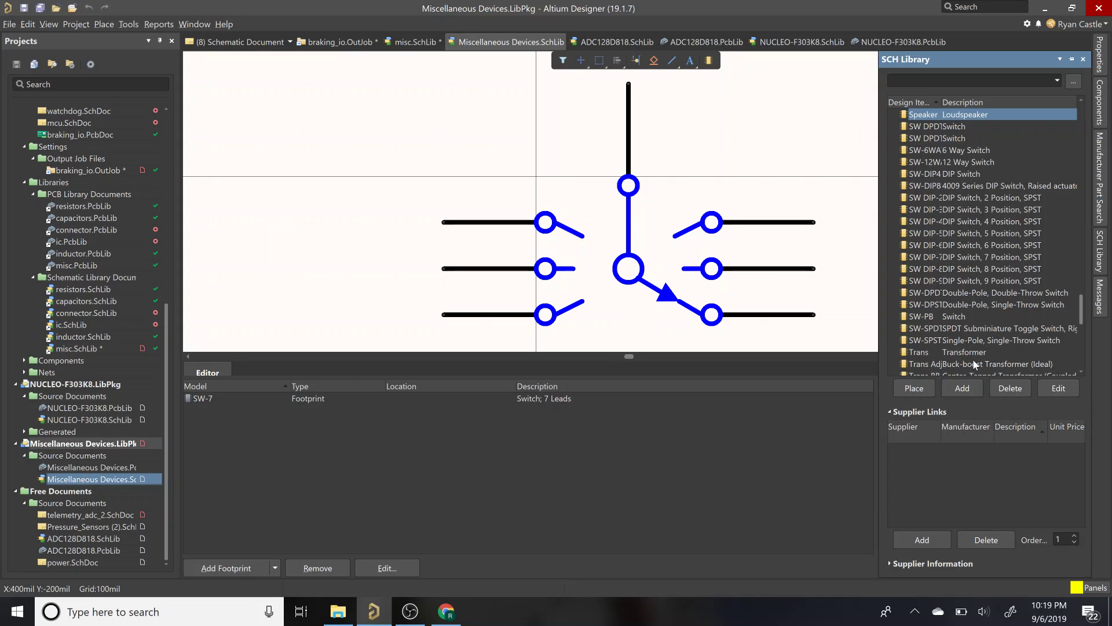
pyautogui.press('Up')
pyautogui.press('Up')
pyautogui.press('Up')
pyautogui.press('Up')
pyautogui.press('Up')
pyautogui.press('Up')
pyautogui.press('Up')
pyautogui.press('Up')
pyautogui.press('Up')
pyautogui.press('Up')
pyautogui.press('Up')
pyautogui.press('Up')
pyautogui.press('Up')
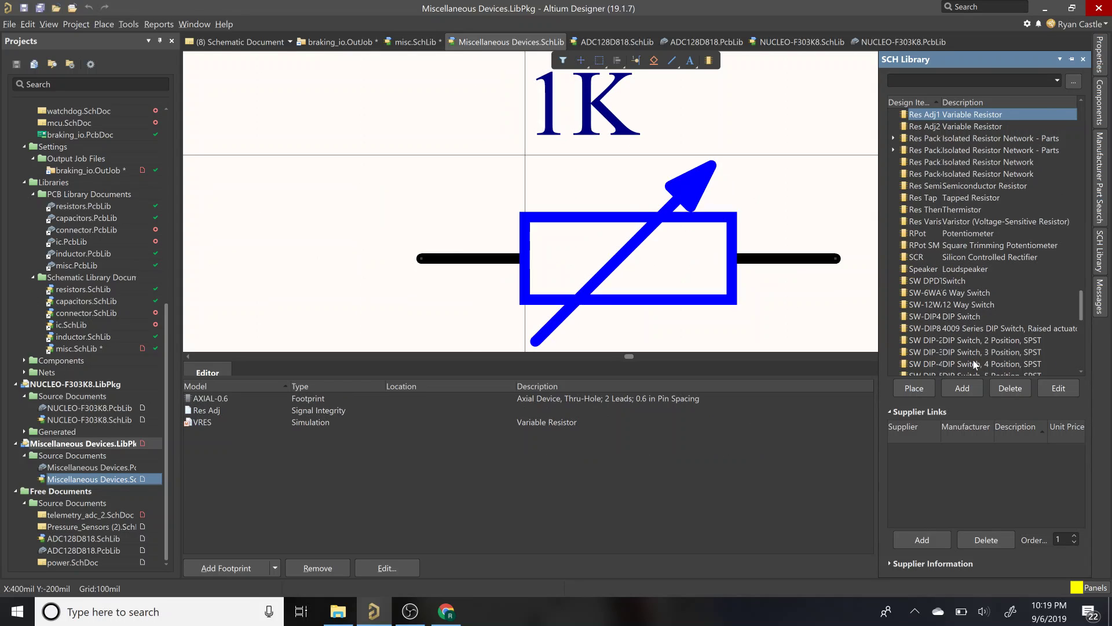
pyautogui.press('Up')
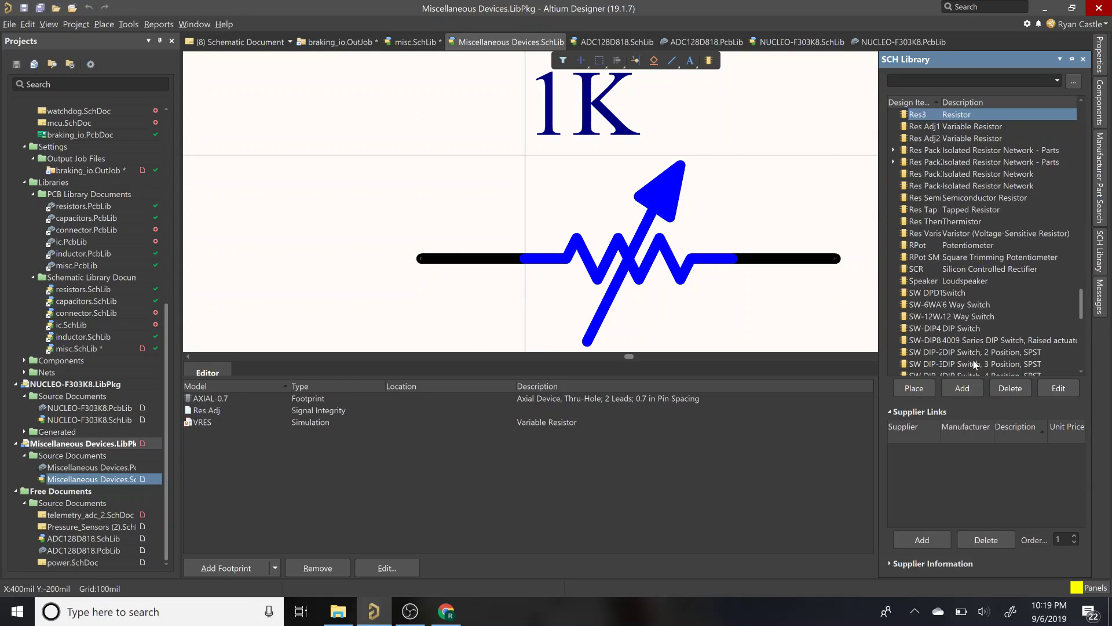
pyautogui.press('Up')
pyautogui.press('Up')
pyautogui.press('Up')
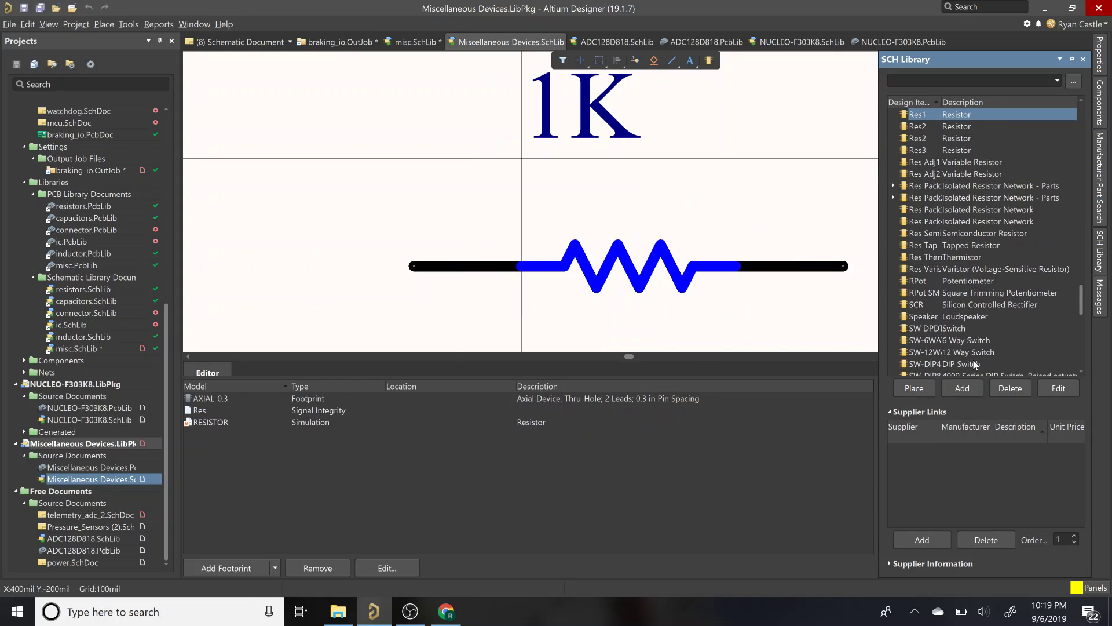
pyautogui.press('Up')
pyautogui.press('Up')
pyautogui.press('Up')
pyautogui.press('Up')
pyautogui.press('Up')
pyautogui.press('Up')
pyautogui.press('Up')
pyautogui.press('Up')
pyautogui.press('Up')
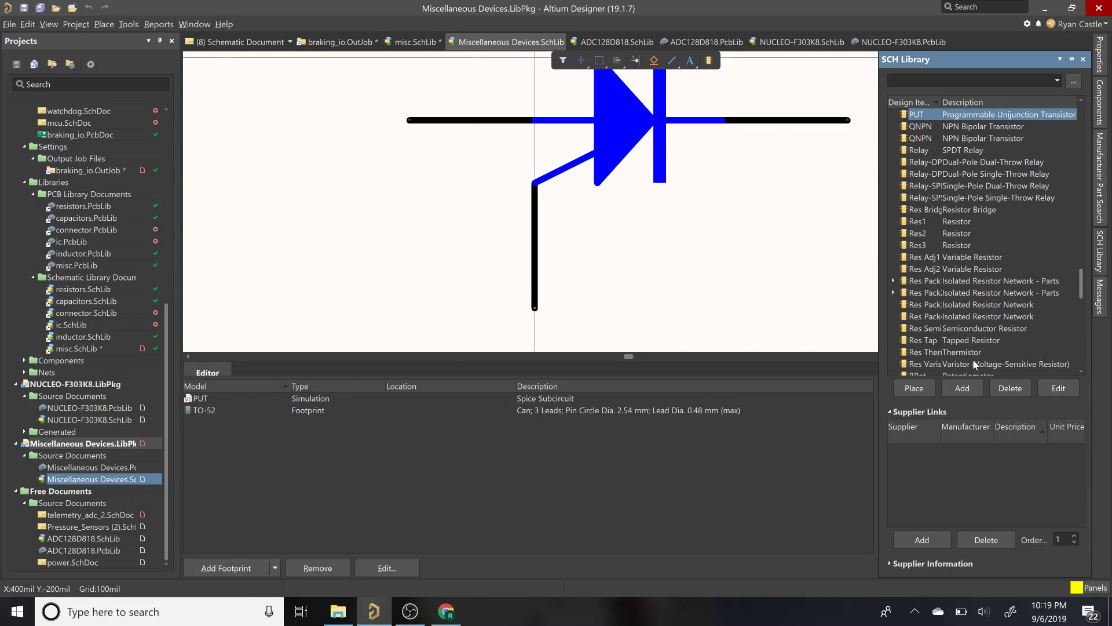
pyautogui.press('Up')
pyautogui.press('Up')
pyautogui.press('Up')
pyautogui.press('Up')
pyautogui.press('Up')
pyautogui.press('Up')
pyautogui.press('Up')
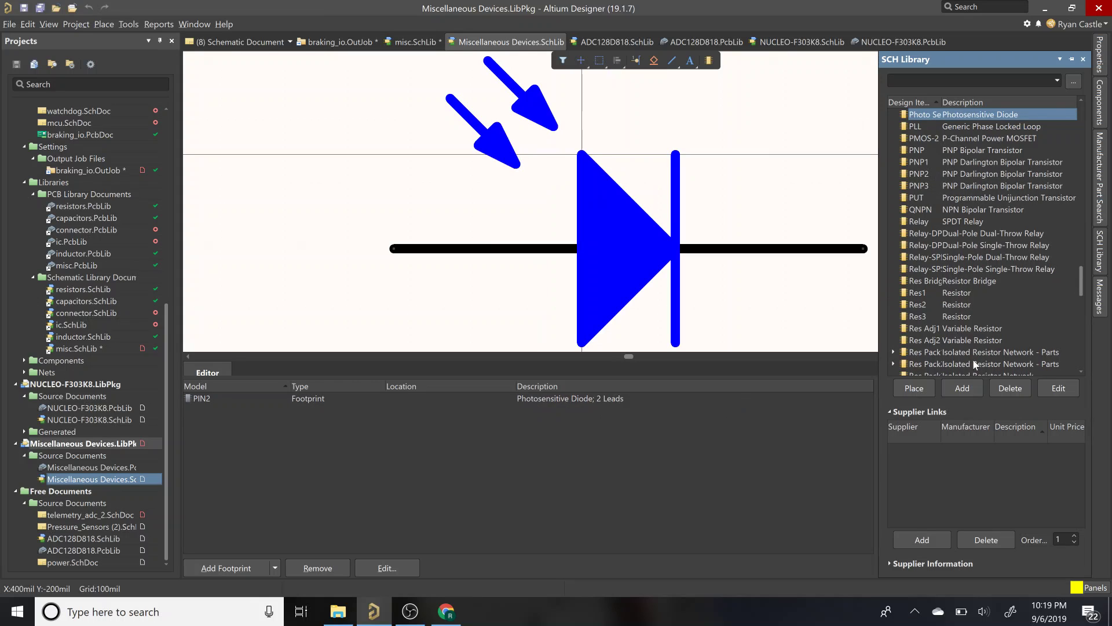
pyautogui.press('Up')
pyautogui.press('Up')
pyautogui.press('Up')
pyautogui.press('Up')
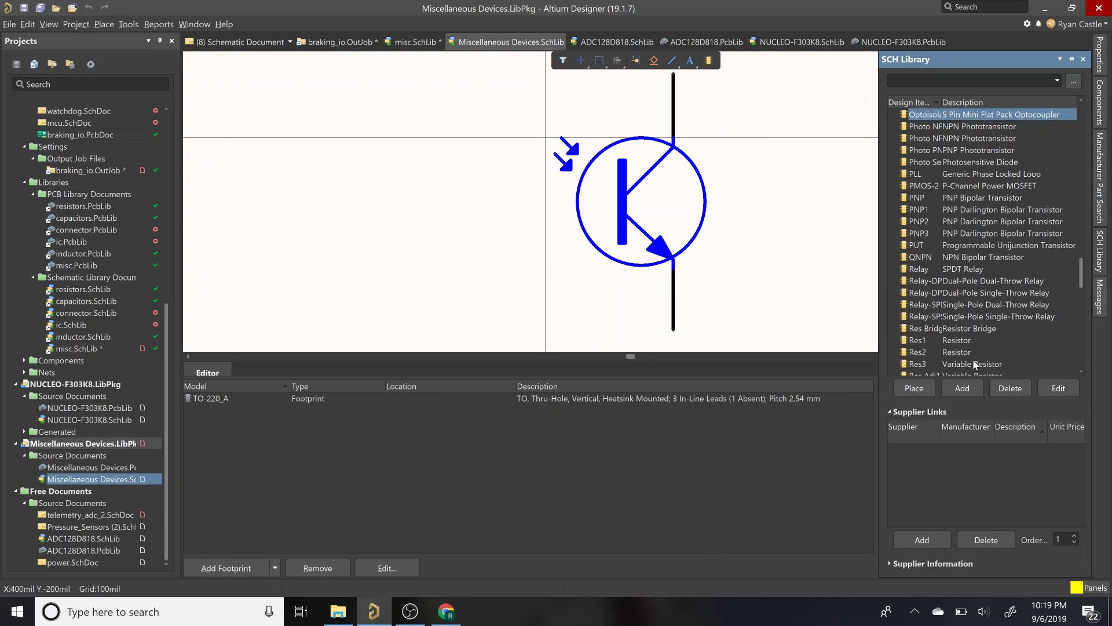
pyautogui.press('Up')
pyautogui.press('Up')
pyautogui.press('Up')
pyautogui.press('Up')
pyautogui.press('Up')
pyautogui.press('Up')
pyautogui.press('Up')
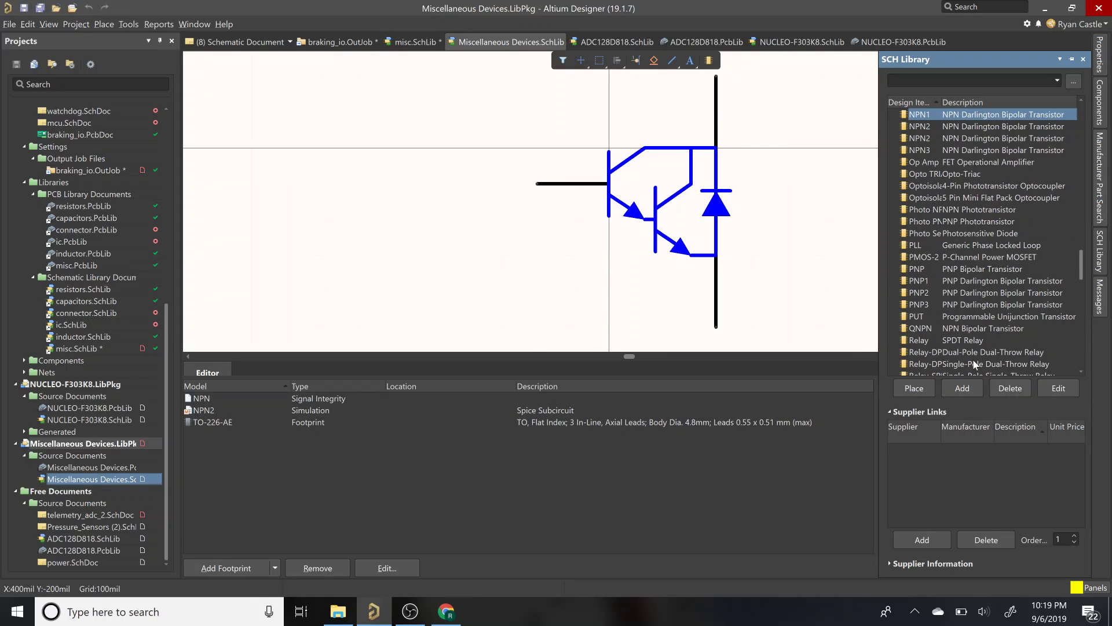
pyautogui.press('Up')
pyautogui.press('Up')
pyautogui.press('Up')
pyautogui.press('Up')
pyautogui.press('Up')
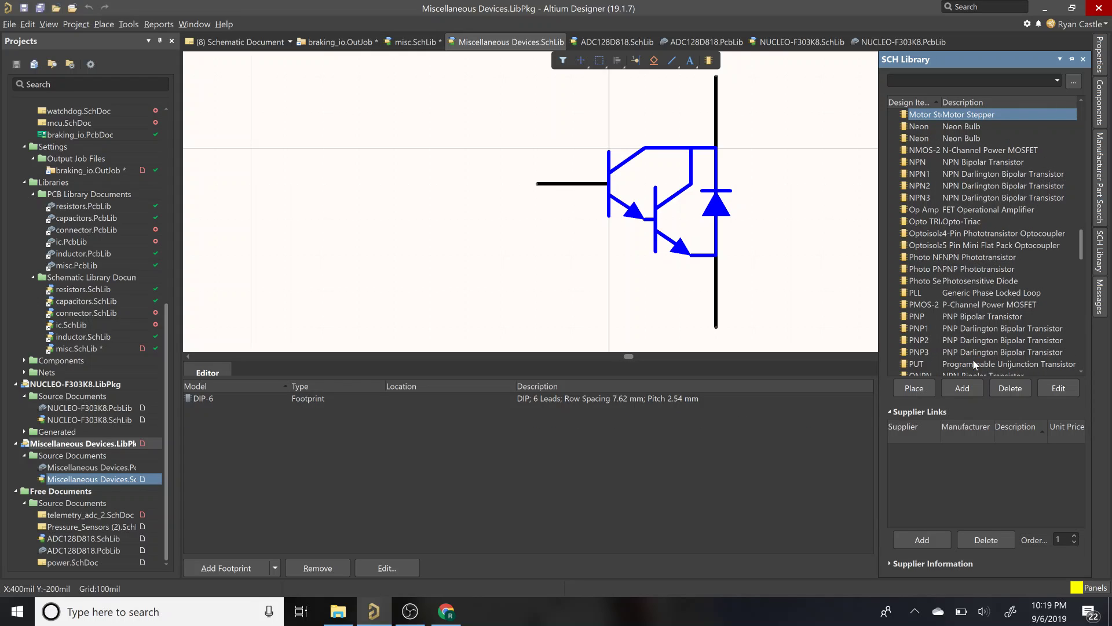
pyautogui.press('Up')
pyautogui.press('Up')
pyautogui.press('Up')
pyautogui.press('Up')
pyautogui.press('Up')
pyautogui.press('Up')
pyautogui.press('Up')
pyautogui.press('Up')
pyautogui.press('Up')
pyautogui.press('Up')
pyautogui.press('Up')
pyautogui.press('Up')
pyautogui.press('Up')
pyautogui.press('Up')
pyautogui.press('Up')
pyautogui.press('Up')
pyautogui.press('Up')
pyautogui.press('Up')
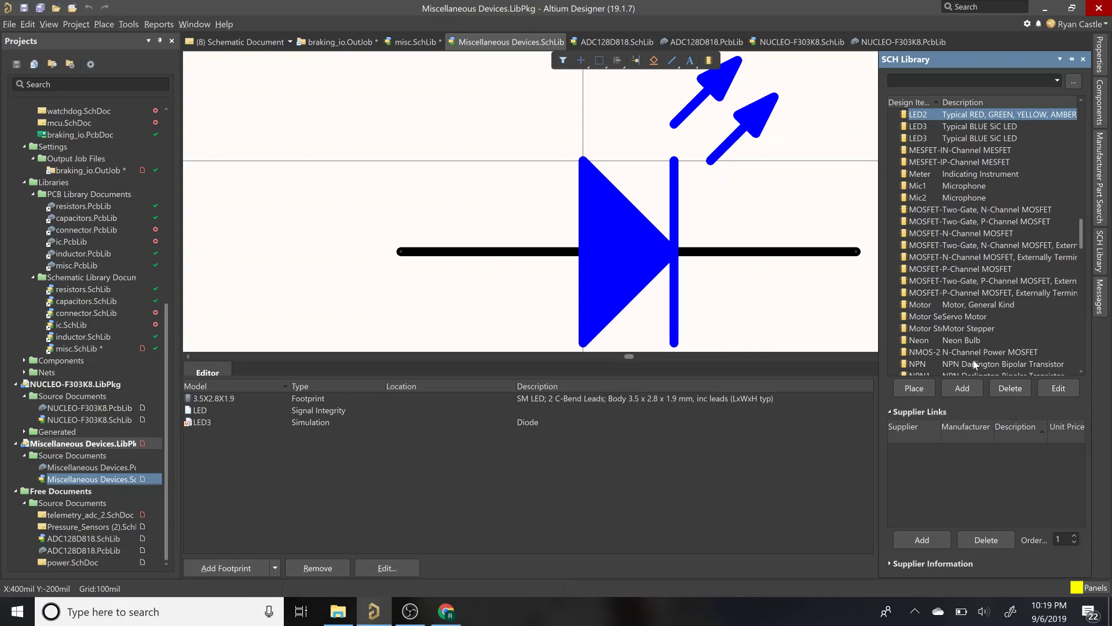
pyautogui.press('Up')
pyautogui.press('Up')
pyautogui.press('Up')
pyautogui.press('Up')
pyautogui.press('Up')
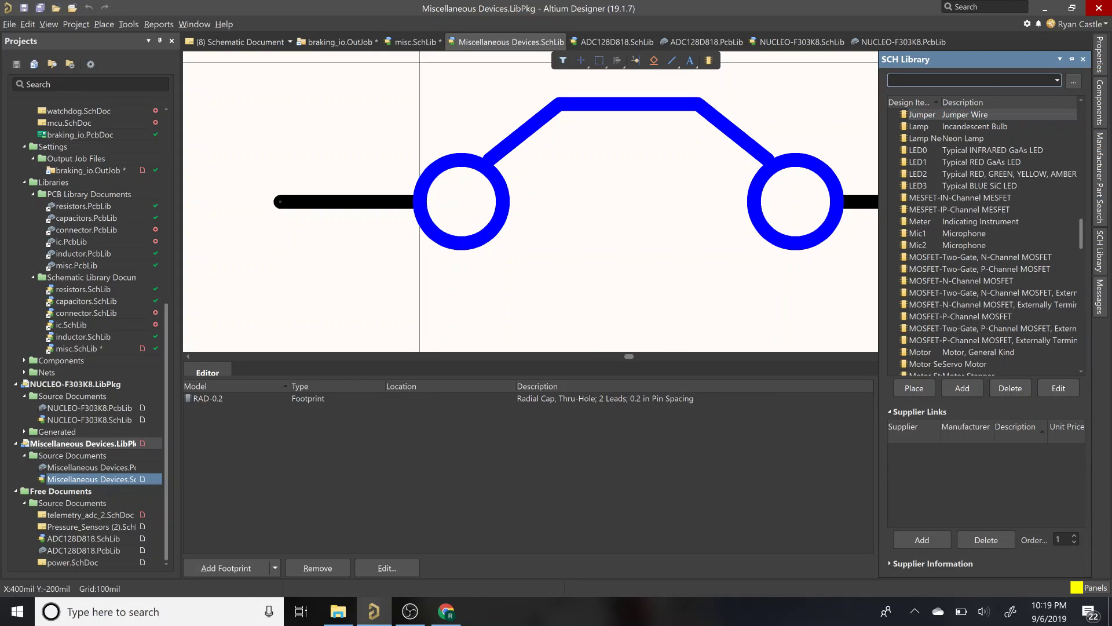
# Step: Search the component list for "temp" and for "va", and clear the search filter
pyautogui.write('te')
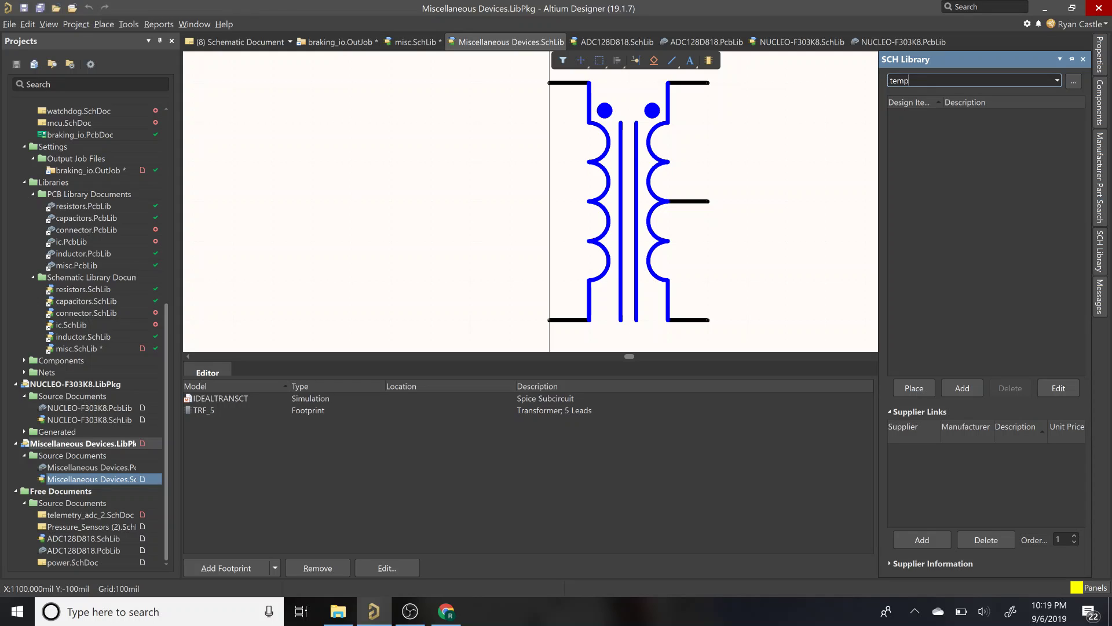
pyautogui.write('mp')
pyautogui.press('BackSpace')
pyautogui.press('BackSpace')
pyautogui.press('BackSpace')
pyautogui.press('BackSpace')
pyautogui.write('var')
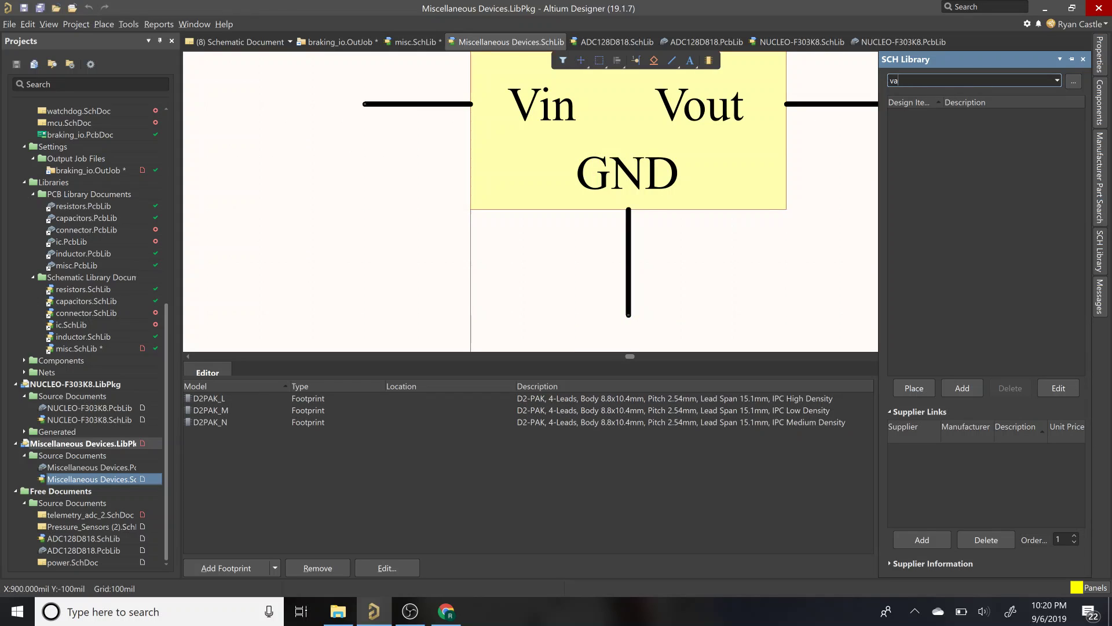
pyautogui.press('BackSpace')
pyautogui.press('BackSpace')
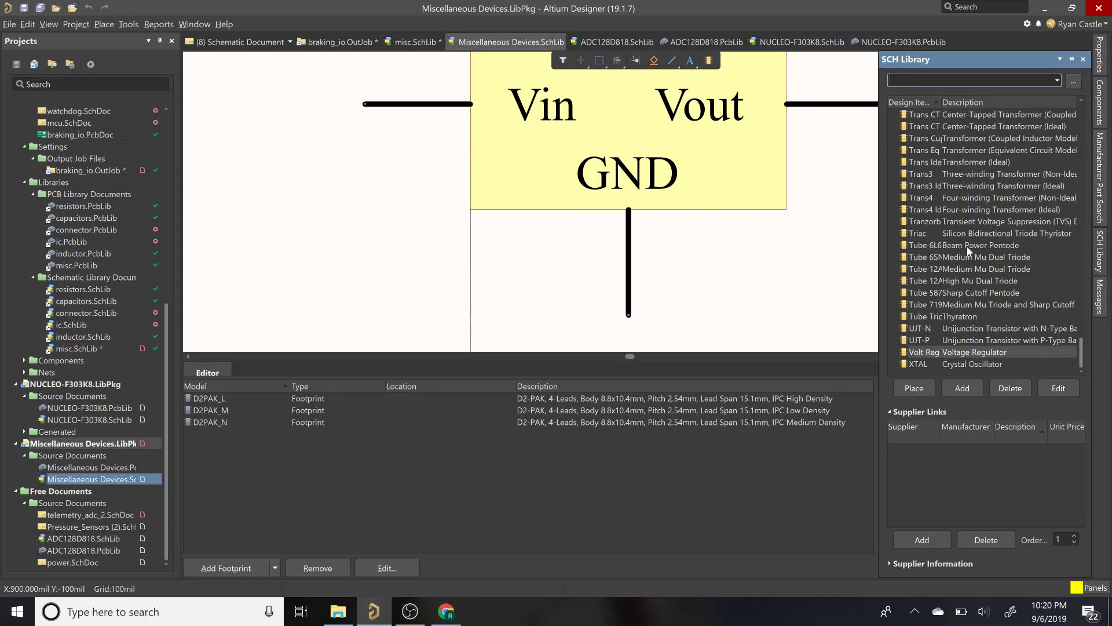
# Step: Look back through the component list to its beginning, viewing the Thermal Fuse symbol on the way
pyautogui.scroll(15, 968, 248)
pyautogui.scroll(7, 968, 246)
pyautogui.scroll(5, 968, 246)
pyautogui.scroll(4, 968, 246)
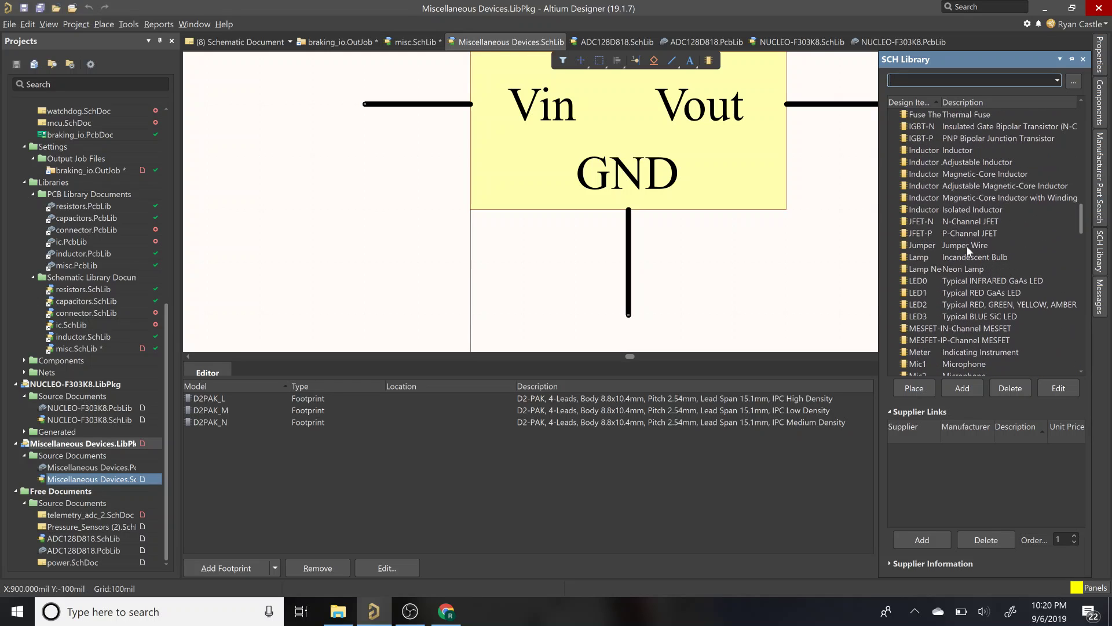
pyautogui.click(971, 154)
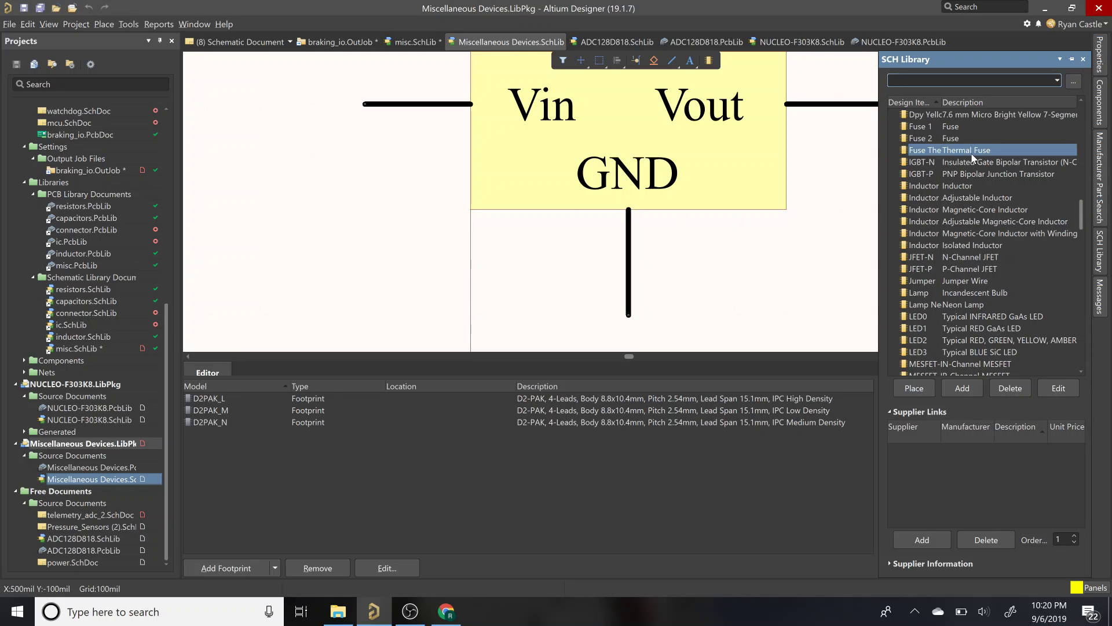
pyautogui.scroll(2, 973, 157)
pyautogui.scroll(5, 972, 157)
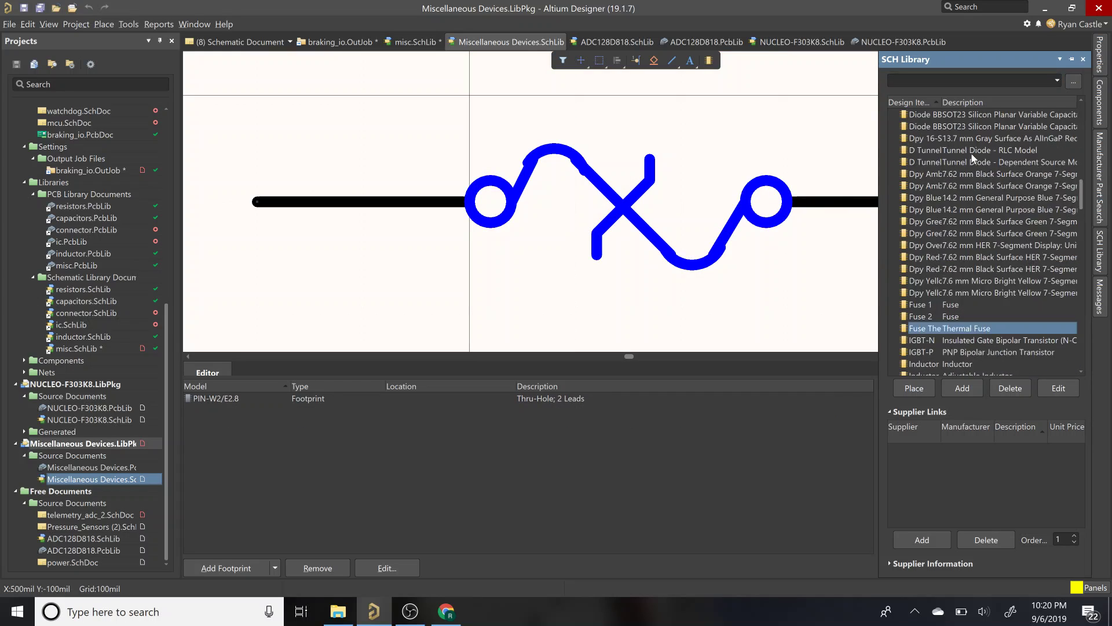
pyautogui.scroll(10, 972, 218)
pyautogui.scroll(6, 974, 220)
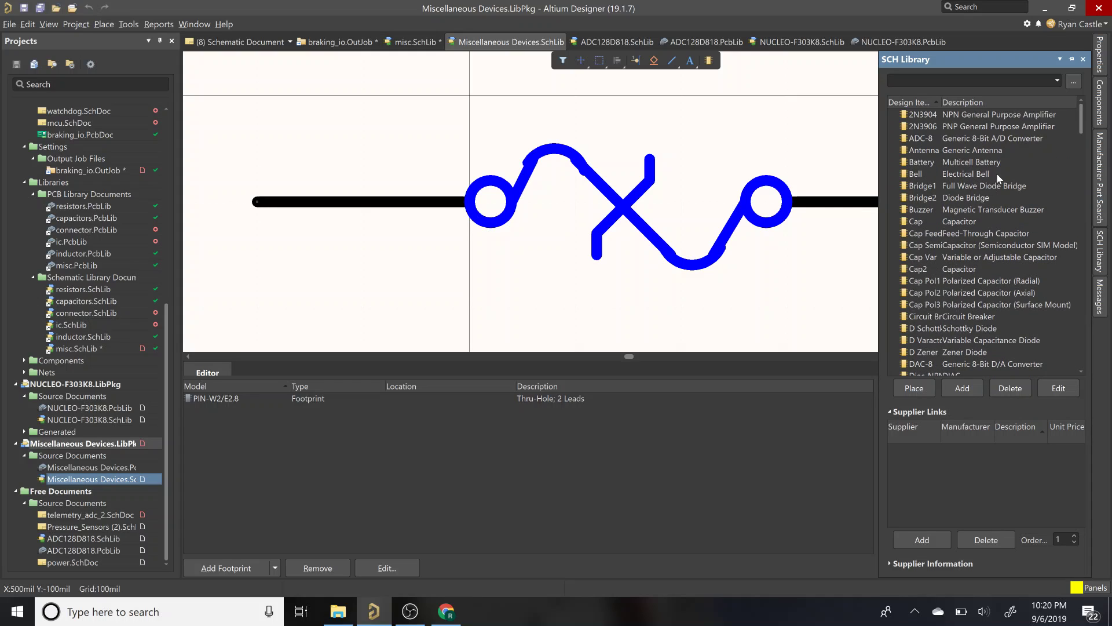
# Step: Look down the component list to the resistor entries and compare the Thermistor symbol with the Varistor symbol
pyautogui.scroll(-7, 1000, 179)
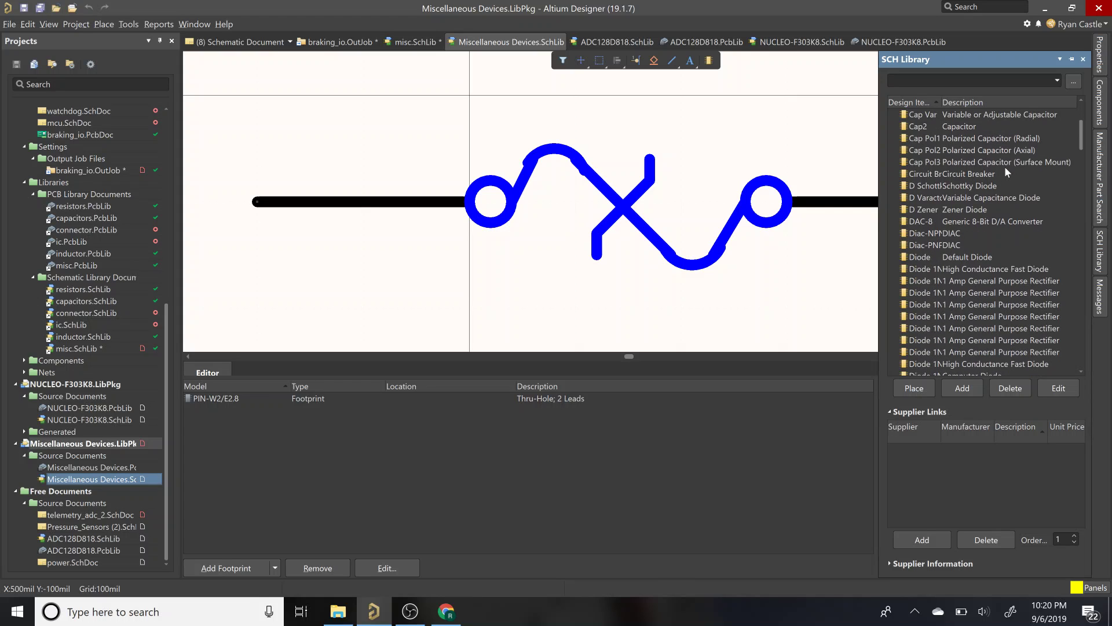
pyautogui.scroll(-12, 1006, 171)
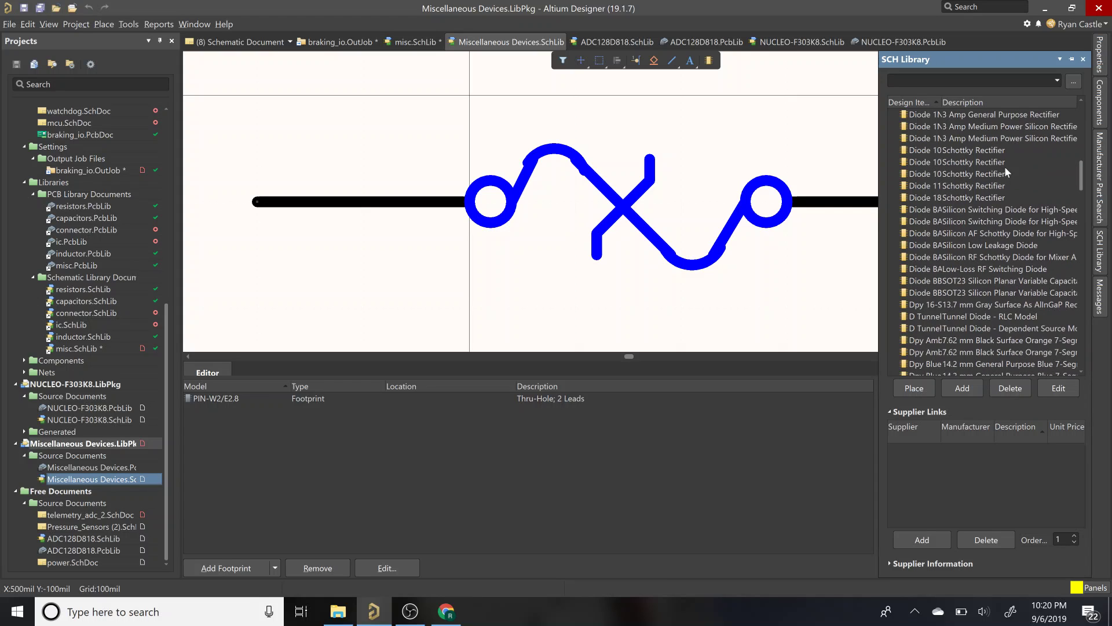
pyautogui.scroll(-5, 1006, 169)
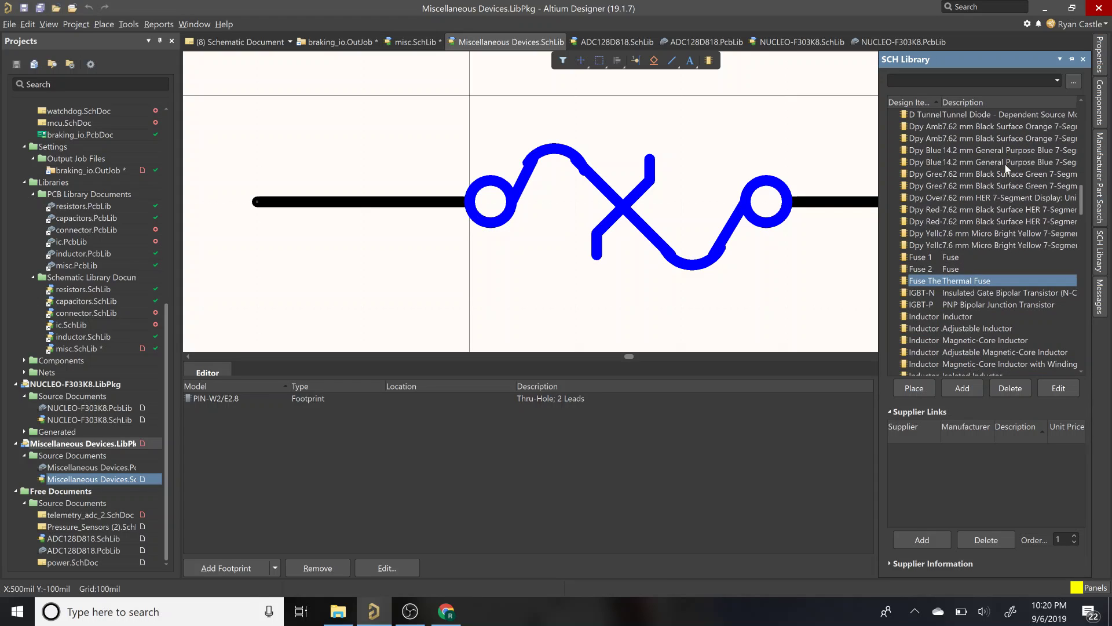
pyautogui.scroll(-2, 989, 245)
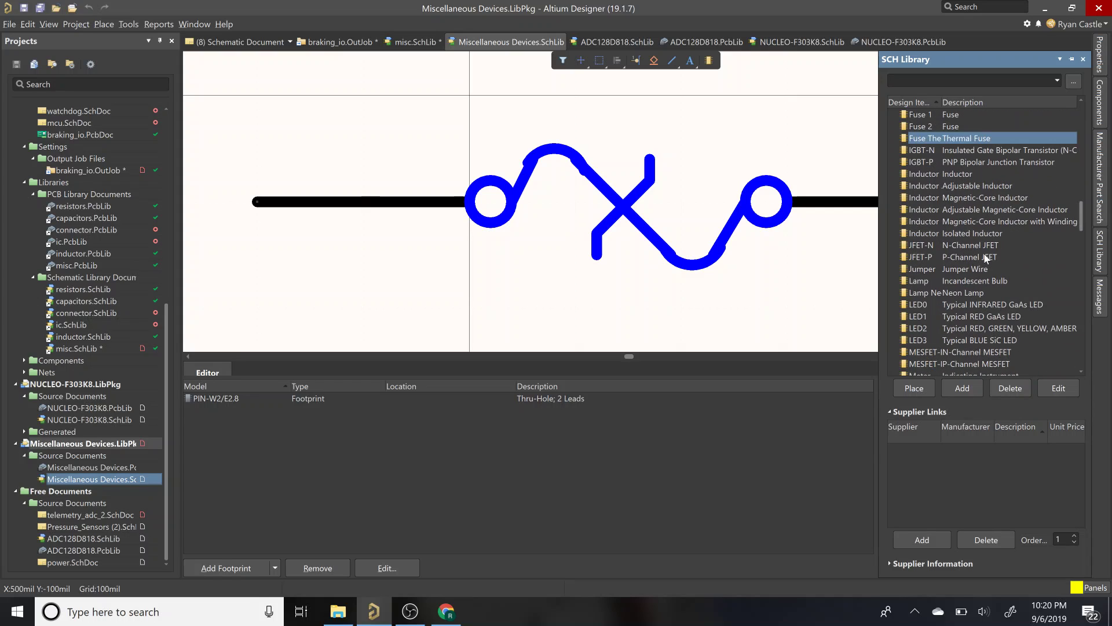
pyautogui.scroll(-2, 987, 258)
pyautogui.scroll(-6, 972, 277)
pyautogui.scroll(-4, 974, 267)
pyautogui.scroll(-4, 973, 266)
pyautogui.scroll(-4, 975, 270)
pyautogui.click(967, 281)
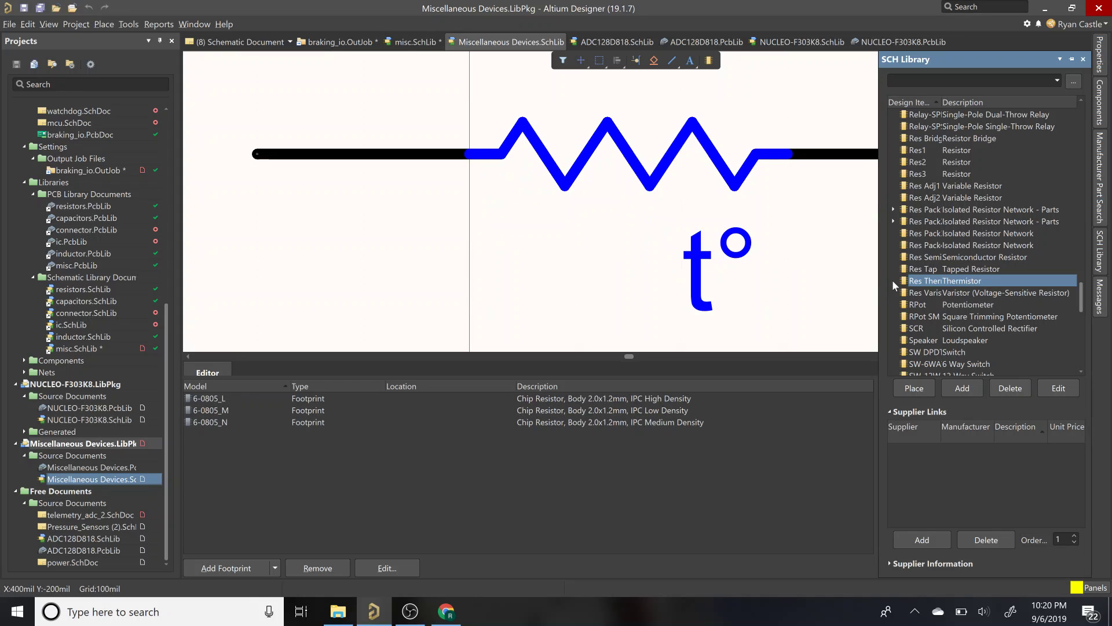
pyautogui.click(982, 292)
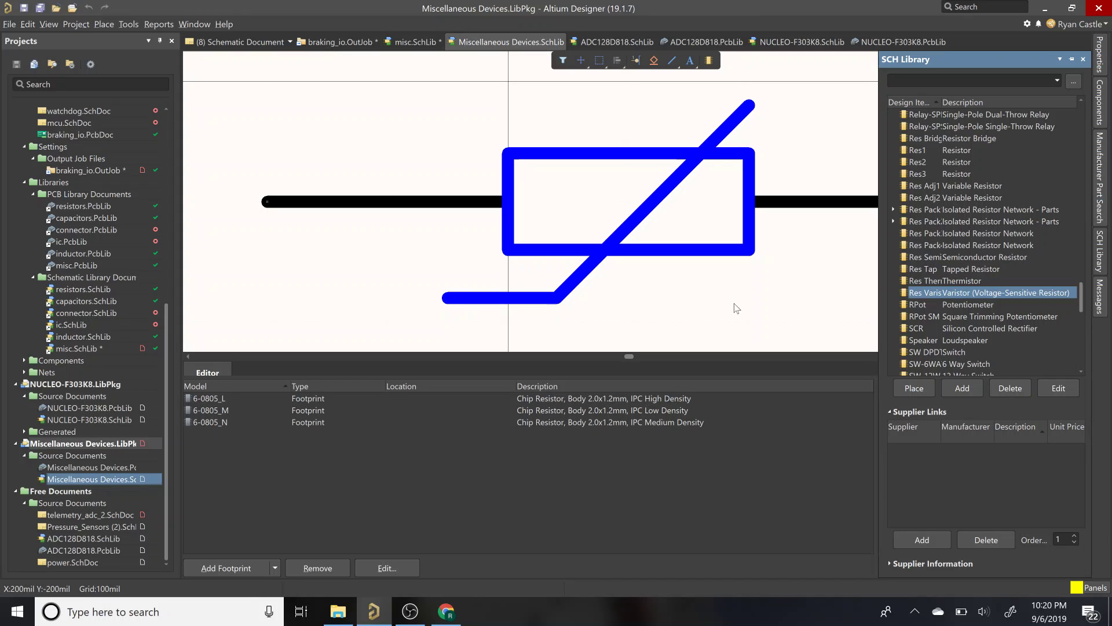
pyautogui.keyDown('ctrl'); pyautogui.scroll(-1, 710, 305); pyautogui.keyUp('ctrl')
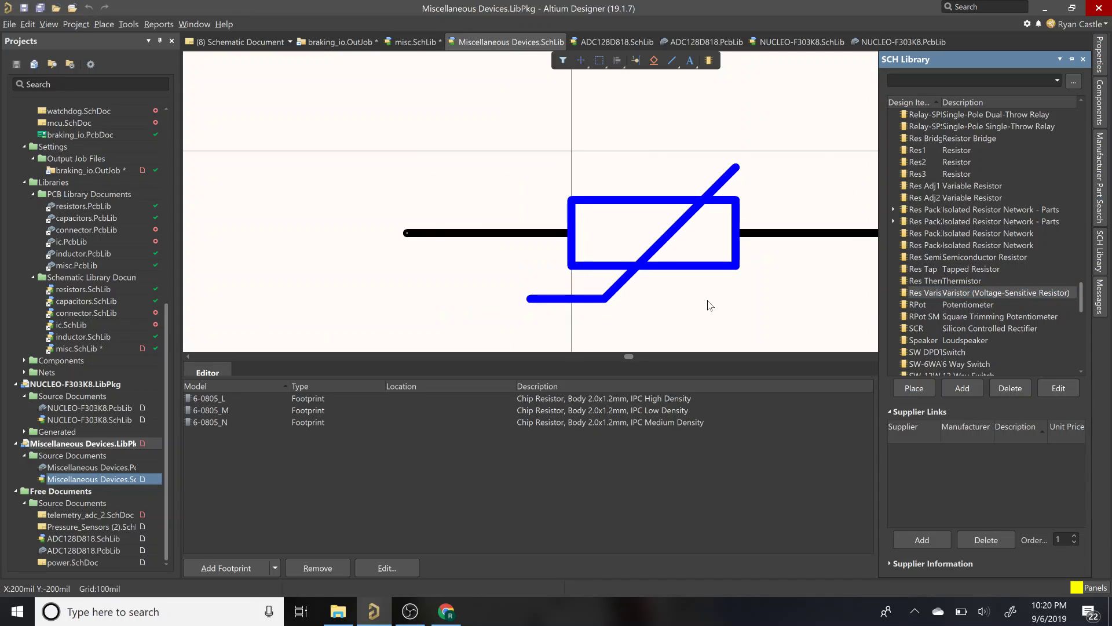
# Step: Copy the Varistor symbol from the Miscellaneous Devices library into the new component in misc.SchLib, placing one pin's end at the origin
pyautogui.keyDown('ctrl'); pyautogui.scroll(-2, 711, 306); pyautogui.keyUp('ctrl')
pyautogui.keyDown('ctrl'); pyautogui.scroll(-1, 805, 313); pyautogui.keyUp('ctrl')
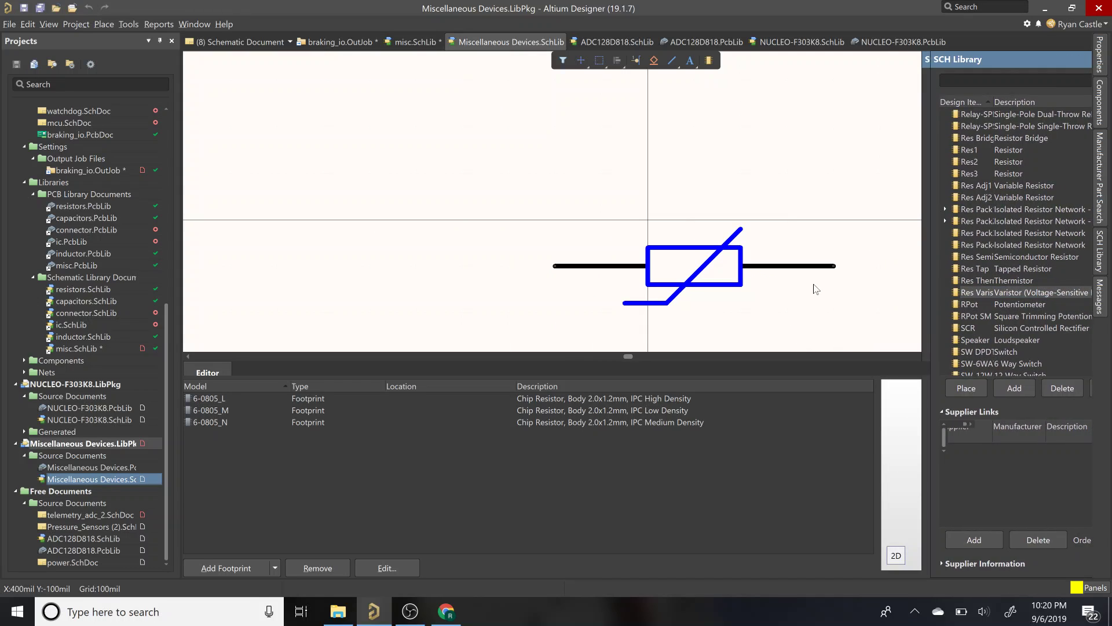
pyautogui.scroll(-1, 814, 284)
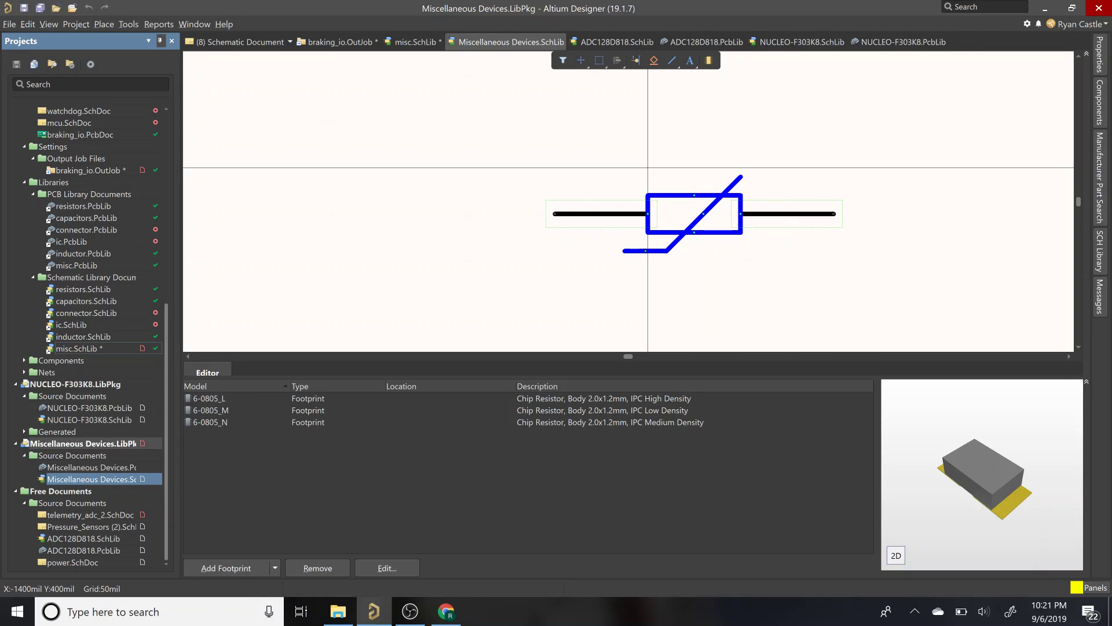
pyautogui.doubleClick(87, 348)
pyautogui.hotkey('ctrl', 'v')
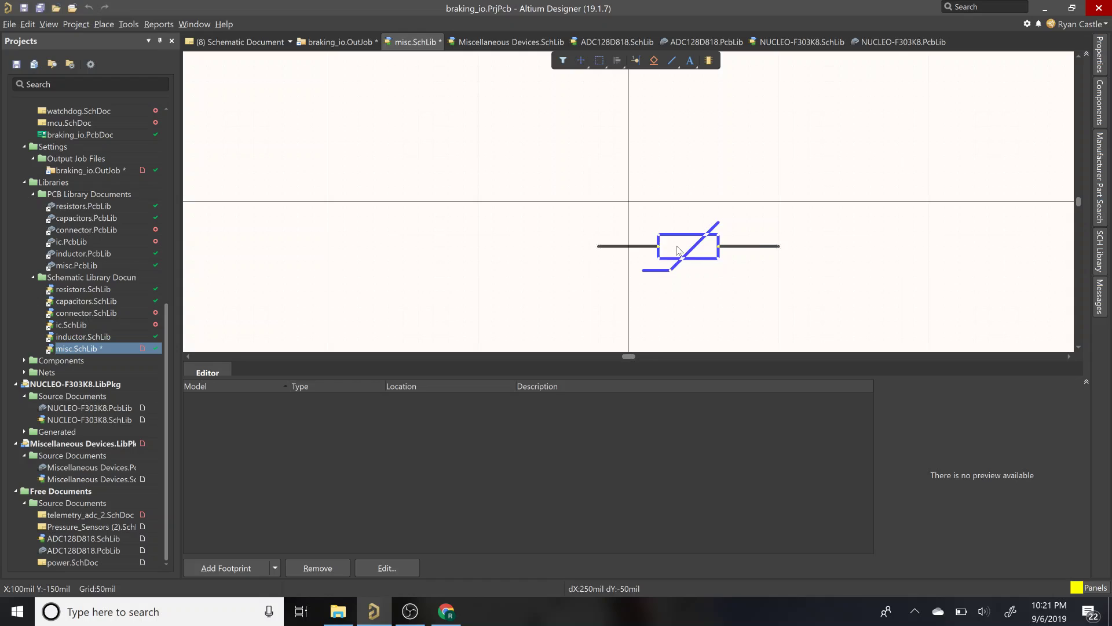
pyautogui.click(648, 227)
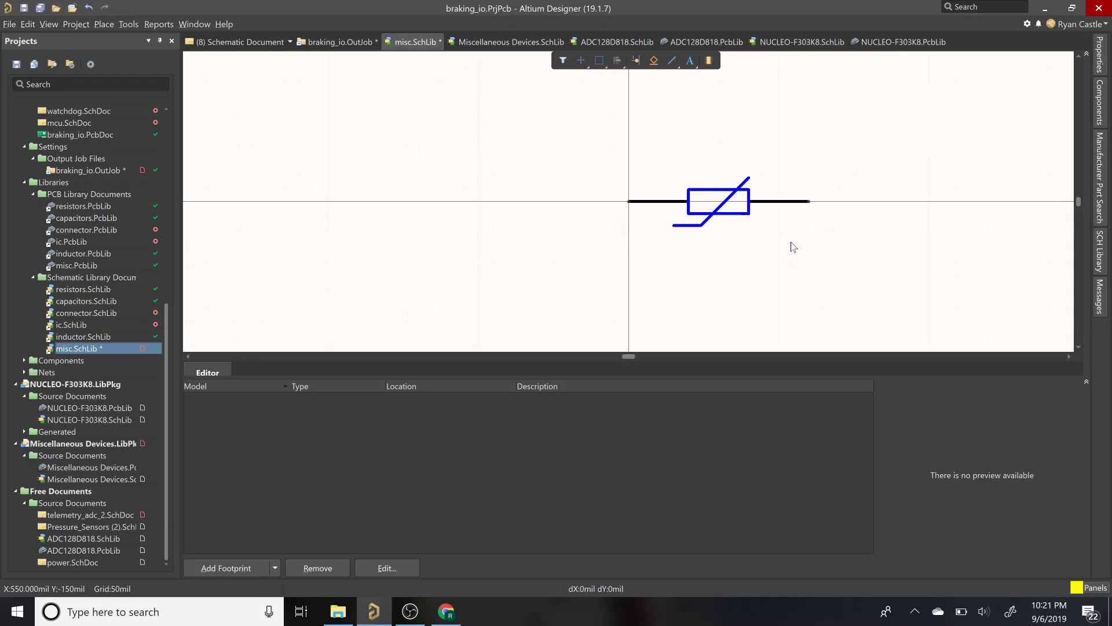
# Step: Toggle the visible grid and check the snap grid size
pyautogui.click(985, 7)
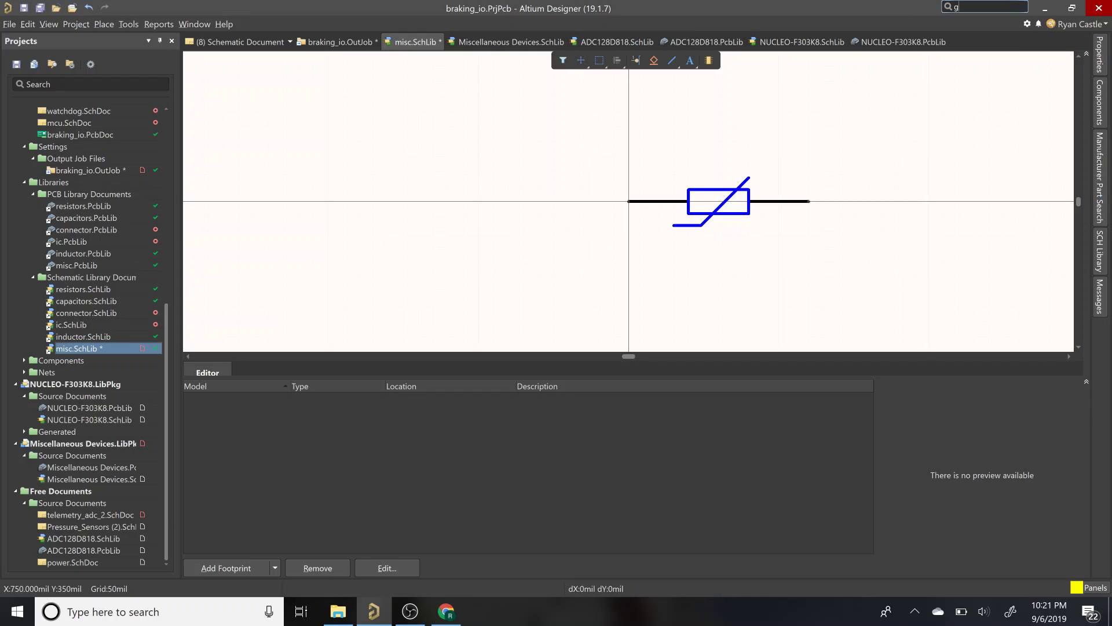
pyautogui.write('grid')
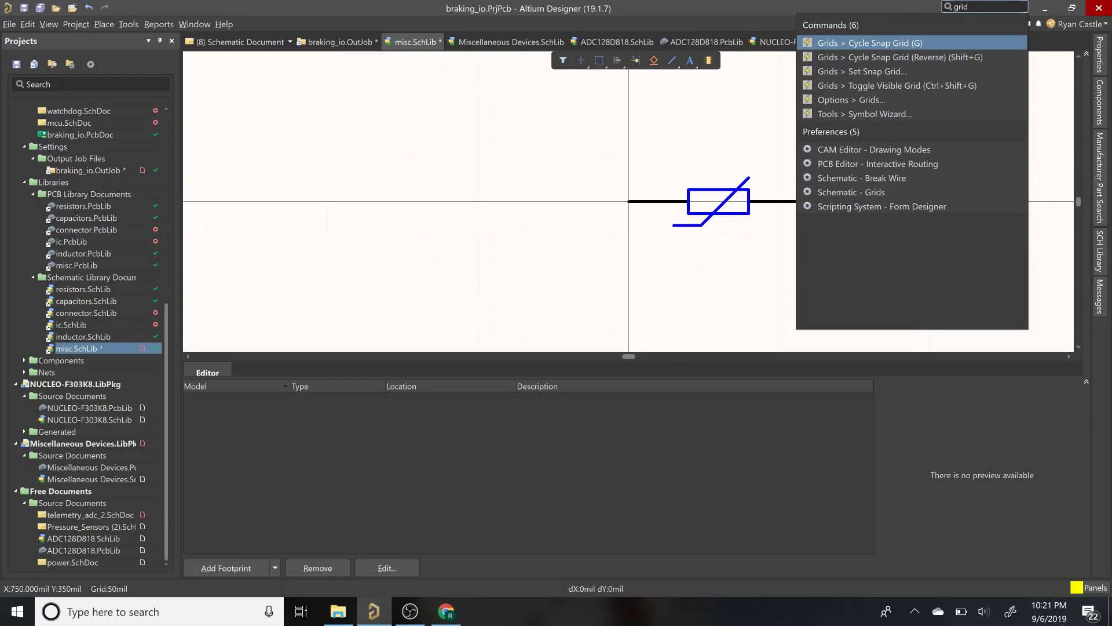
pyautogui.click(918, 84)
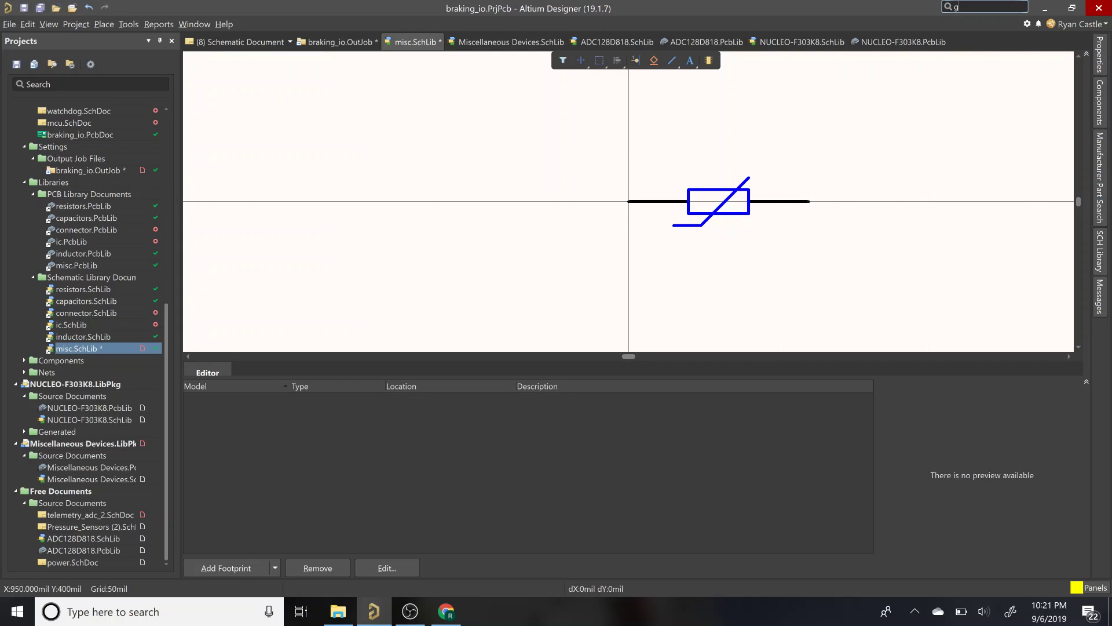
pyautogui.write('grid')
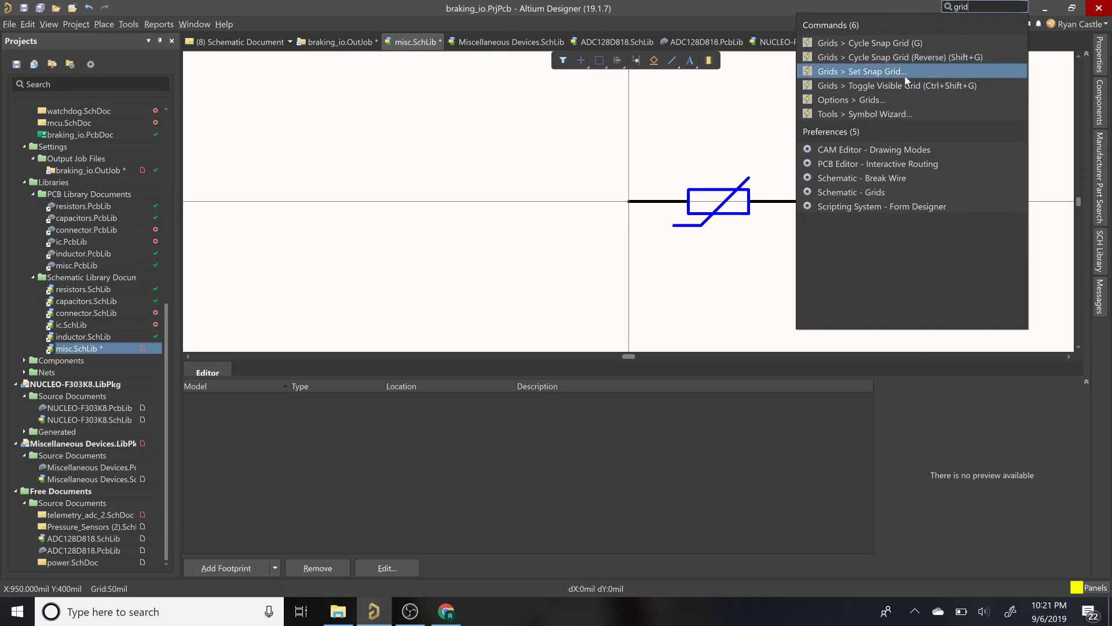
pyautogui.click(905, 74)
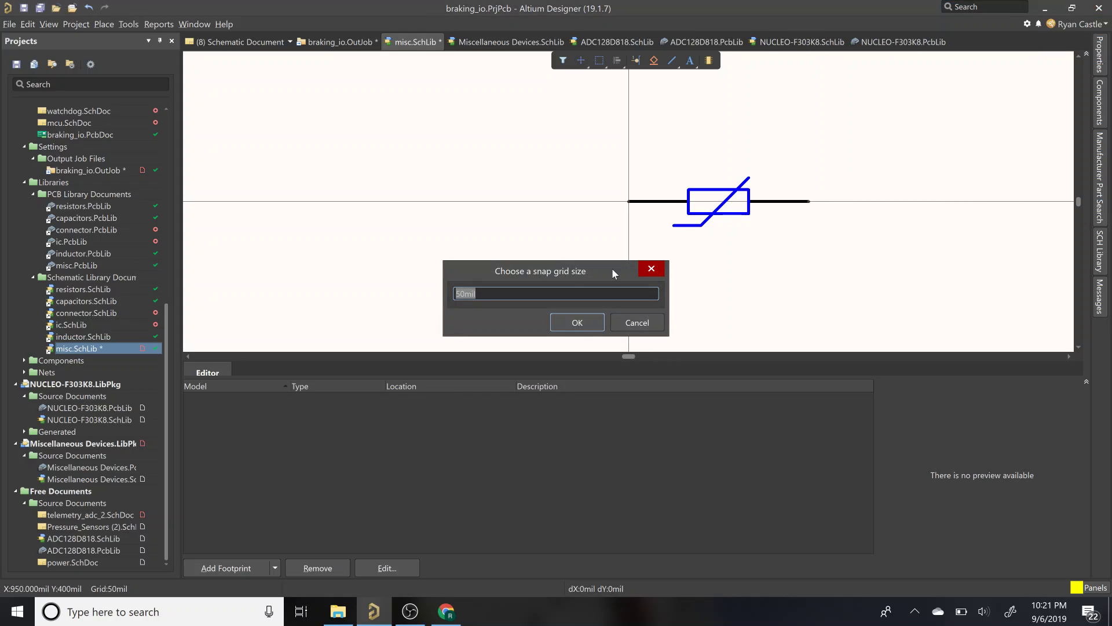
pyautogui.click(651, 269)
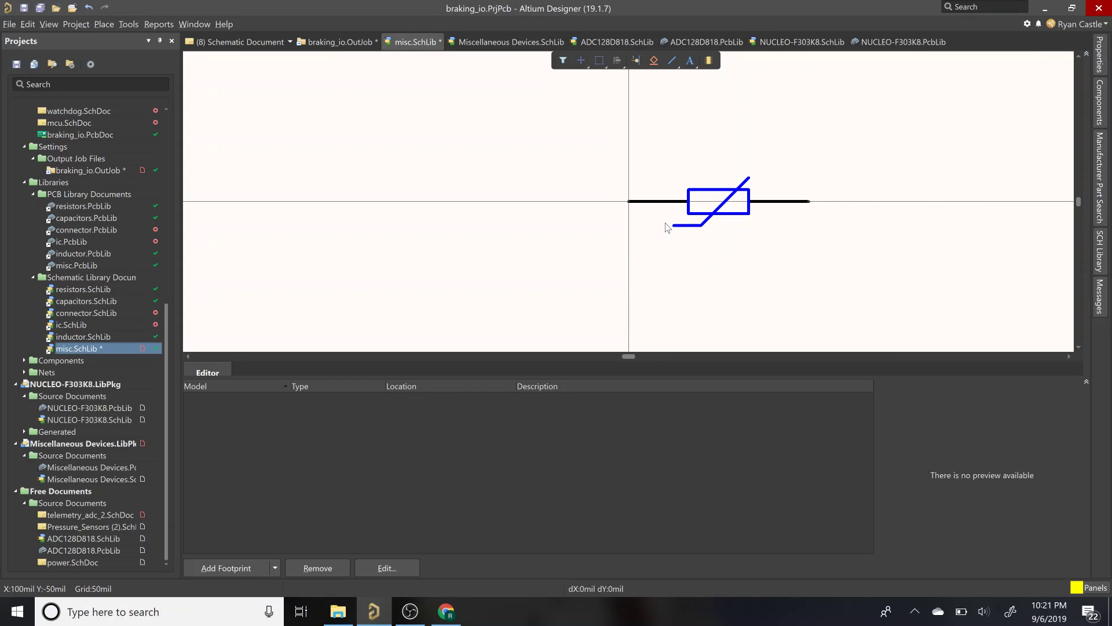
# Step: Check how the pasted symbol's pins line up with the origin and save misc.SchLib
pyautogui.keyDown('ctrl'); pyautogui.scroll(2, 667, 226); pyautogui.keyUp('ctrl')
pyautogui.click(630, 185)
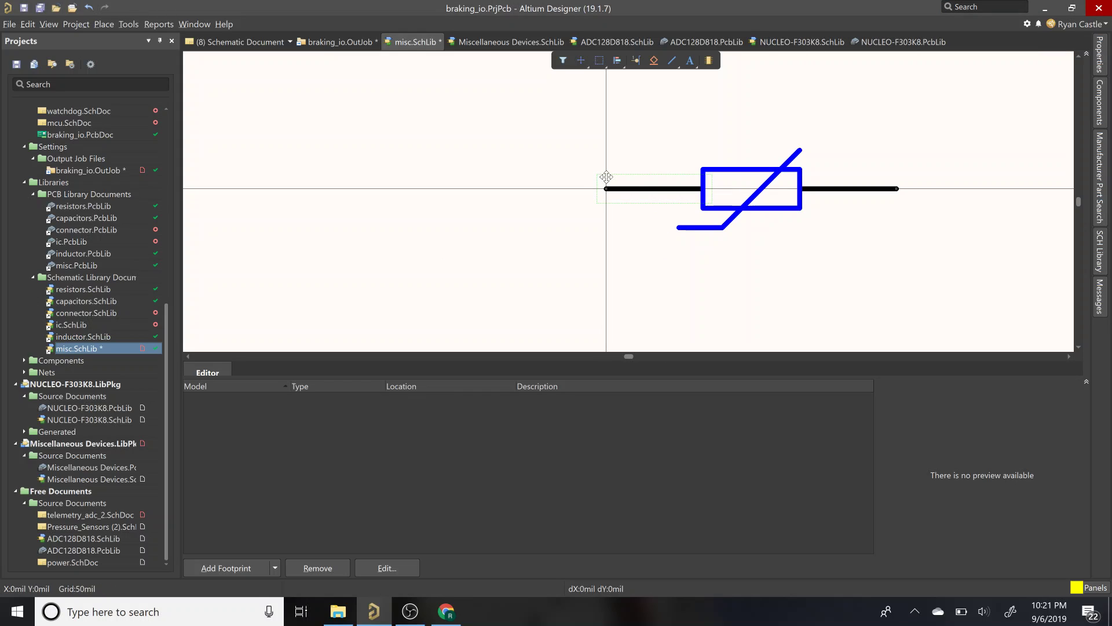
pyautogui.moveTo(607, 176)
pyautogui.mouseDown()
pyautogui.moveTo(606, 162)
pyautogui.moveTo(599, 181)
pyautogui.mouseUp()
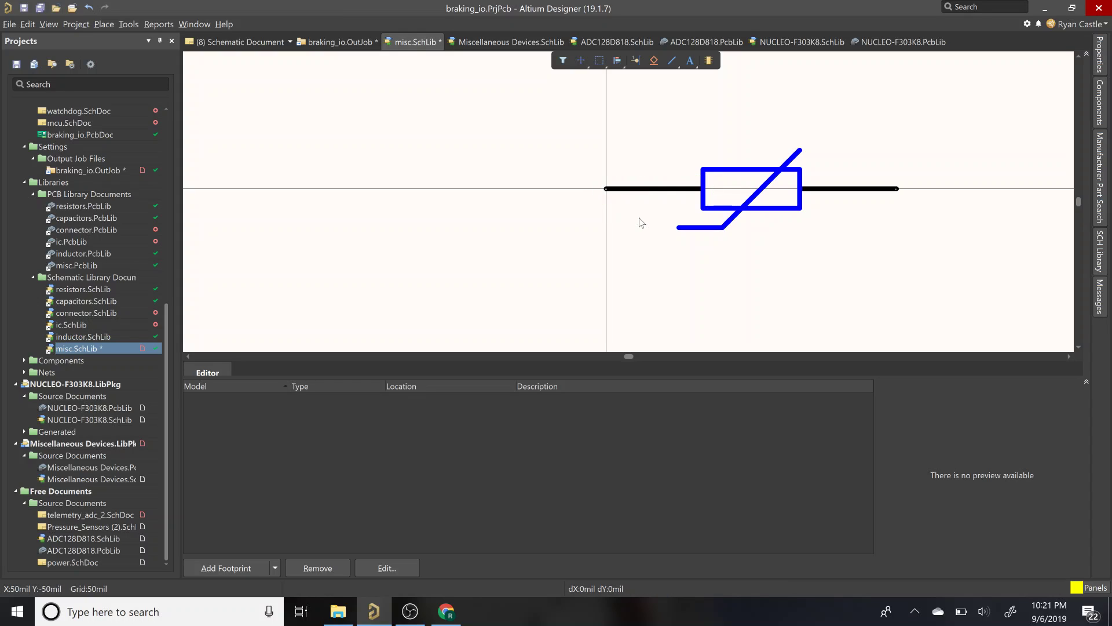
pyautogui.click(649, 191)
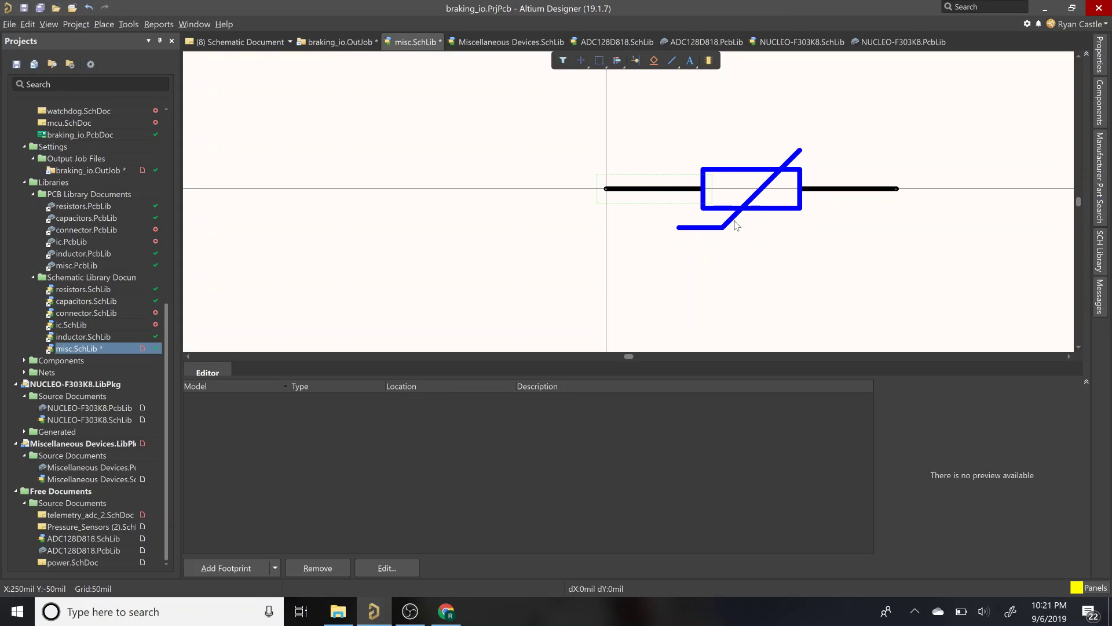
pyautogui.moveTo(733, 226)
pyautogui.mouseDown()
pyautogui.moveTo(800, 218)
pyautogui.moveTo(729, 224)
pyautogui.mouseUp()
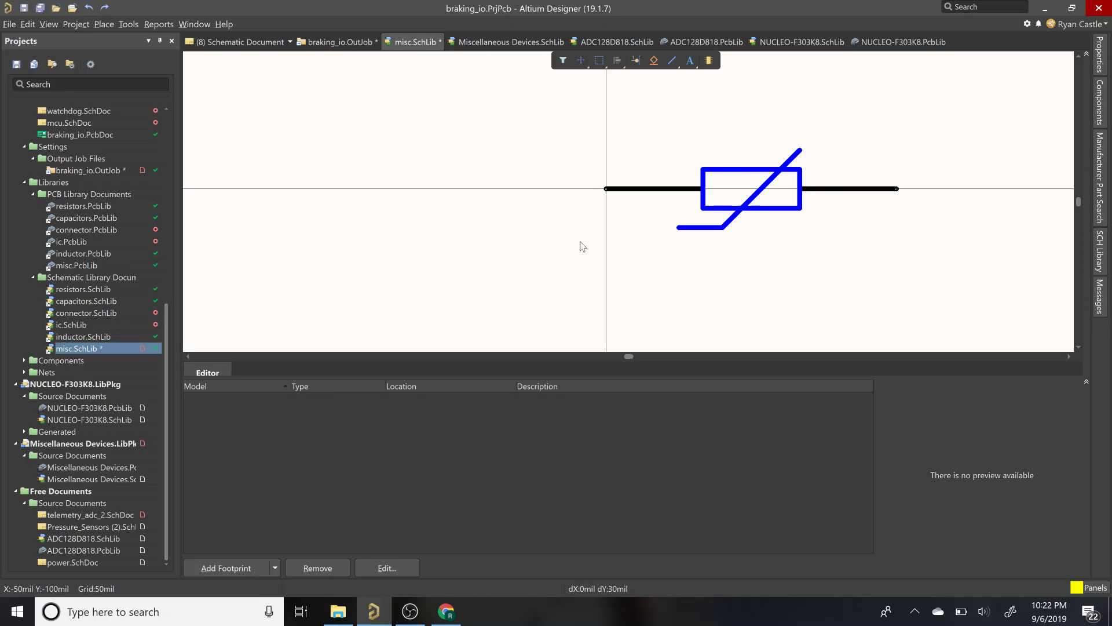
pyautogui.hotkey('ctrl', 's')
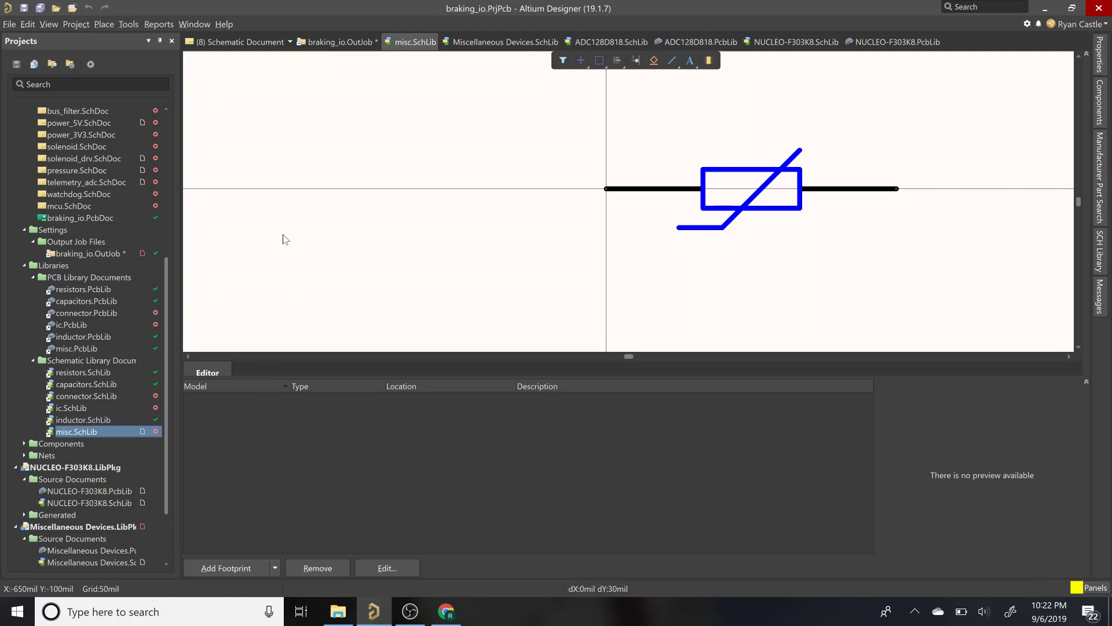
# Step: Attach the SMD-0805-RES footprint from resistors.PcbLib to the component, save misc.SchLib, and preview the footprint in 2D
pyautogui.click(225, 568)
pyautogui.click(704, 156)
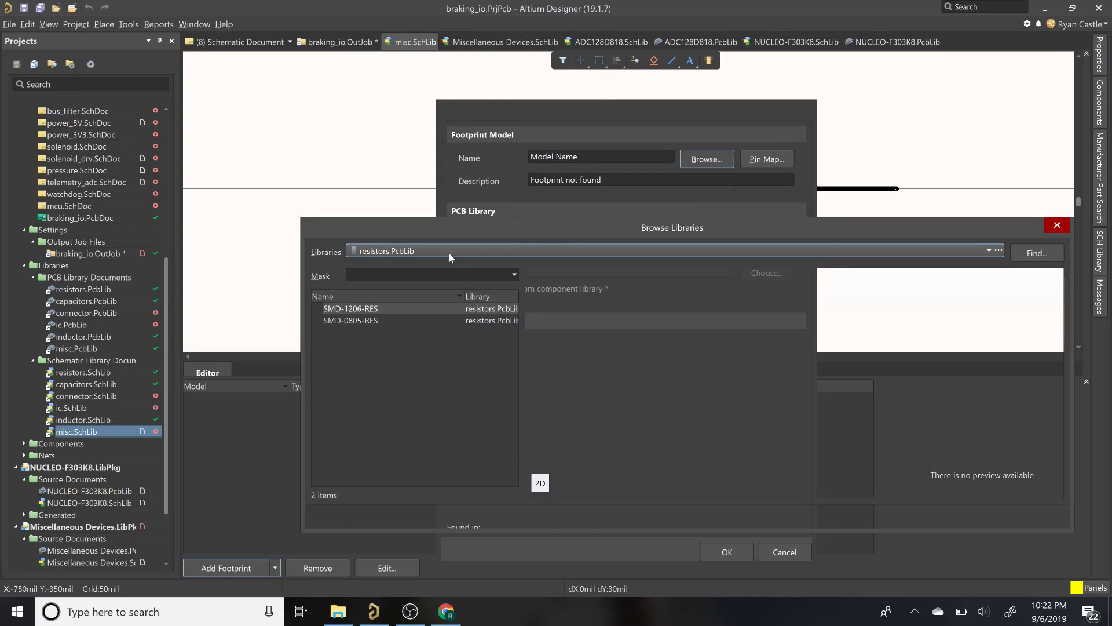
pyautogui.click(446, 247)
pyautogui.click(446, 248)
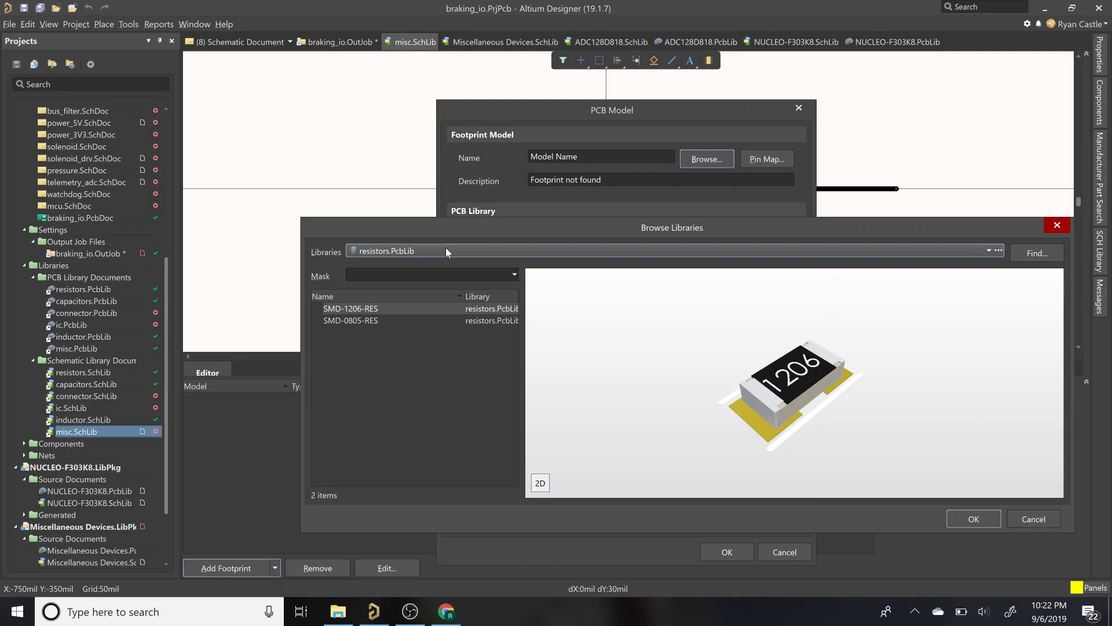
pyautogui.click(382, 321)
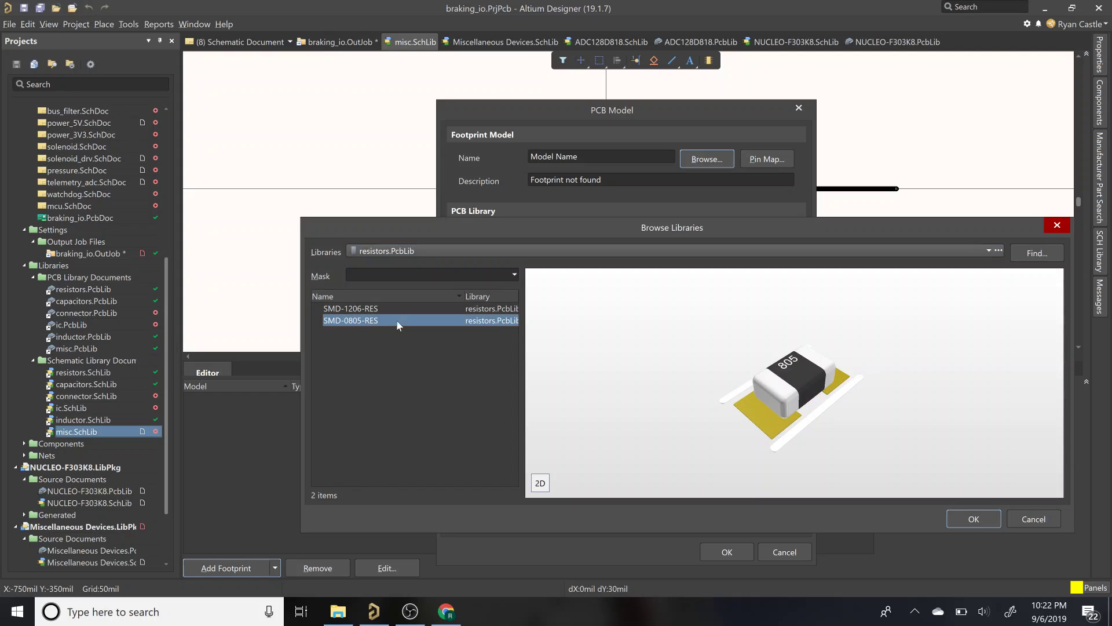
pyautogui.click(974, 519)
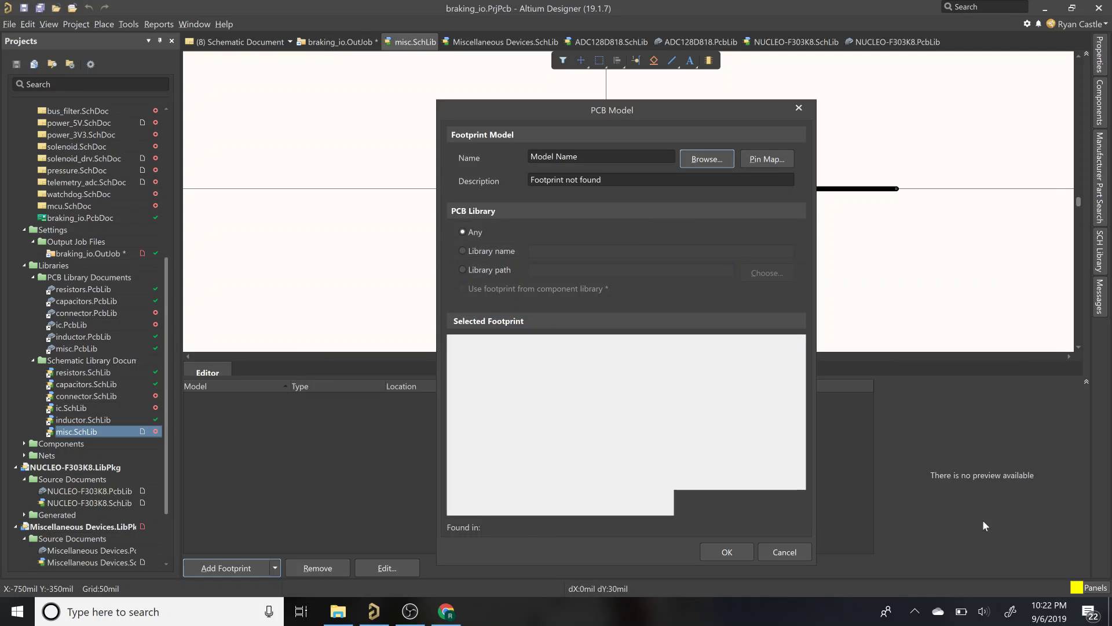
pyautogui.click(728, 553)
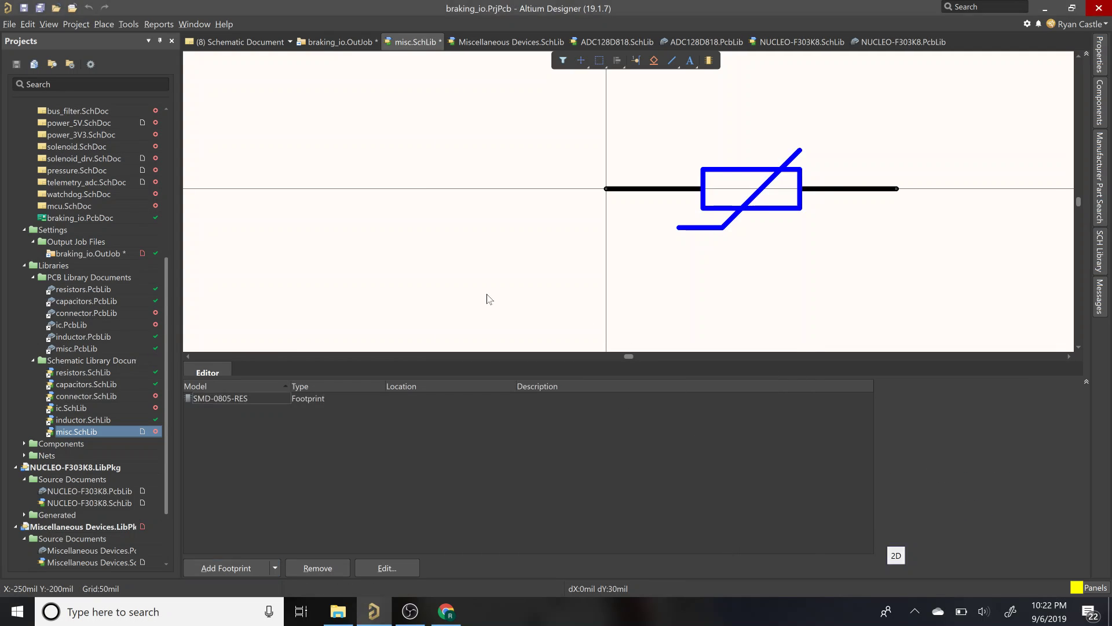
pyautogui.hotkey('ctrl', 's')
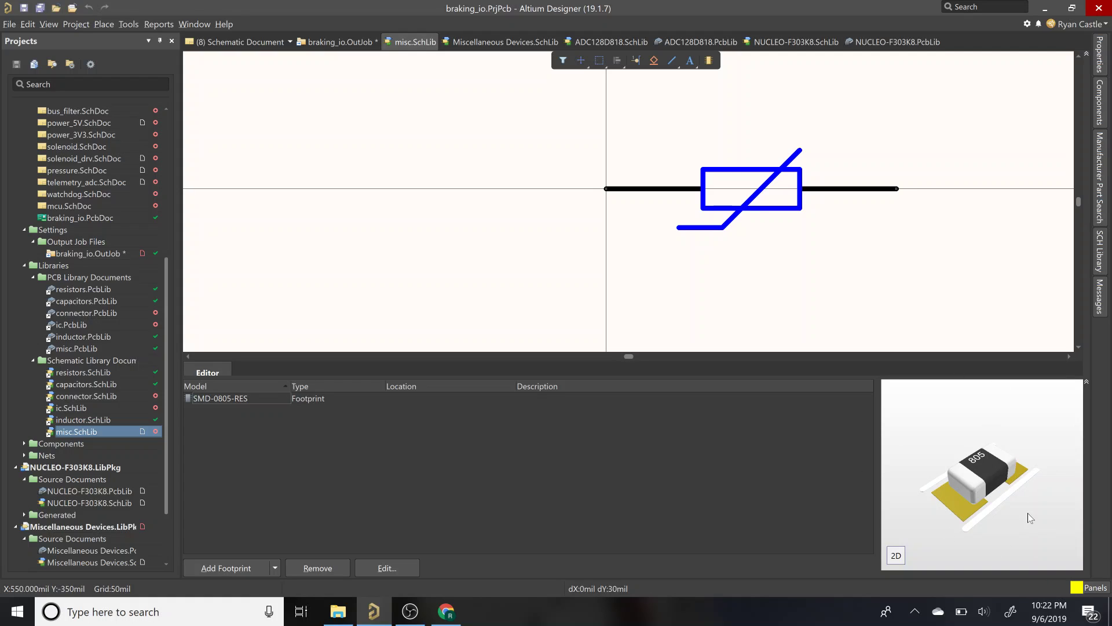
pyautogui.click(896, 555)
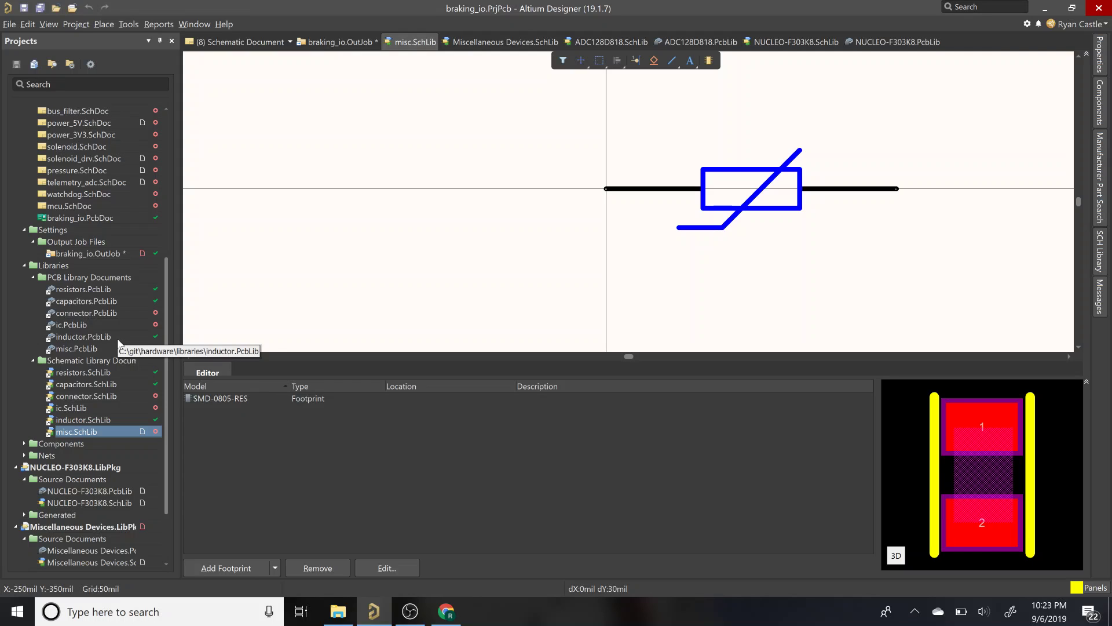
# Step: Open ic.PcbLib and look through its footprints, from 8SOP and the DPAK to the 16-pad TSOP65P640X120
pyautogui.doubleClick(95, 320)
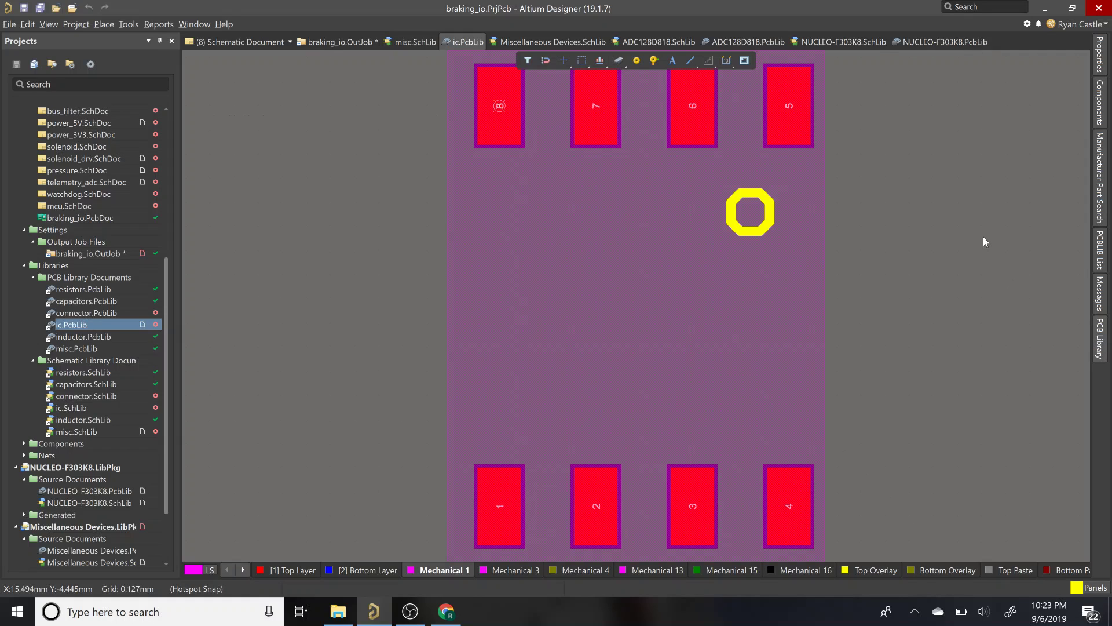
pyautogui.click(1097, 338)
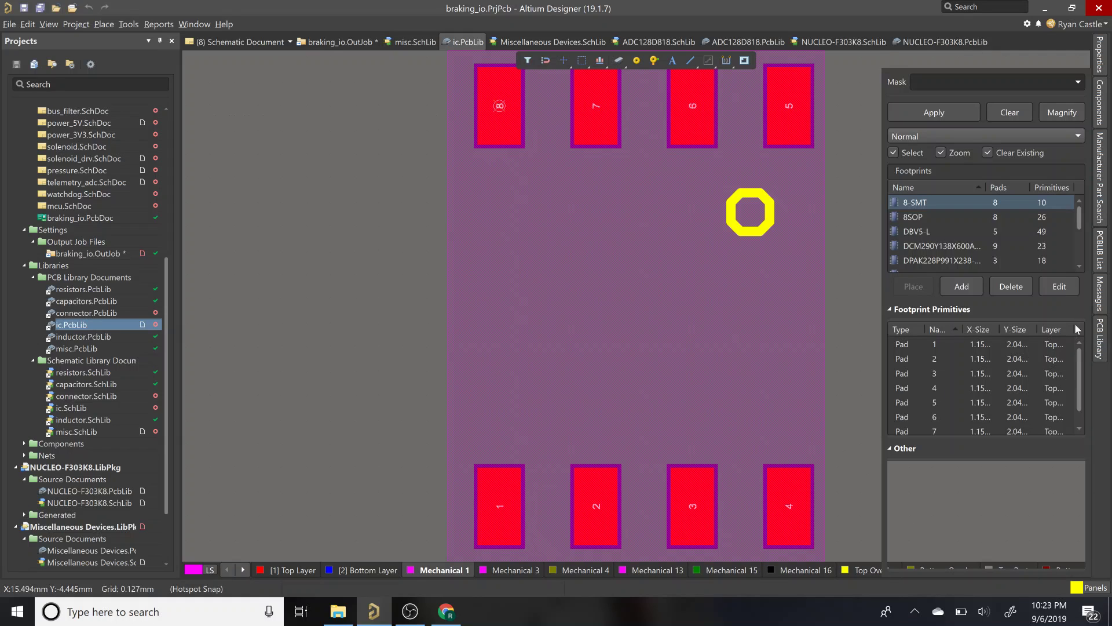
pyautogui.click(953, 218)
pyautogui.click(937, 243)
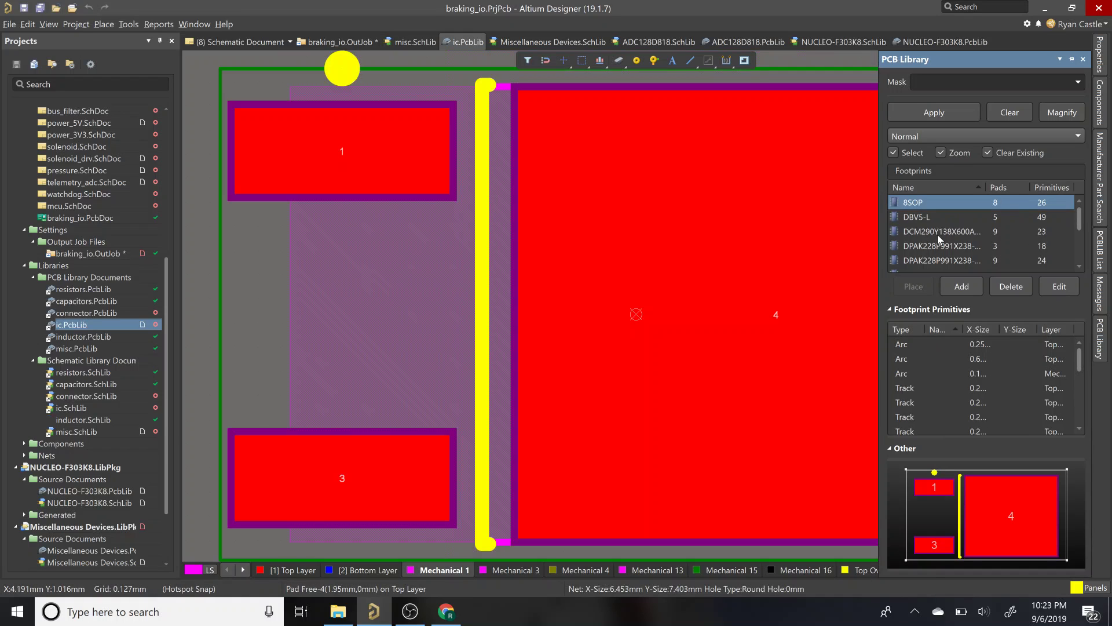
pyautogui.scroll(-10, 939, 232)
pyautogui.click(939, 226)
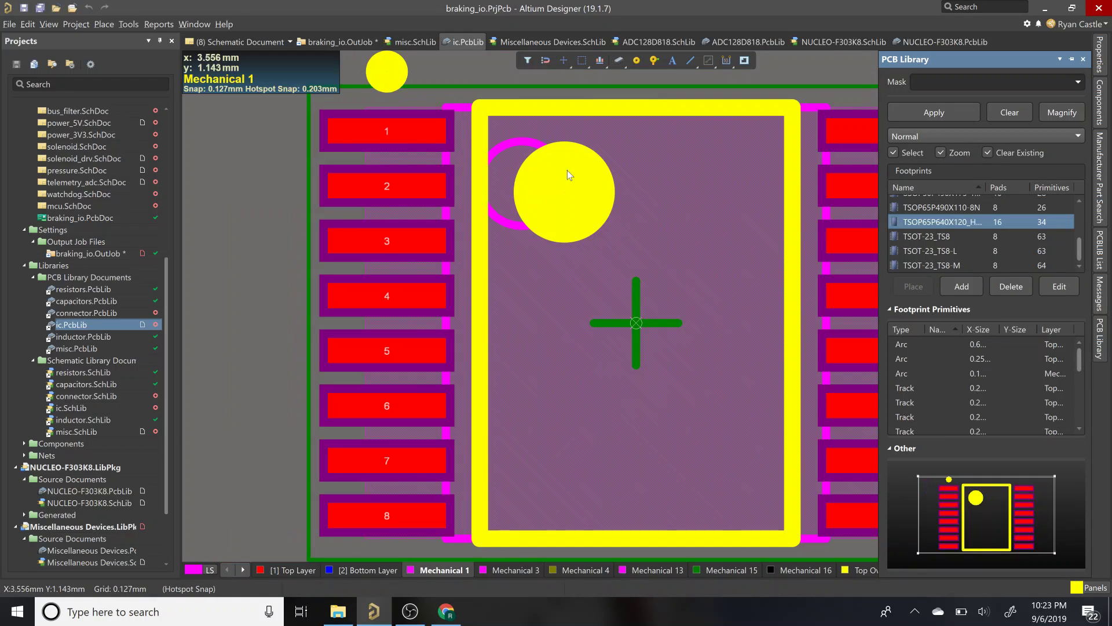
# Step: Look at the component types in the IPC Compliant Footprint Wizard and leave it without creating a footprint
pyautogui.click(128, 25)
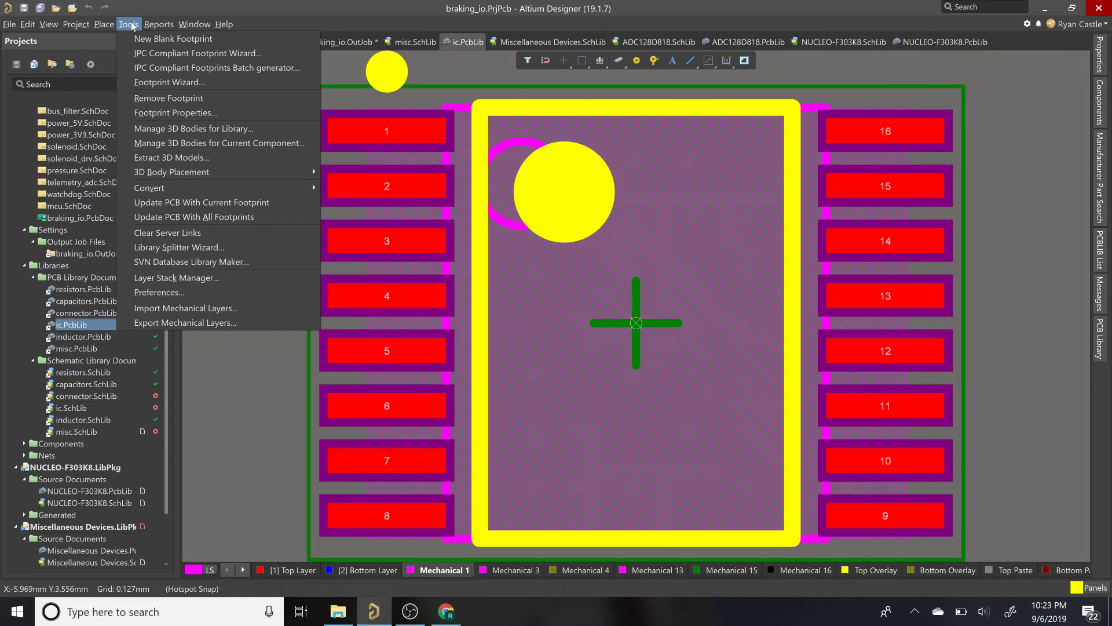
pyautogui.click(156, 57)
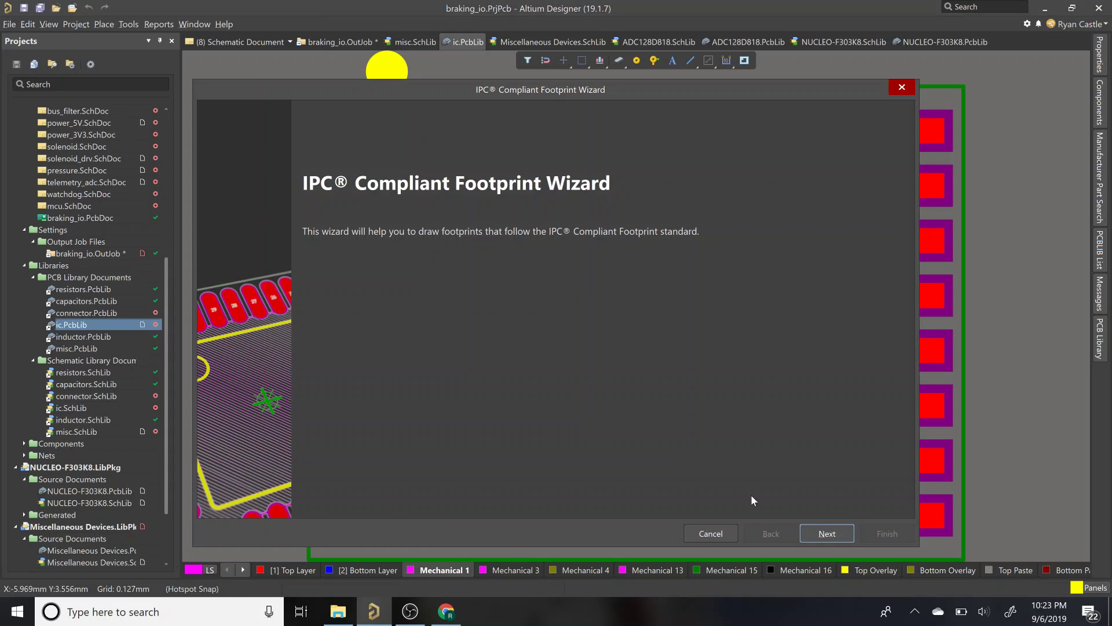
pyautogui.click(824, 533)
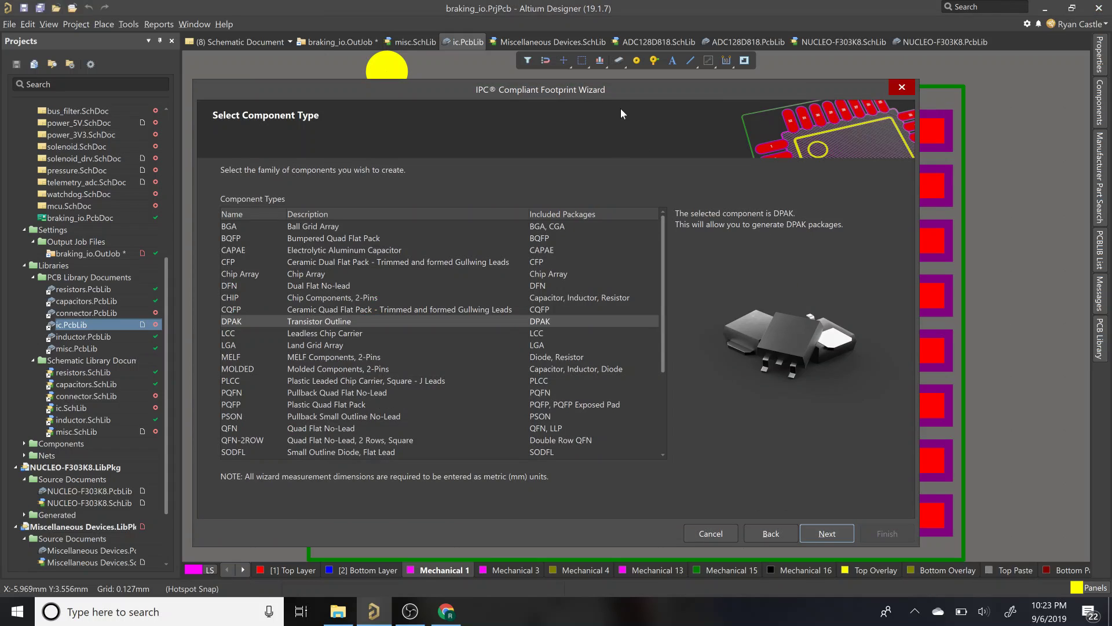
pyautogui.moveTo(611, 94); pyautogui.dragTo(436, 71)
pyautogui.click(551, 509)
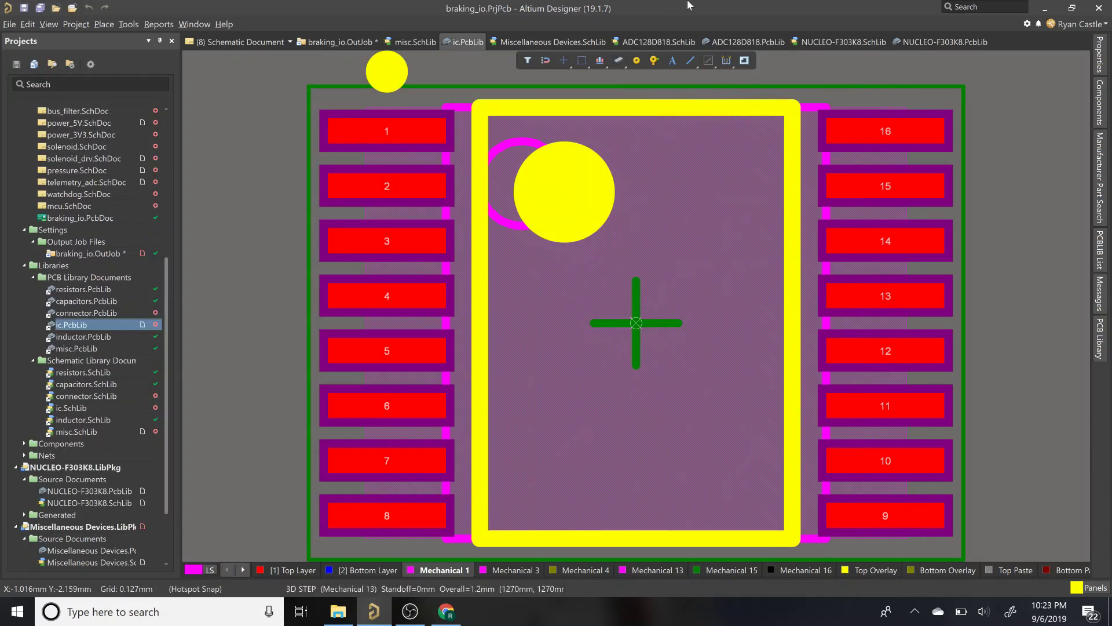
# Step: Arrange Altium Designer and the browser's Digi-Key thermistor page side by side, with the page's Documents & Media section in view
pyautogui.click(1072, 8)
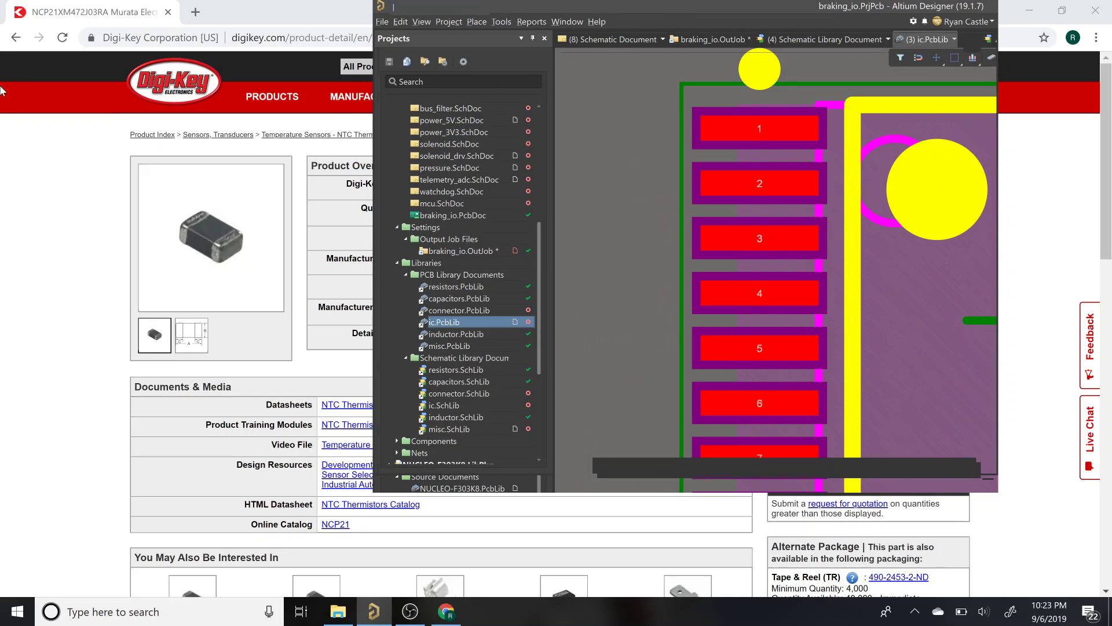
pyautogui.press('super+Left')
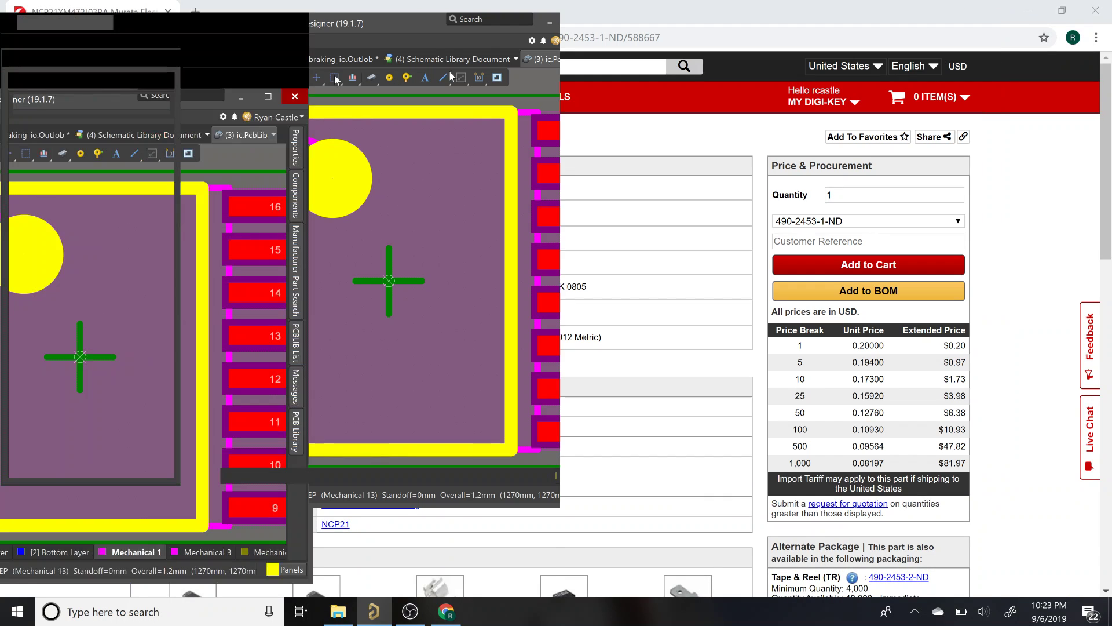
pyautogui.click(733, 16)
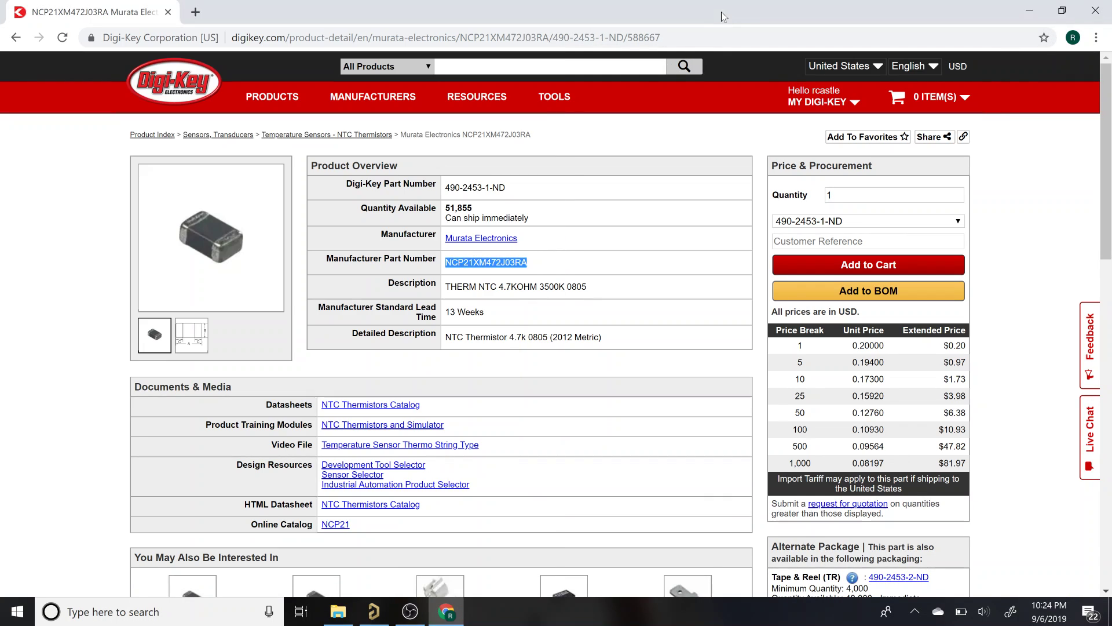
pyautogui.press('super+Right')
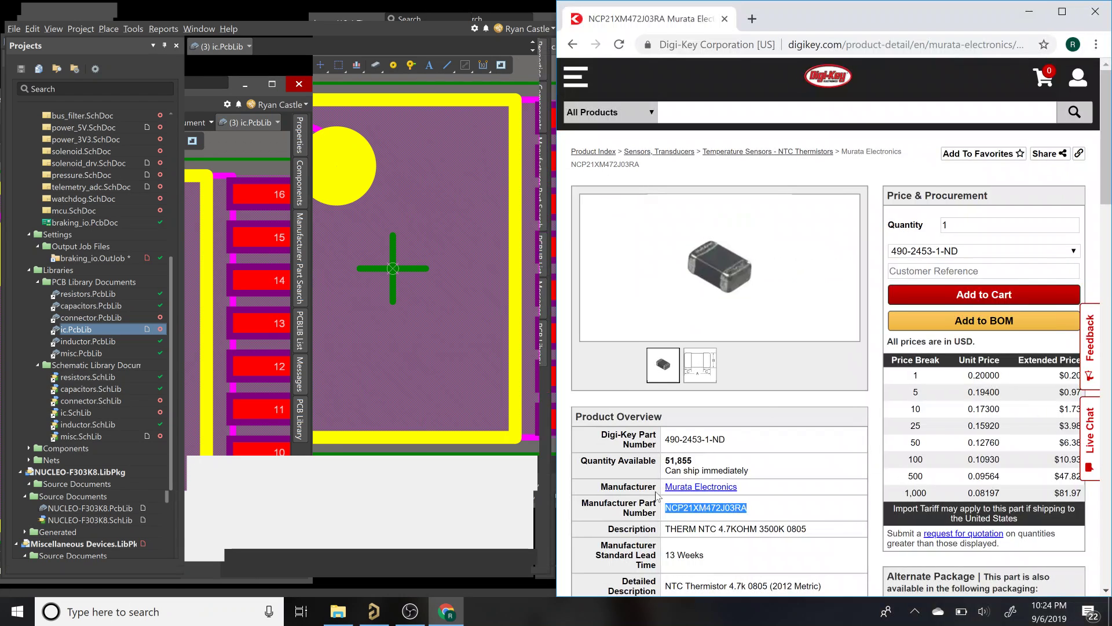
pyautogui.scroll(-3, 711, 475)
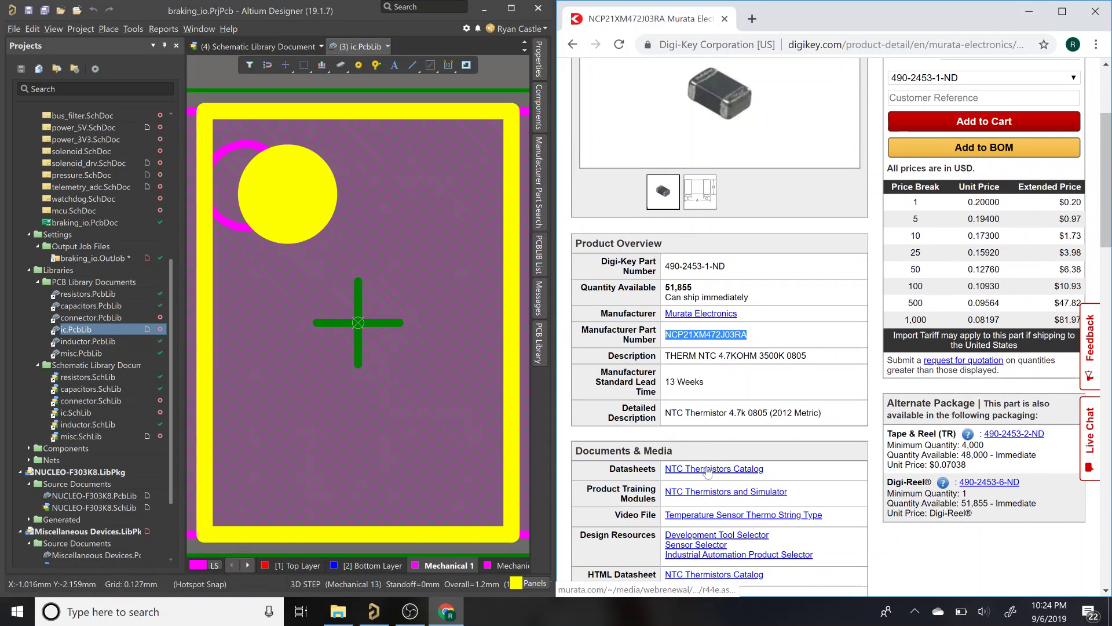
# Step: Open the NTC Thermistors Catalog datasheet from the Digi-Key page and start the IPC Compliant Footprint Wizard in Altium Designer
pyautogui.click(709, 475)
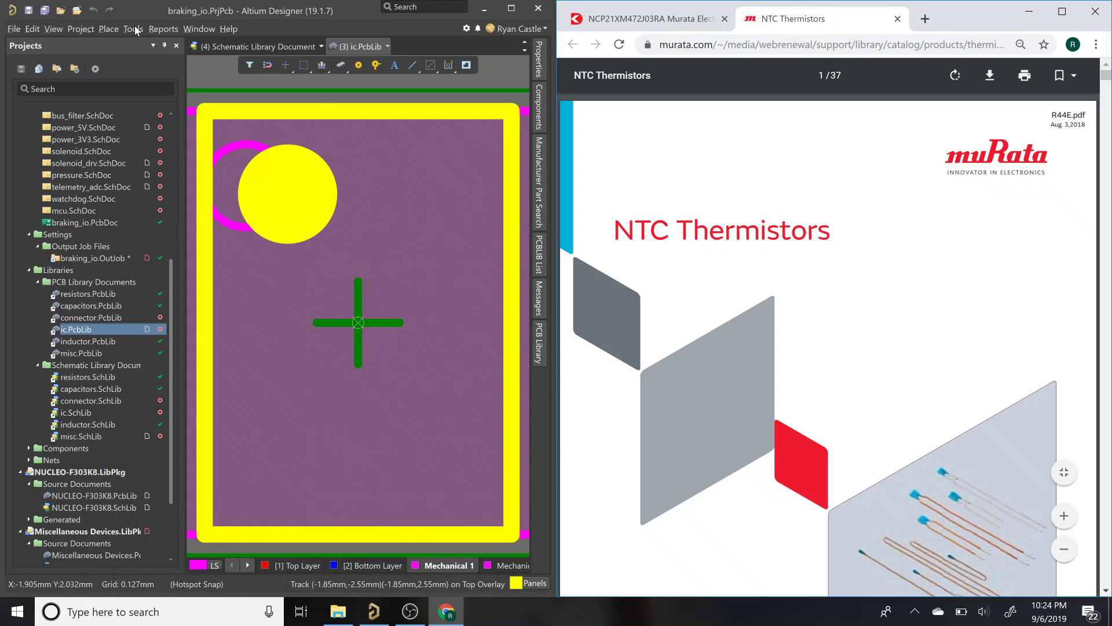
pyautogui.click(133, 29)
pyautogui.click(151, 57)
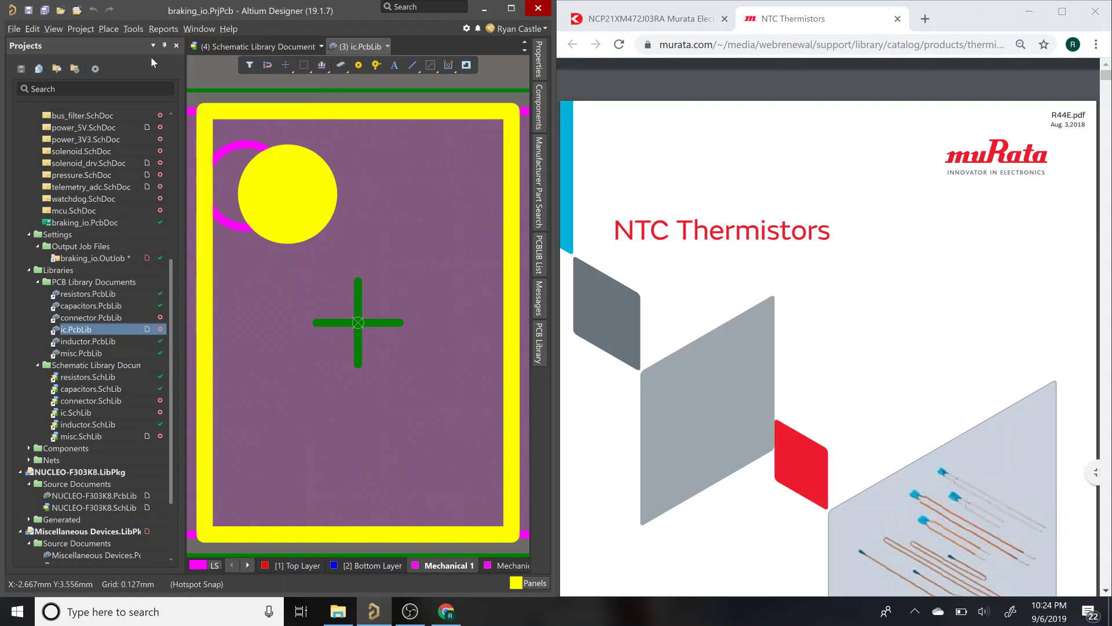
# Step: Look through the Murata catalog from its contents and part numbering tables to the dimension drawing on the 0201 size page
pyautogui.click(808, 322)
pyautogui.scroll(-4, 813, 311)
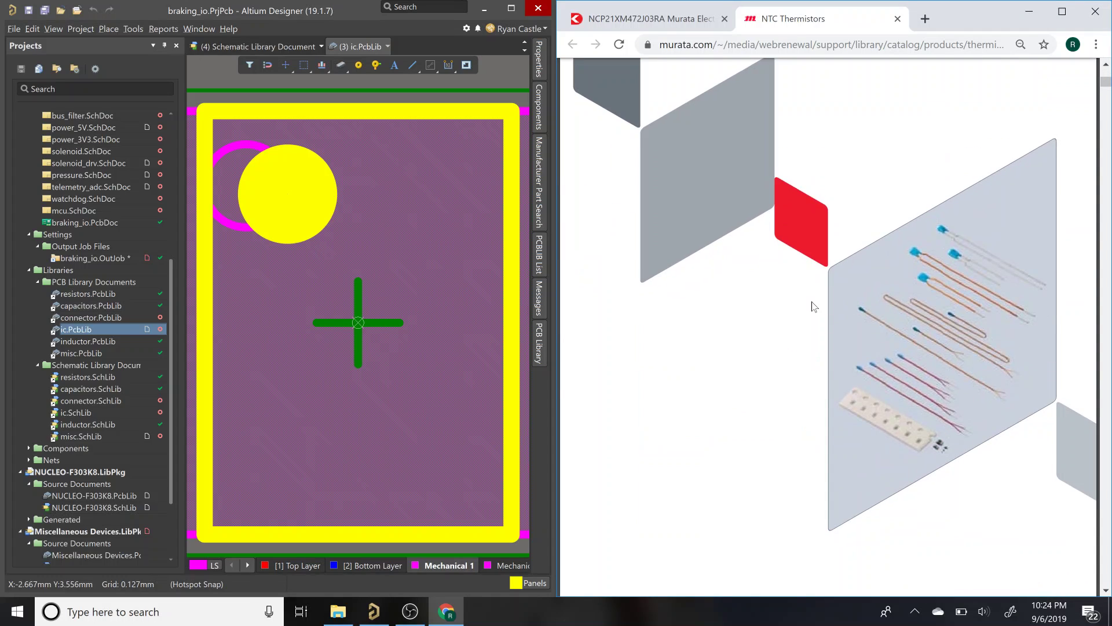
pyautogui.scroll(-8, 814, 301)
pyautogui.scroll(-2, 818, 286)
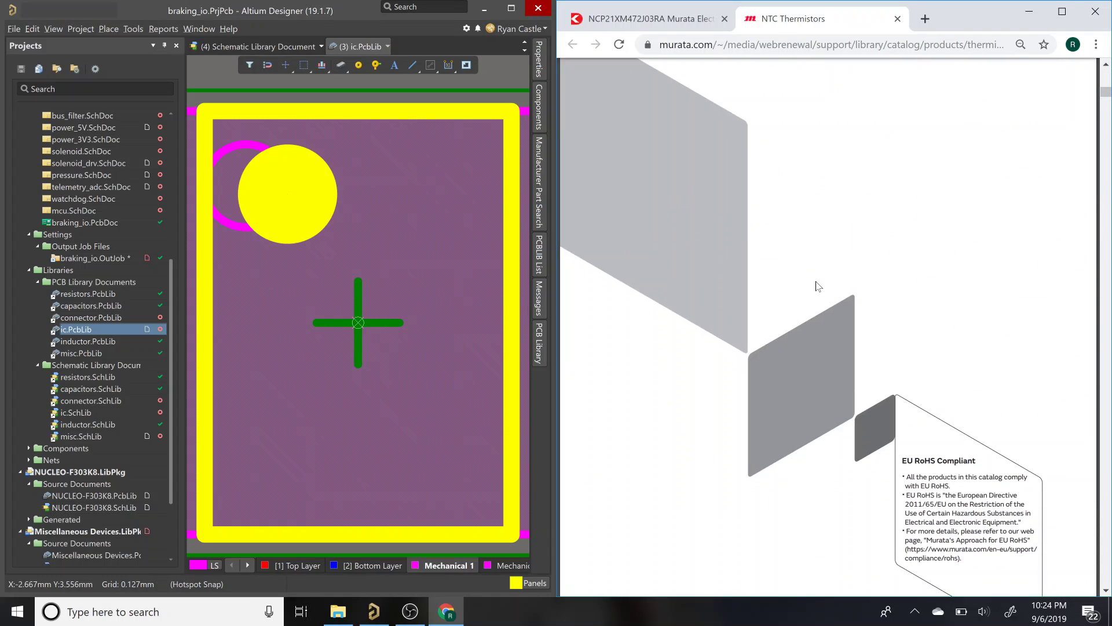
pyautogui.scroll(-8, 817, 286)
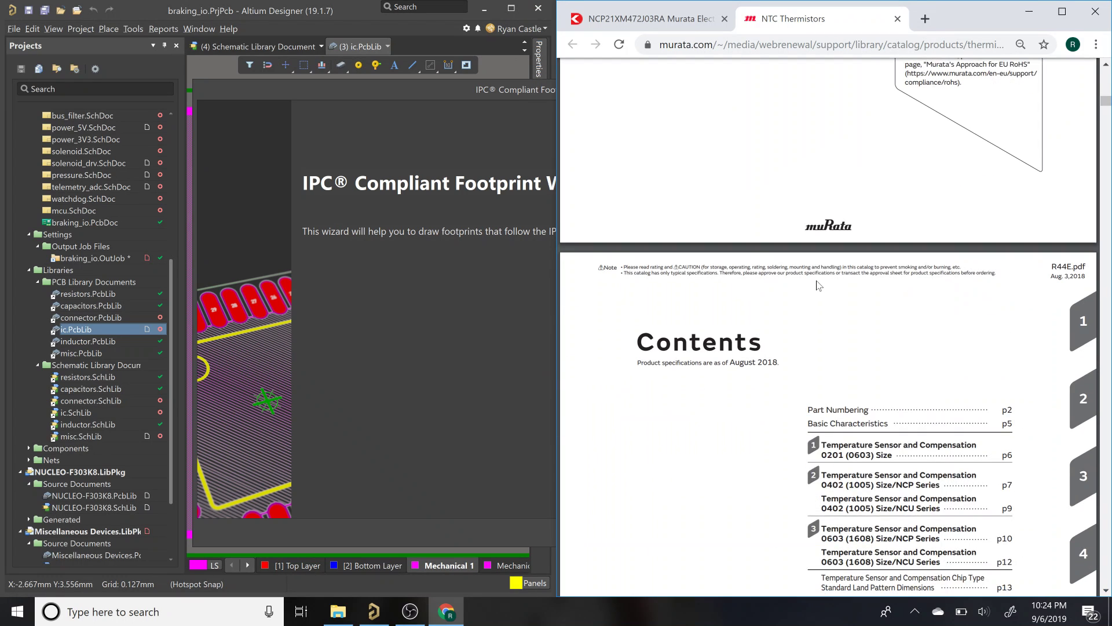
pyautogui.scroll(-15, 817, 285)
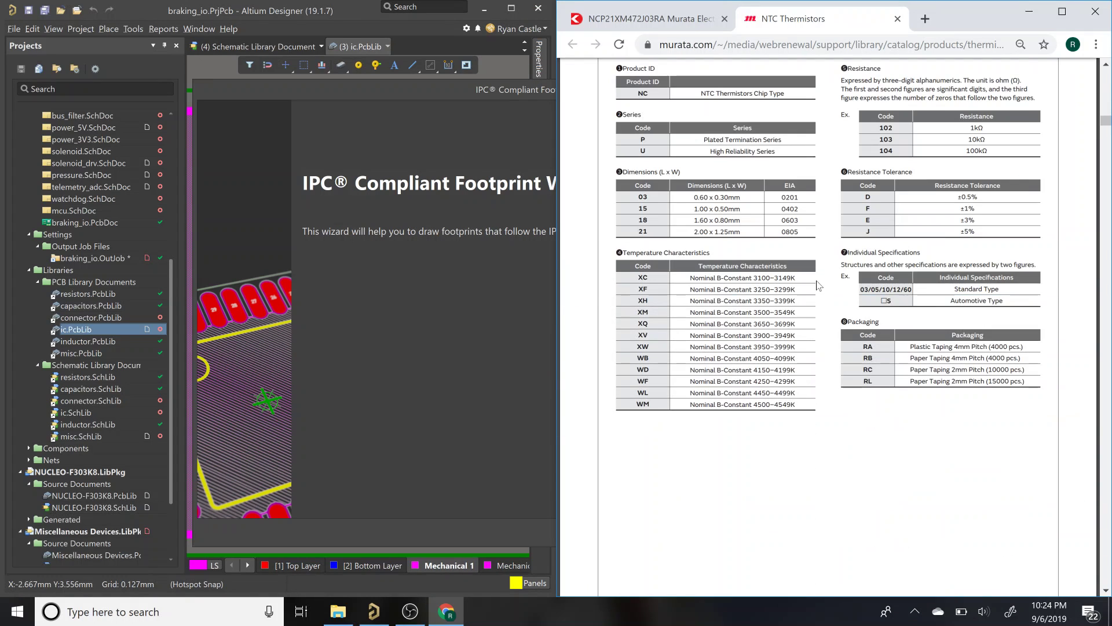
pyautogui.scroll(-15, 818, 285)
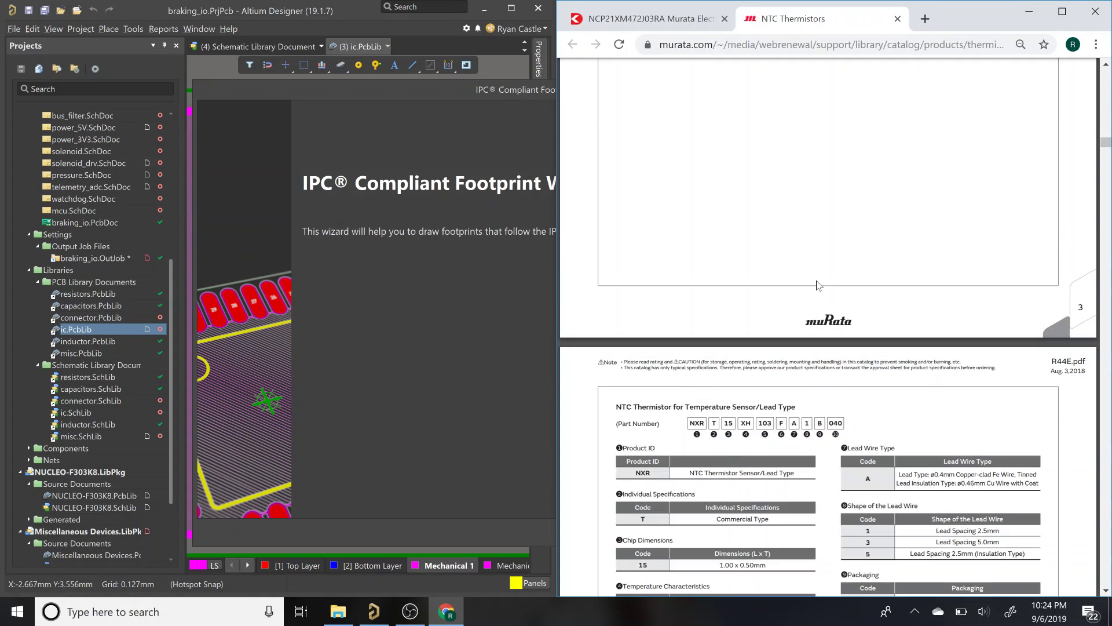
pyautogui.scroll(-1, 819, 281)
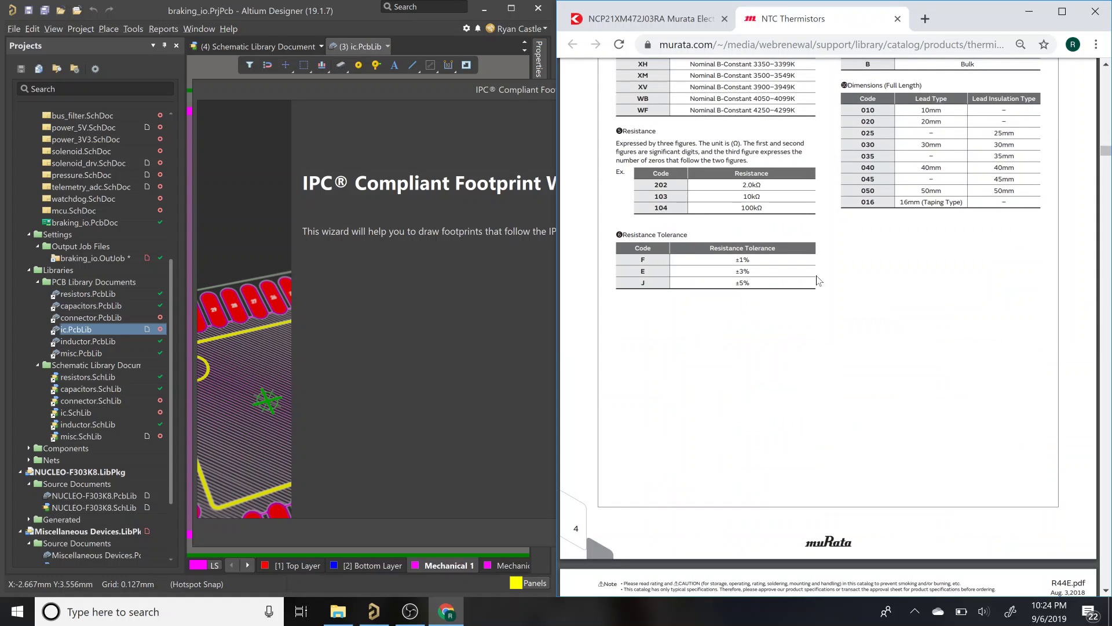
pyautogui.scroll(-10, 819, 281)
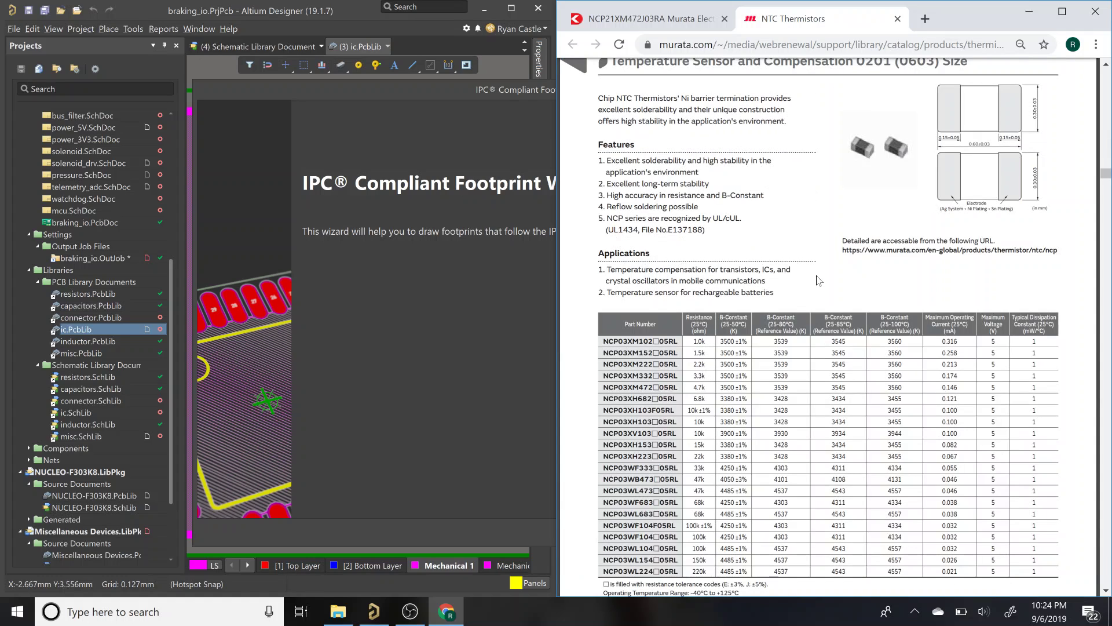
pyautogui.scroll(2, 818, 281)
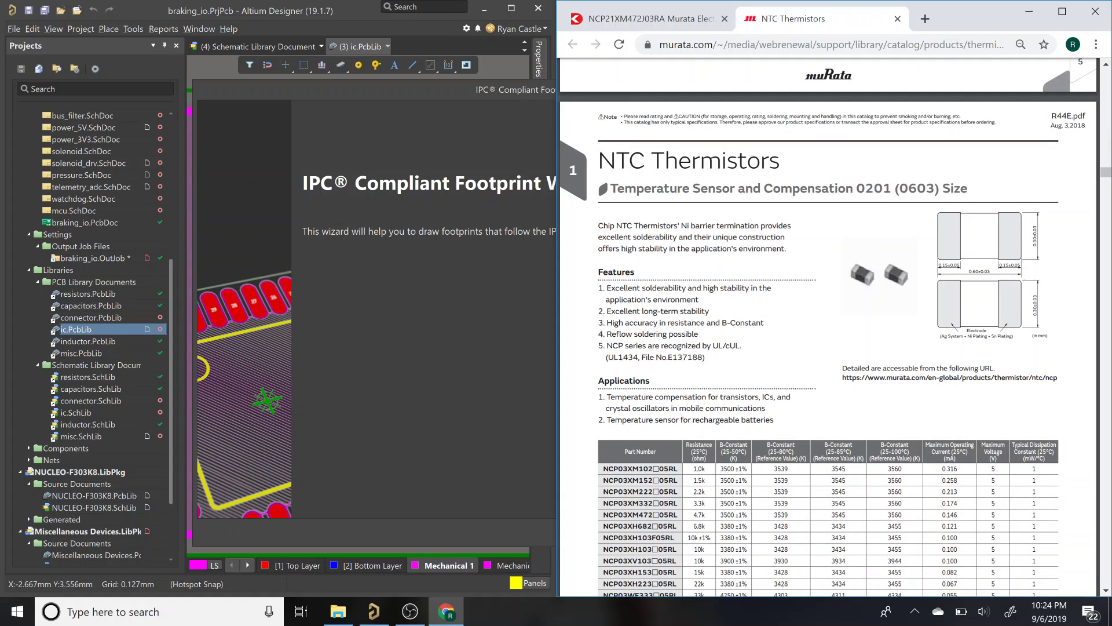
# Step: Choose the CHIP two-pin component type in the footprint wizard and proceed to its package dimensions
pyautogui.click(814, 530)
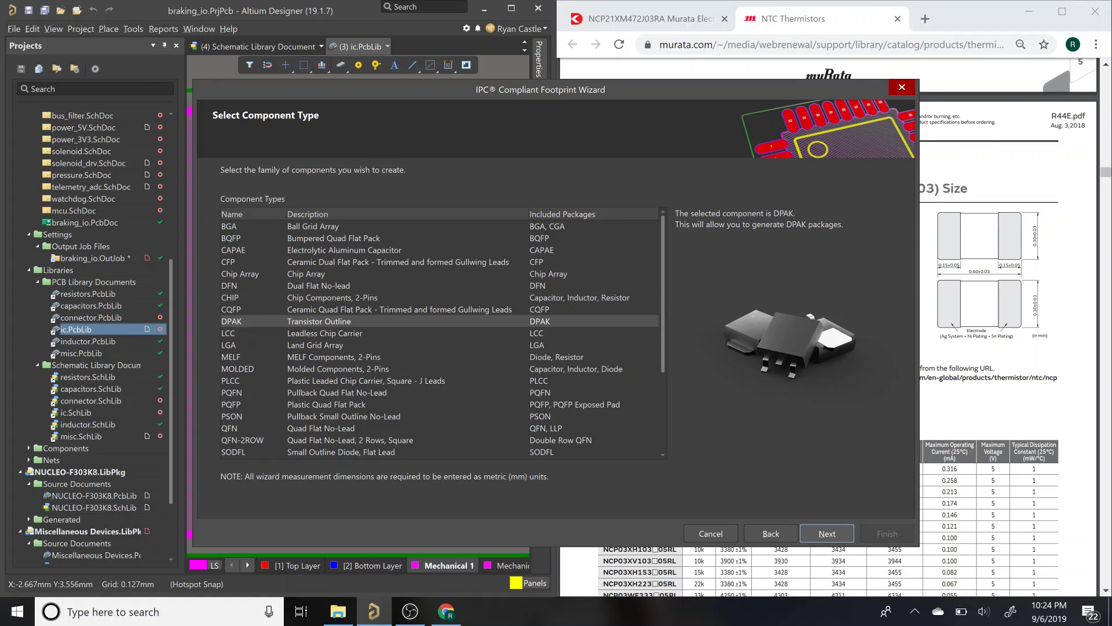
pyautogui.click(284, 240)
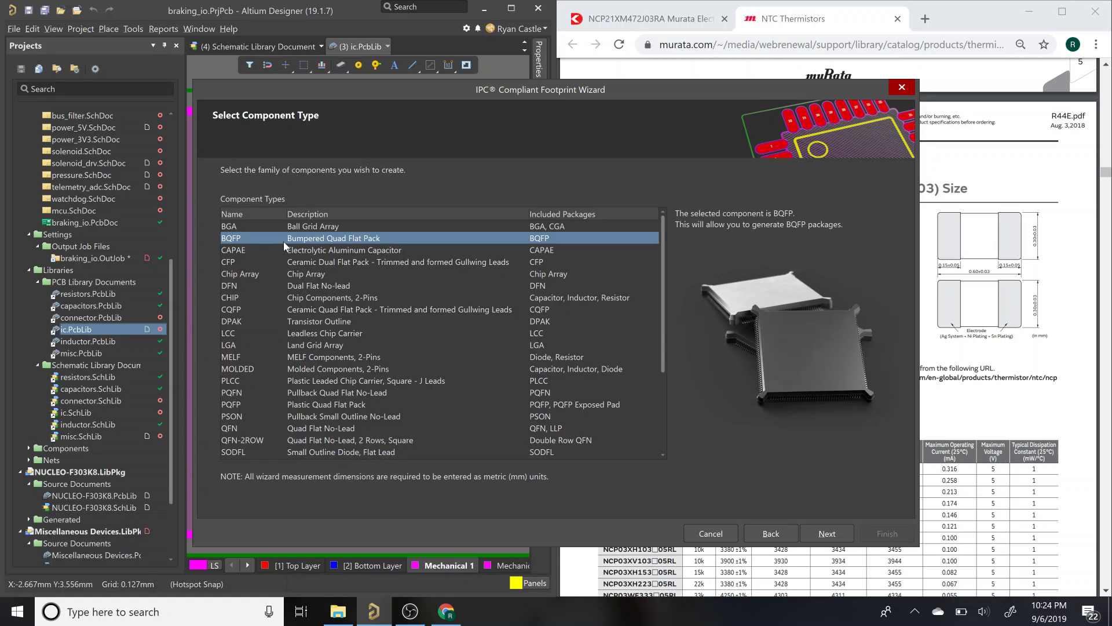
pyautogui.press('Down')
pyautogui.press('Down')
pyautogui.press('Down')
pyautogui.press('Down')
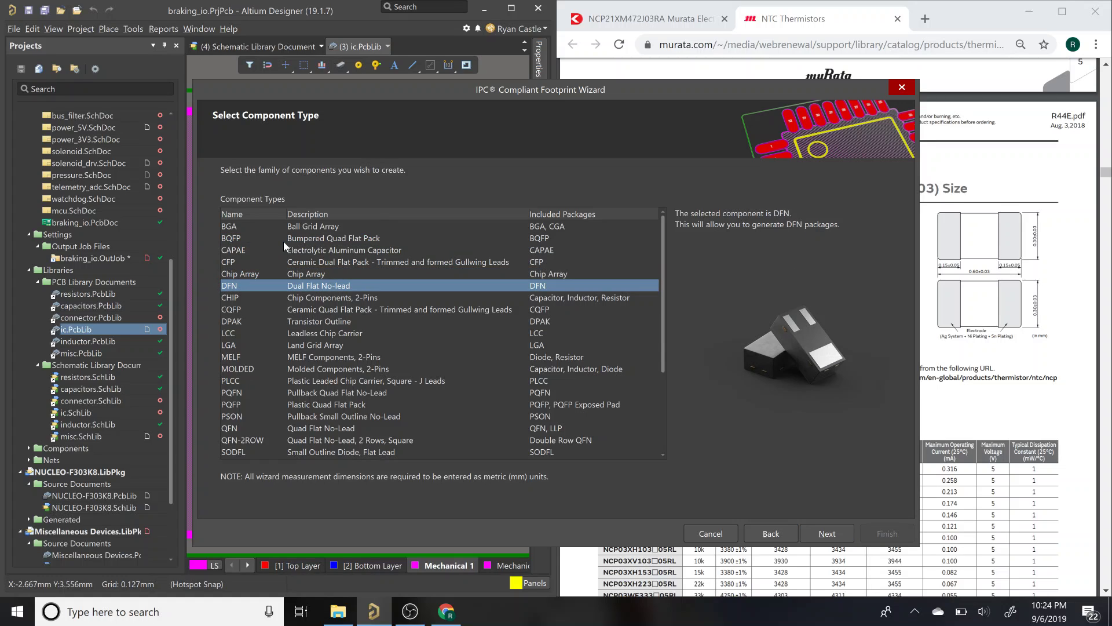
pyautogui.press('Down')
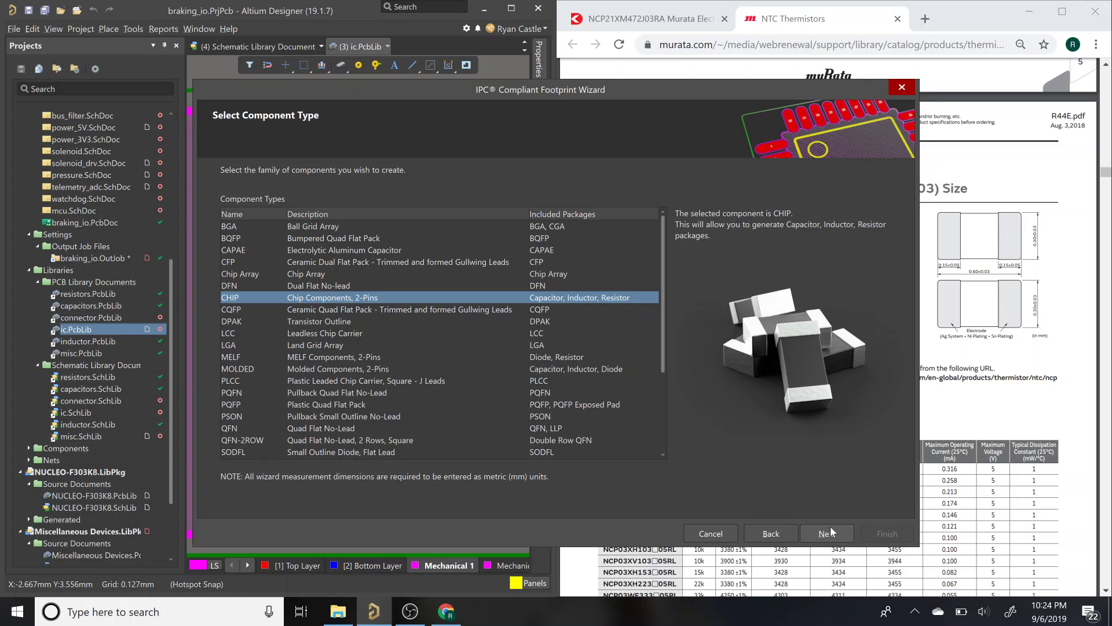
pyautogui.click(832, 532)
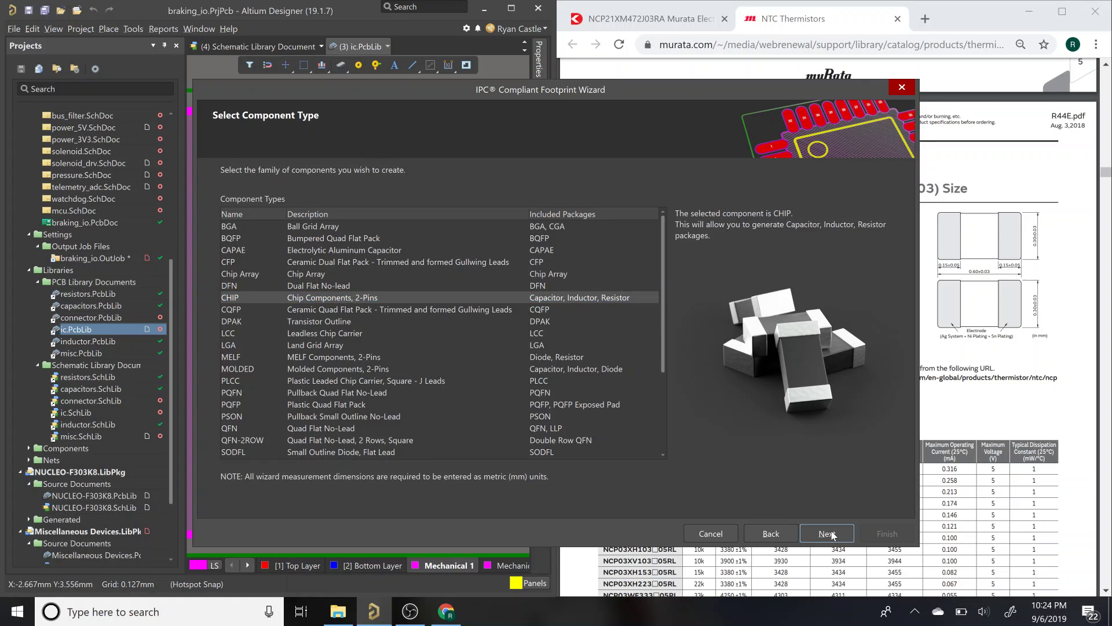
pyautogui.click(830, 533)
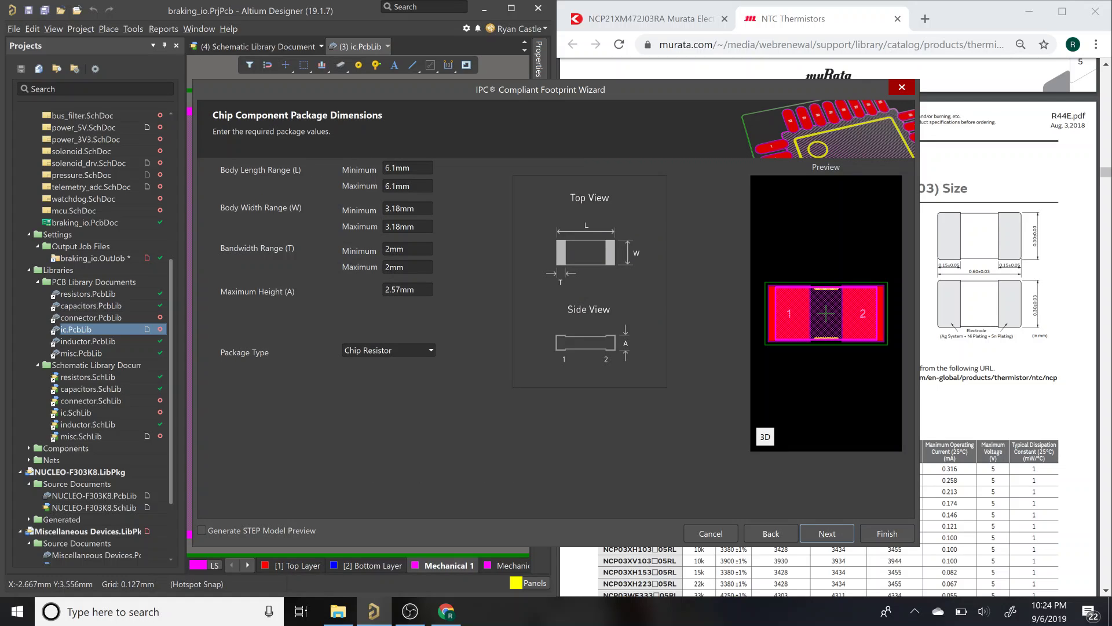
# Step: Enable the STEP model preview for the chip package and move the wizard clear of the datasheet's dimension drawing
pyautogui.click(248, 532)
pyautogui.click(203, 530)
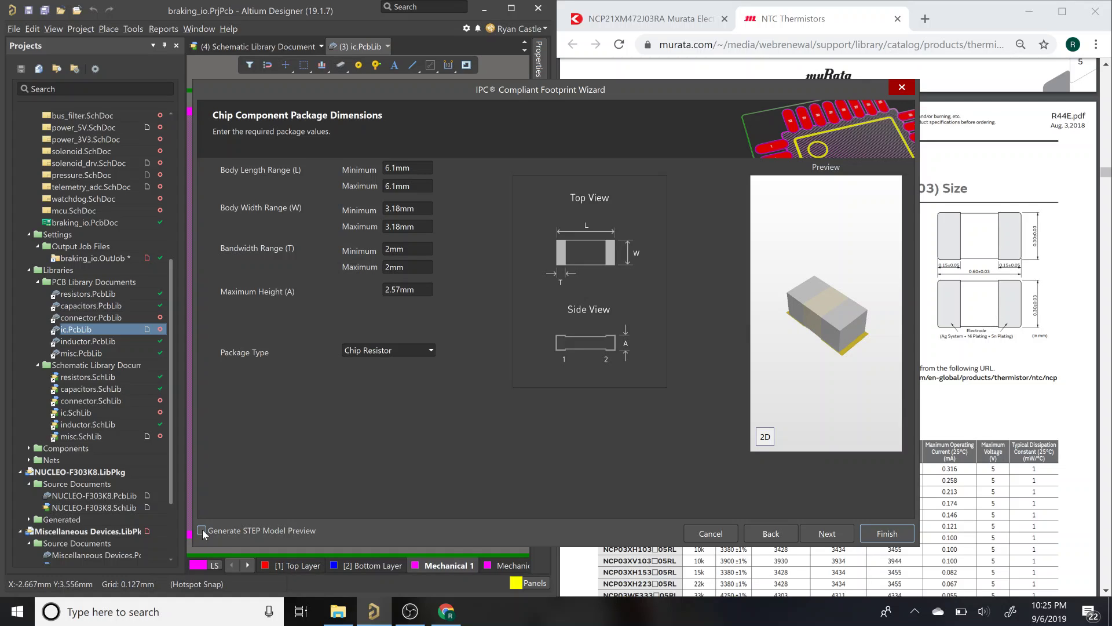
pyautogui.click(202, 530)
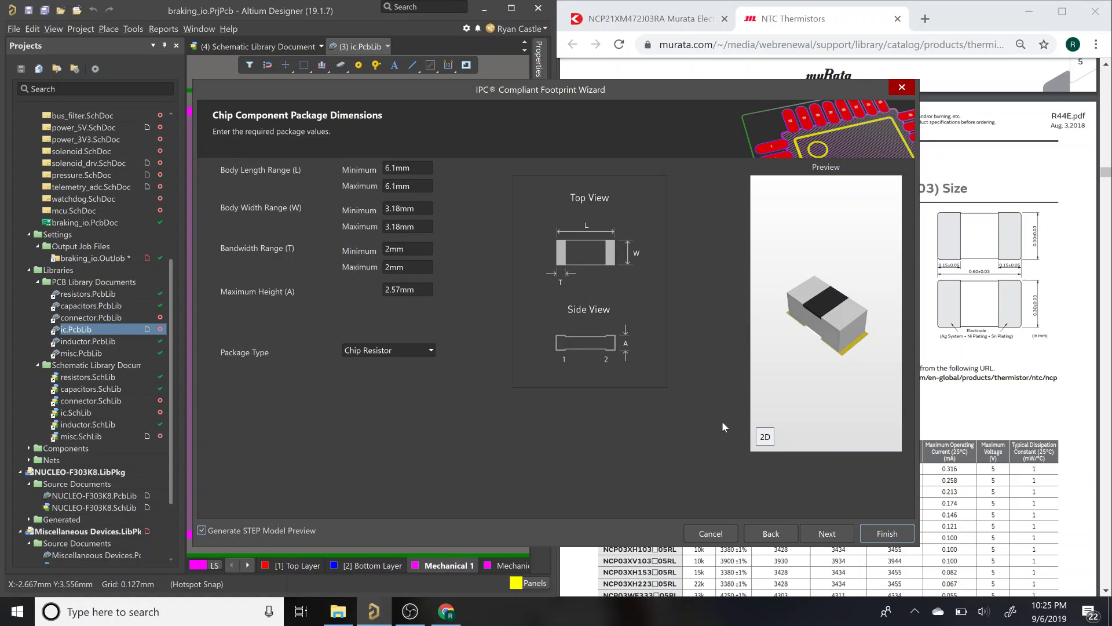
pyautogui.moveTo(581, 90); pyautogui.dragTo(465, 91)
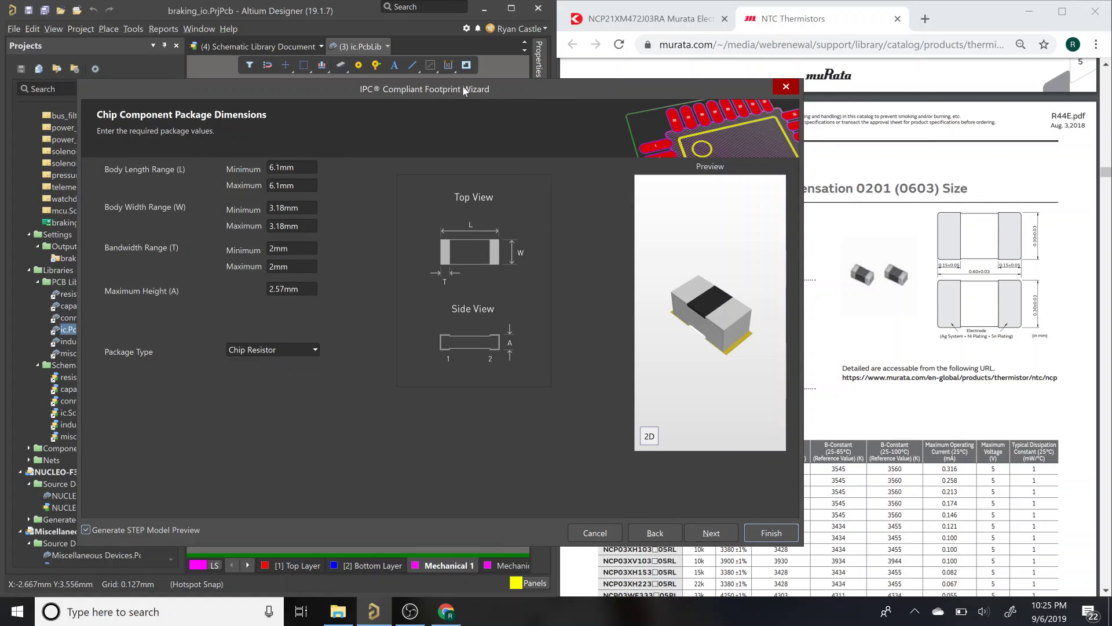
pyautogui.moveTo(463, 89); pyautogui.dragTo(396, 88)
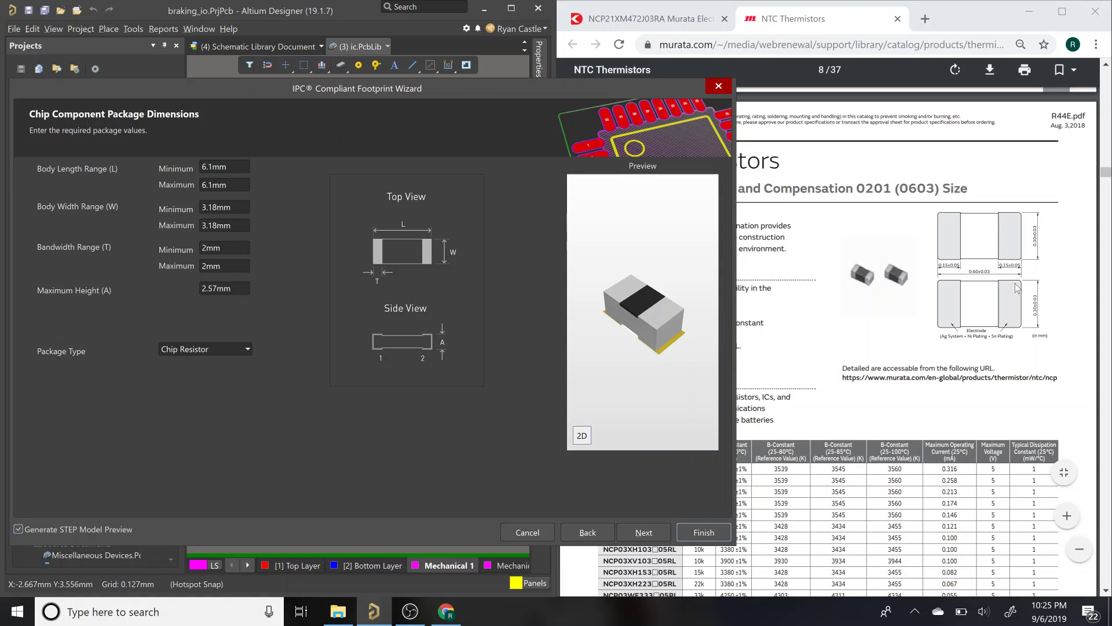
# Step: Examine the 0201 dimension drawing up close and check the catalog's 0402 and 0603 size pages for the thermistor's package dimensions
pyautogui.click(1009, 300)
pyautogui.keyDown('ctrl'); pyautogui.scroll(1, 1010, 301); pyautogui.keyUp('ctrl')
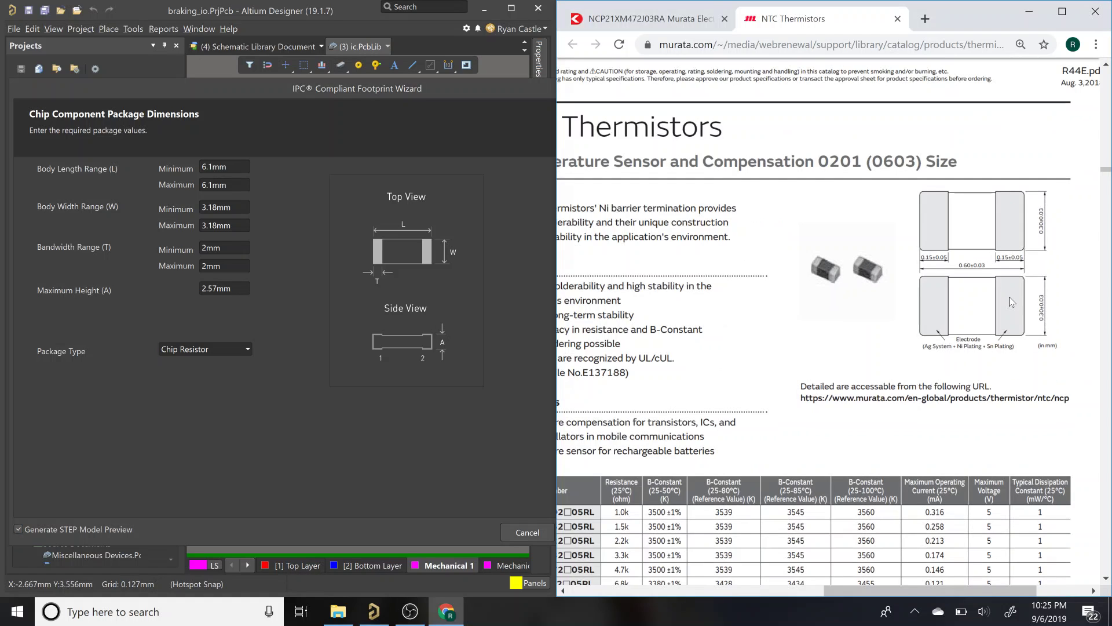
pyautogui.keyDown('ctrl'); pyautogui.scroll(3, 1009, 296); pyautogui.keyUp('ctrl')
pyautogui.keyDown('ctrl'); pyautogui.scroll(-3, 1010, 296); pyautogui.keyUp('ctrl')
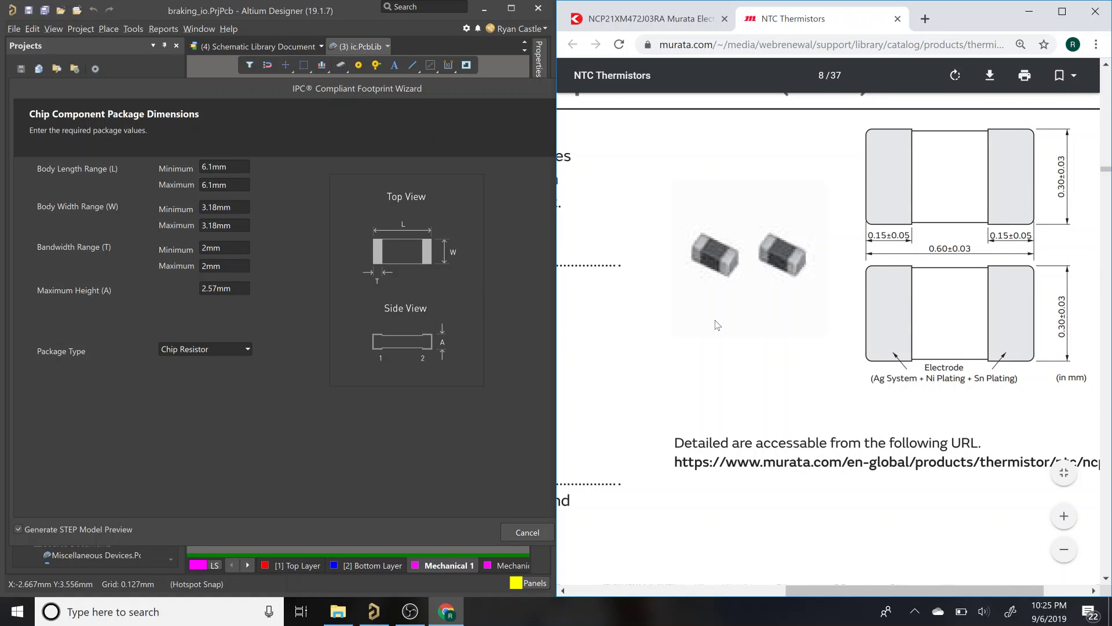
pyautogui.scroll(1, 717, 325)
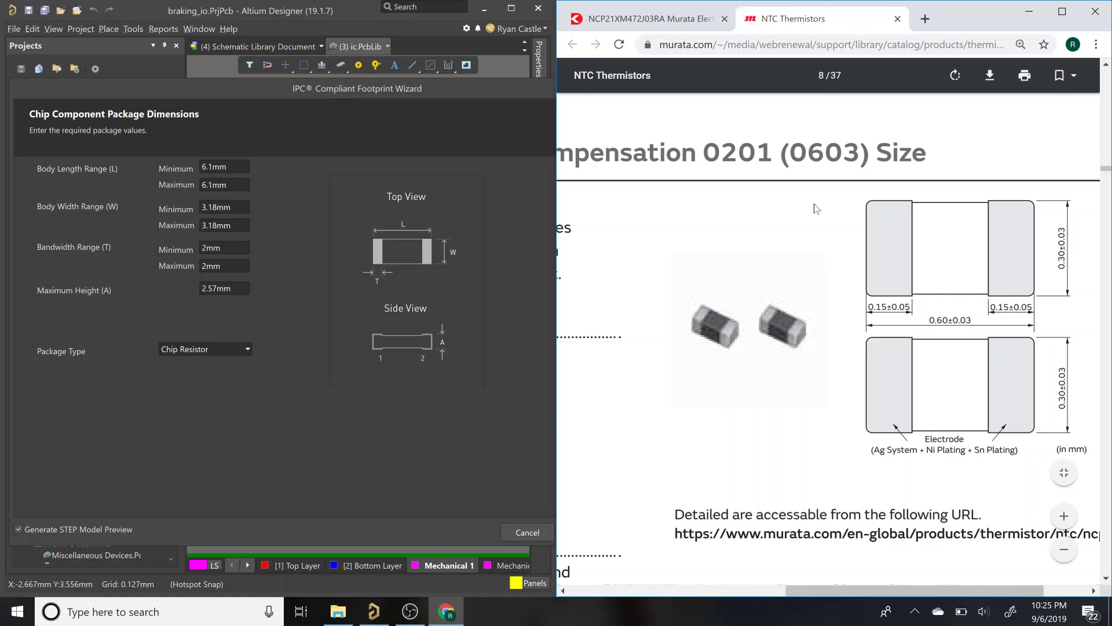
pyautogui.keyDown('ctrl'); pyautogui.scroll(-4, 815, 209); pyautogui.keyUp('ctrl')
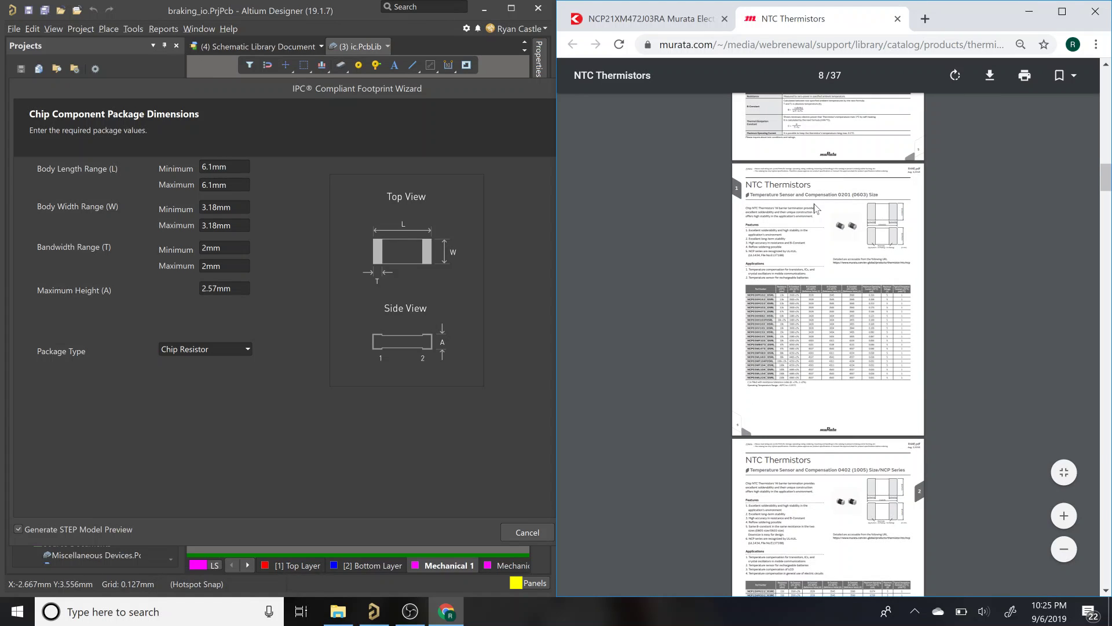
pyautogui.scroll(-10, 815, 208)
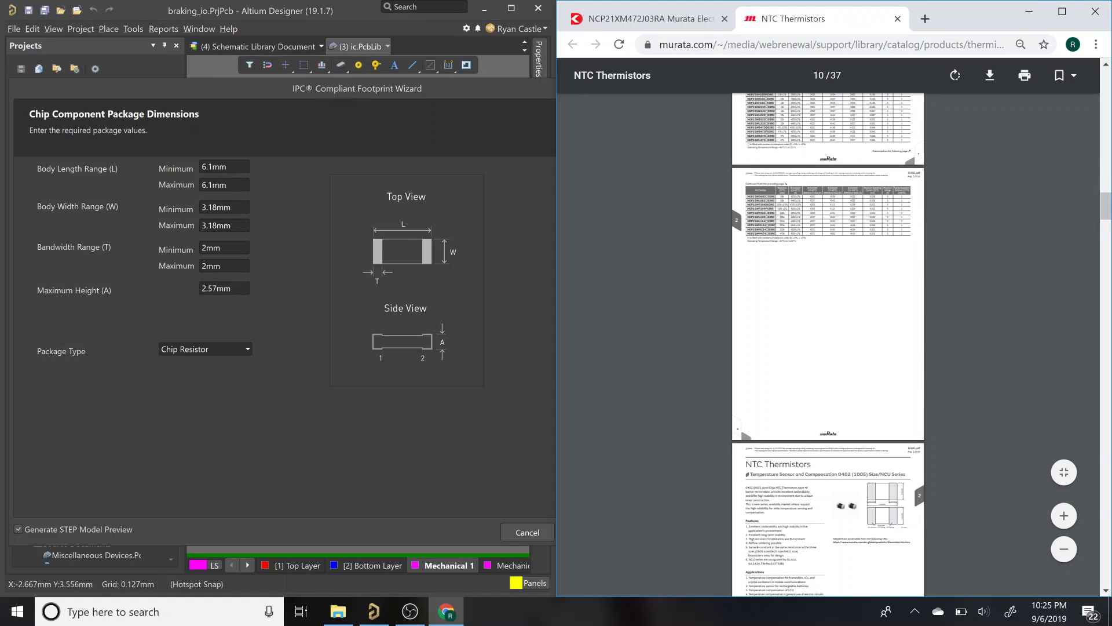
pyautogui.scroll(-2, 866, 433)
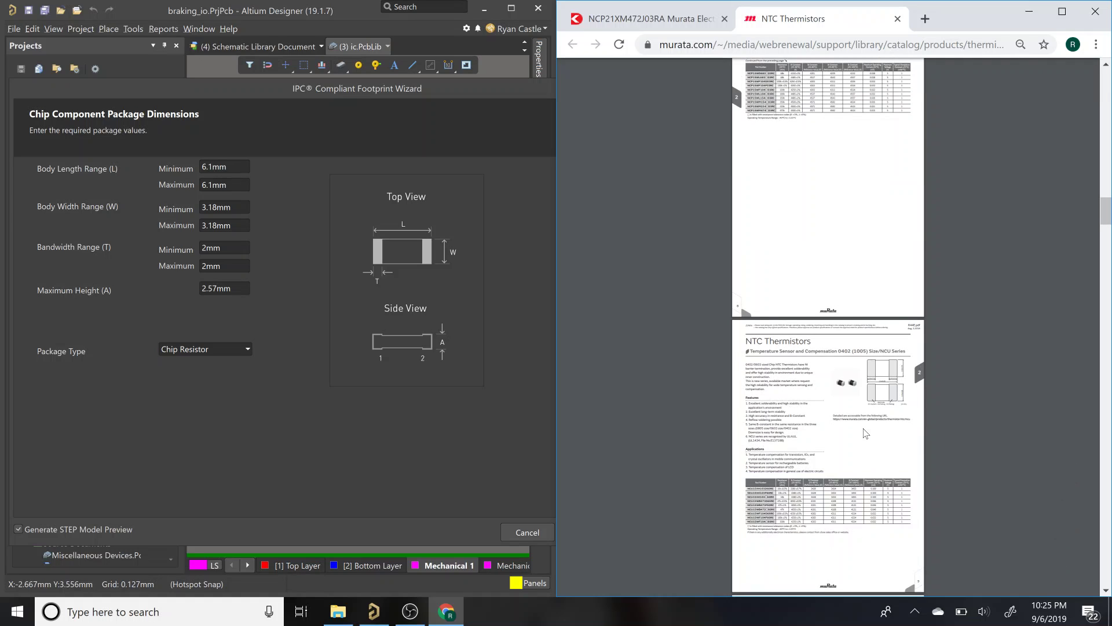
pyautogui.scroll(-3, 866, 434)
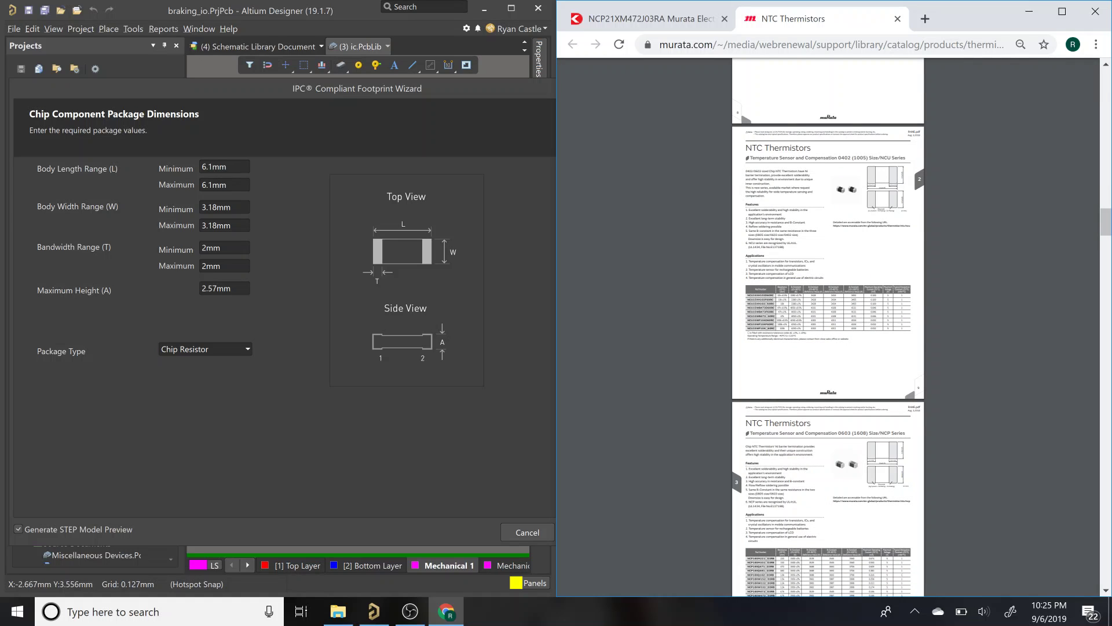
pyautogui.scroll(-5, 829, 324)
pyautogui.scroll(-10, 829, 325)
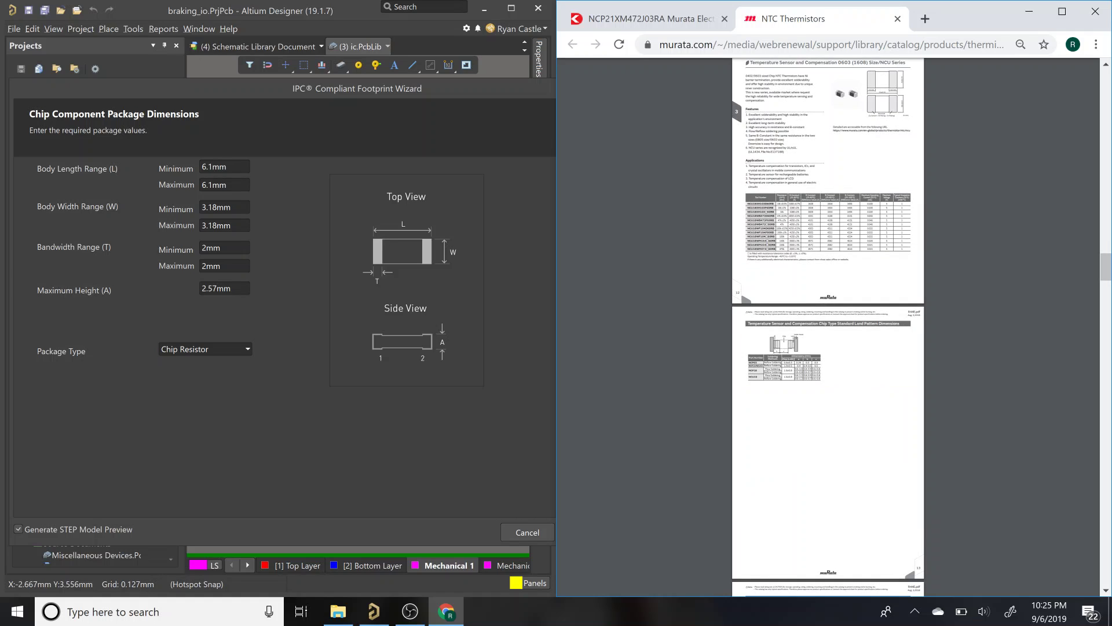
pyautogui.scroll(2, 862, 201)
pyautogui.keyDown('ctrl'); pyautogui.scroll(4, 861, 202); pyautogui.keyUp('ctrl')
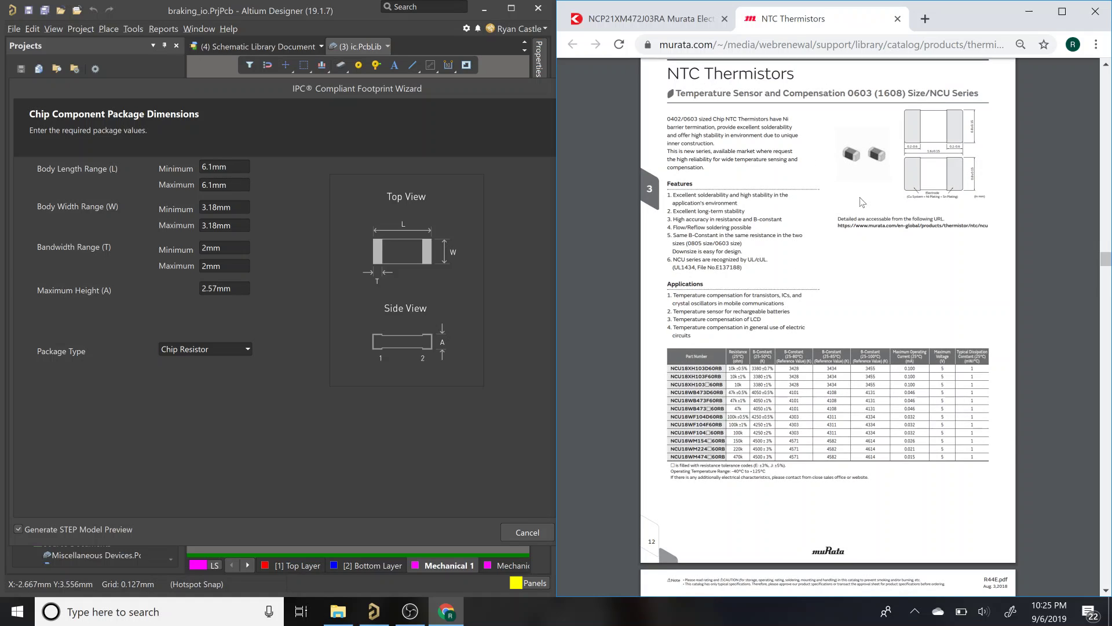
# Step: Look through the catalog's temperature characteristics, caution and notice, and packaging pages for the thermistor's package dimensions
pyautogui.scroll(-15, 862, 201)
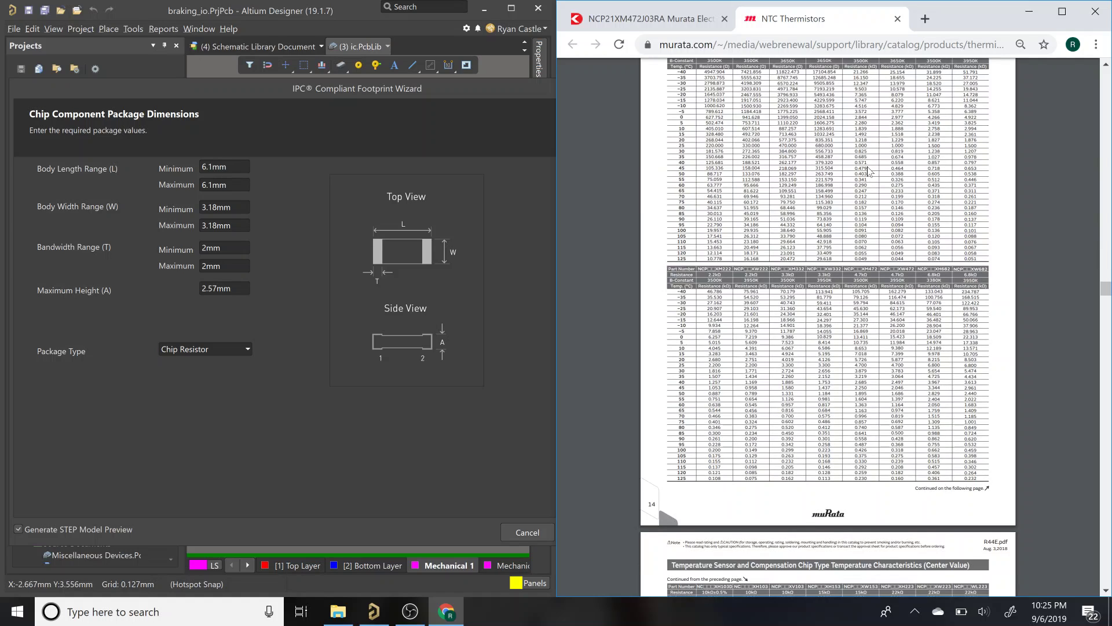
pyautogui.scroll(-7, 869, 171)
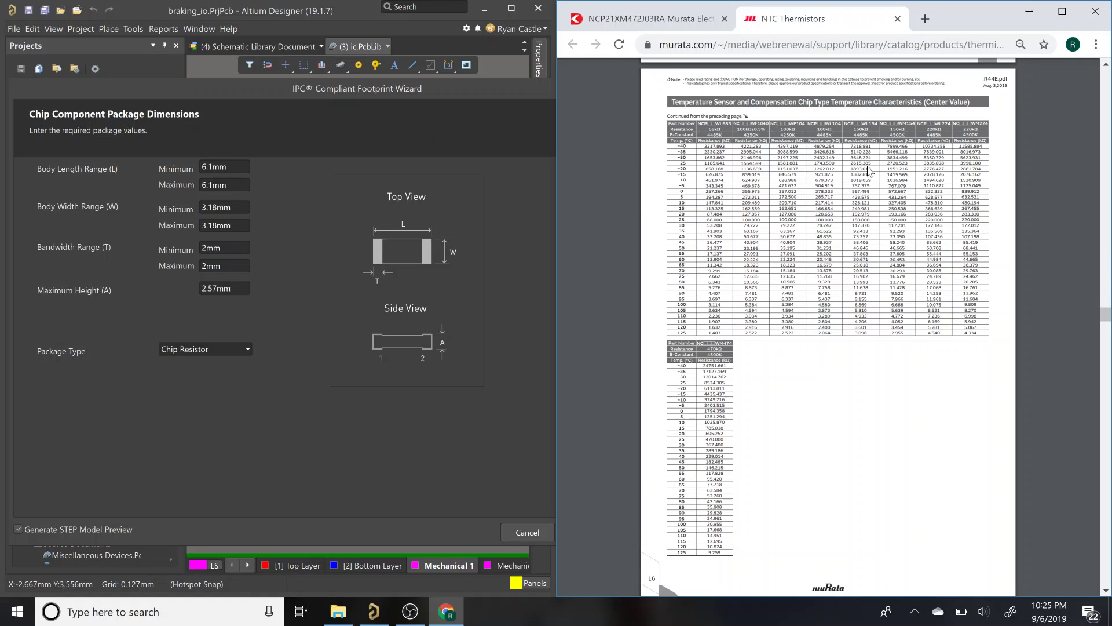
pyautogui.scroll(-15, 869, 171)
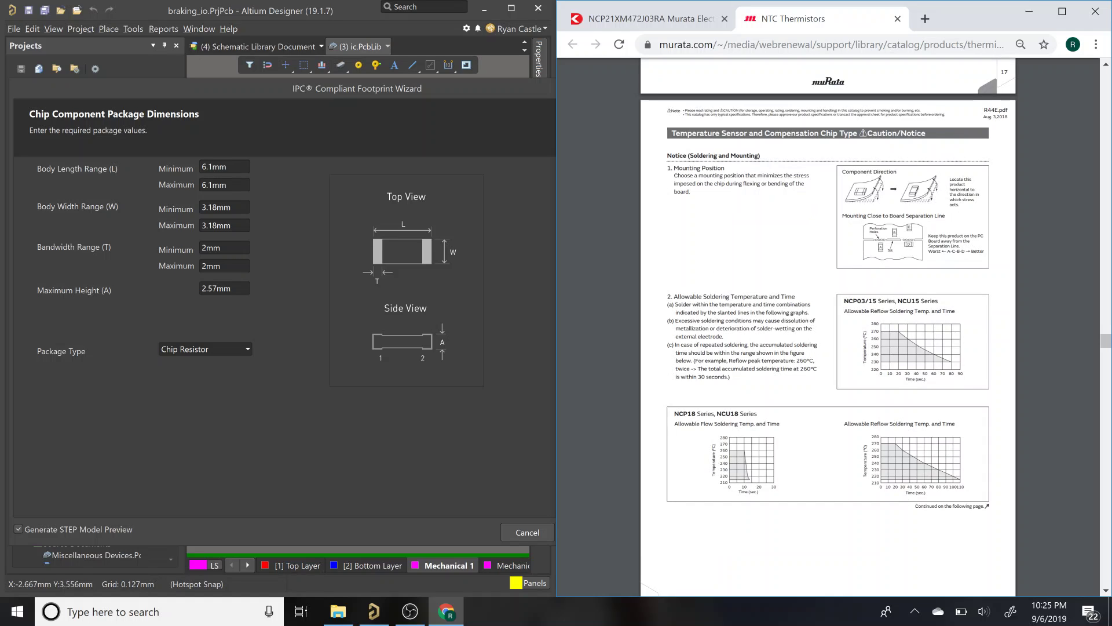
pyautogui.scroll(-6, 829, 325)
pyautogui.scroll(-6, 829, 324)
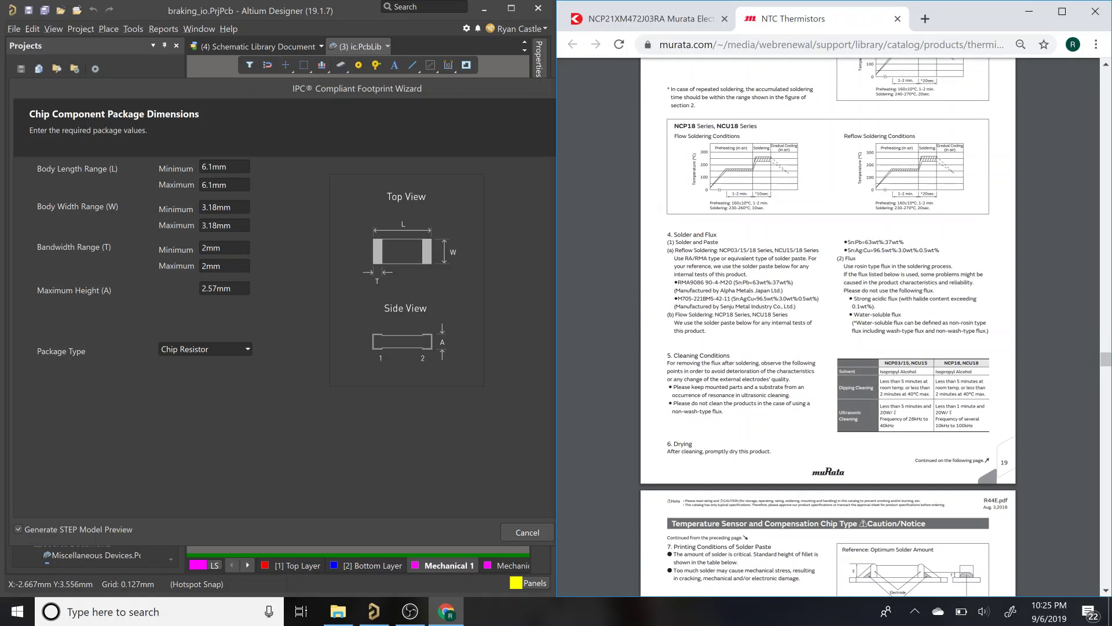
pyautogui.scroll(-12, 829, 324)
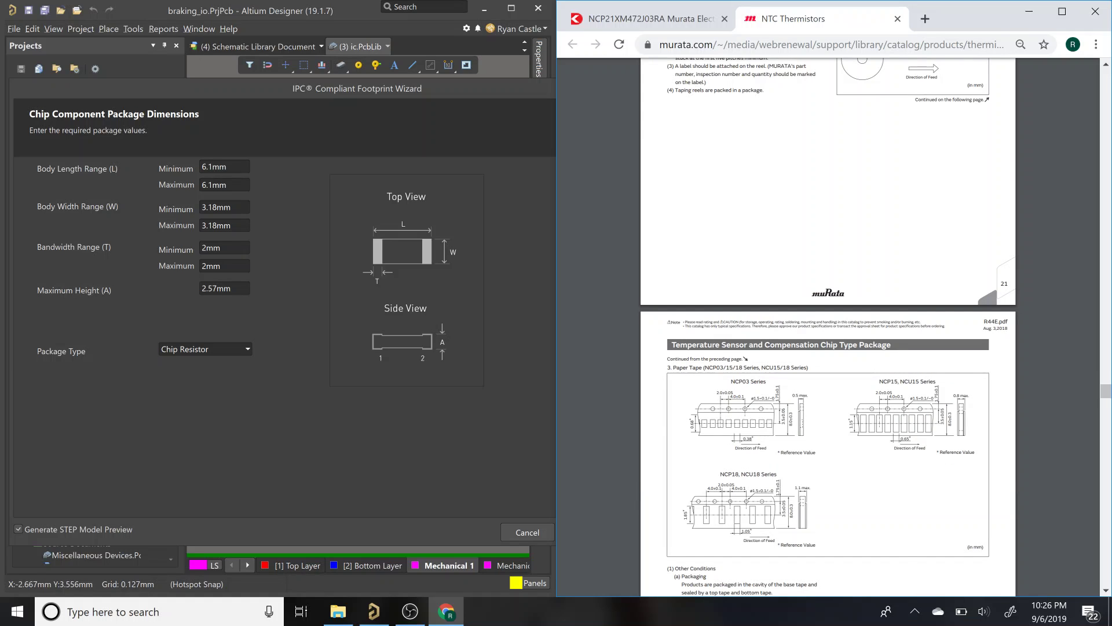
pyautogui.scroll(-10, 829, 325)
pyautogui.scroll(6, 829, 325)
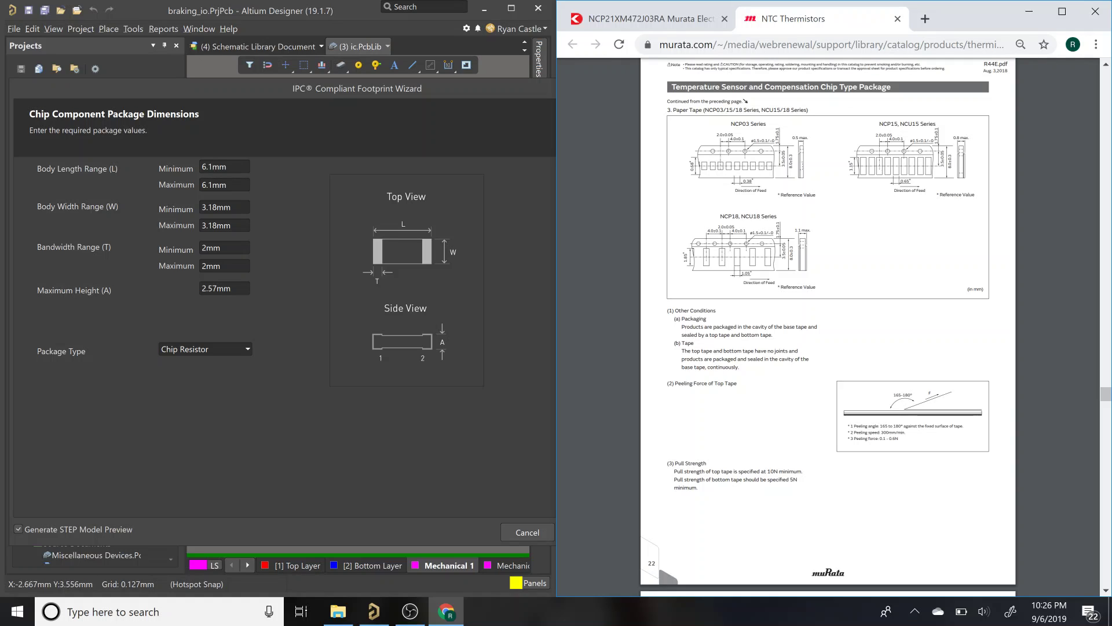
pyautogui.scroll(20, 828, 325)
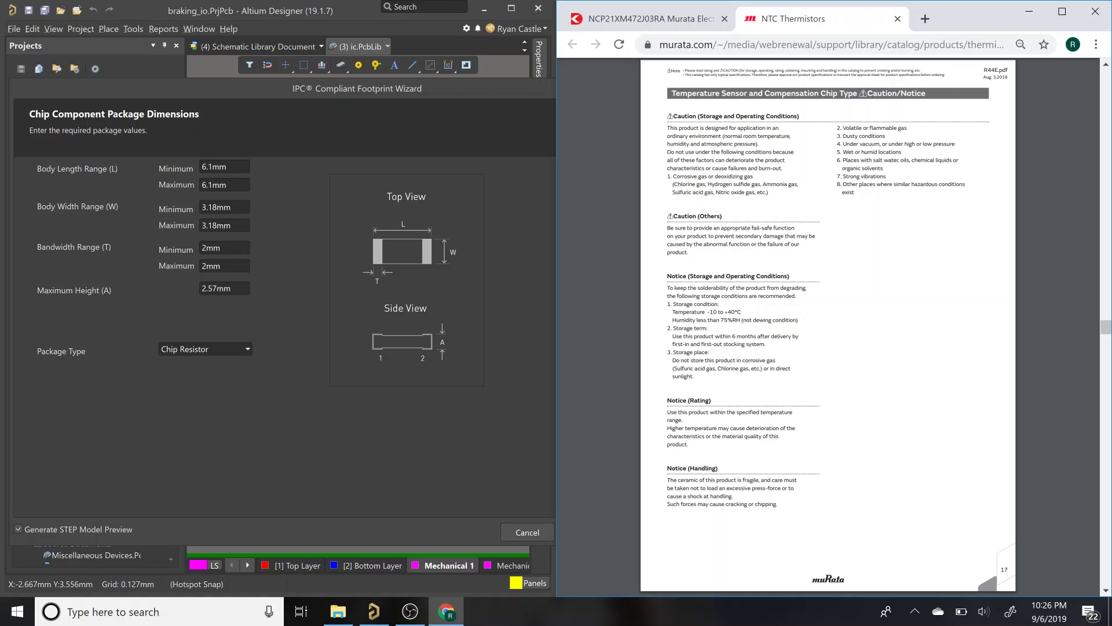
pyautogui.scroll(5, 828, 324)
# Step: Check the package type choices while keeping Chip Resistor, and review the calculated heel spacing, default solder fillets and footprint dimensions
pyautogui.click(409, 338)
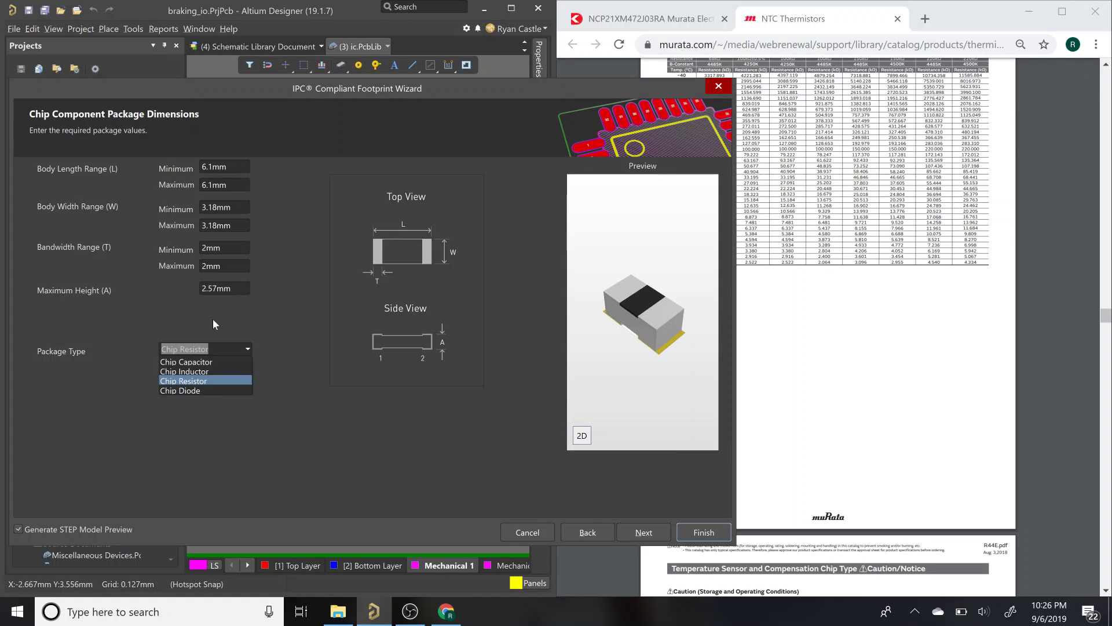
pyautogui.press('Return')
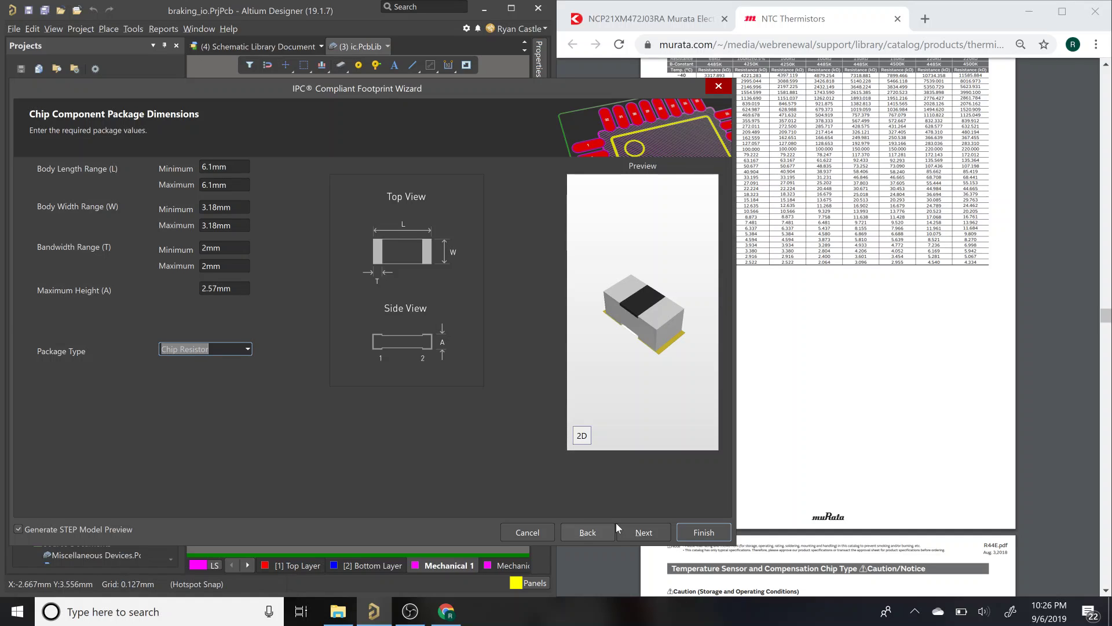
pyautogui.click(639, 530)
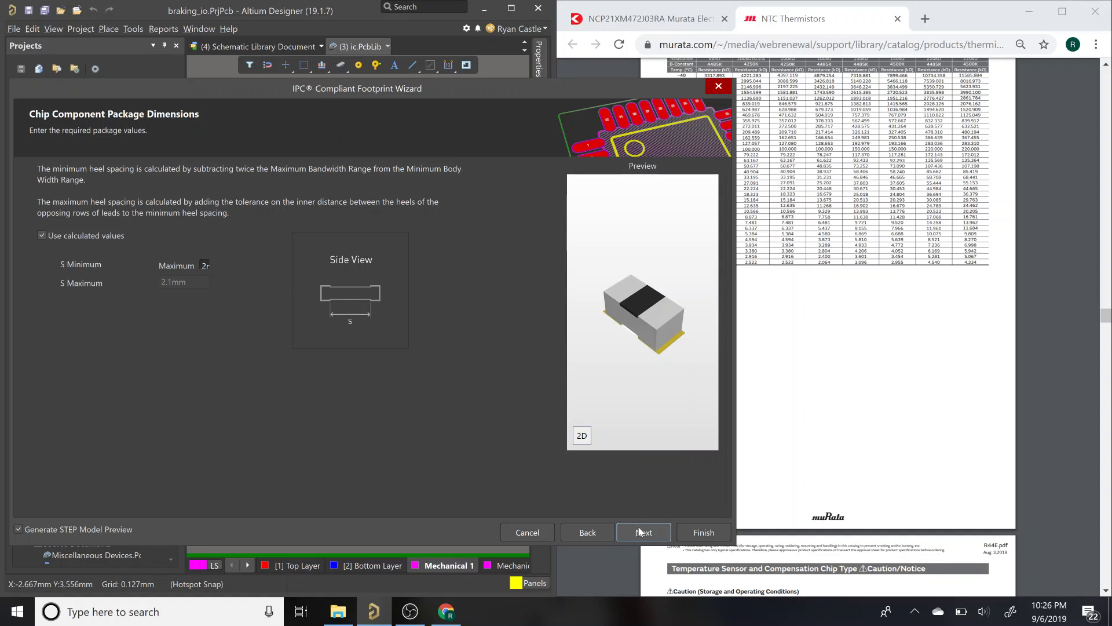
pyautogui.click(641, 531)
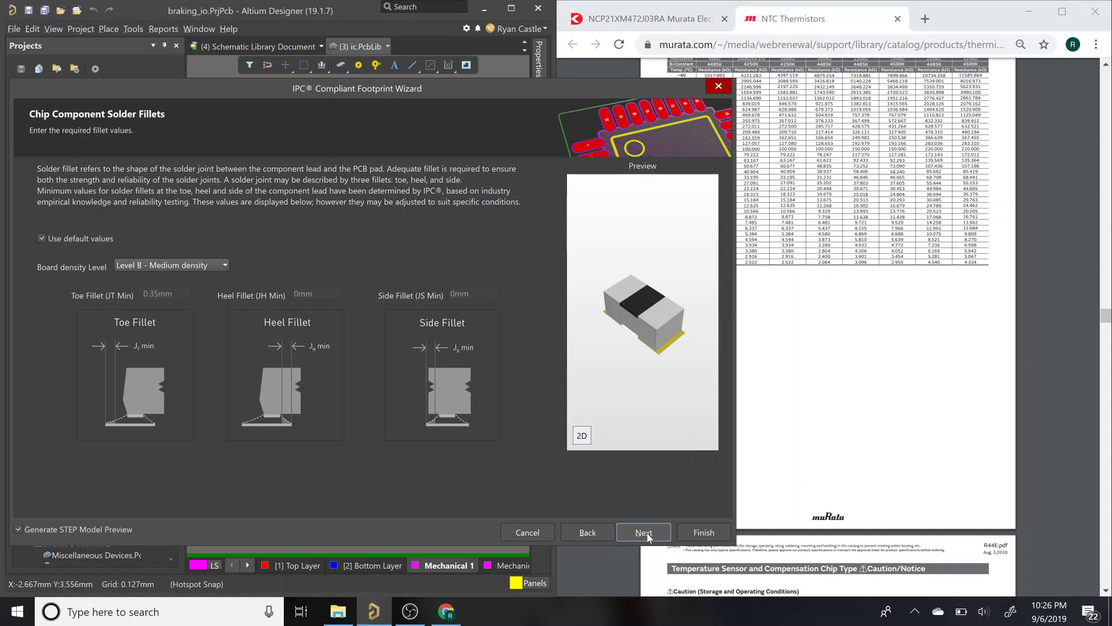
pyautogui.click(646, 535)
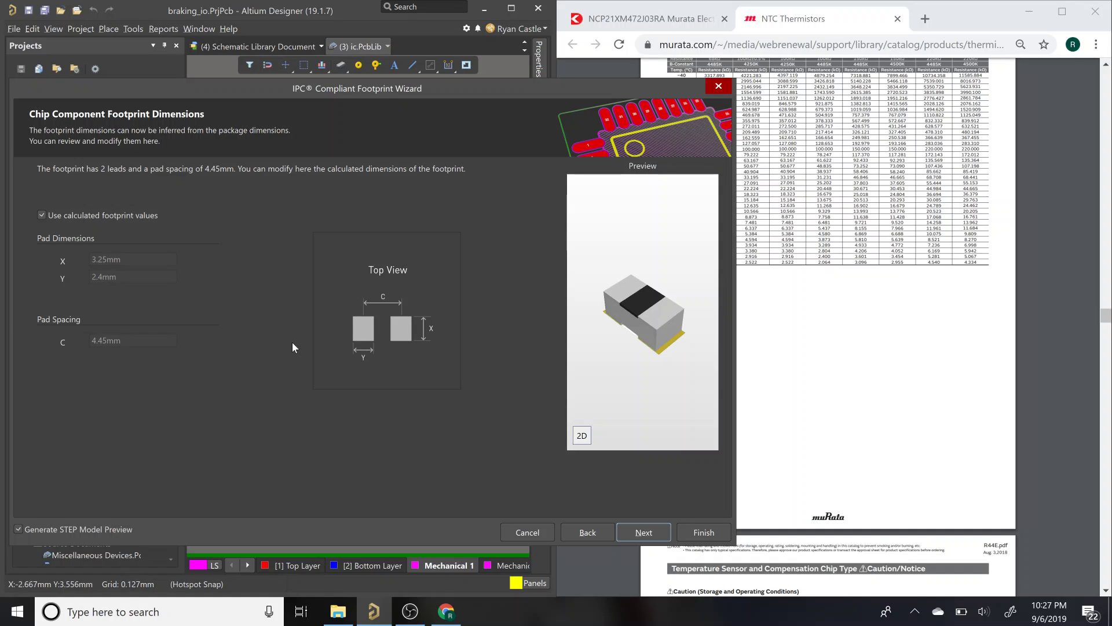
# Step: Review the wizard's silkscreen, courtyard, description and footprint destination settings through to completion, and cancel it without creating the footprint
pyautogui.click(640, 532)
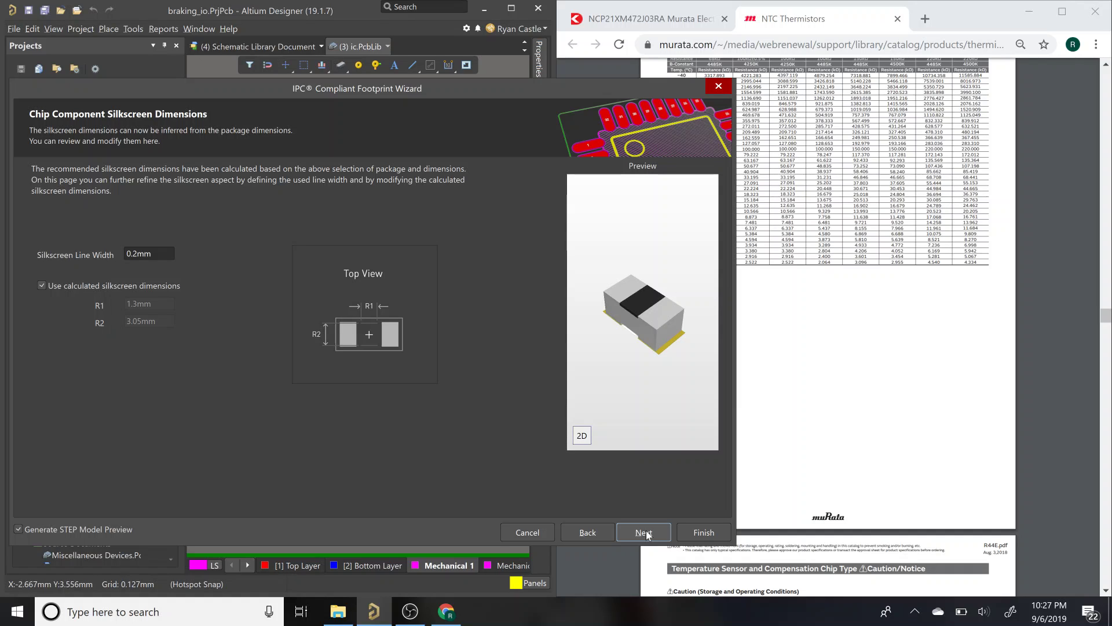
pyautogui.click(644, 533)
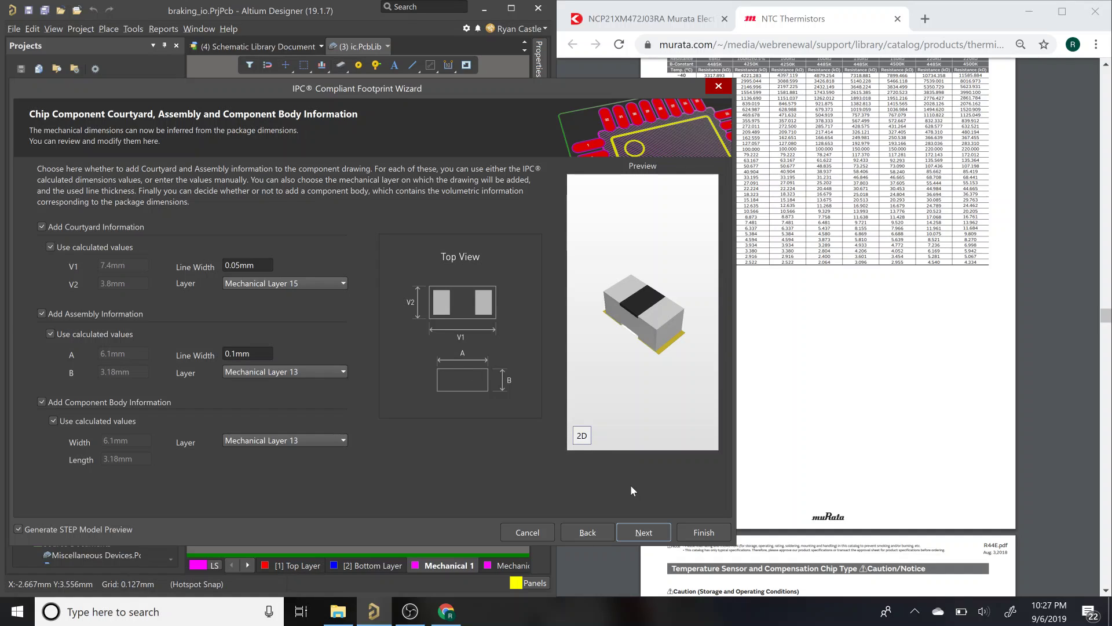
pyautogui.click(646, 535)
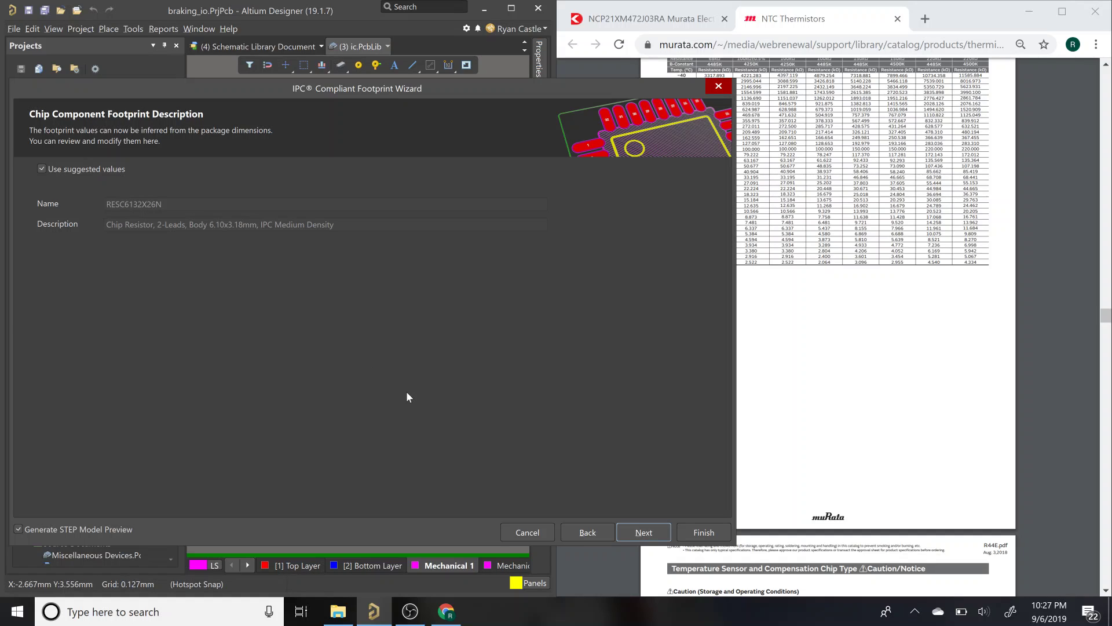
pyautogui.click(653, 537)
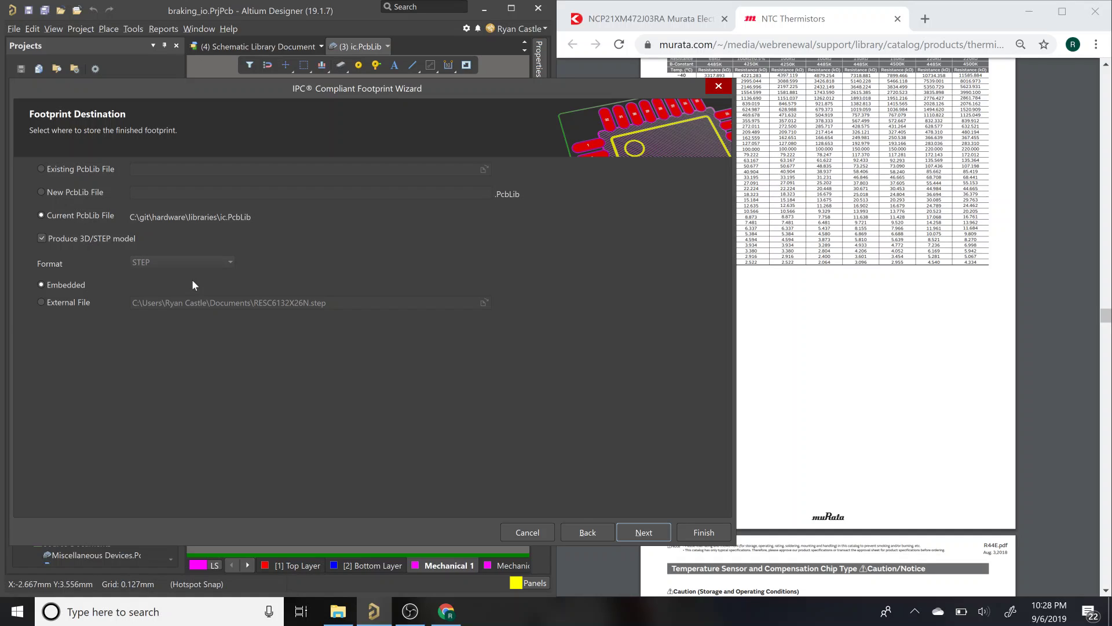
pyautogui.click(635, 532)
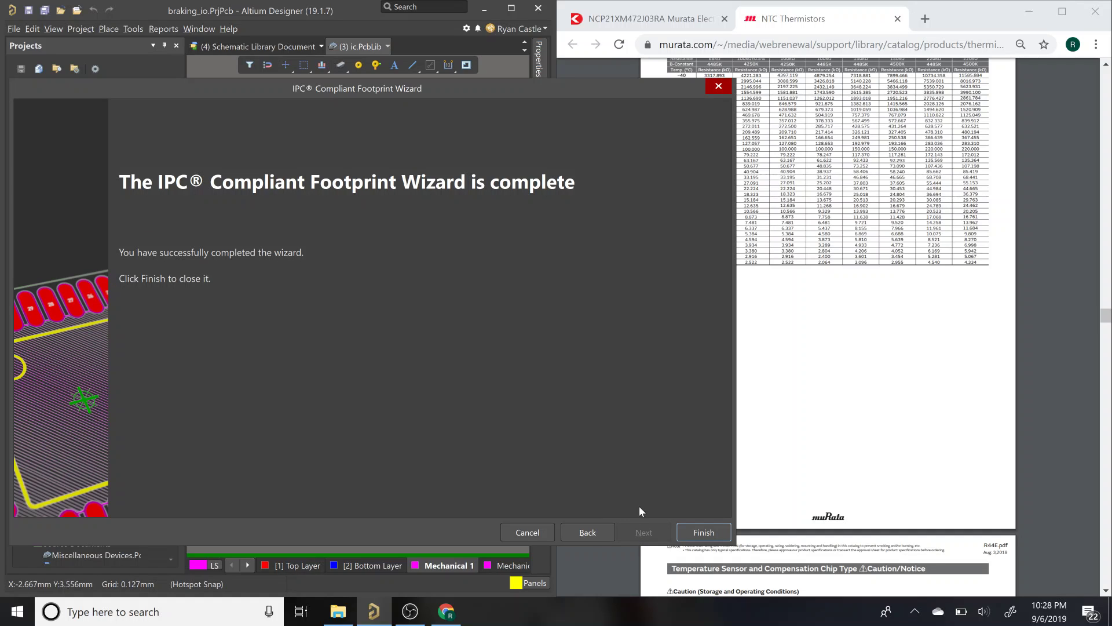
pyautogui.click(537, 534)
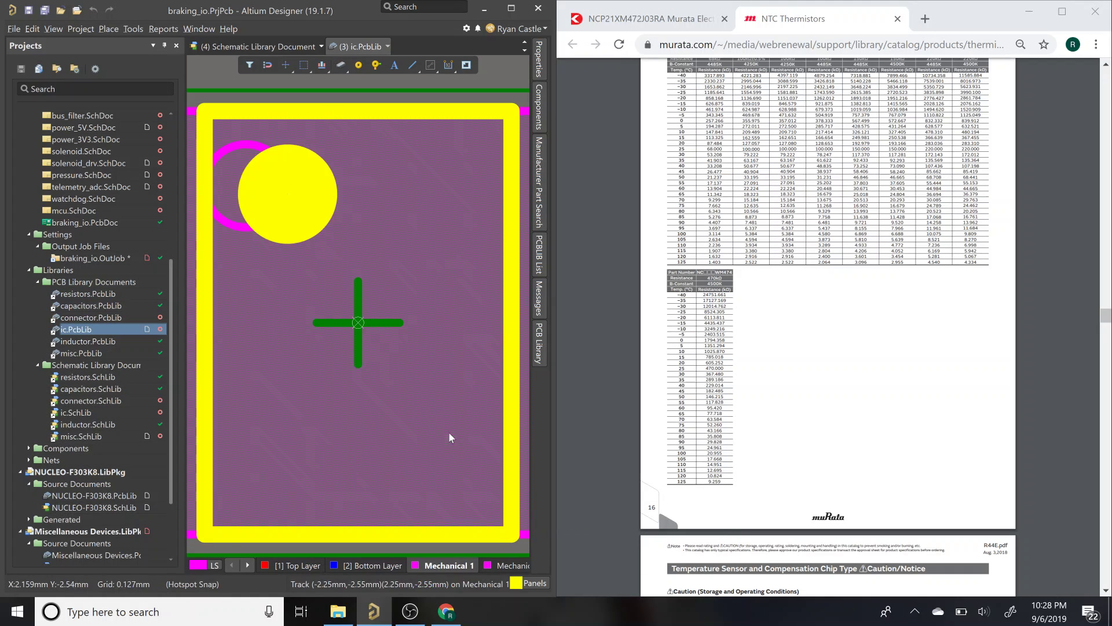
# Step: Maximize the Altium Designer window and open the misc.SchLib schematic library
pyautogui.click(512, 9)
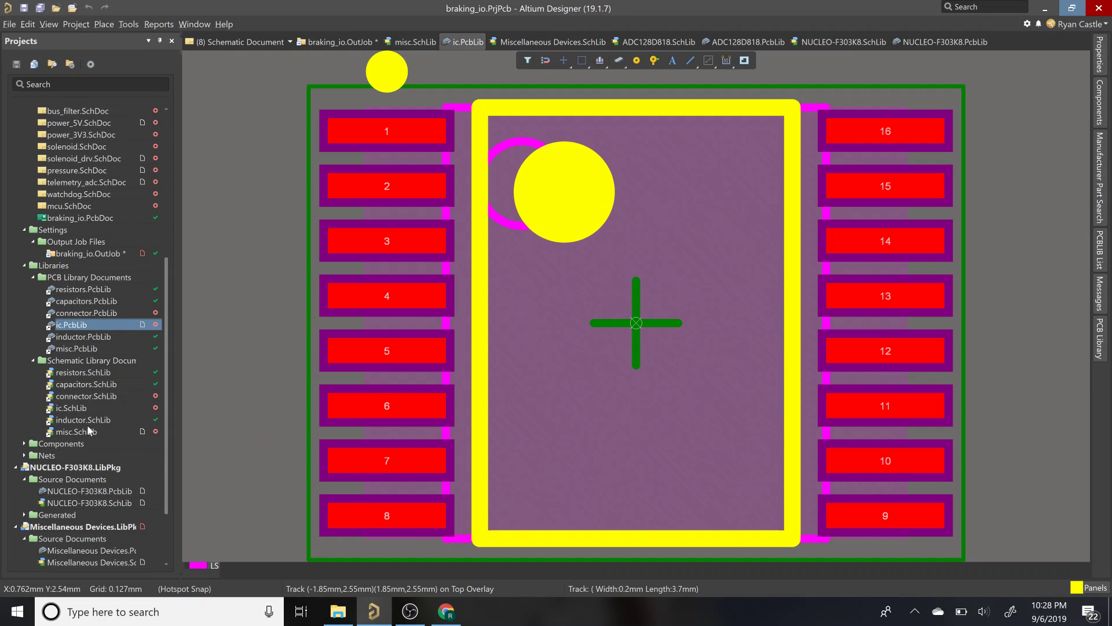
pyautogui.doubleClick(90, 431)
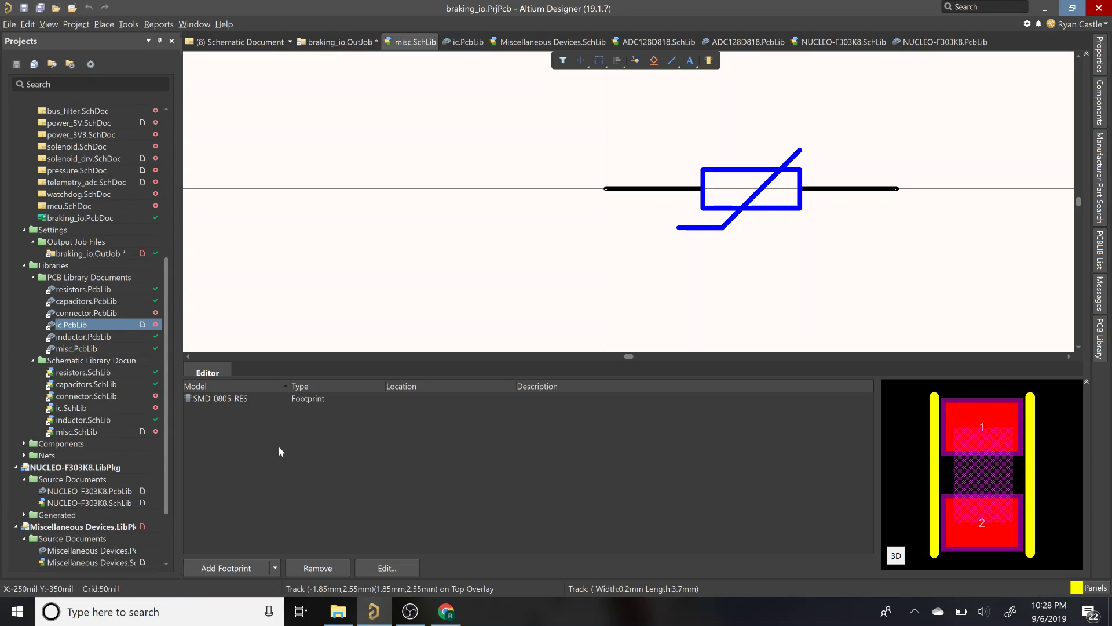
# Step: Start adding a footprint to the thermistor symbol and preview the INDM4442X20N and INDC5649X31N models in inductor.PcbLib
pyautogui.click(238, 568)
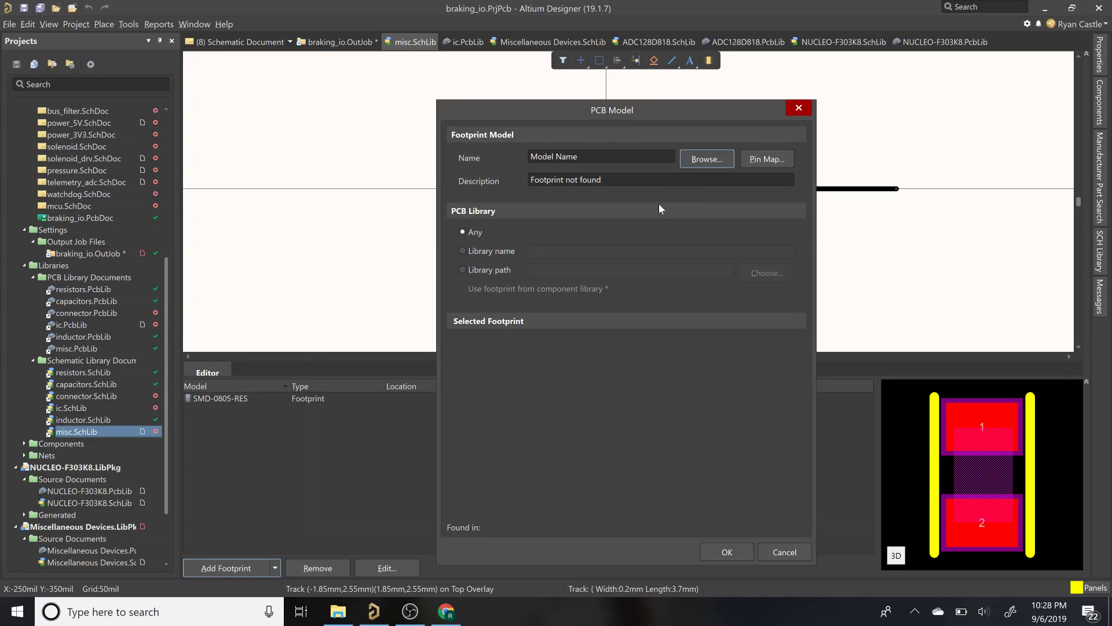
pyautogui.click(502, 253)
pyautogui.click(451, 309)
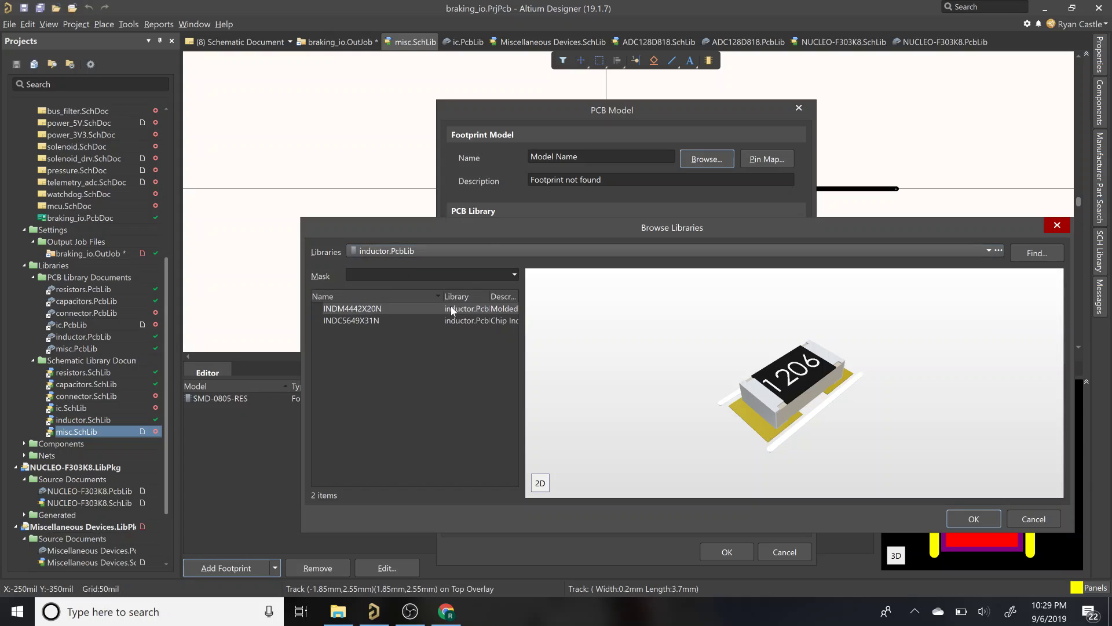
pyautogui.click(393, 320)
pyautogui.click(443, 253)
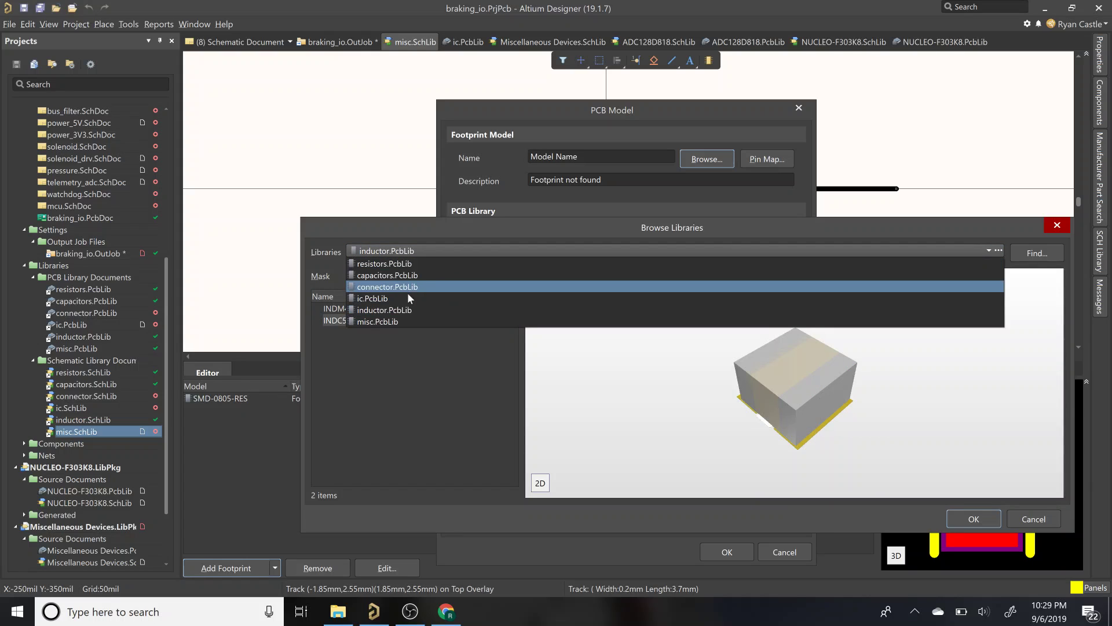
# Step: Preview connector footprints such as 430451000, 430450200 and 430452000 in connector.PcbLib, and cancel adding a footprint
pyautogui.click(413, 286)
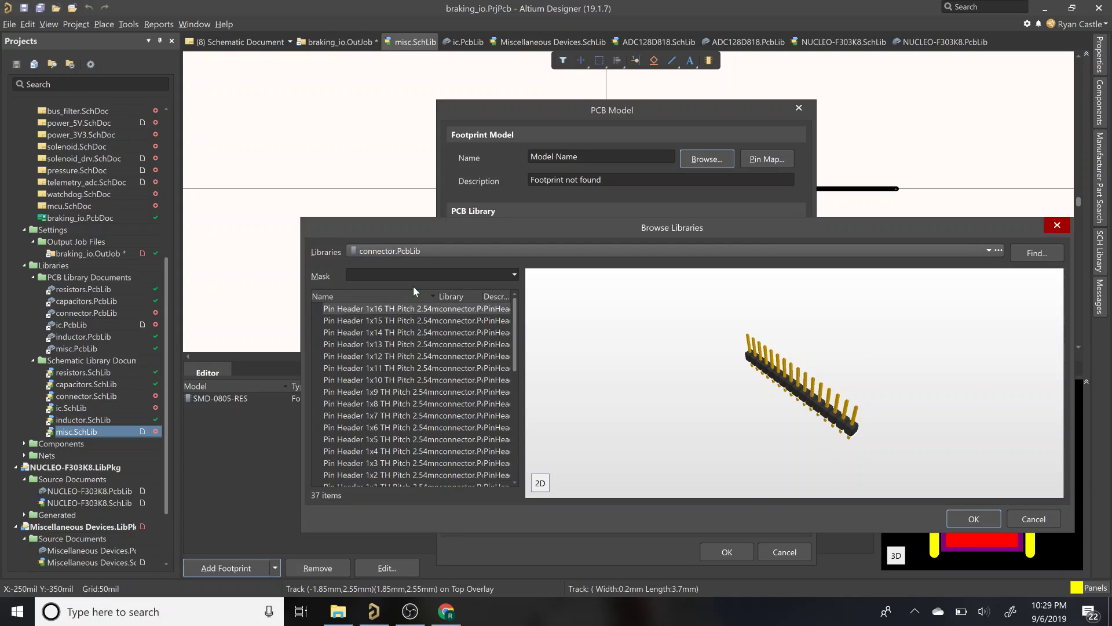
pyautogui.scroll(-7, 380, 333)
pyautogui.click(370, 367)
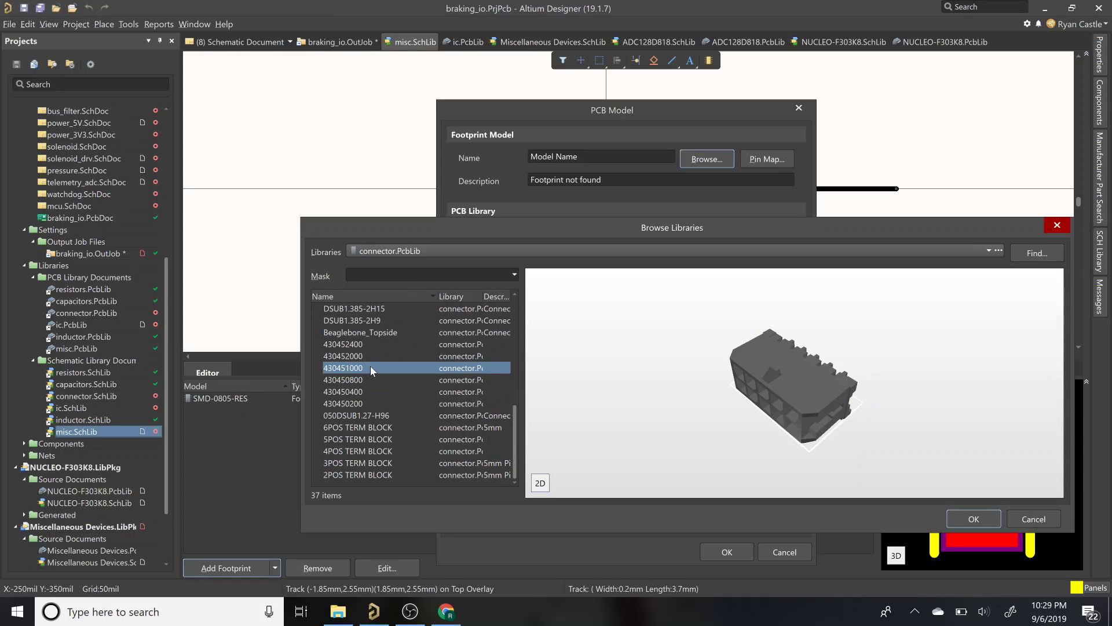
pyautogui.click(364, 404)
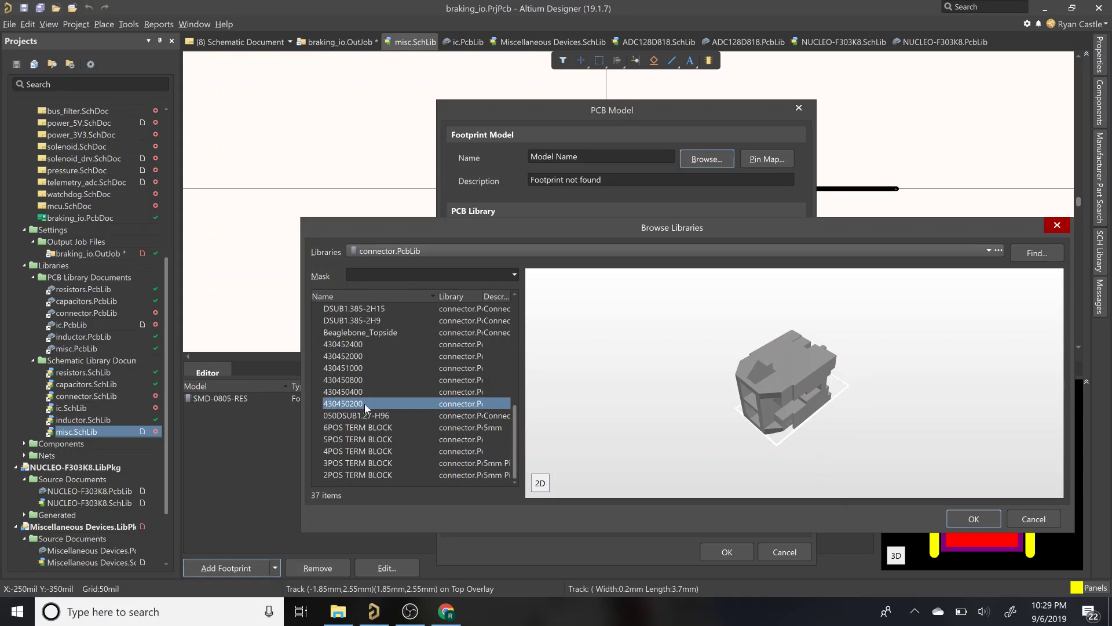
pyautogui.click(367, 393)
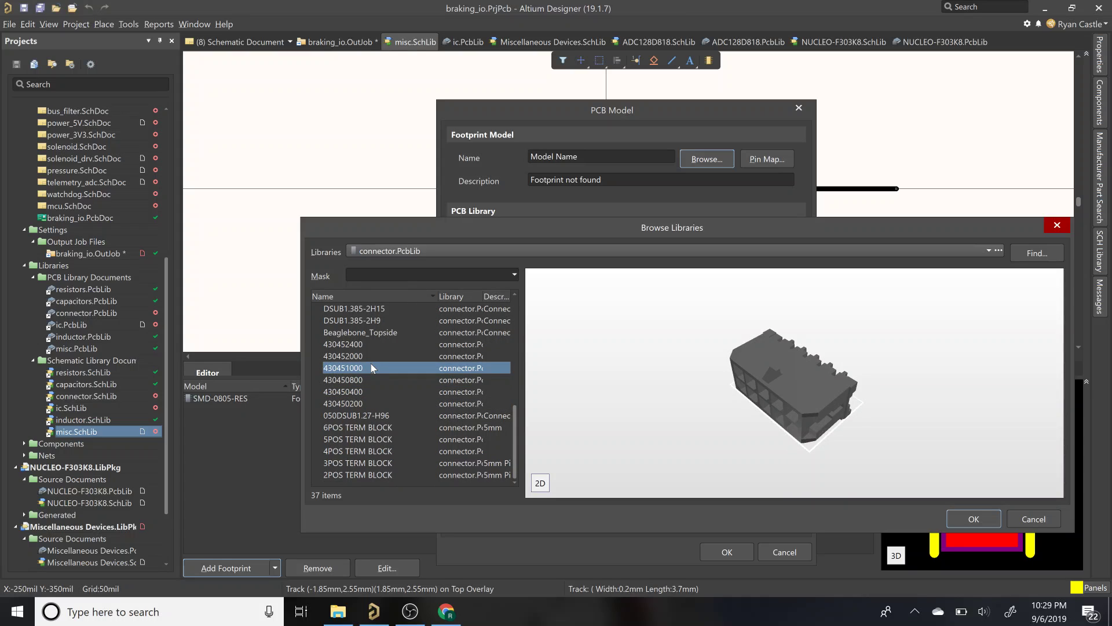
pyautogui.click(376, 355)
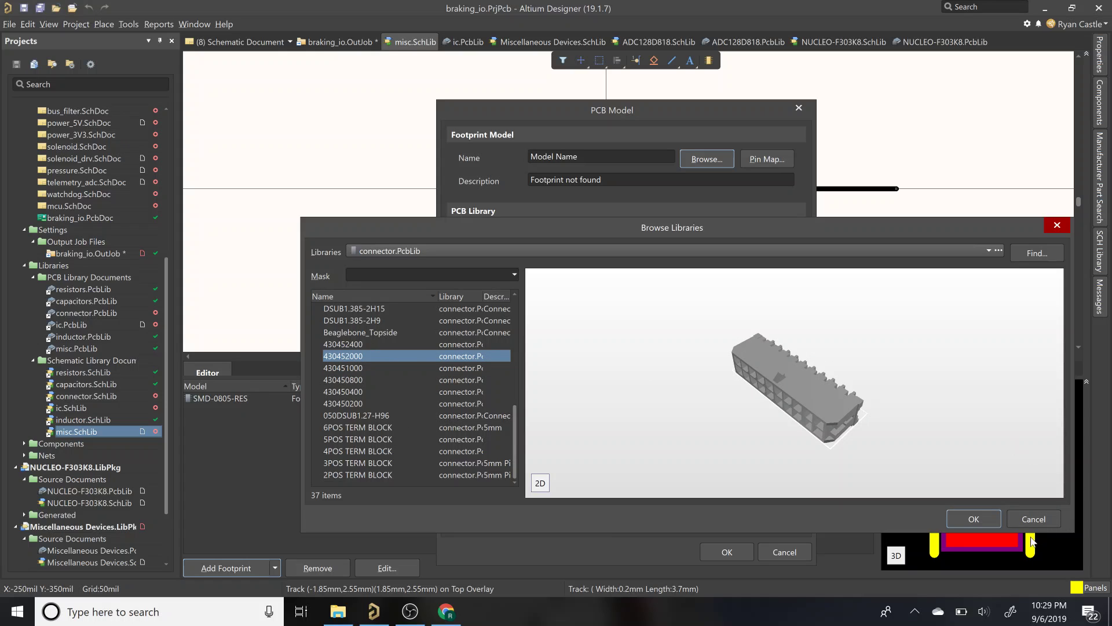
pyautogui.click(1027, 520)
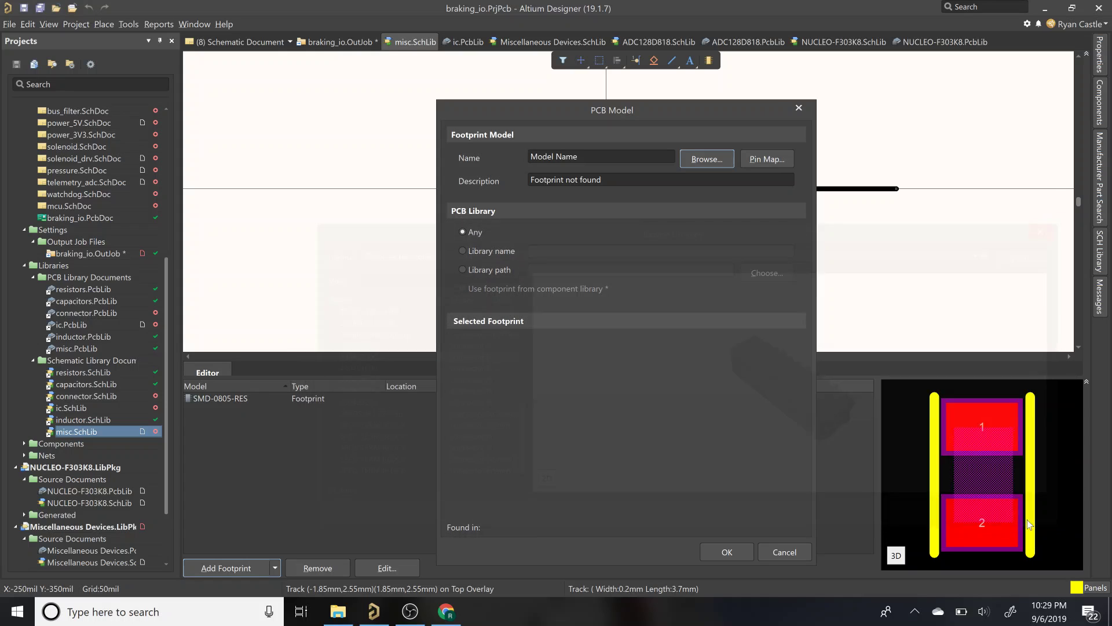
pyautogui.click(783, 551)
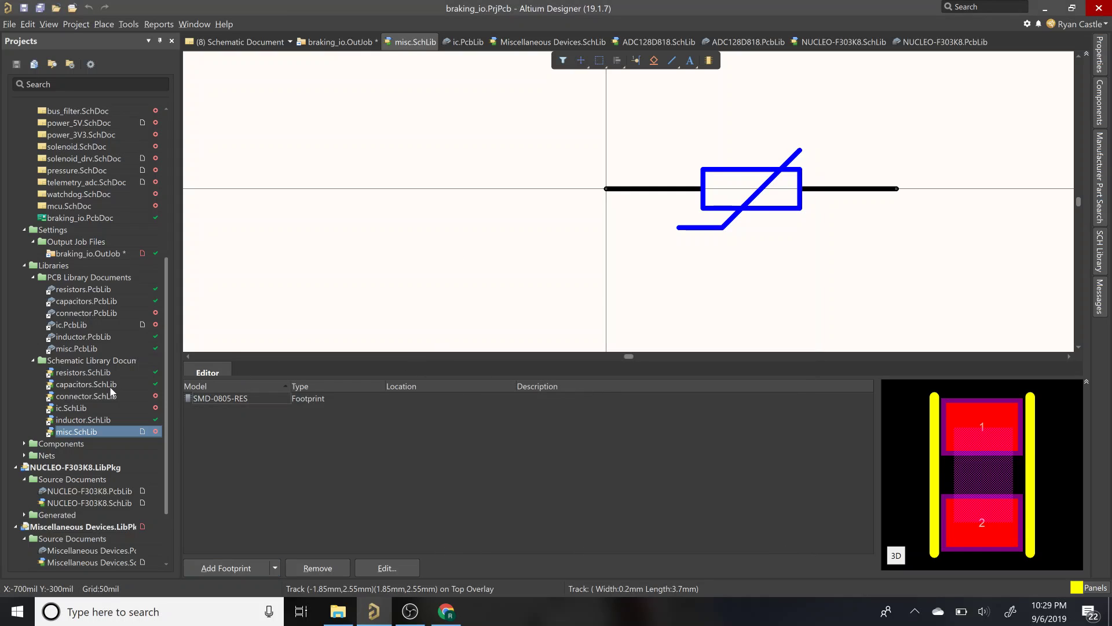
# Step: Open and save the ic.PcbLib footprint library, and return to misc.SchLib
pyautogui.click(86, 325)
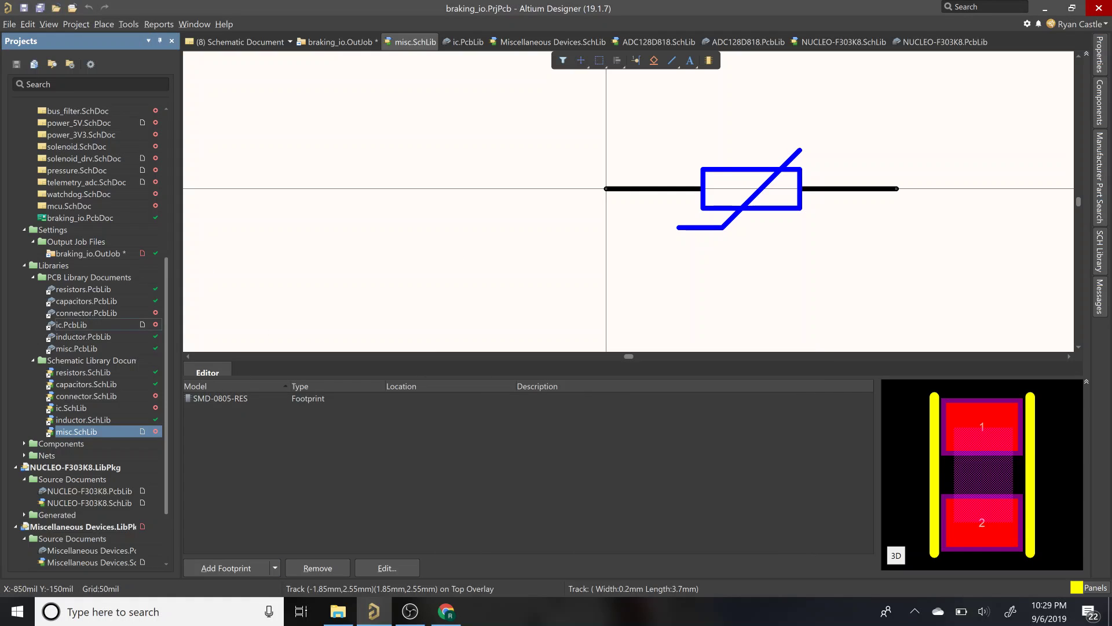
pyautogui.doubleClick(95, 328)
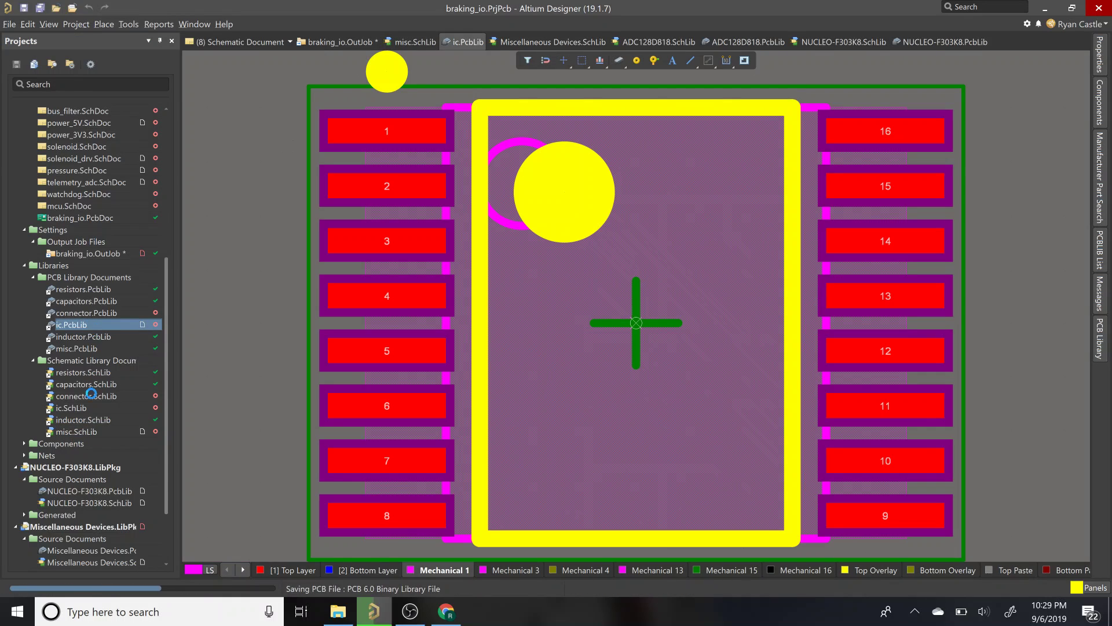
pyautogui.doubleClick(90, 431)
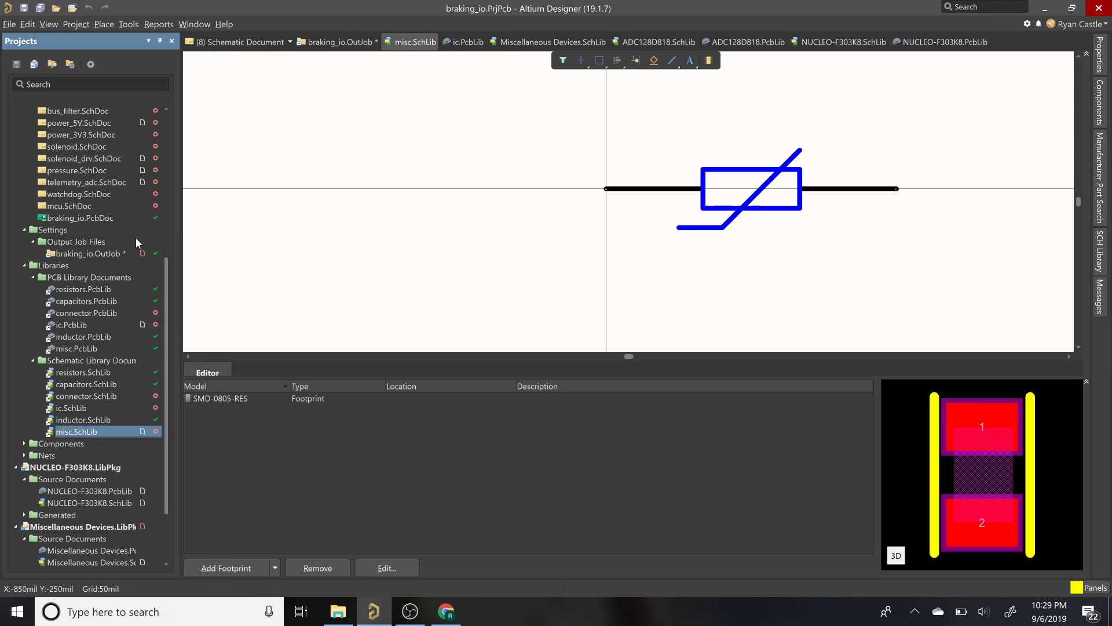
# Step: Open the pressure.SchDoc schematic from the braking_io project's source documents
pyautogui.scroll(3, 135, 237)
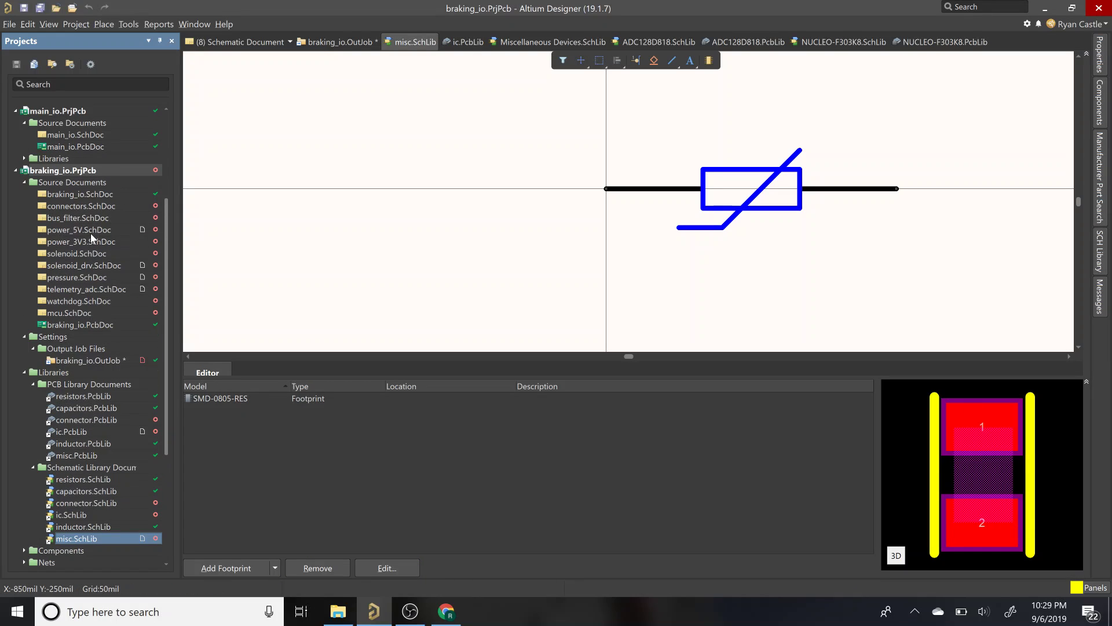
pyautogui.doubleClick(77, 277)
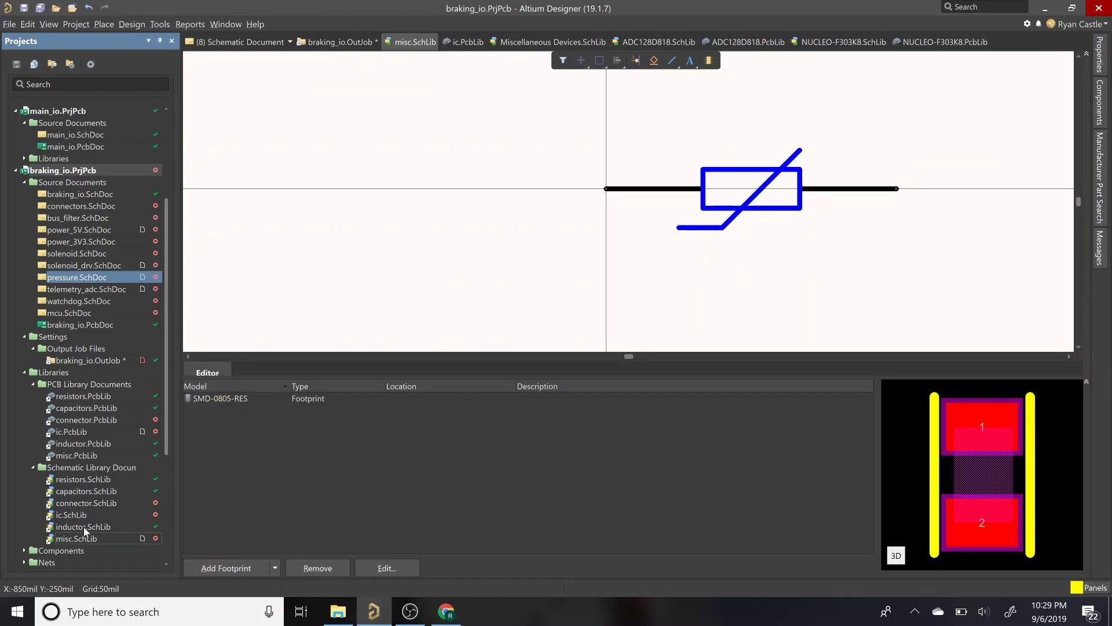
# Step: Browse the component list of misc.SchLib, including the NTC thermistor entry and its supplier link
pyautogui.click(739, 248)
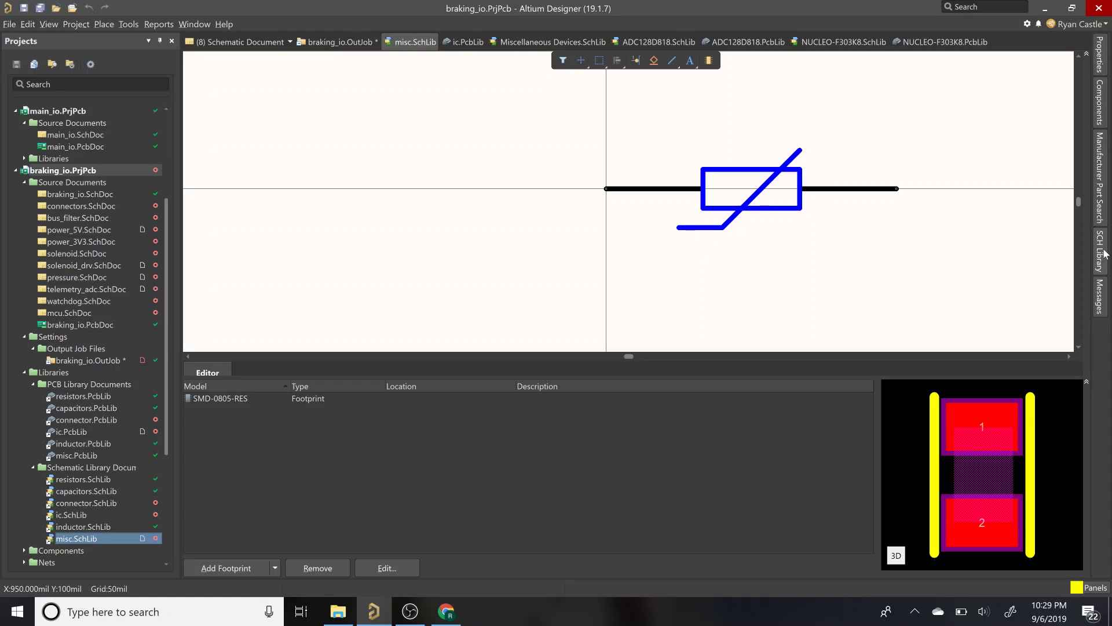
pyautogui.moveTo(1105, 255)
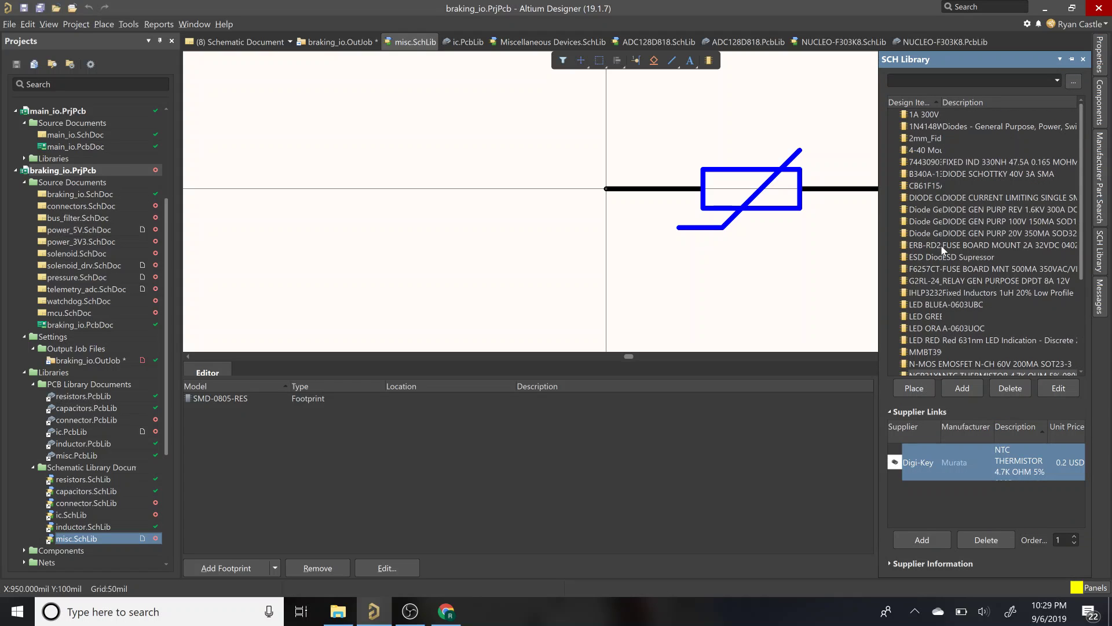
pyautogui.scroll(-4, 943, 250)
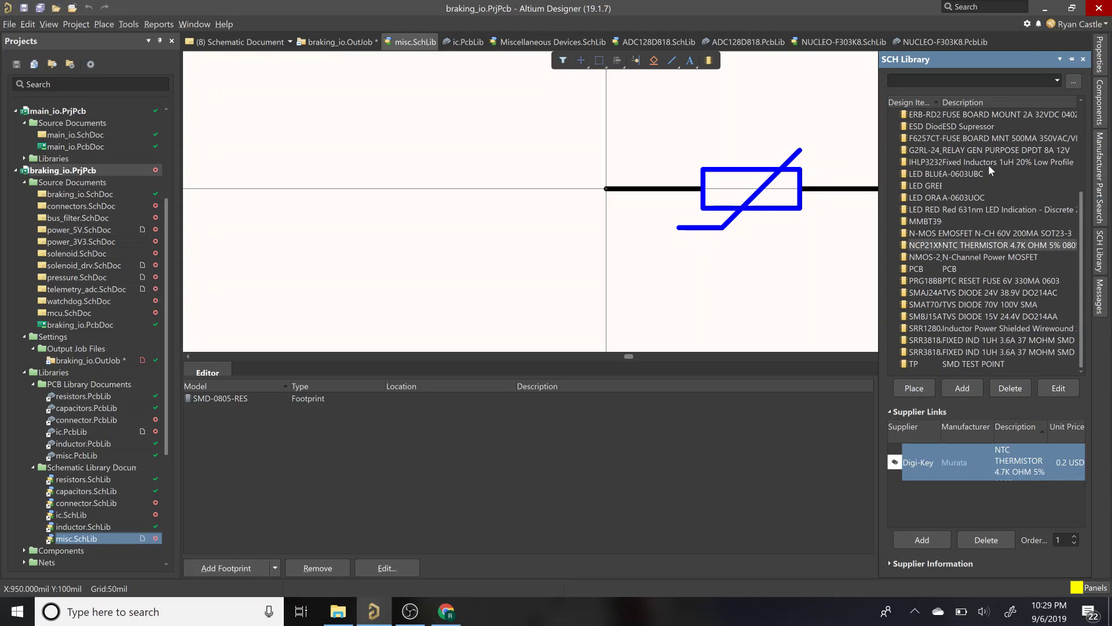
pyautogui.scroll(4, 988, 165)
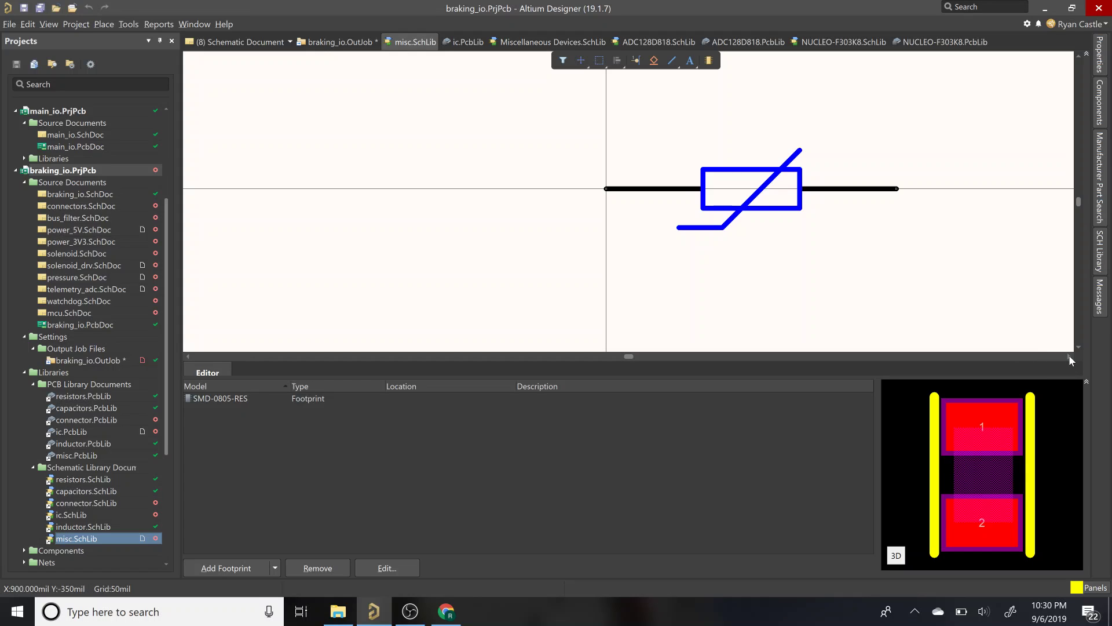
pyautogui.moveTo(1069, 354); pyautogui.dragTo(1069, 356)
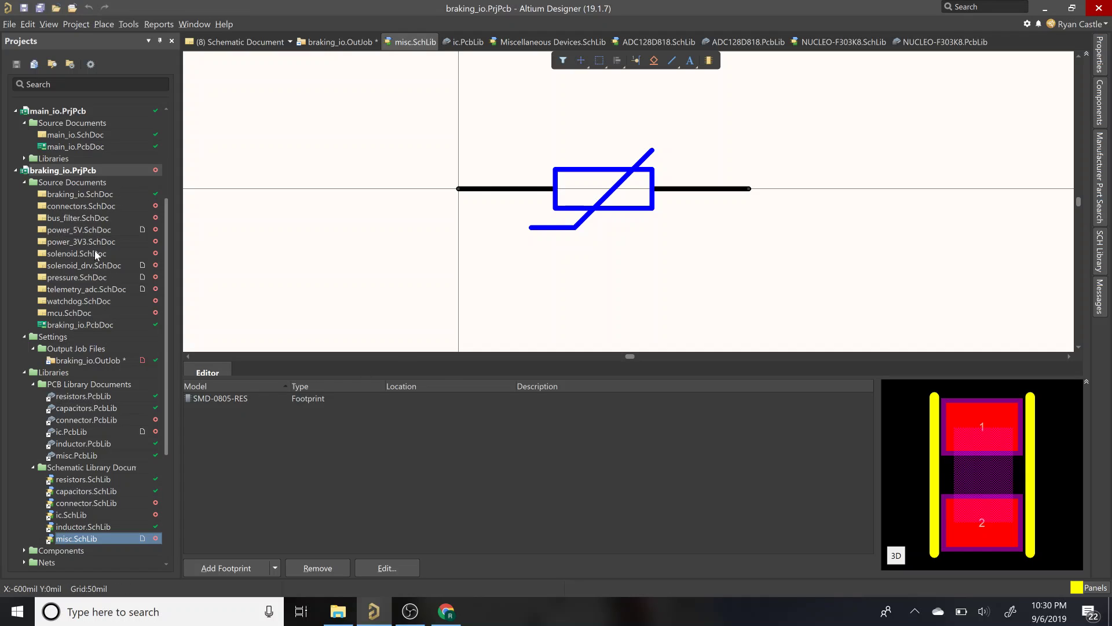
# Step: Open pressure.SchDoc, set the component source to misc.SchLib and browse its parts for the thermistor
pyautogui.doubleClick(87, 289)
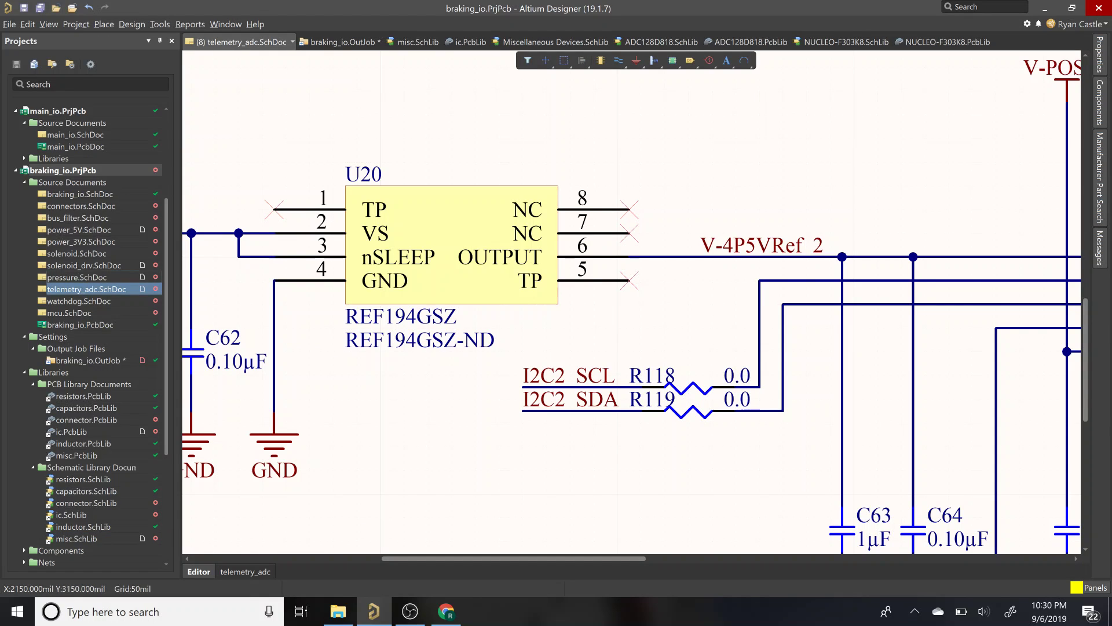
pyautogui.doubleClick(77, 277)
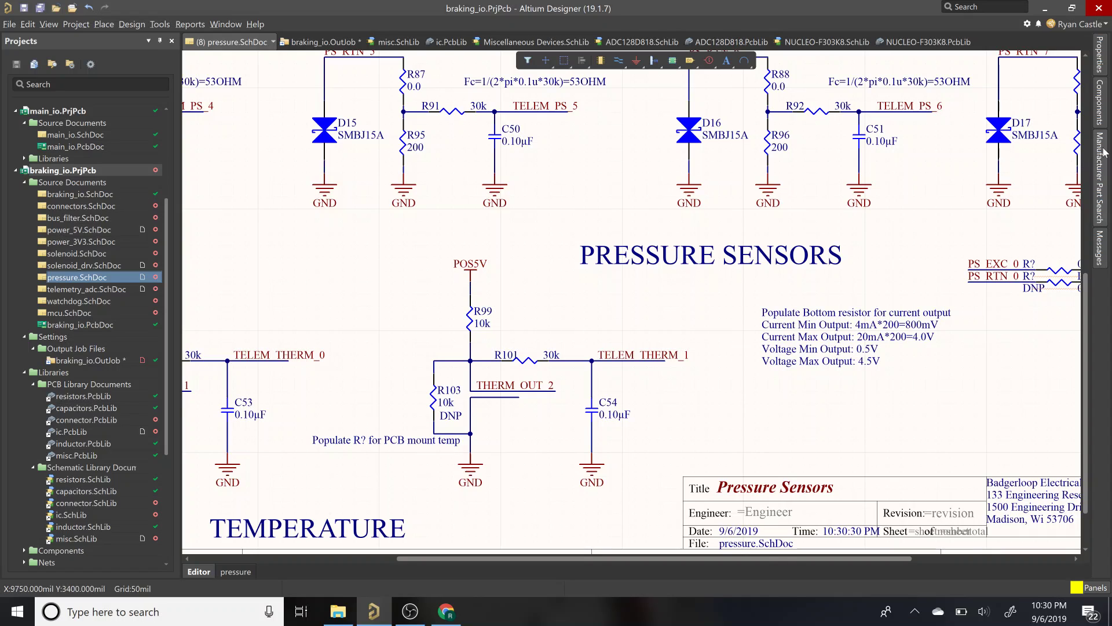
pyautogui.click(1100, 107)
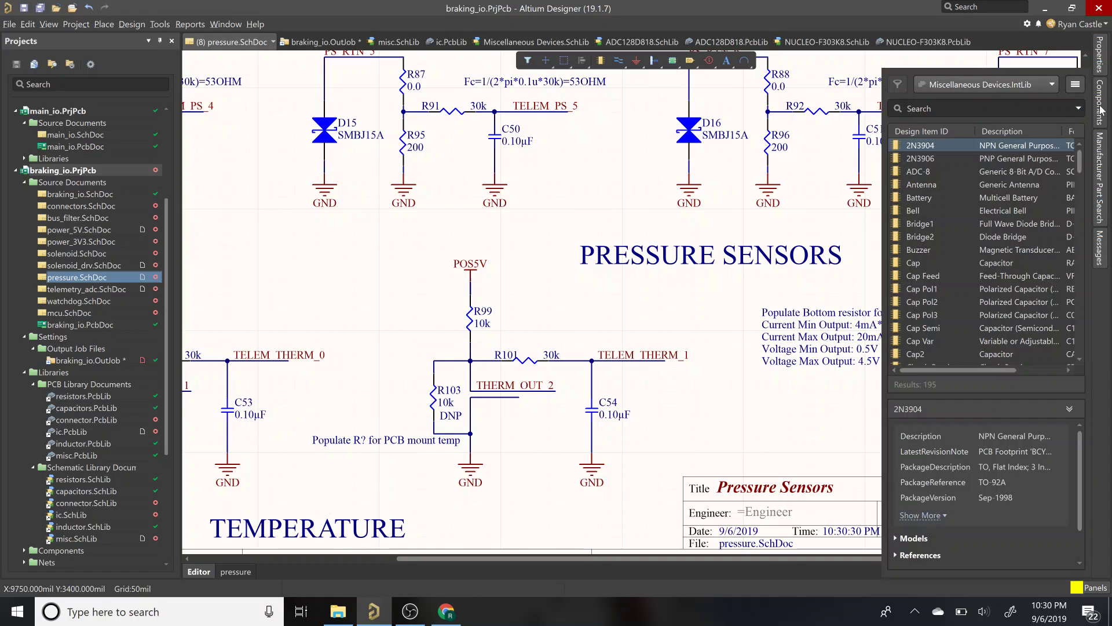
pyautogui.click(995, 86)
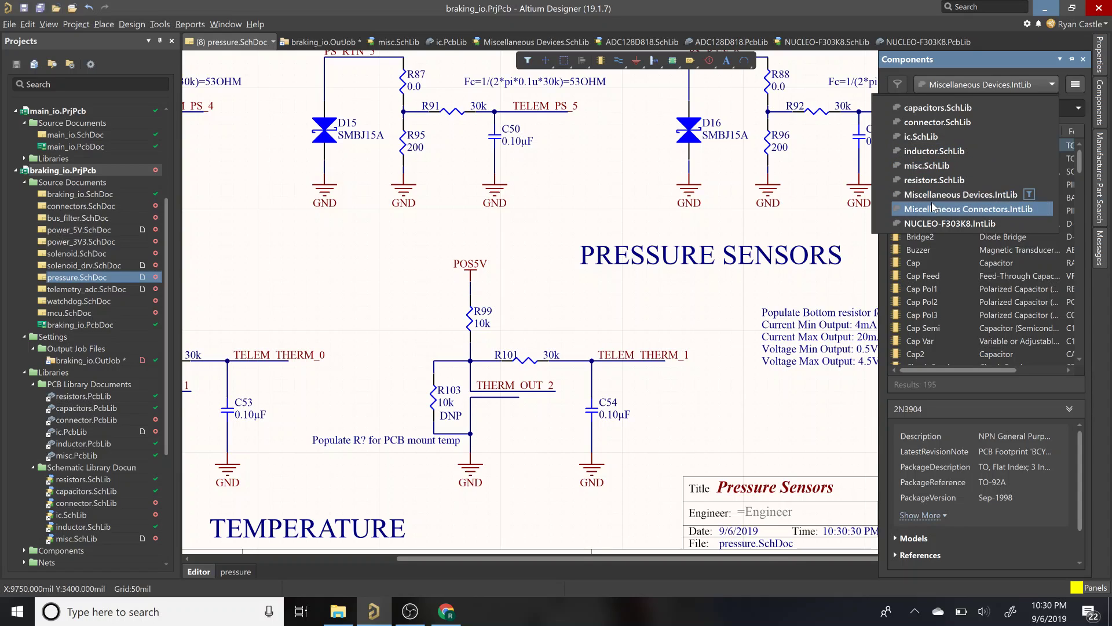
pyautogui.click(938, 164)
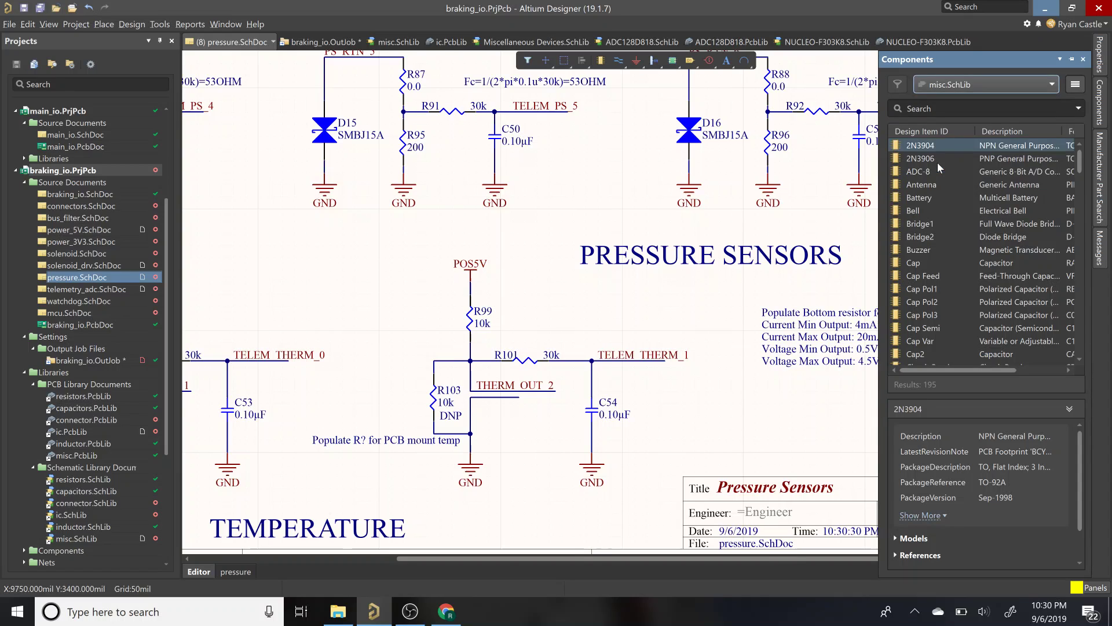
pyautogui.write('a')
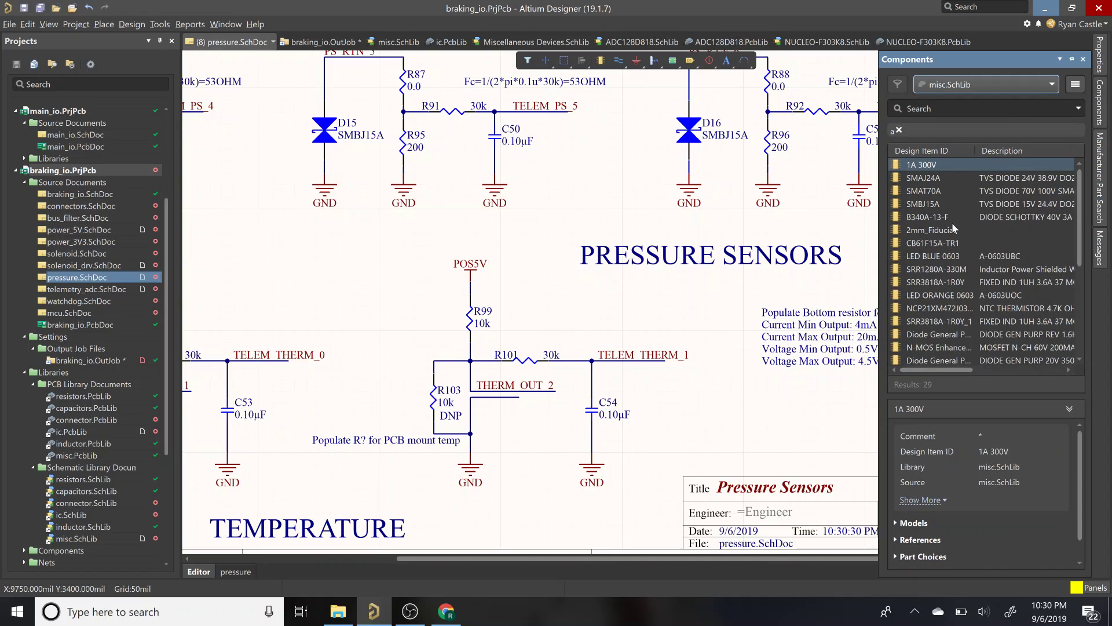
pyautogui.scroll(-5, 951, 222)
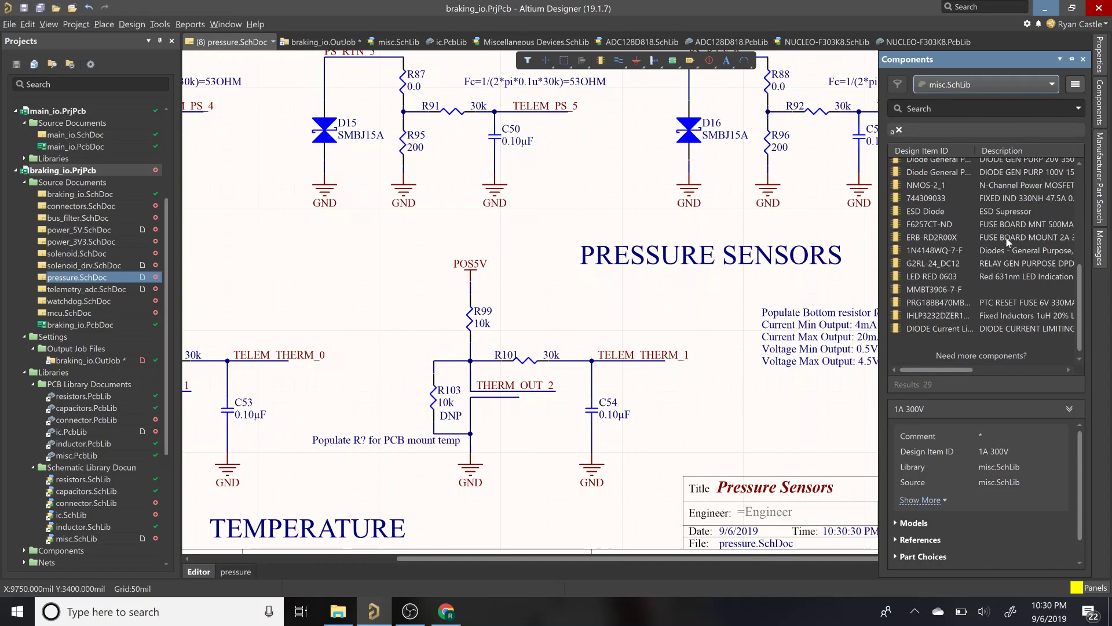
pyautogui.scroll(5, 1007, 239)
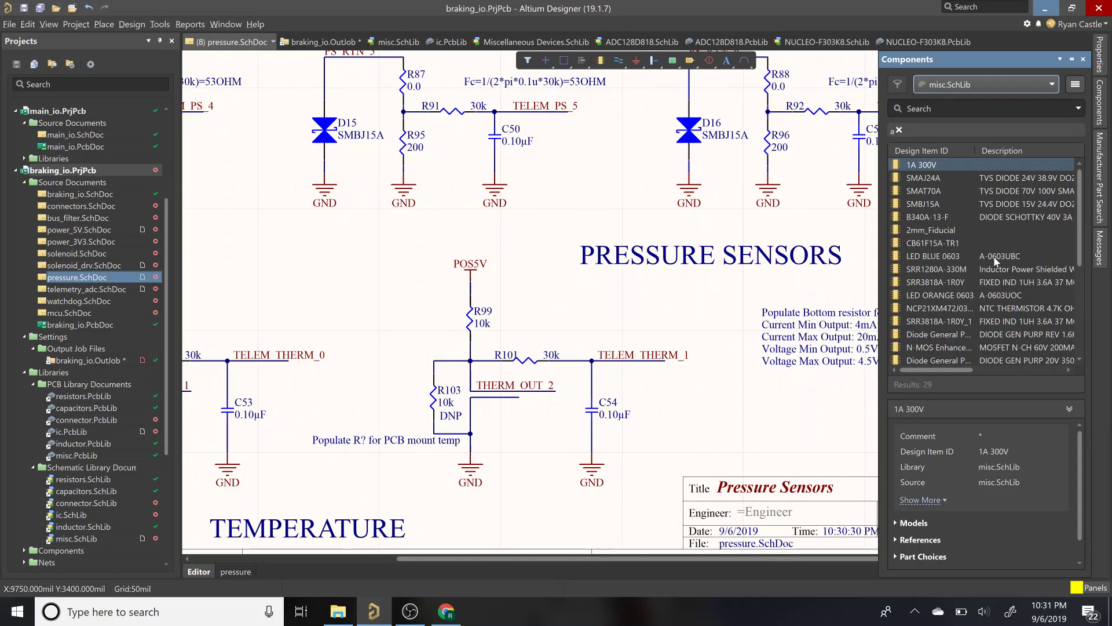
# Step: Place two vertical NCP21XM472J03RA thermistors in the empty area above the TELEM_THERM_0 and TELEM_THERM_1 circuits
pyautogui.click(1004, 309)
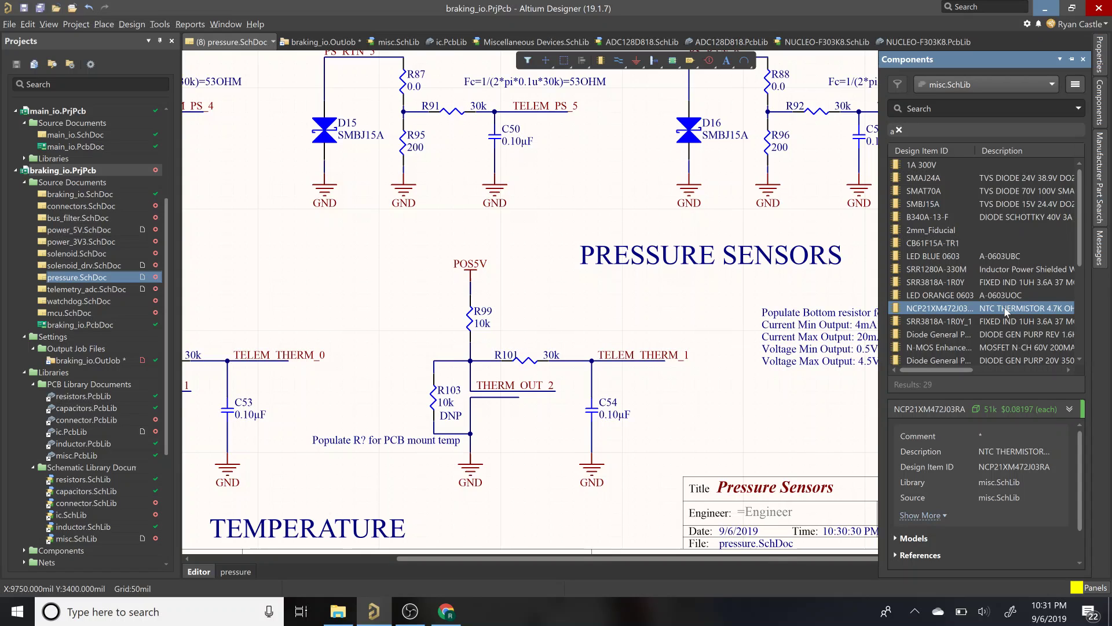
pyautogui.rightClick(1003, 310)
pyautogui.click(976, 313)
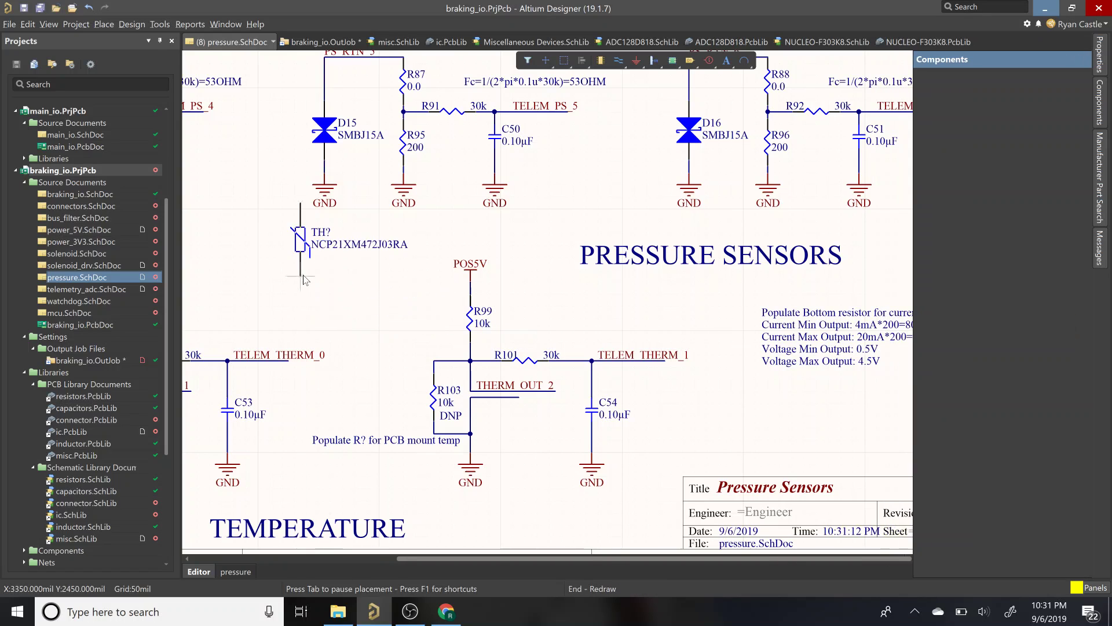
pyautogui.press('space')
pyautogui.press('space')
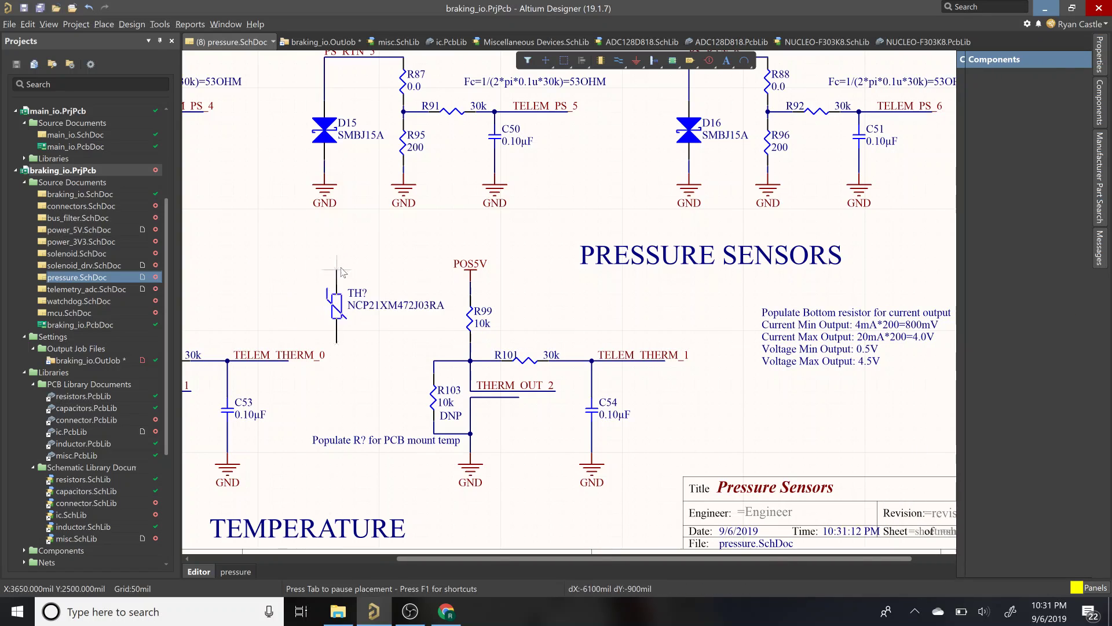
pyautogui.press('Right')
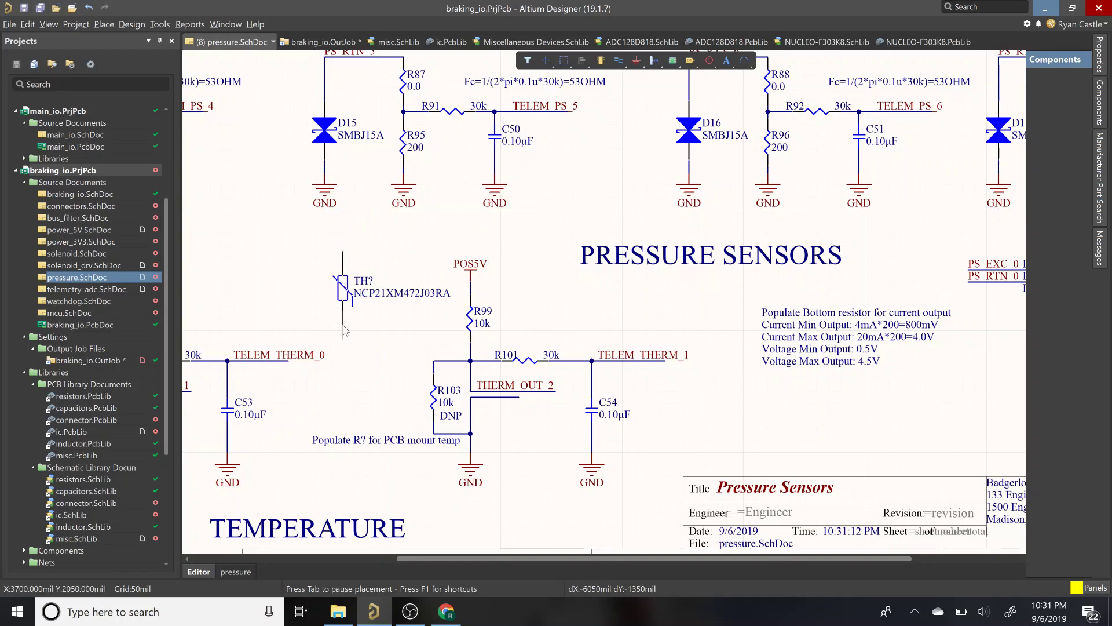
pyautogui.click(343, 324)
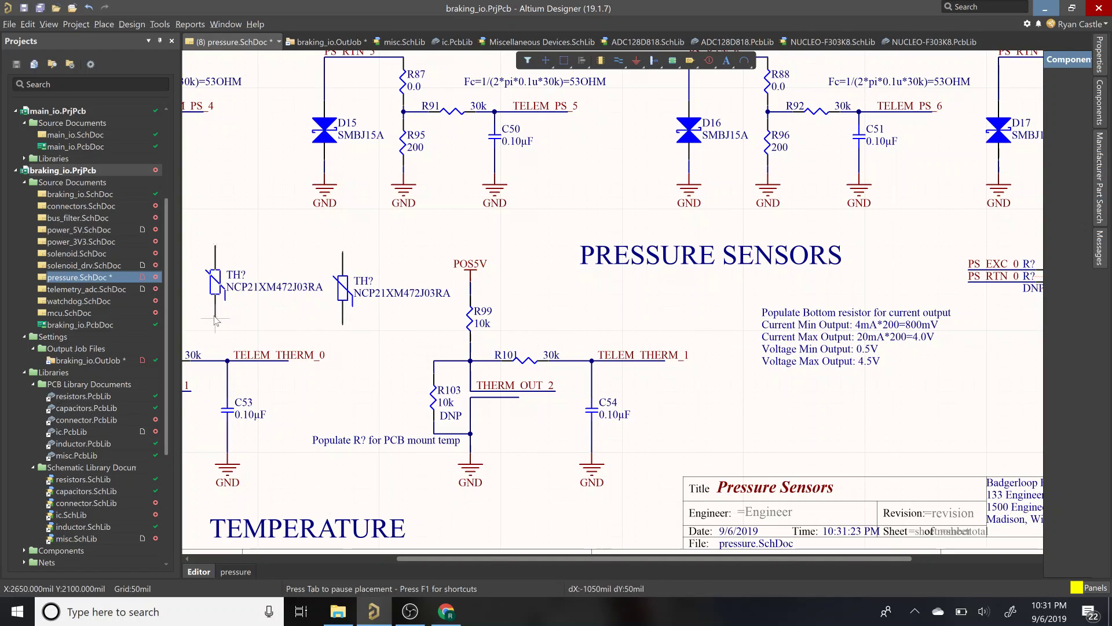
pyautogui.click(215, 319)
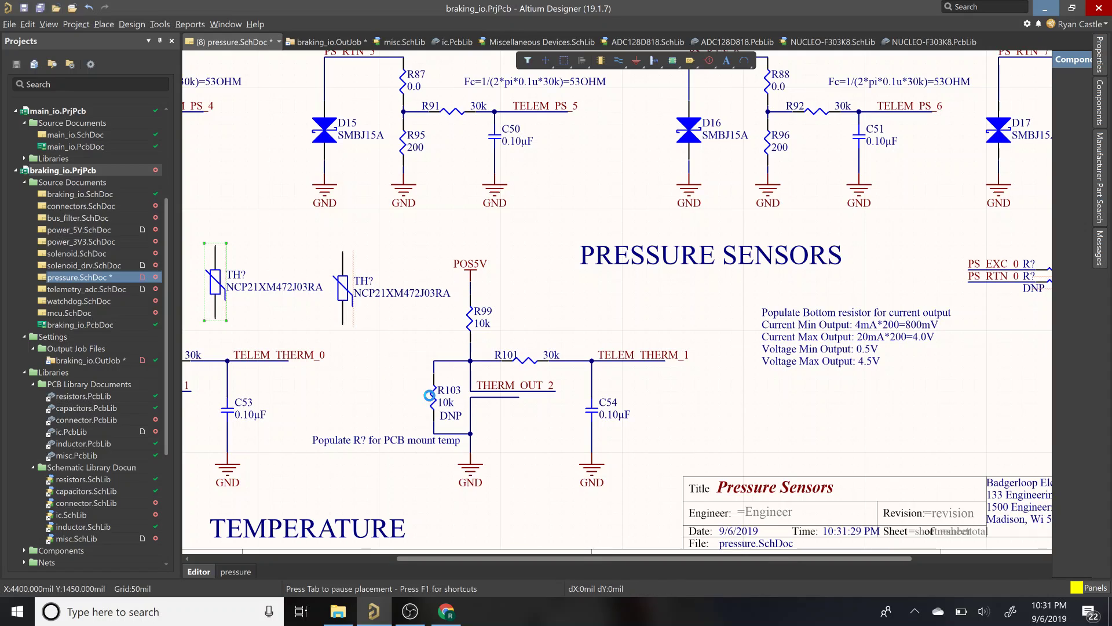
# Step: Delete resistor R103 and put one NCP21XM472J03RA thermistor in its place beside THERM_OUT_2
pyautogui.press('Delete')
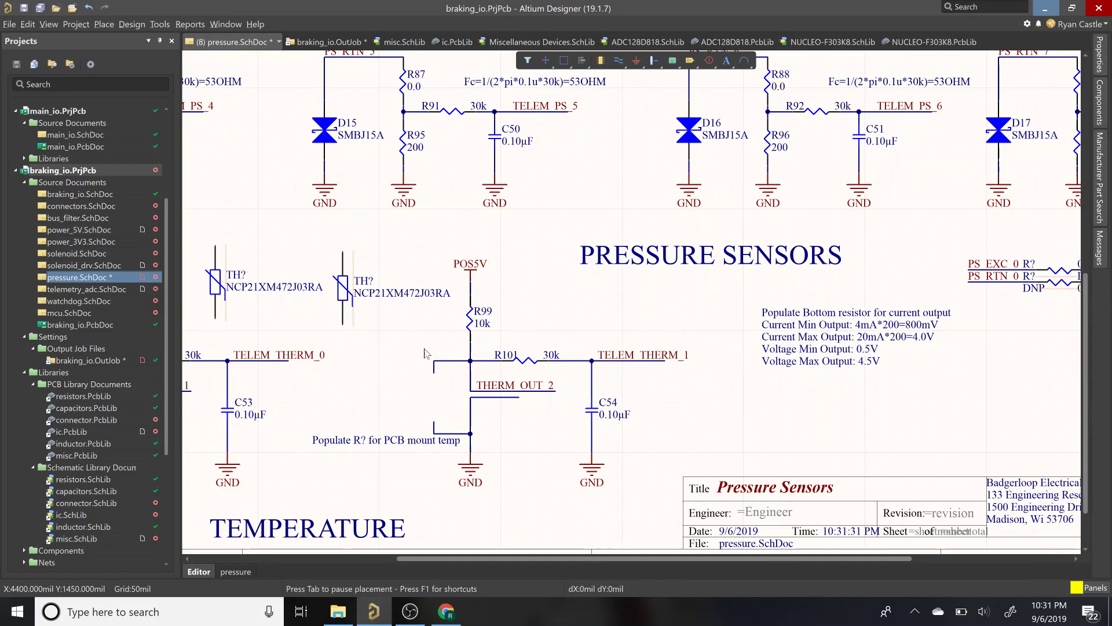
pyautogui.click(342, 292)
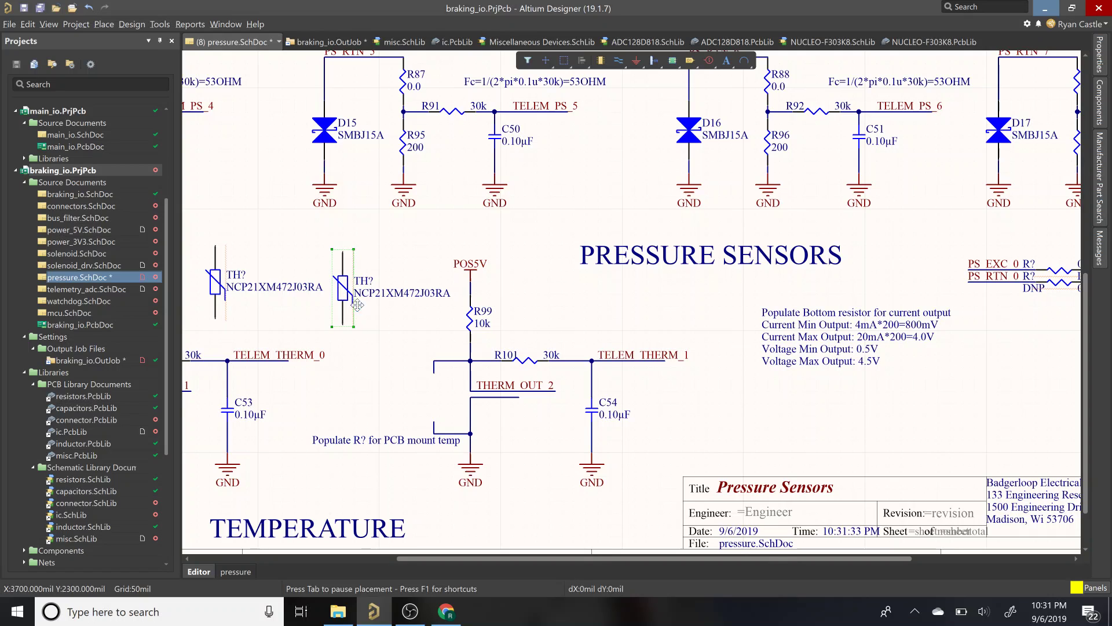
pyautogui.moveTo(342, 292); pyautogui.dragTo(429, 442)
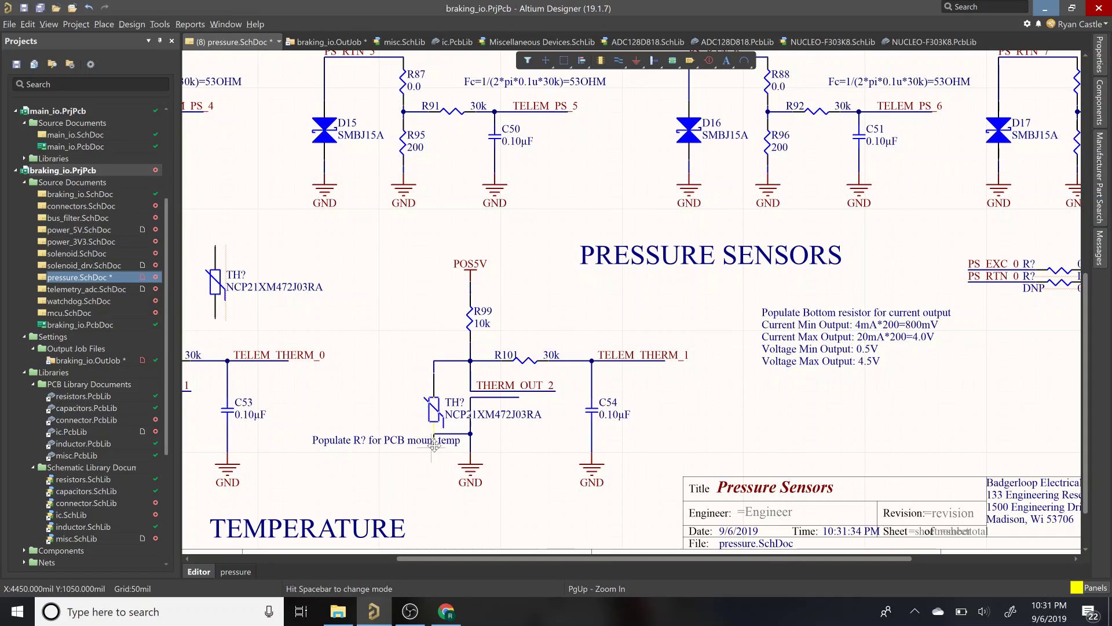
pyautogui.press('Escape')
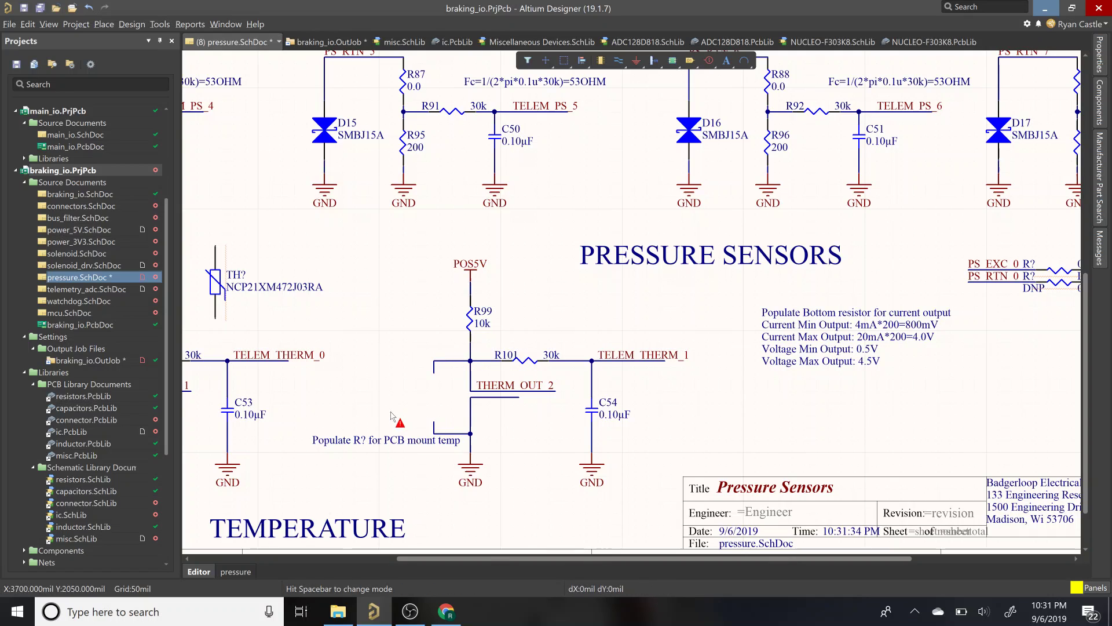
pyautogui.hotkey('ctrl', 'v')
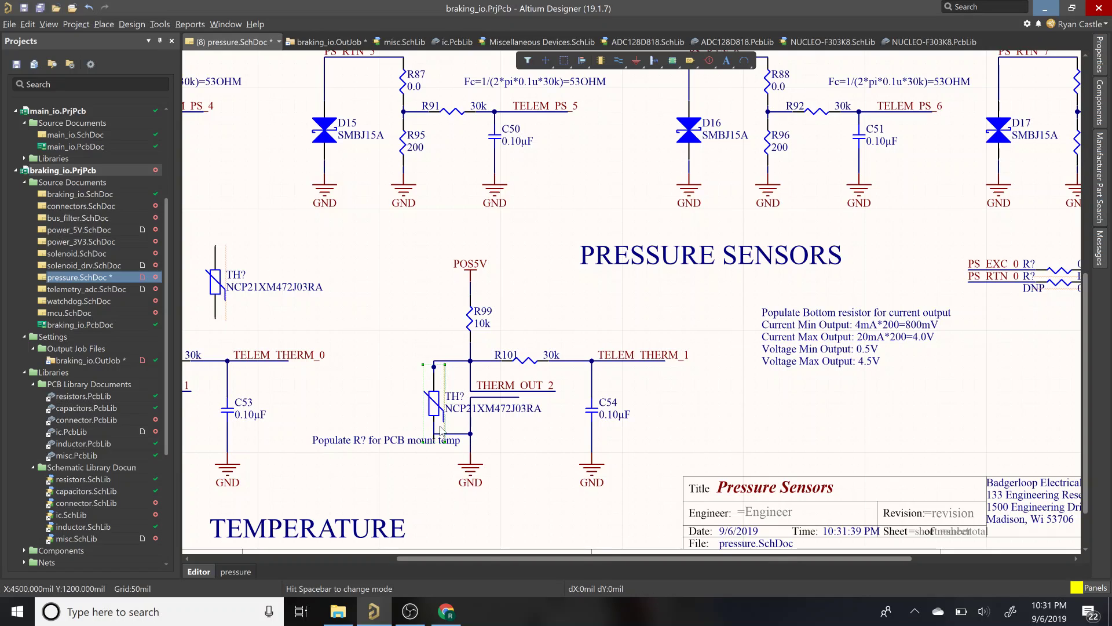
# Step: Move the "Populate R? for PCB mount temp" note lower and shift the thermistor further left of the THERM_OUT_2 branch
pyautogui.keyDown('ctrl'); pyautogui.scroll(3, 429, 424); pyautogui.keyUp('ctrl')
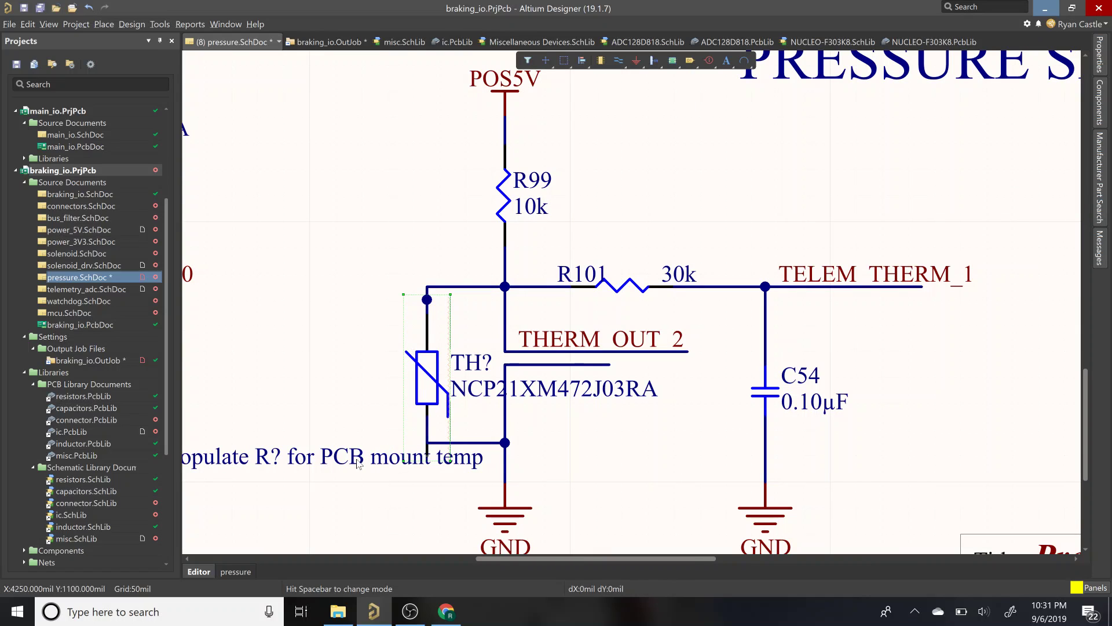
pyautogui.moveTo(345, 464); pyautogui.dragTo(331, 515)
pyautogui.press('Delete')
pyautogui.hotkey('ctrl', 'z')
pyautogui.click(400, 385)
pyautogui.moveTo(401, 386); pyautogui.dragTo(315, 374)
# Step: Clean up the wiring so the shifted thermistor connects between the node below R99 and the ground node
pyautogui.press('Delete')
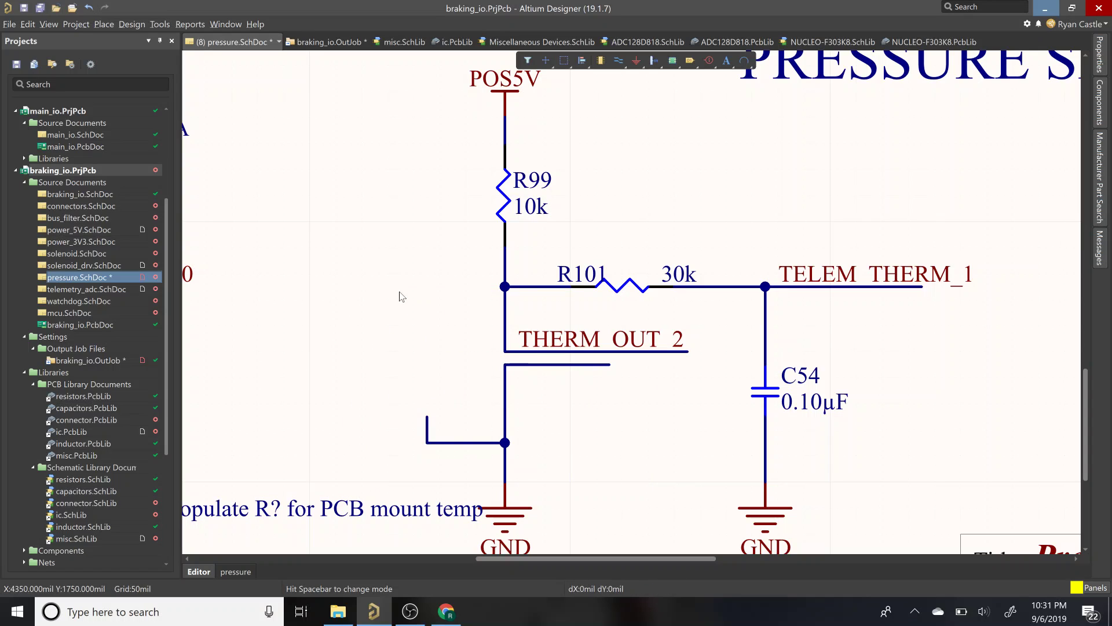
pyautogui.hotkey('ctrl', 'z')
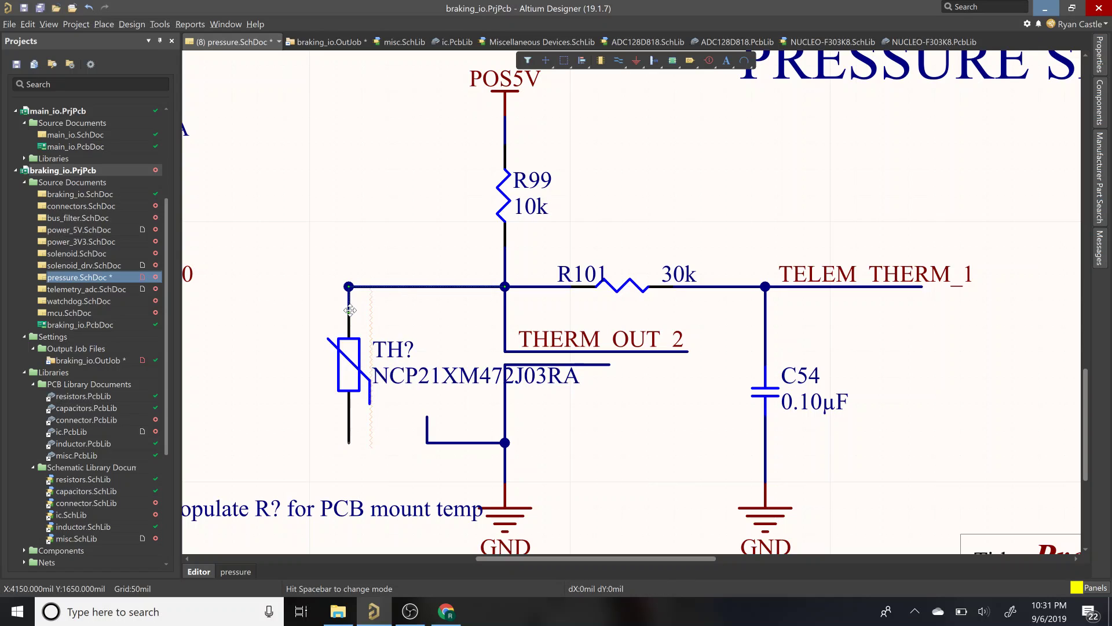
pyautogui.click(350, 286)
pyautogui.press('Delete')
pyautogui.hotkey('ctrl', 'z')
pyautogui.click(427, 430)
pyautogui.moveTo(416, 422); pyautogui.dragTo(347, 444)
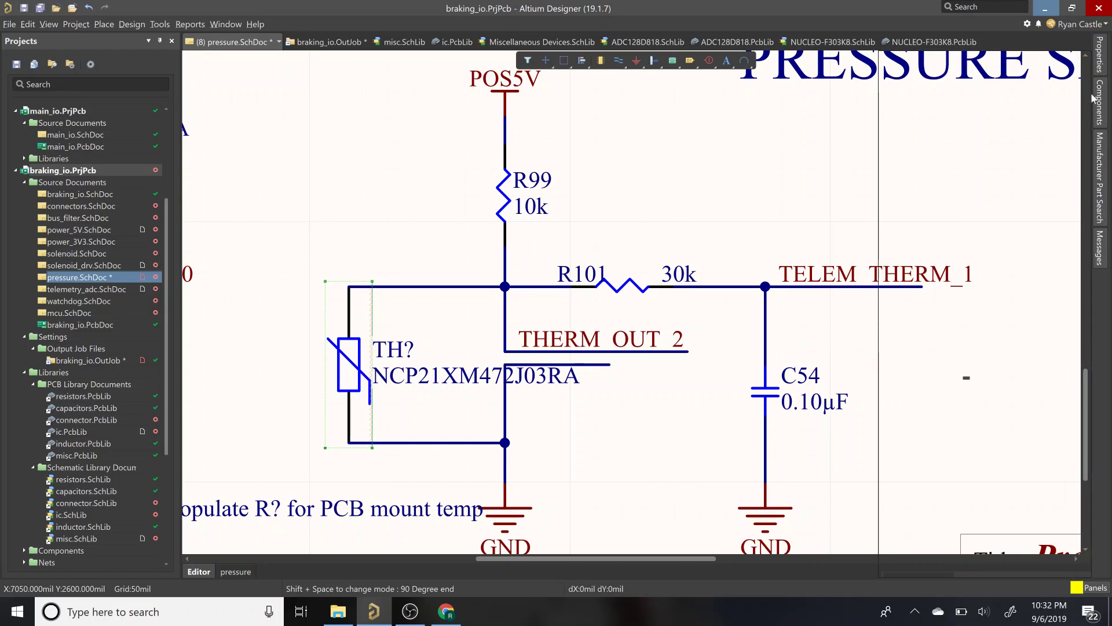
# Step: Add a parameter named DNP with value DNP to the thermistor, show it on the schematic and select its label
pyautogui.moveTo(1104, 65)
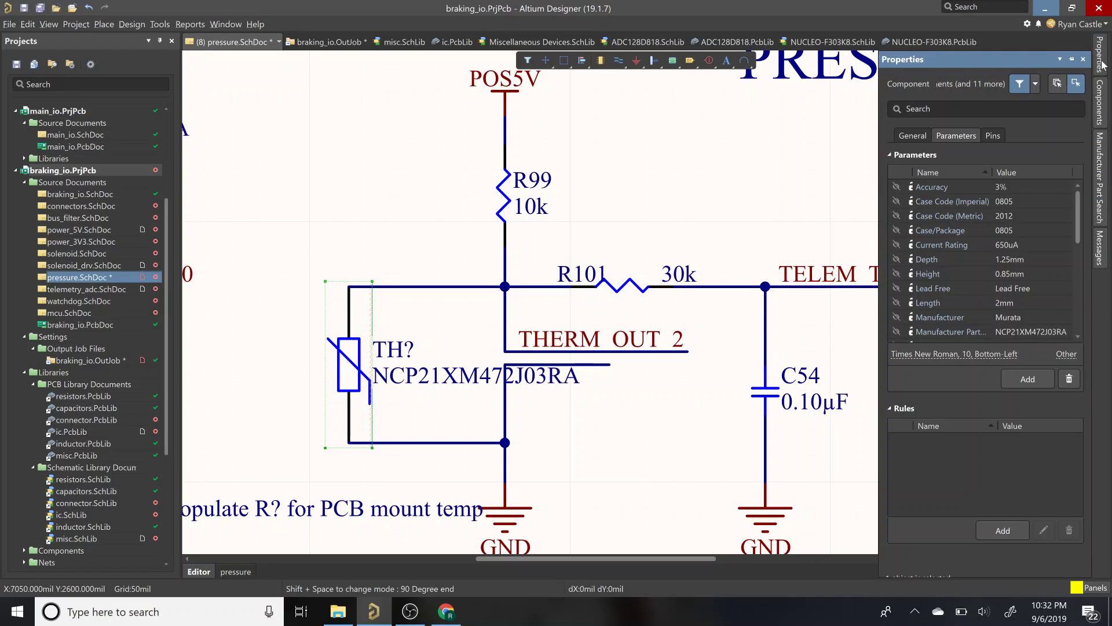
pyautogui.click(1013, 382)
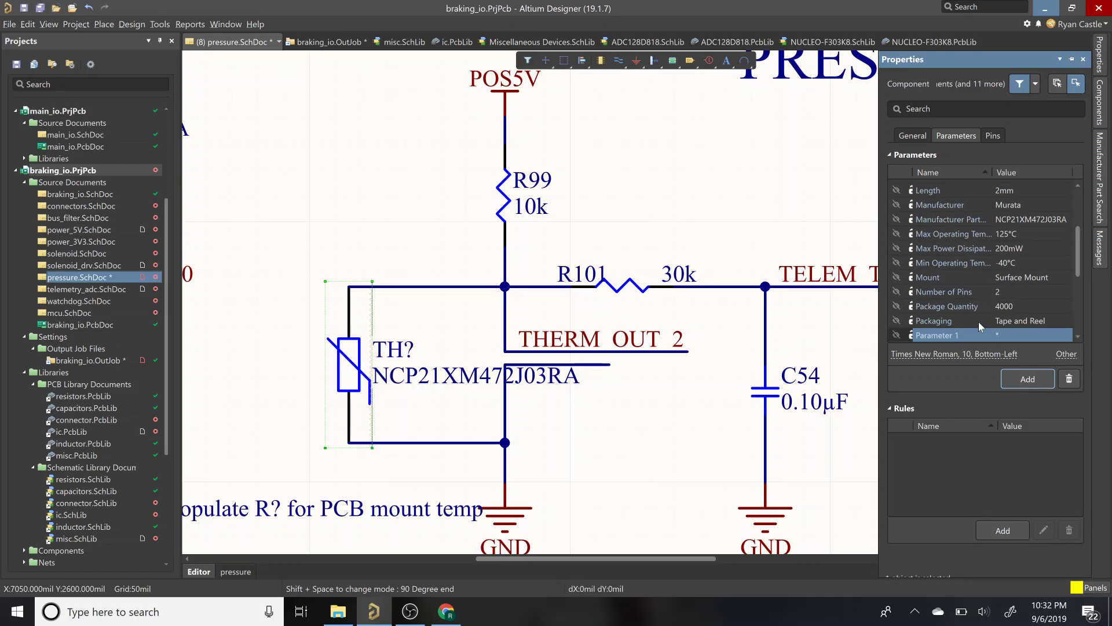
pyautogui.click(976, 340)
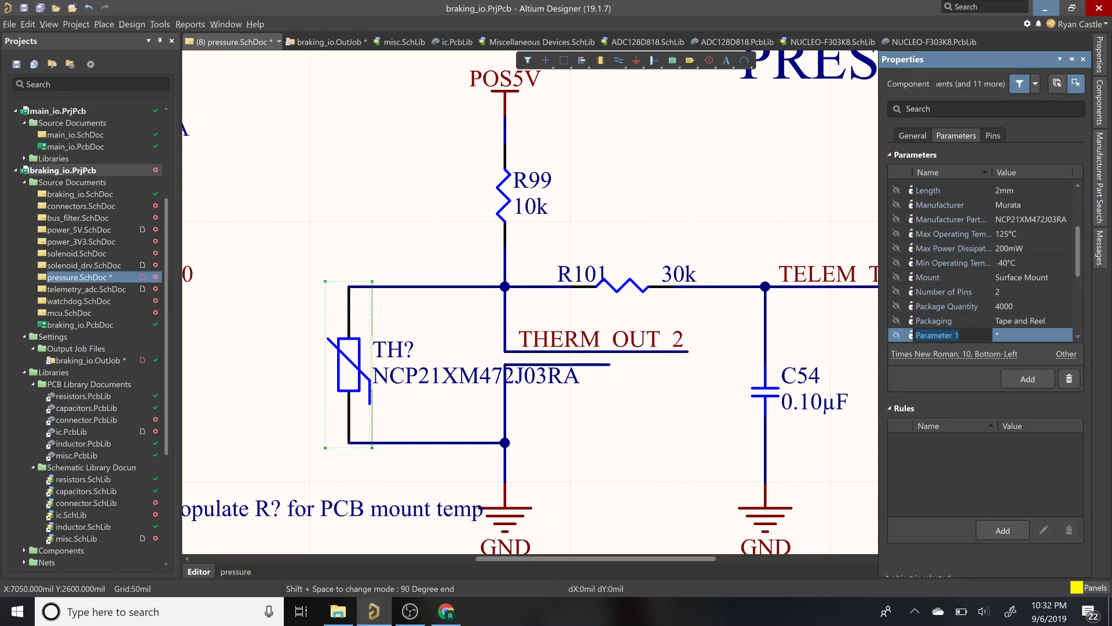
pyautogui.write('DNP')
pyautogui.press('Return')
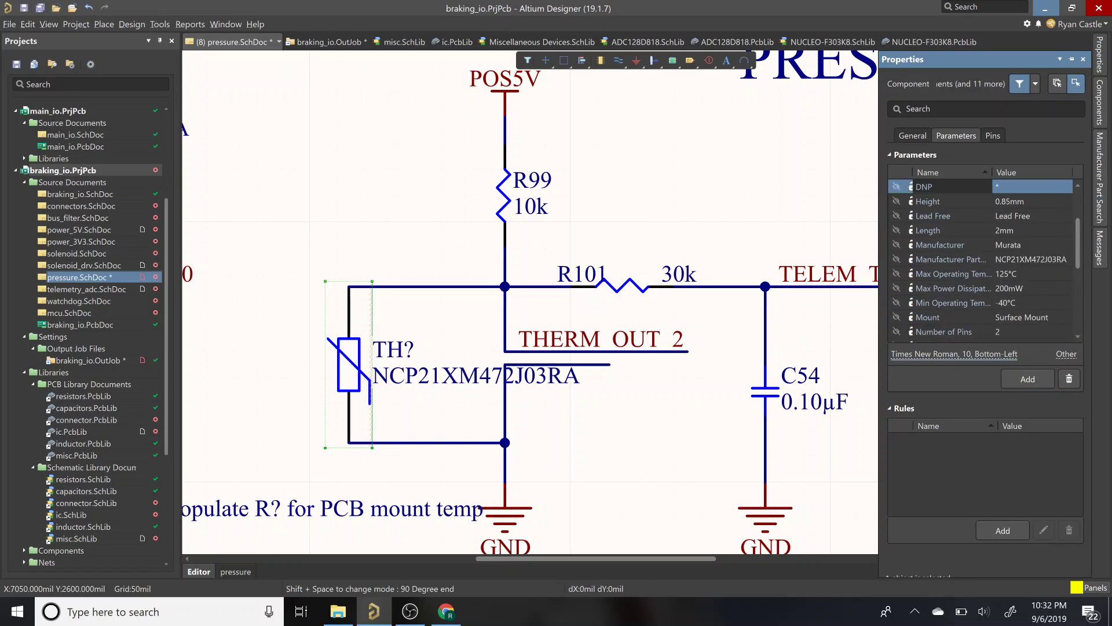
pyautogui.click(1048, 193)
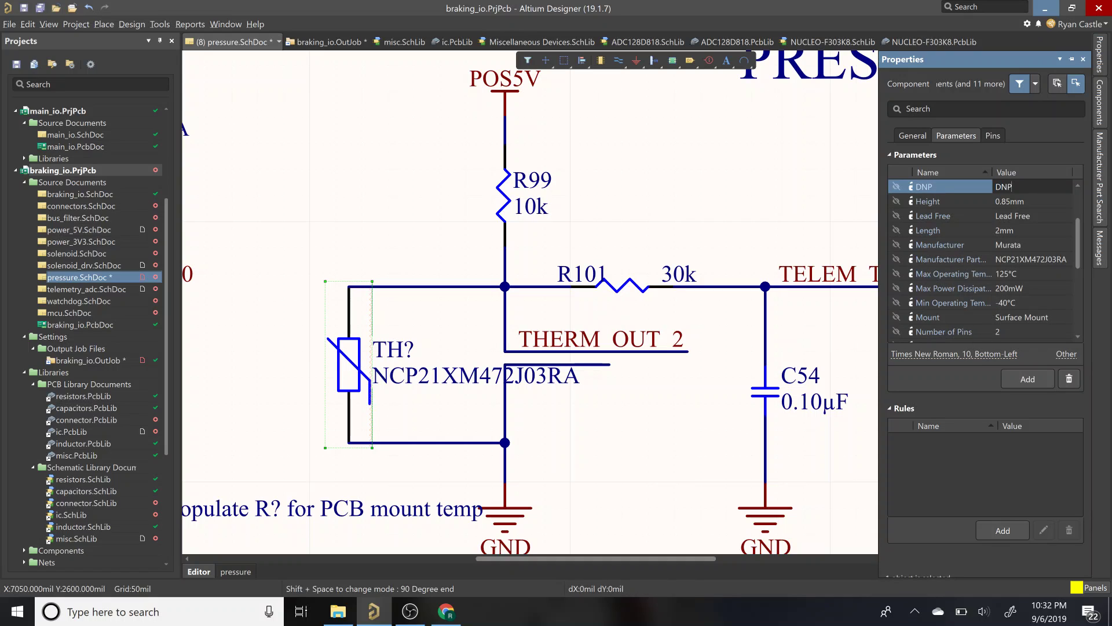
pyautogui.click(898, 188)
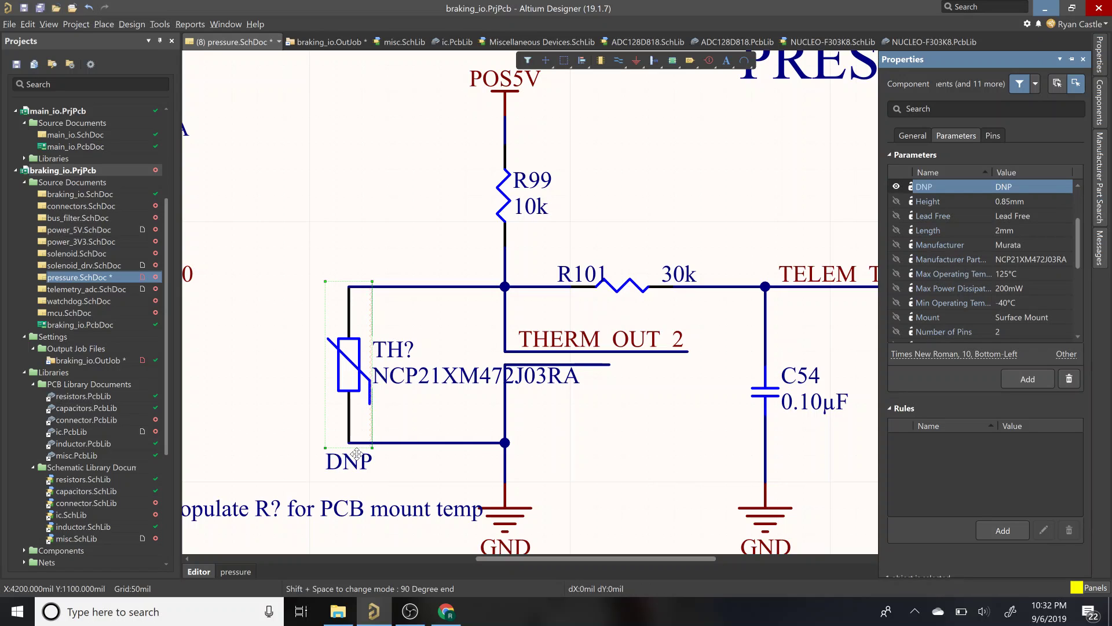
pyautogui.click(351, 462)
pyautogui.click(343, 460)
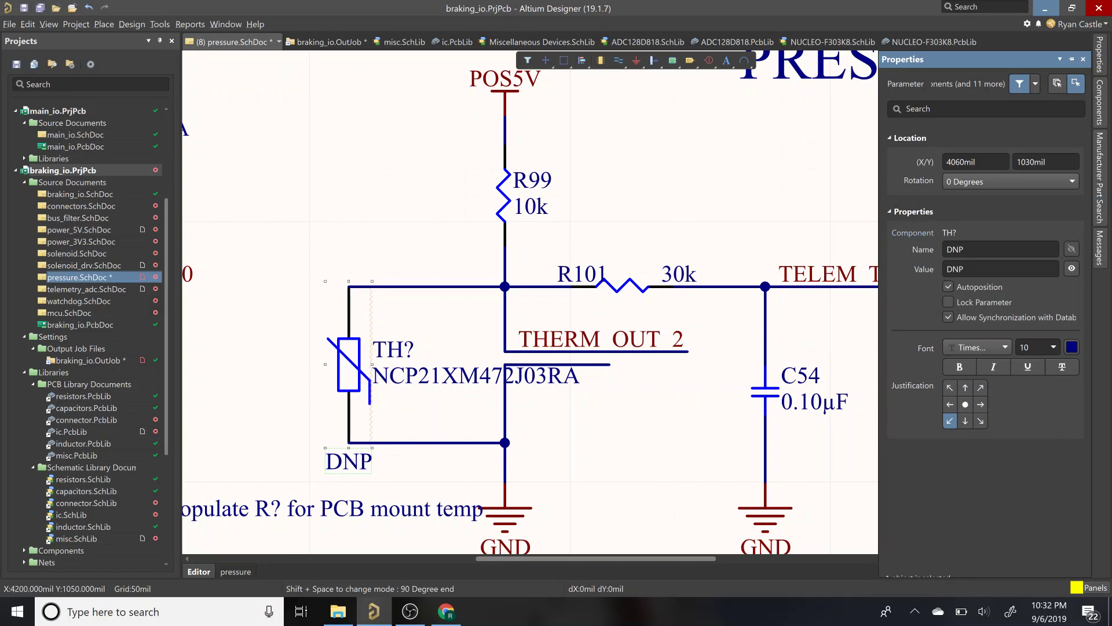
# Step: Move the thermistor's DNP label directly beneath its NCP21XM472J03RA part number, aligned with the other component text
pyautogui.press('Delete')
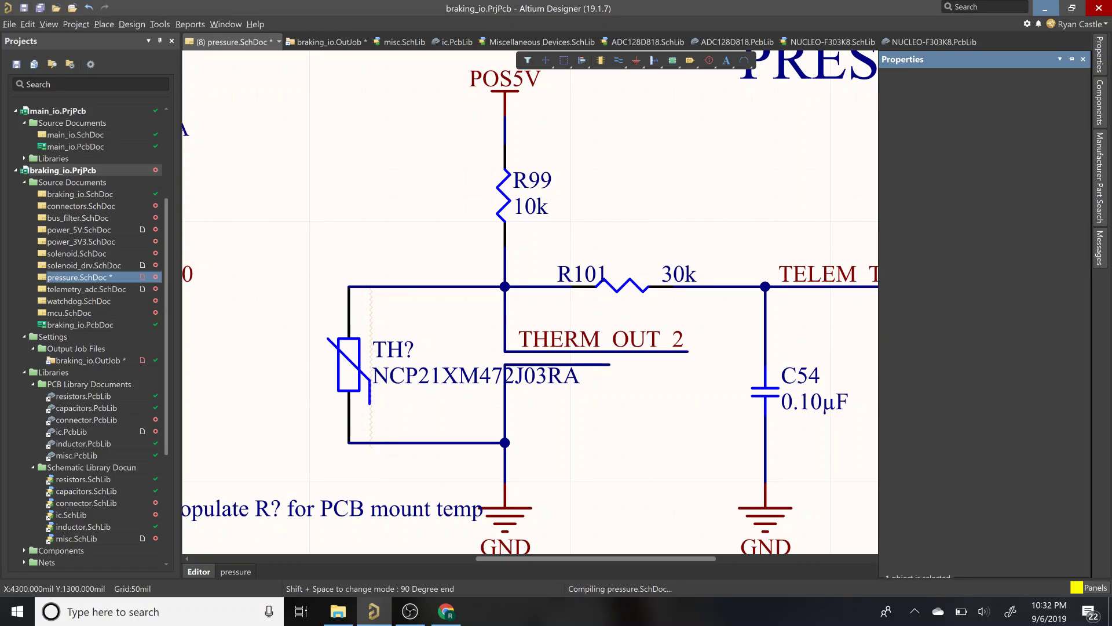
pyautogui.hotkey('ctrl', 'z')
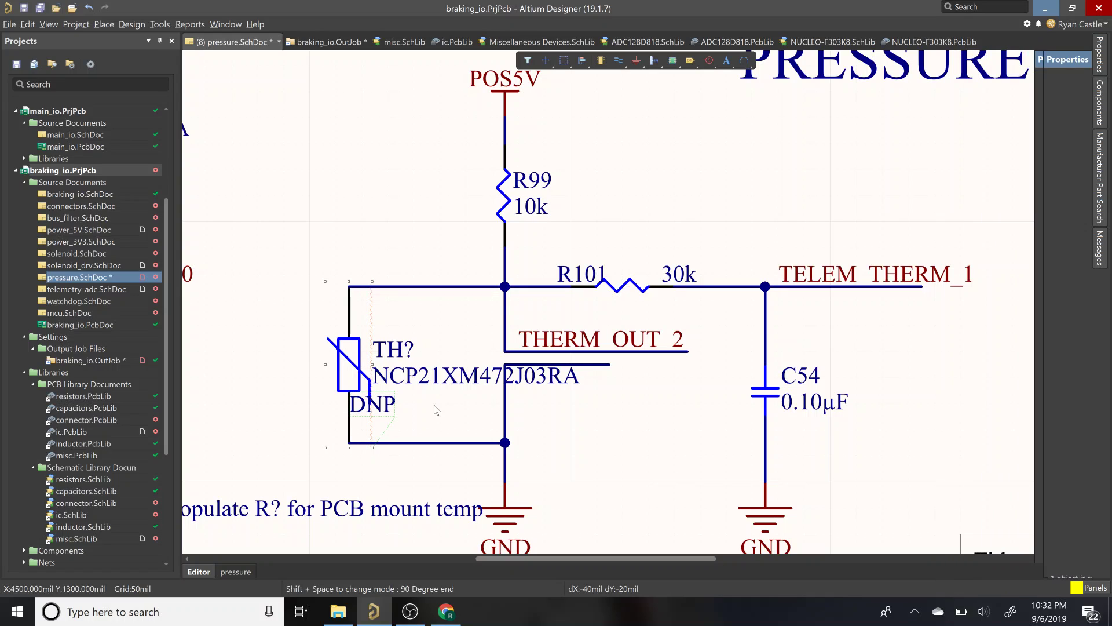
pyautogui.click(412, 411)
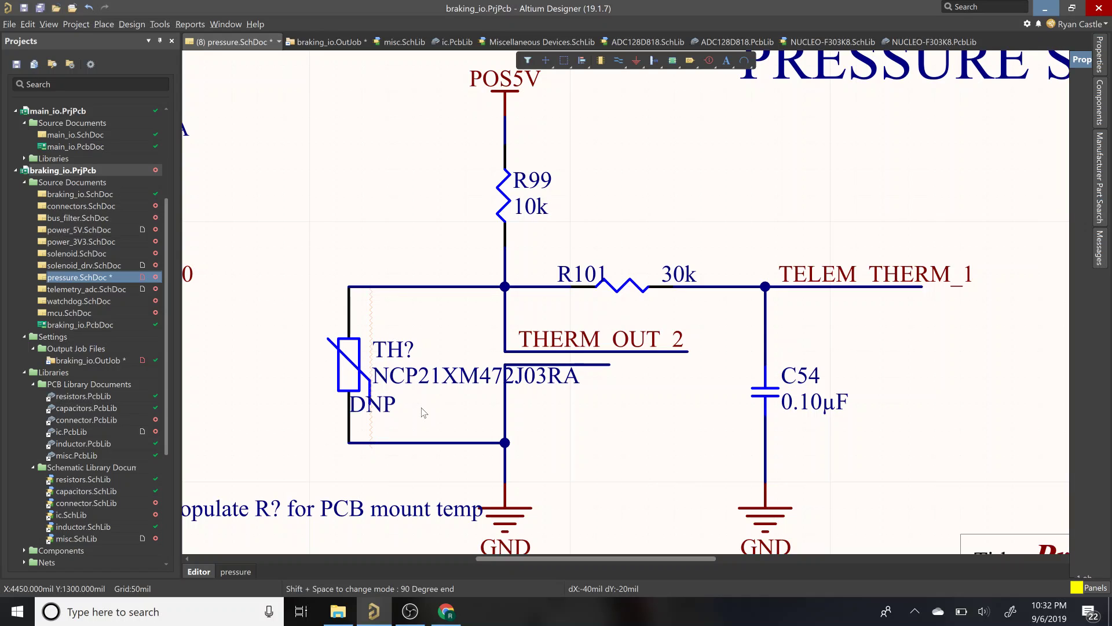
pyautogui.scroll(-2, 429, 411)
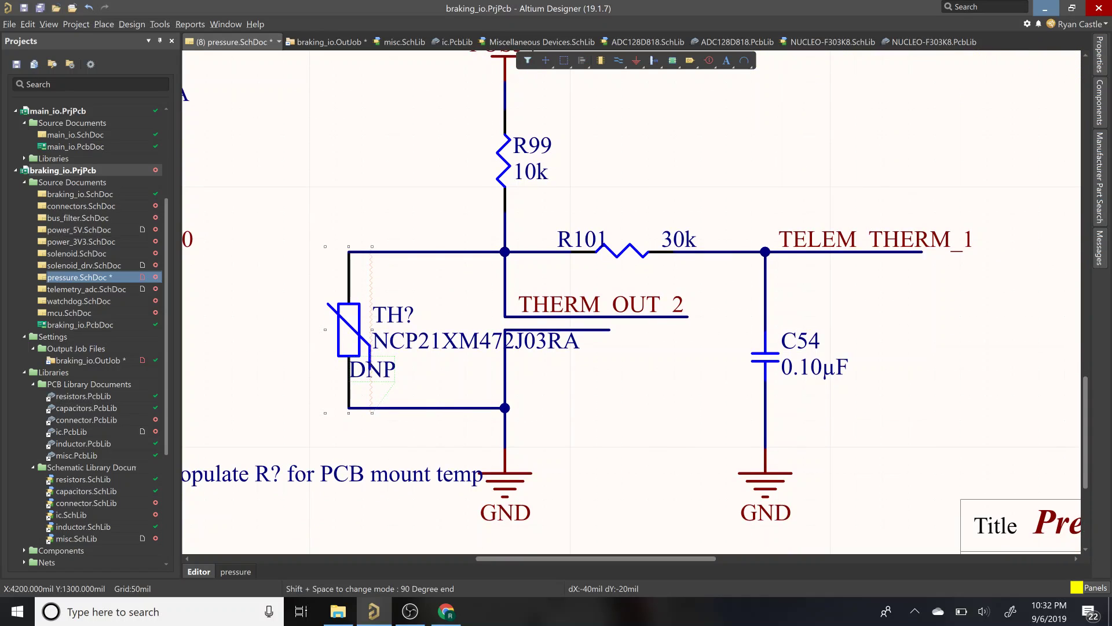
pyautogui.click(422, 382)
pyautogui.moveTo(376, 369); pyautogui.dragTo(414, 369)
pyautogui.click(435, 230)
pyautogui.scroll(-1, 436, 229)
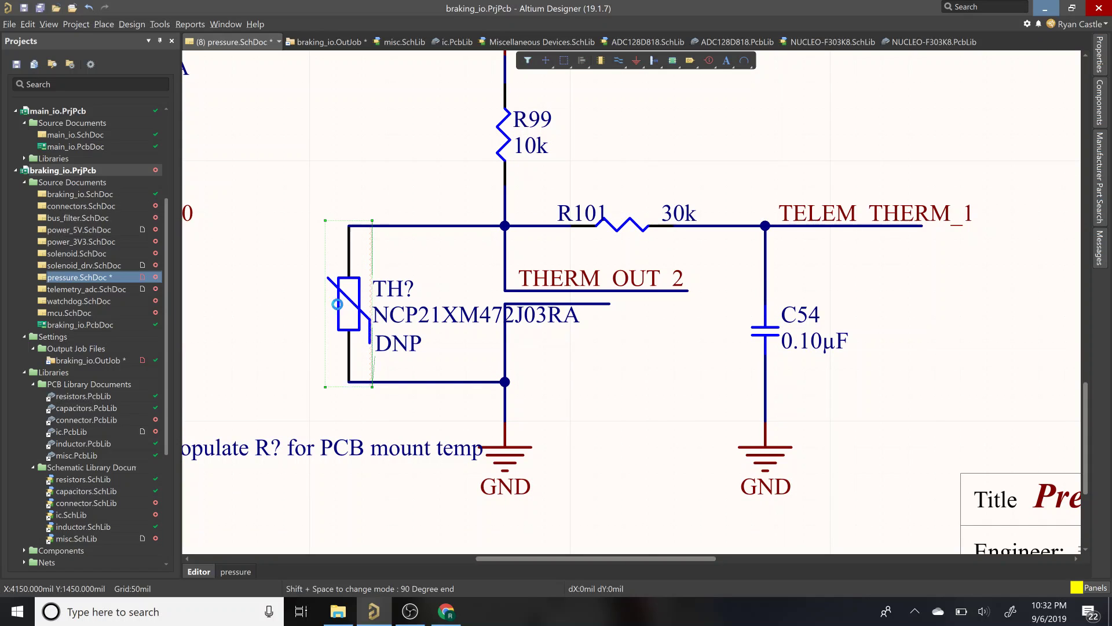
# Step: Shift the thermistor with its labels and connected wires slightly closer to the THERM_OUT_2 branch
pyautogui.click(352, 307)
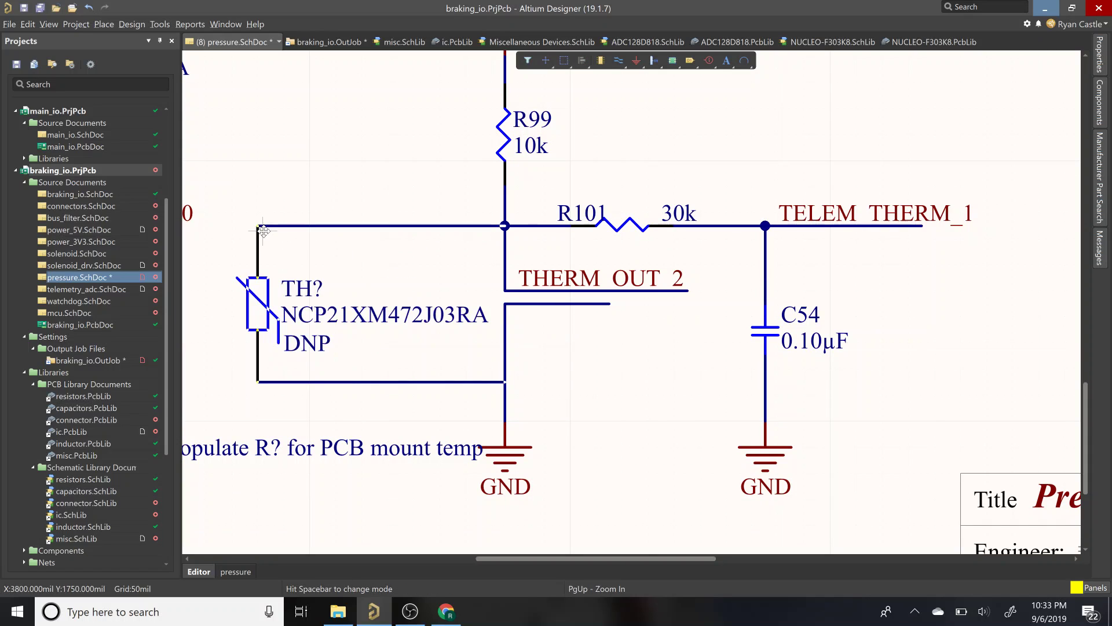
pyautogui.moveTo(347, 231); pyautogui.dragTo(363, 233)
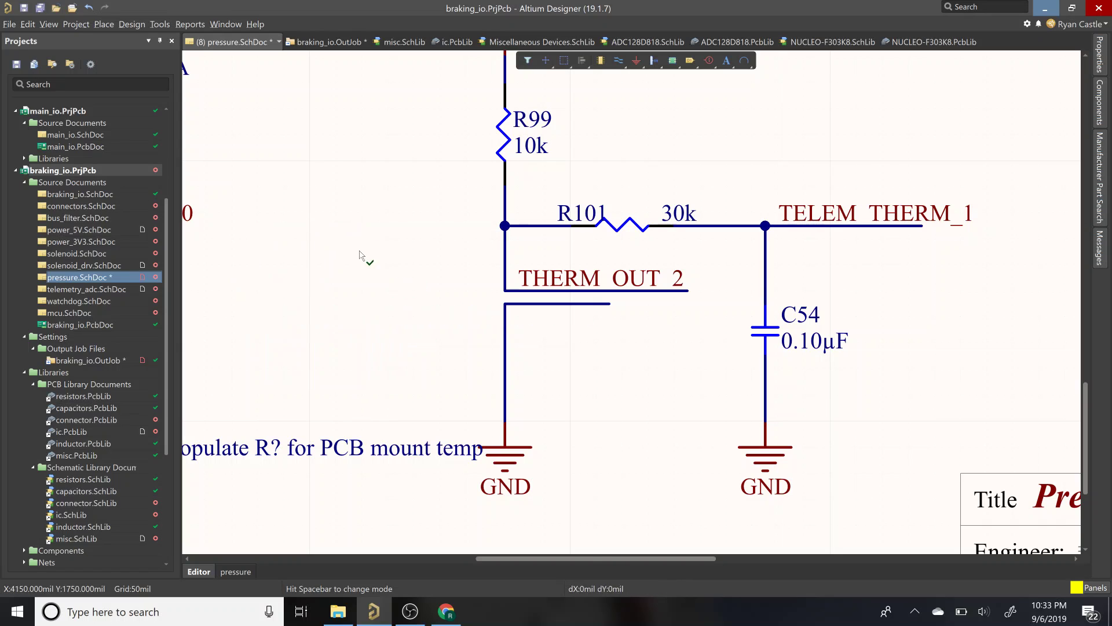
pyautogui.hotkey('ctrl', 'z')
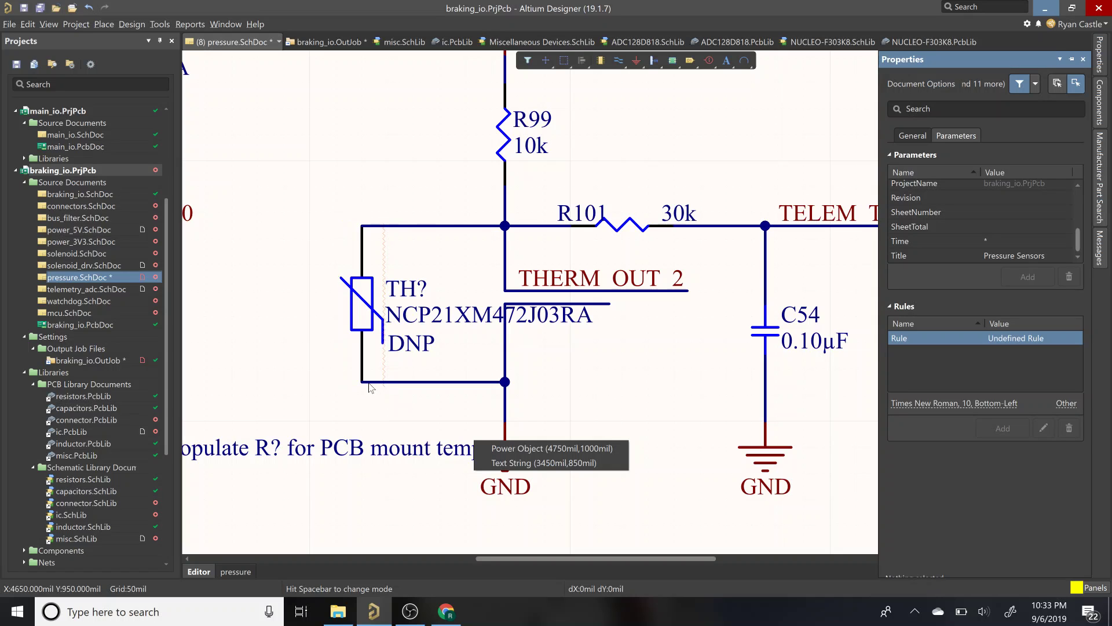
# Step: Compare the R102 branch at THERM_OUT_1 with the thermistor branch at THERM_OUT_2 and review the thermistor's parameters
pyautogui.hscroll(-5, 371, 387)
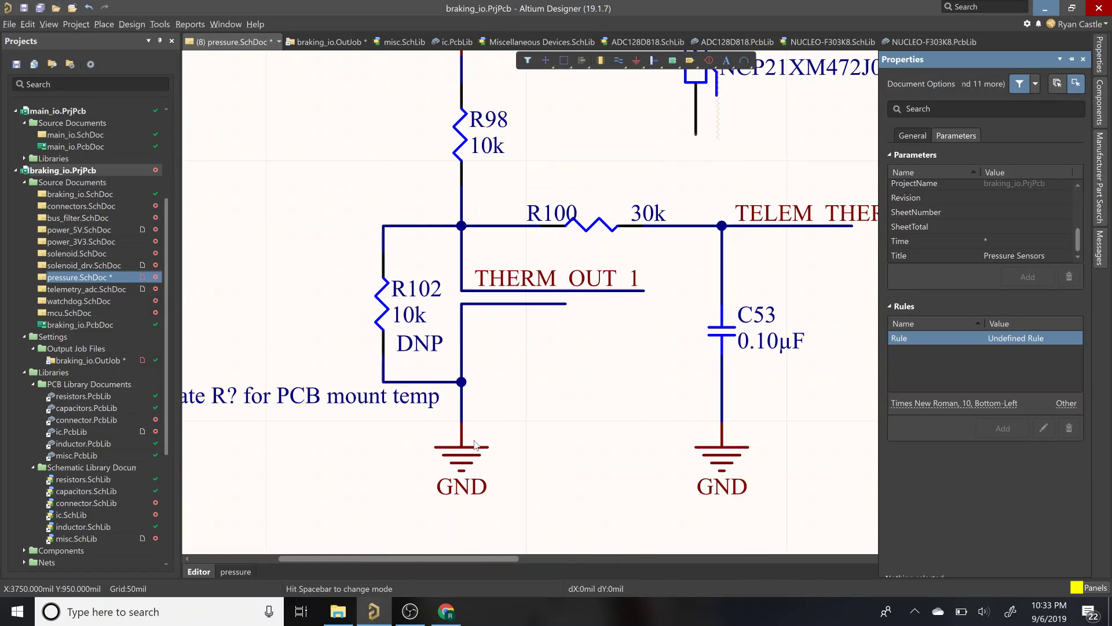
pyautogui.scroll(-3, 644, 407)
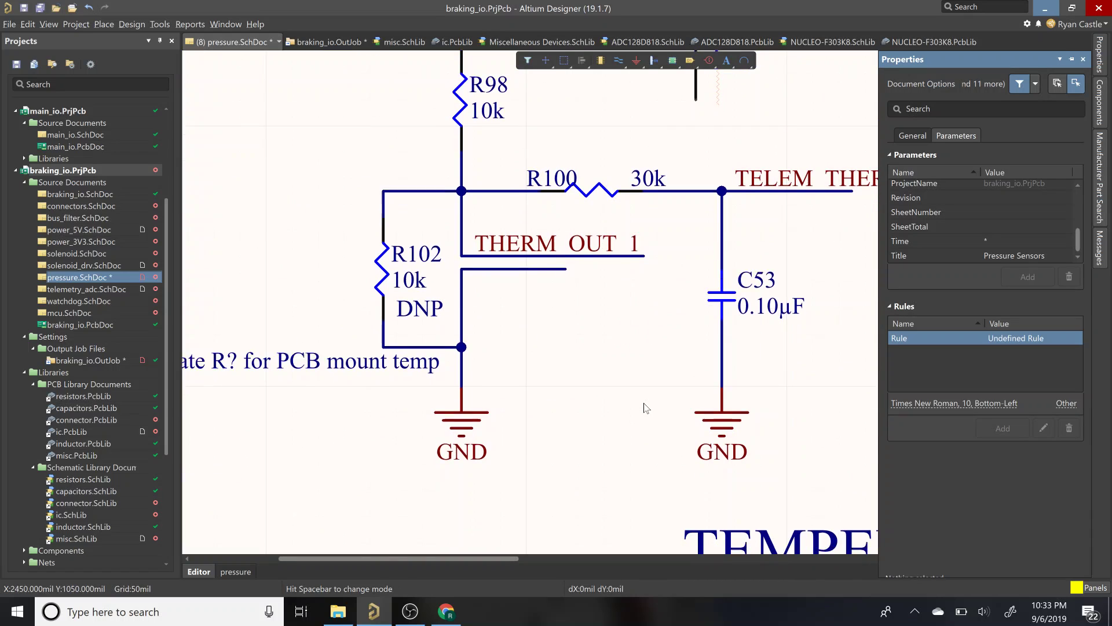
pyautogui.scroll(-1, 645, 407)
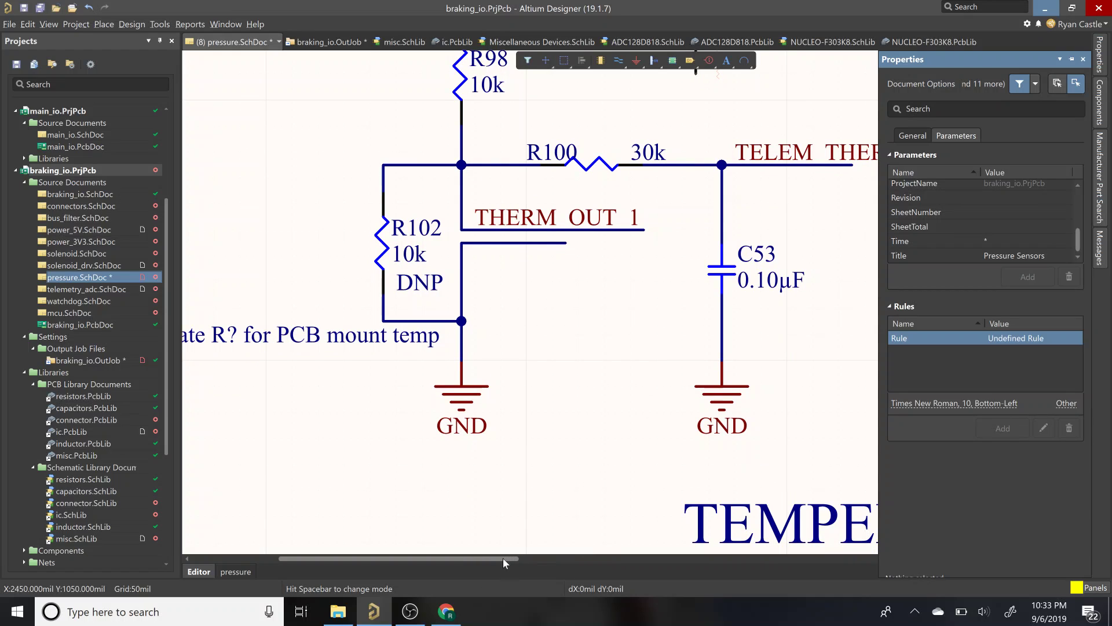
pyautogui.keyDown('shift'); pyautogui.hscroll(5, 579, 569); pyautogui.keyUp('shift')
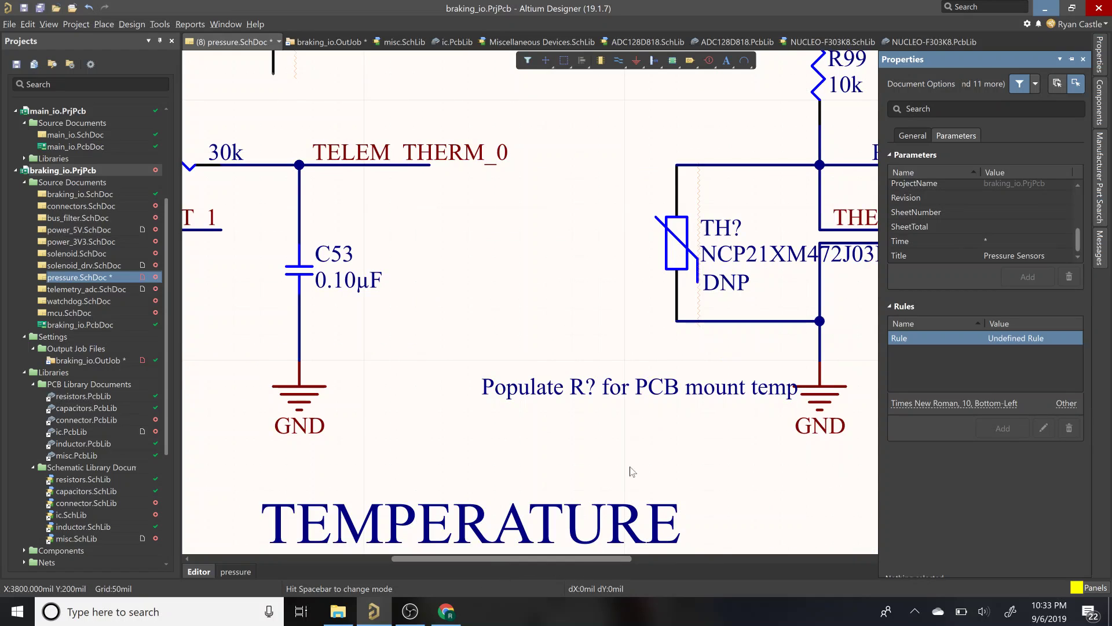
pyautogui.keyDown('shift'); pyautogui.hscroll(3, 676, 242); pyautogui.keyUp('shift')
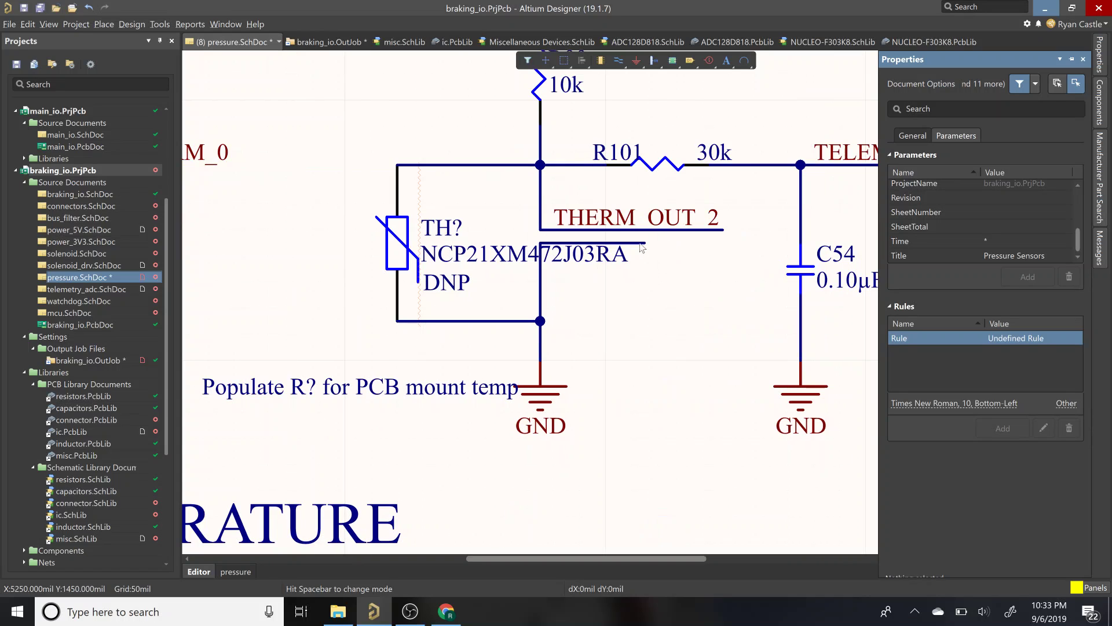
pyautogui.click(409, 246)
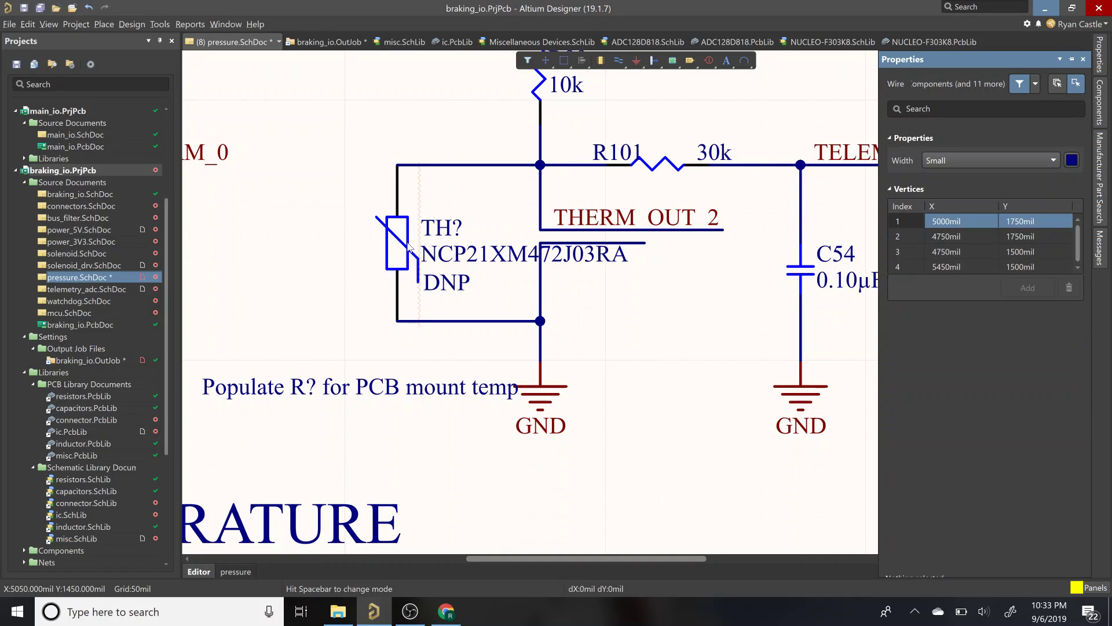
pyautogui.click(331, 248)
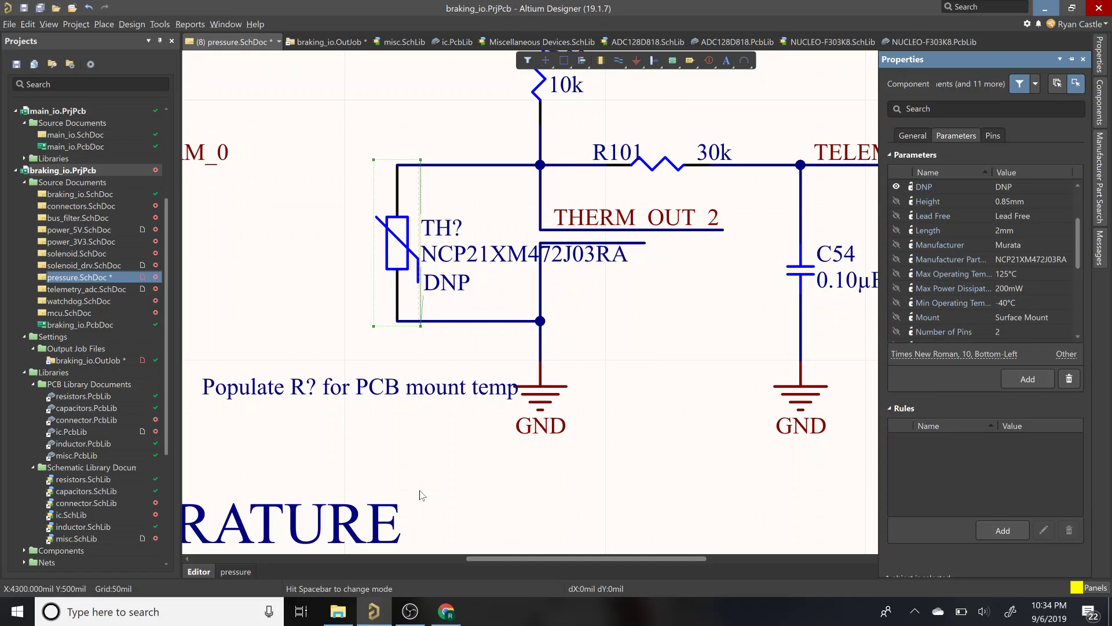
pyautogui.click(679, 356)
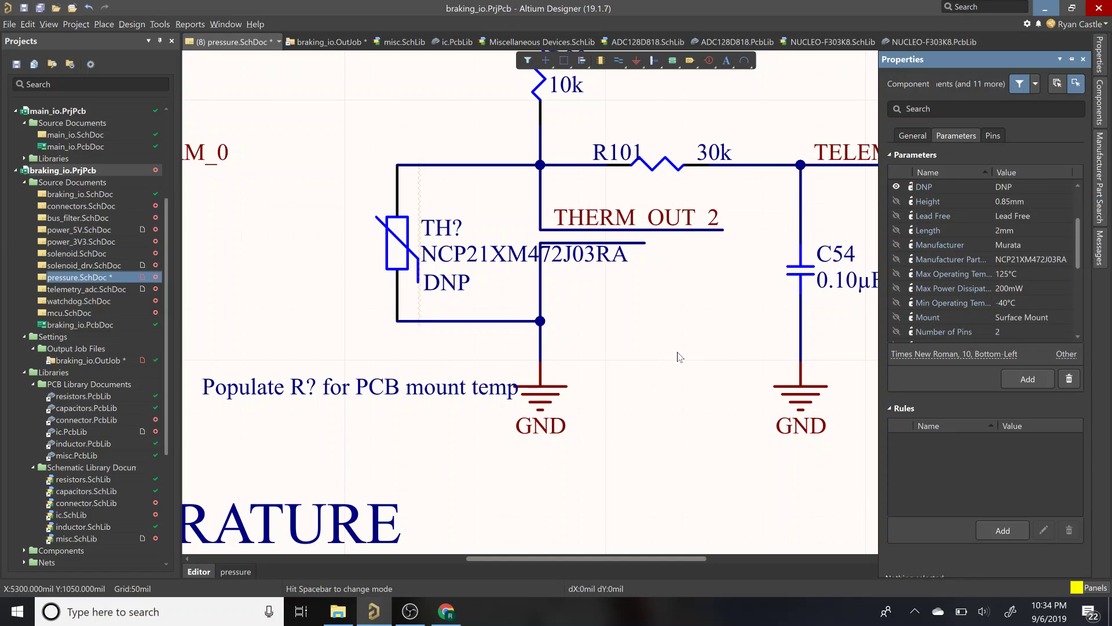